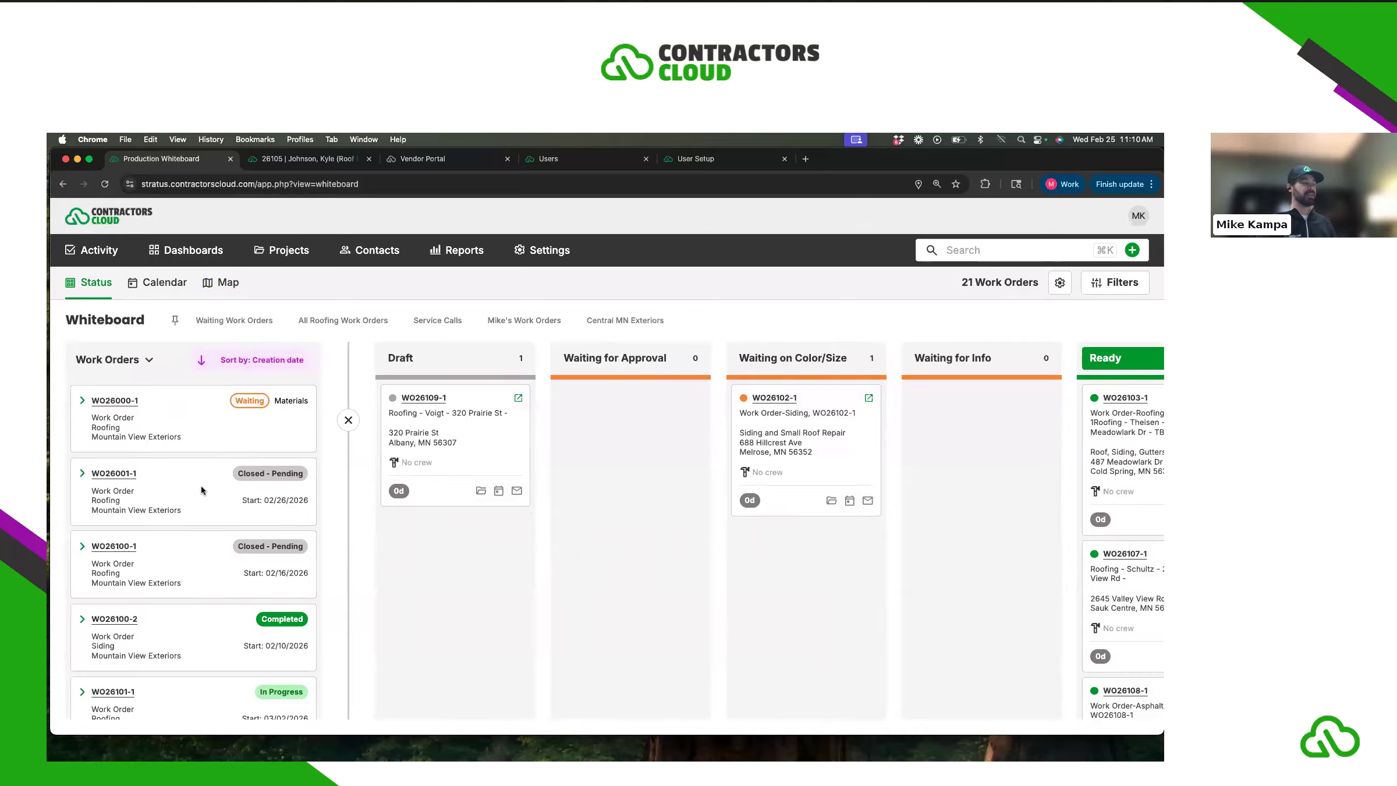
- Browse the whiteboard's status columns, then collapse the Work Orders sidebar for a full-width board
scroll(201, 491, down, 1)
scroll(607, 533, right, 3)
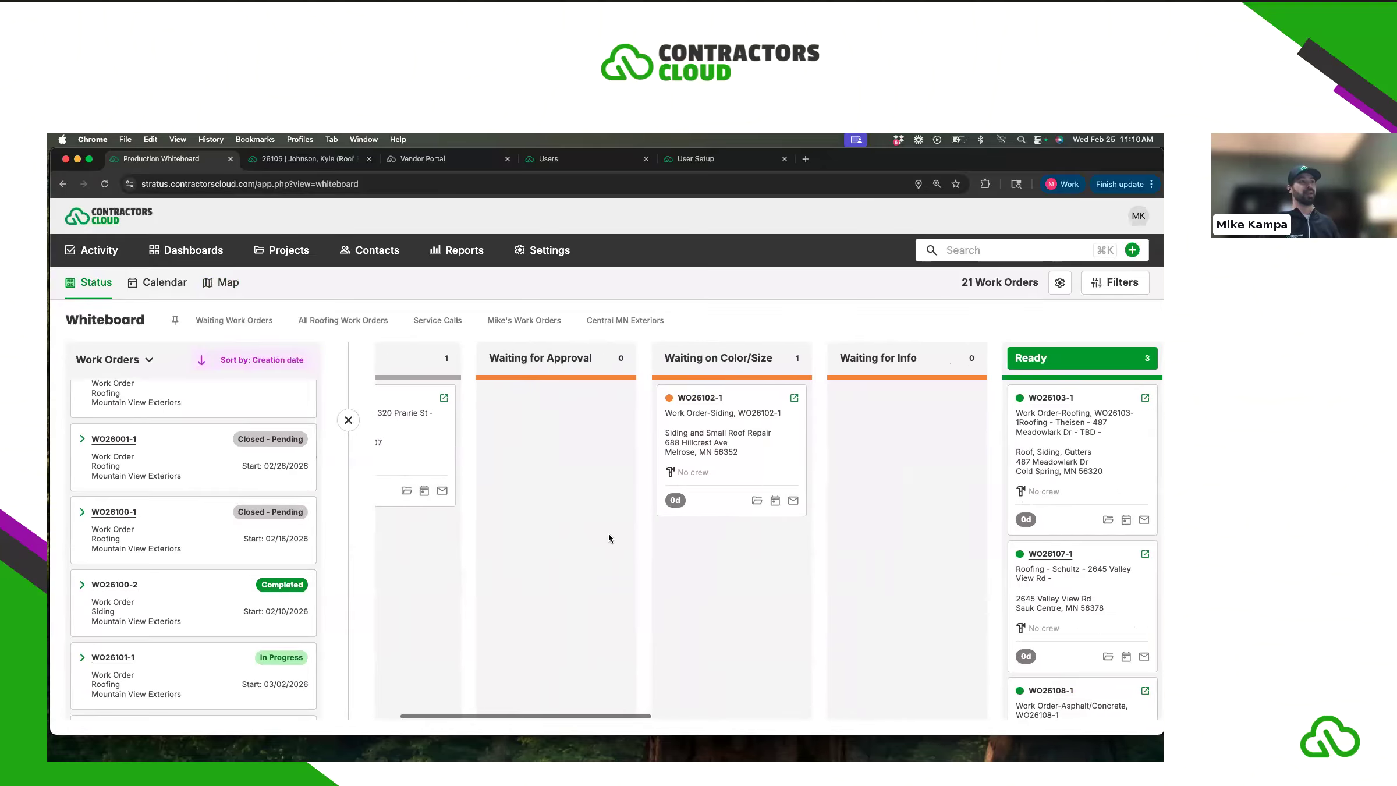
scroll(622, 536, right, 9)
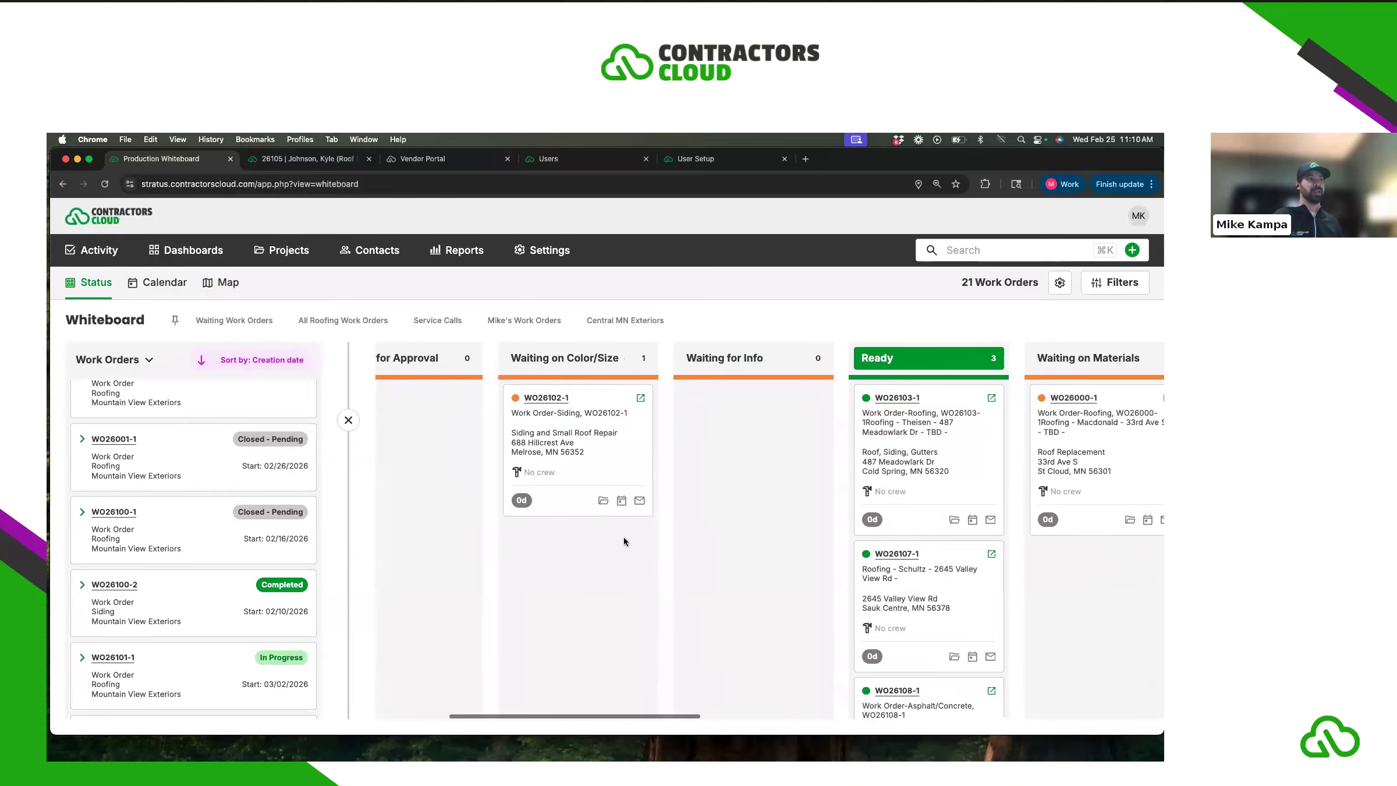
scroll(720, 543, right, 6)
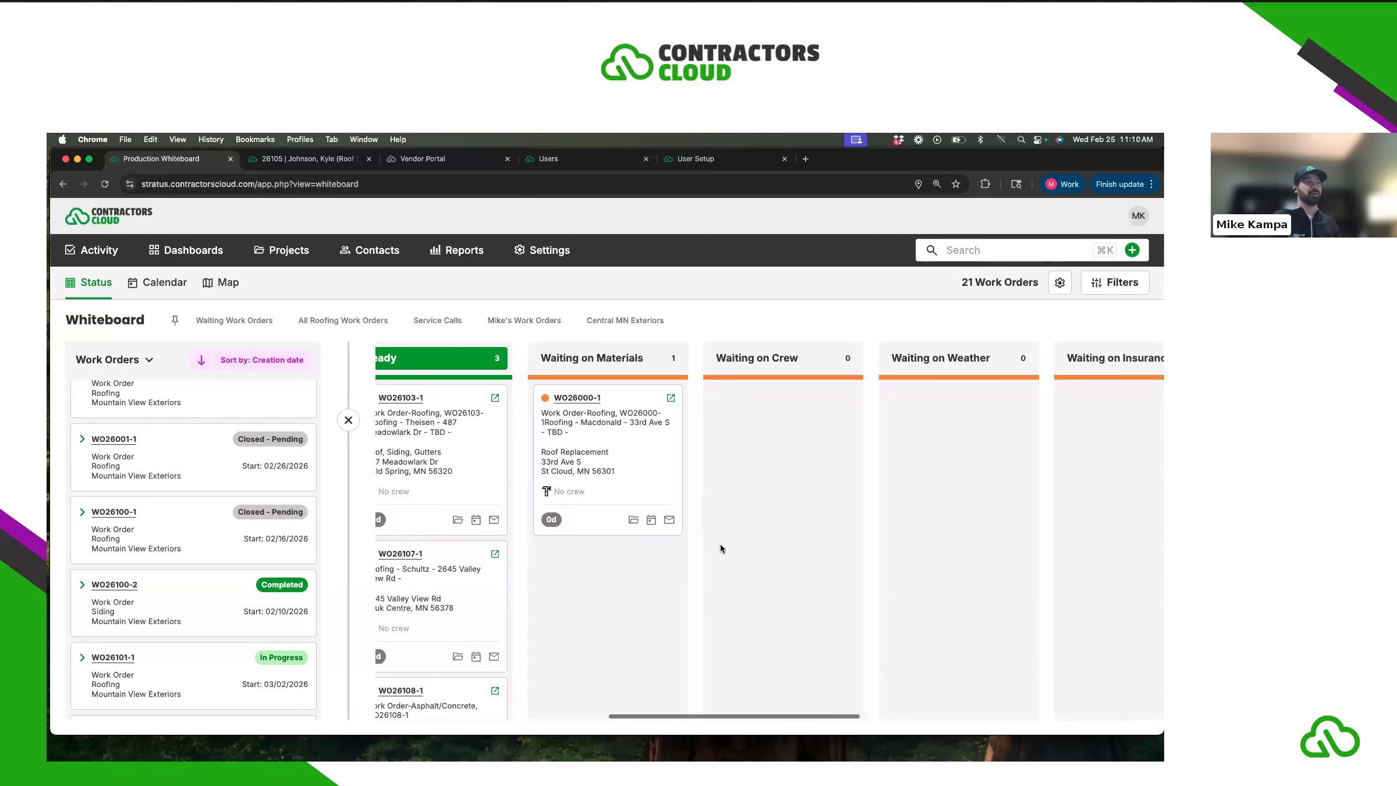
scroll(722, 543, left, 18)
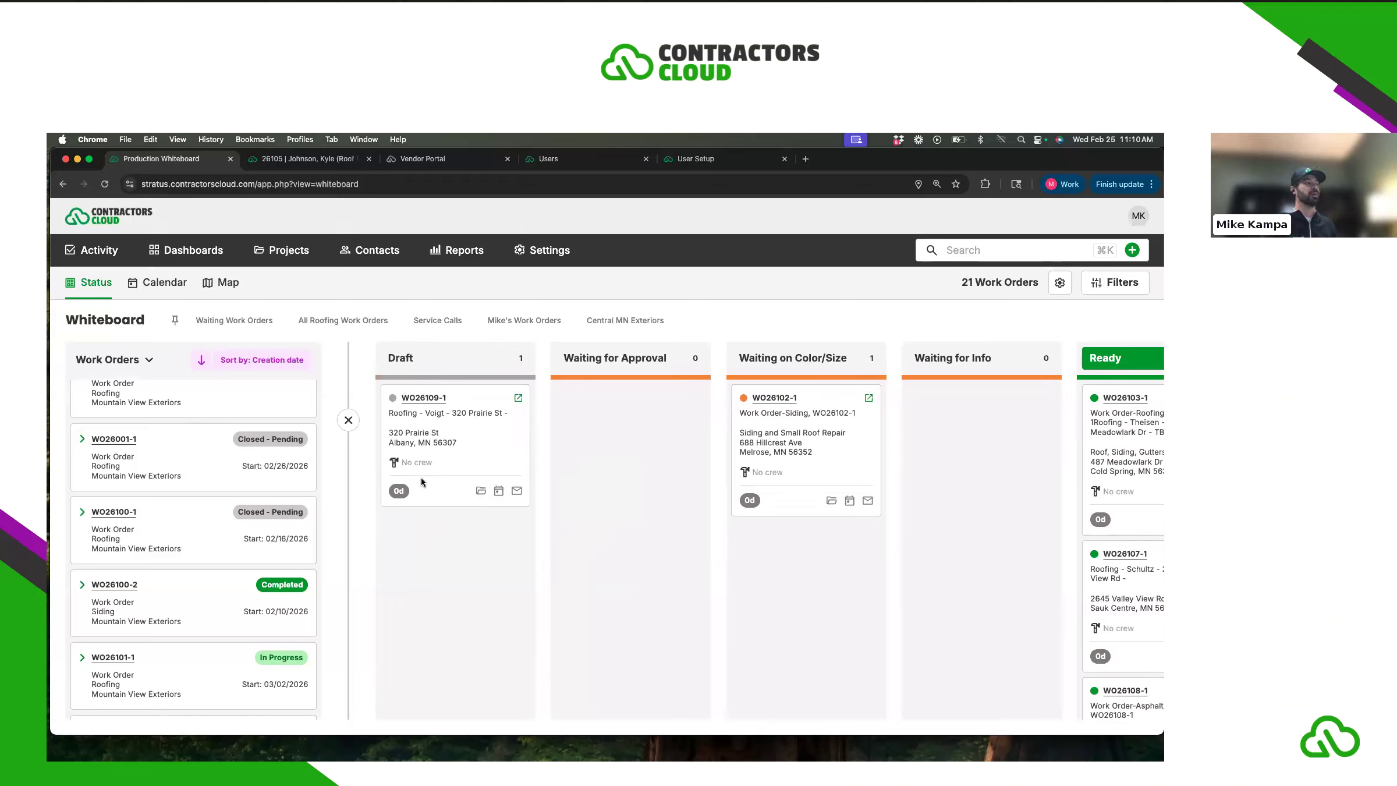
click(348, 420)
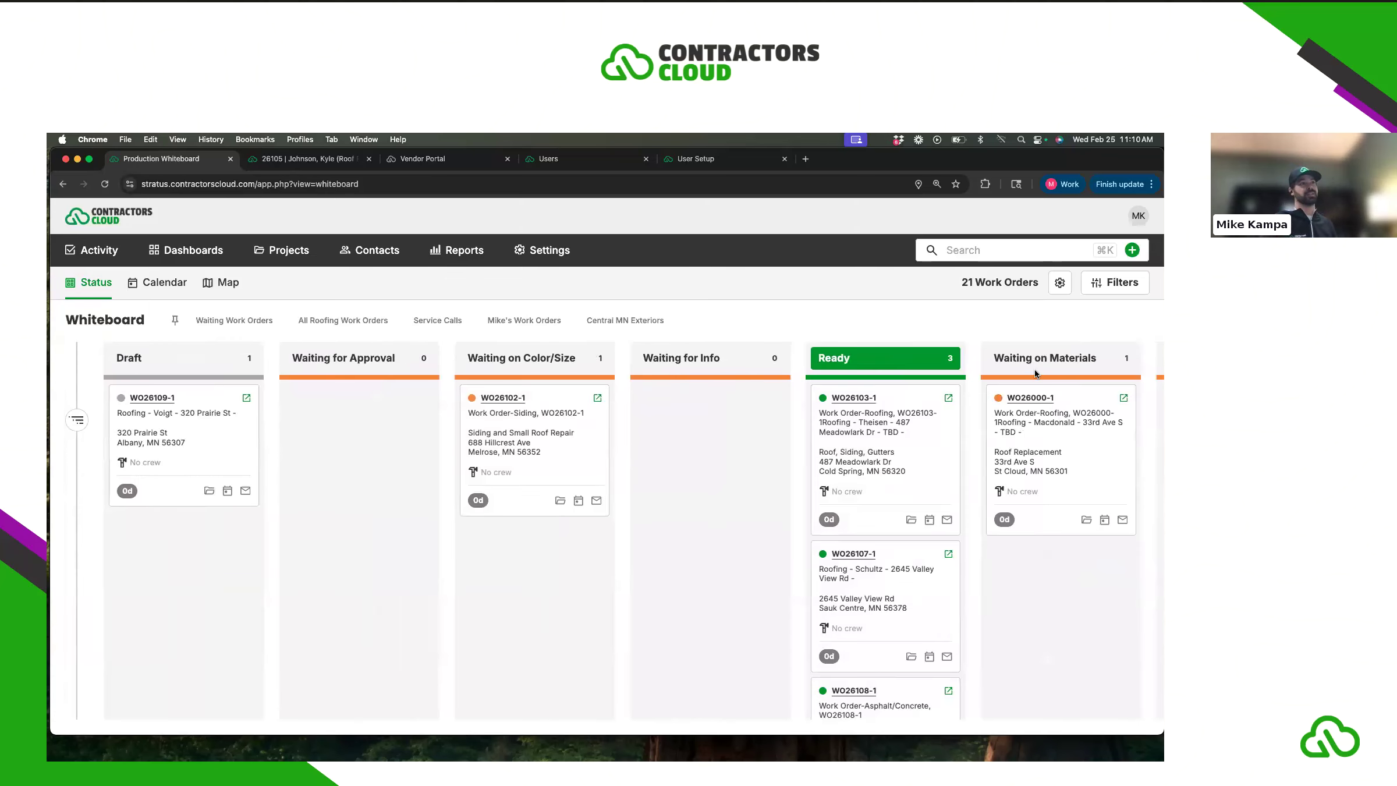
click(1058, 284)
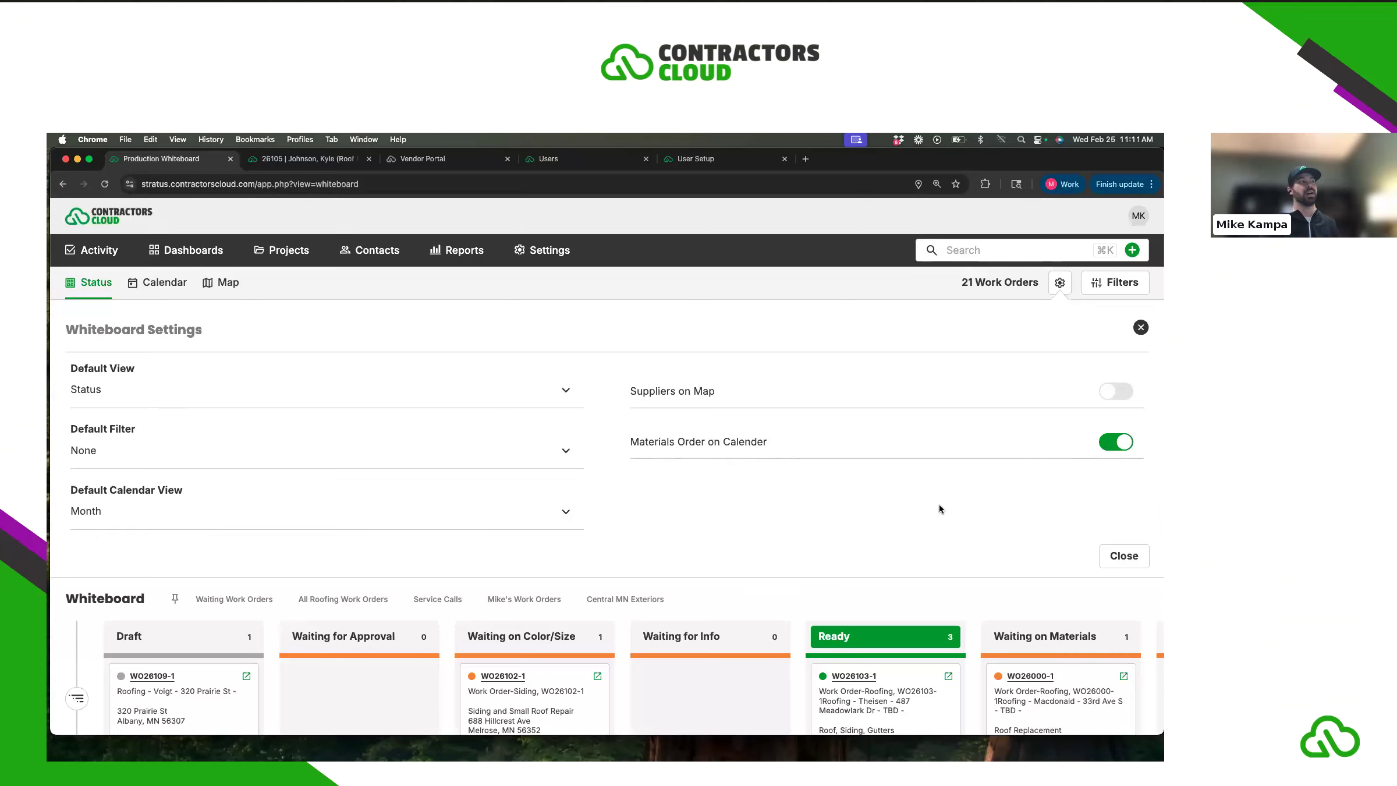
click(1141, 327)
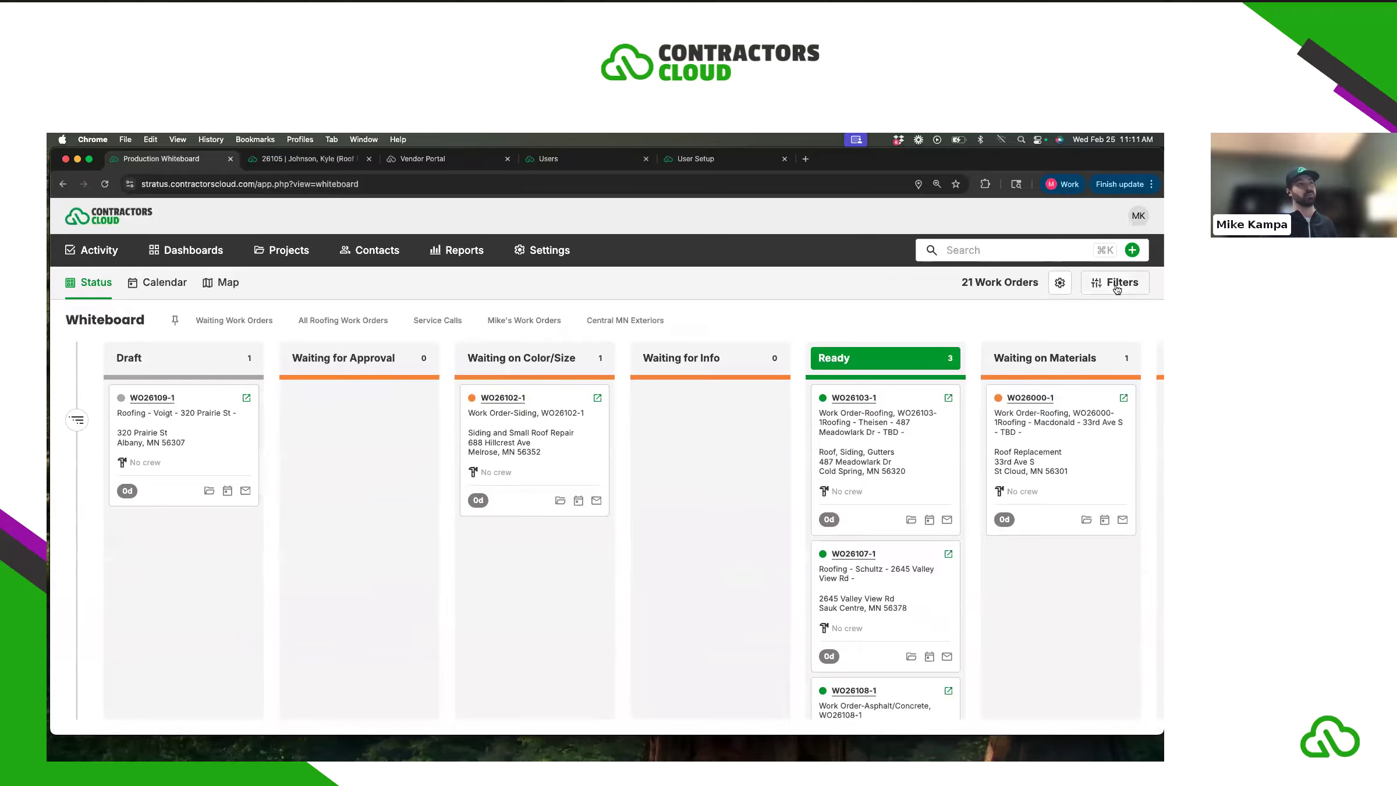
click(1117, 286)
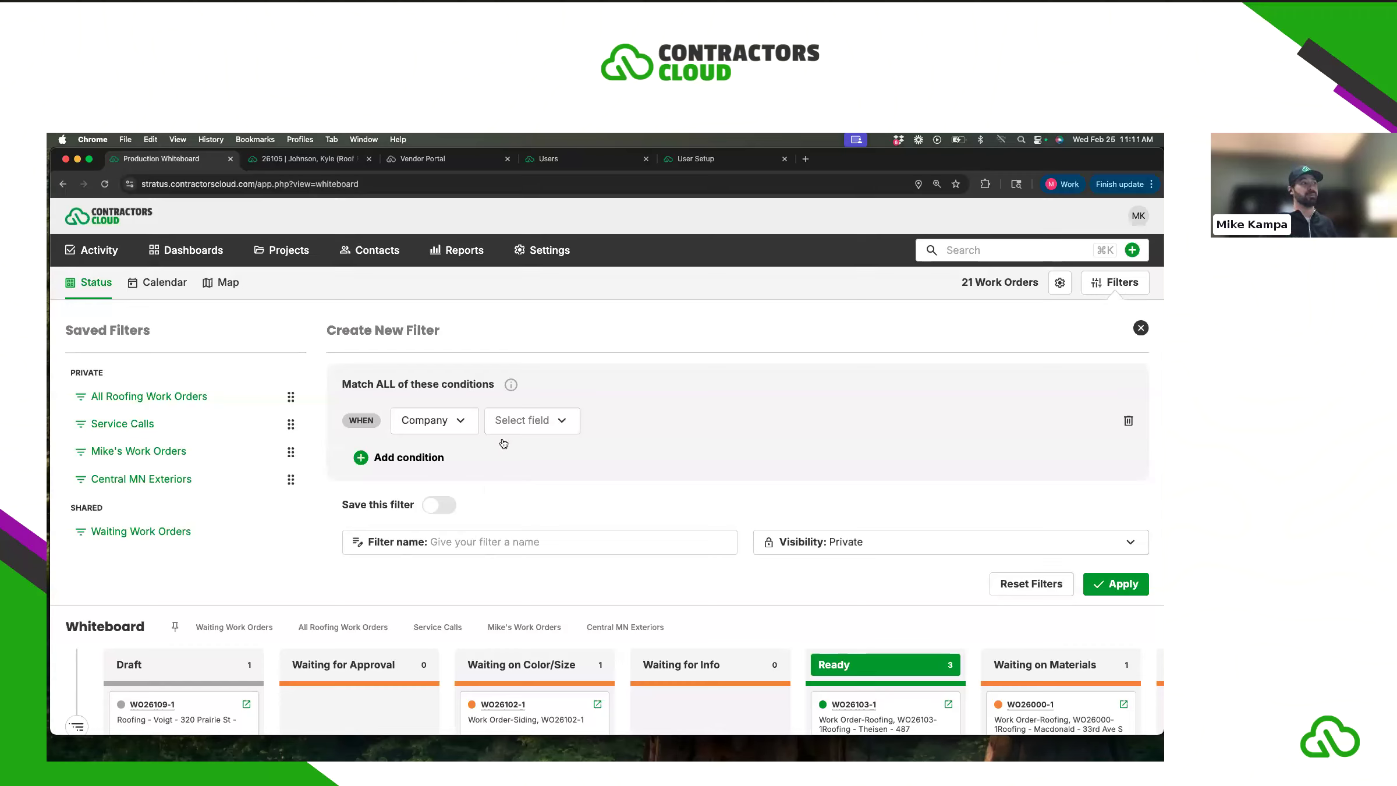
- Add the filter condition Company Name is Mountain View Exteriors
click(439, 429)
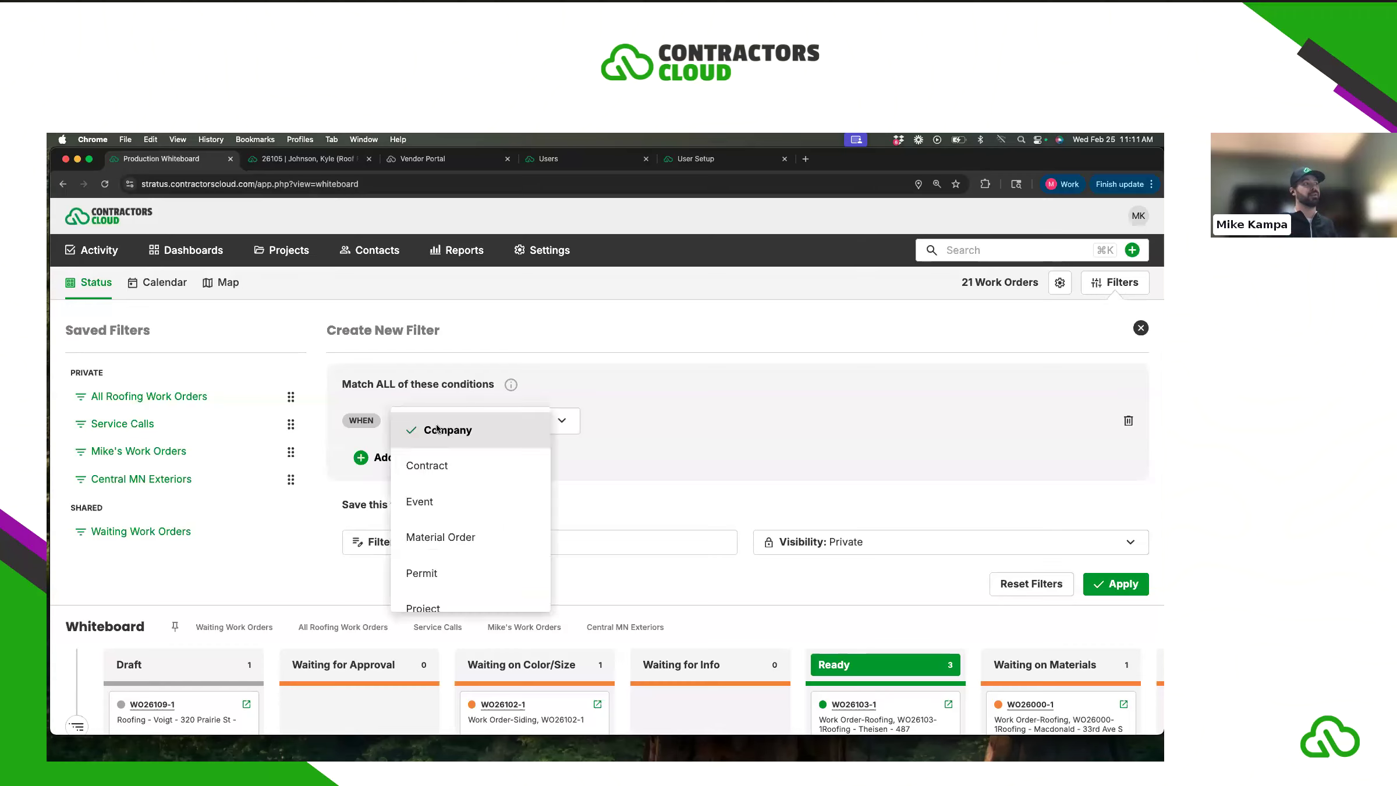
click(550, 423)
click(531, 432)
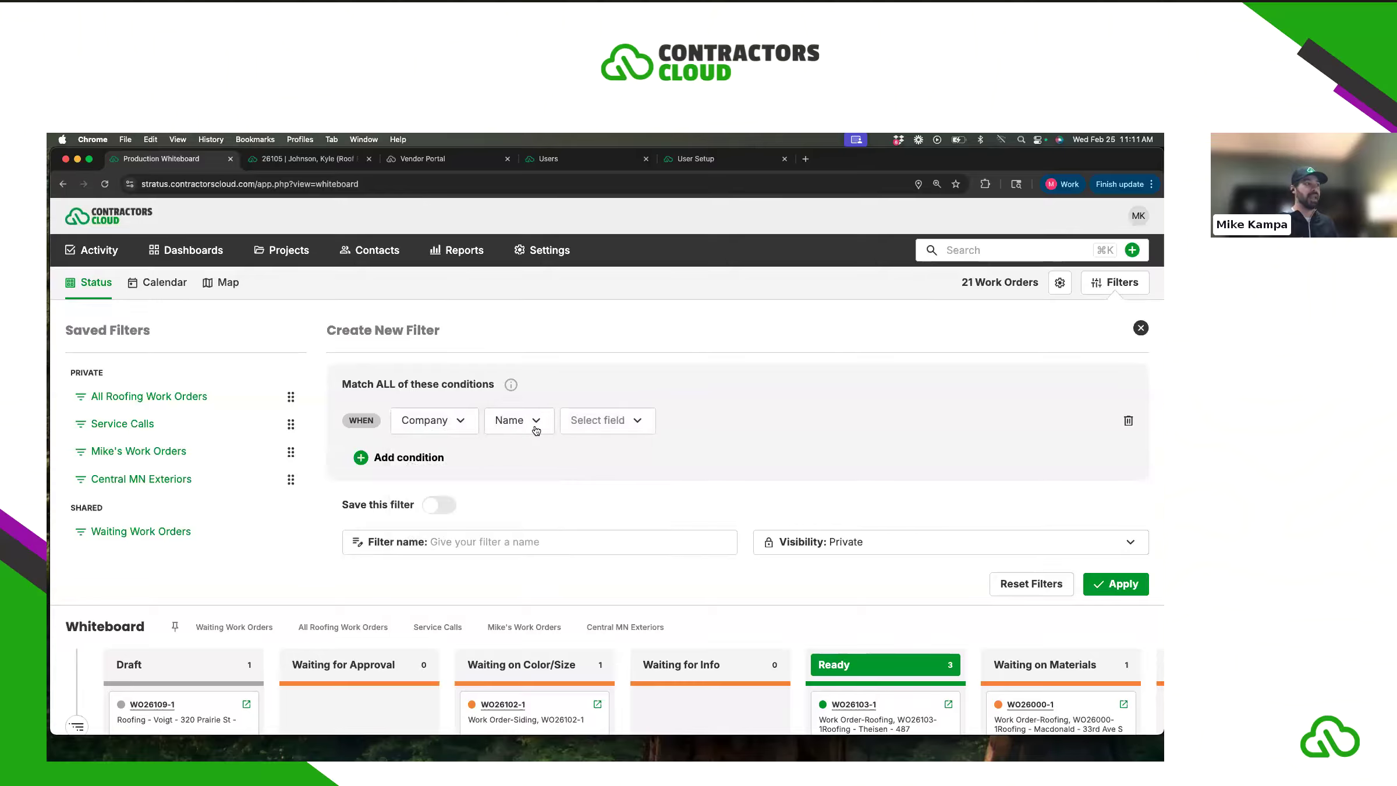
click(598, 429)
click(596, 431)
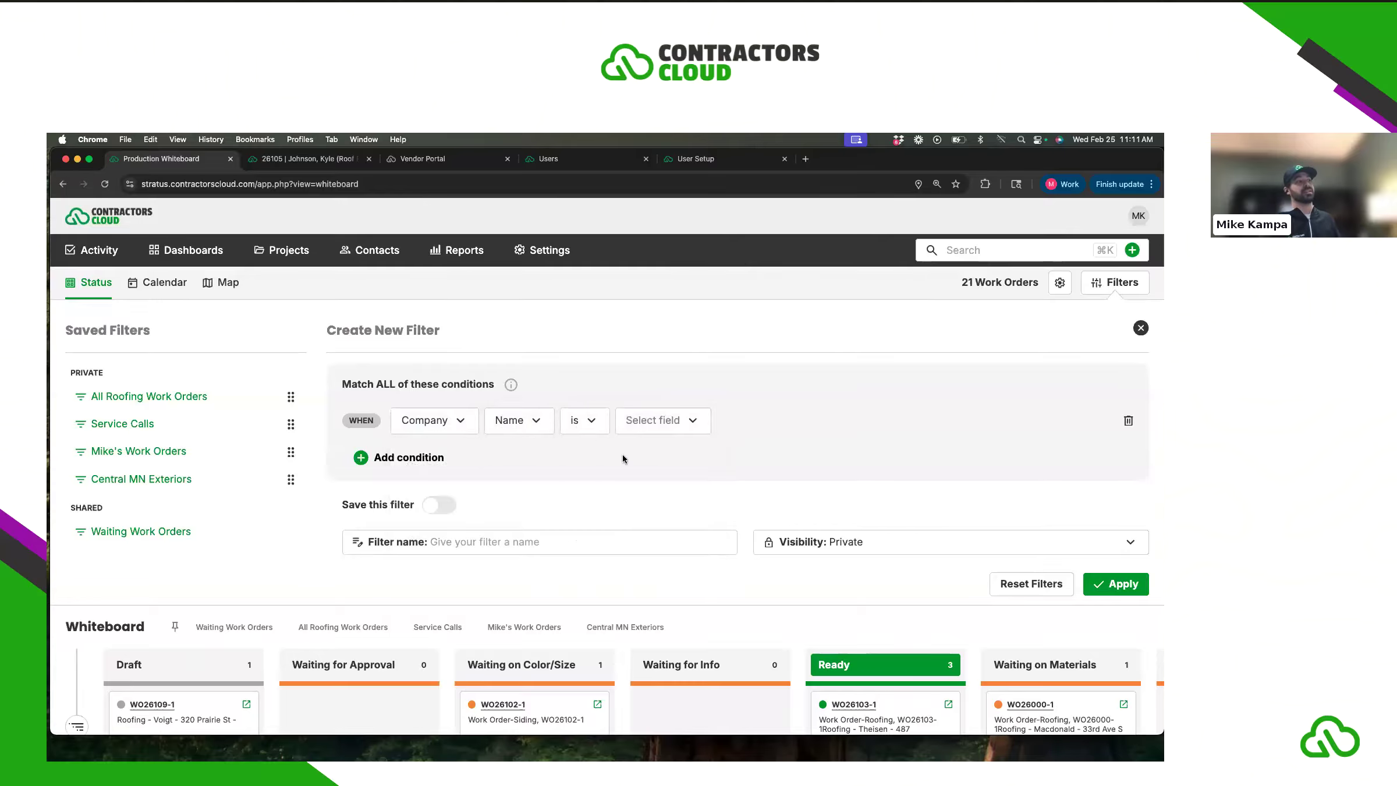
click(659, 426)
click(677, 434)
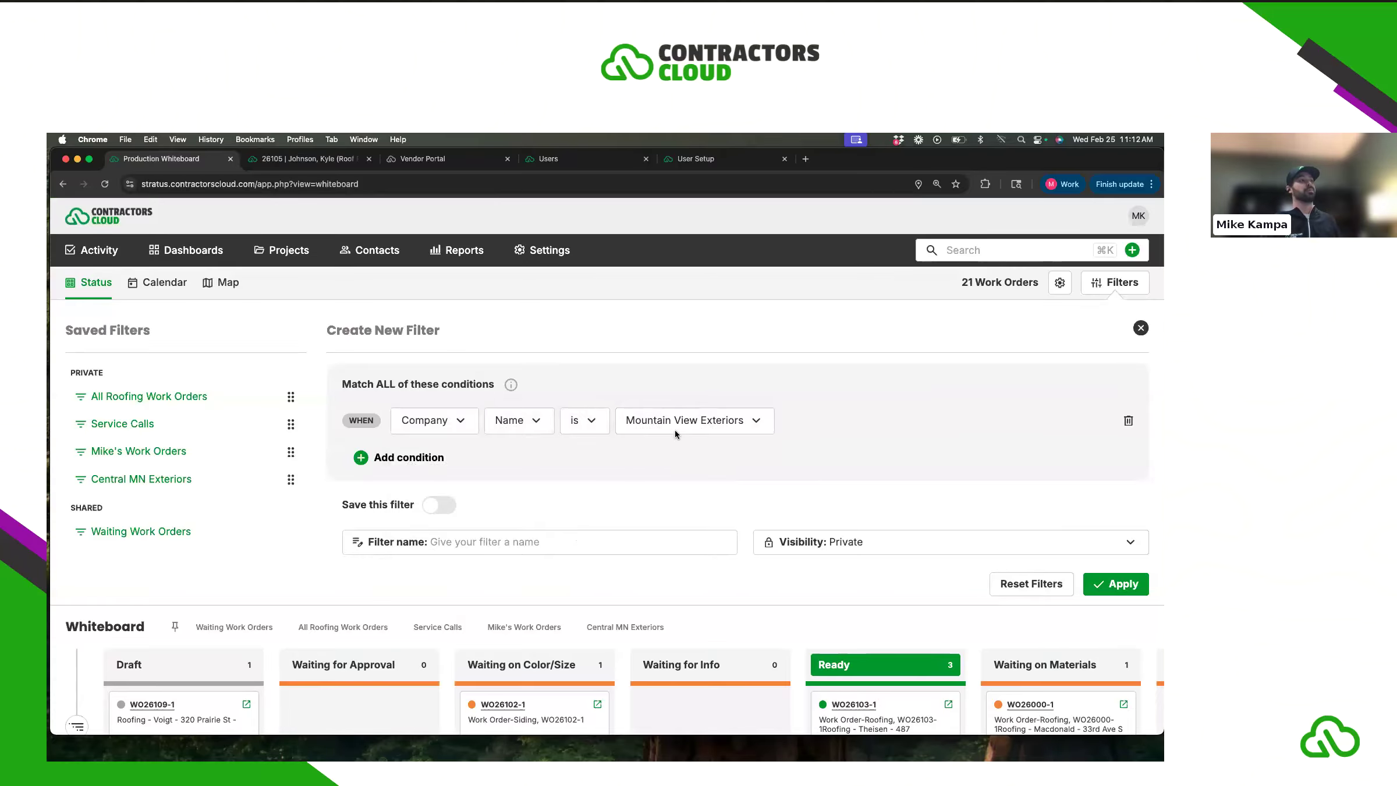
- Add a second condition: Trade Name is Roofing
click(406, 460)
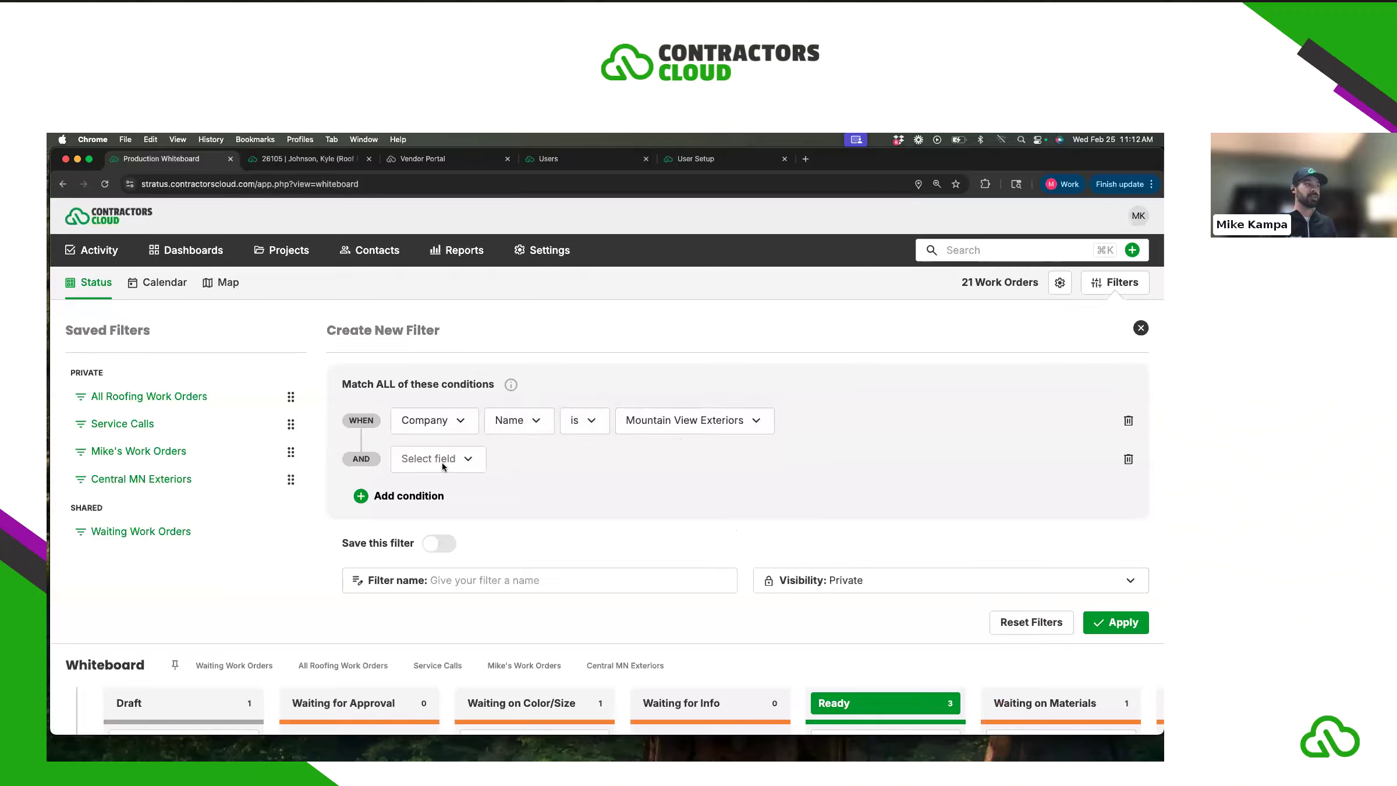
click(442, 461)
scroll(450, 516, down, 3)
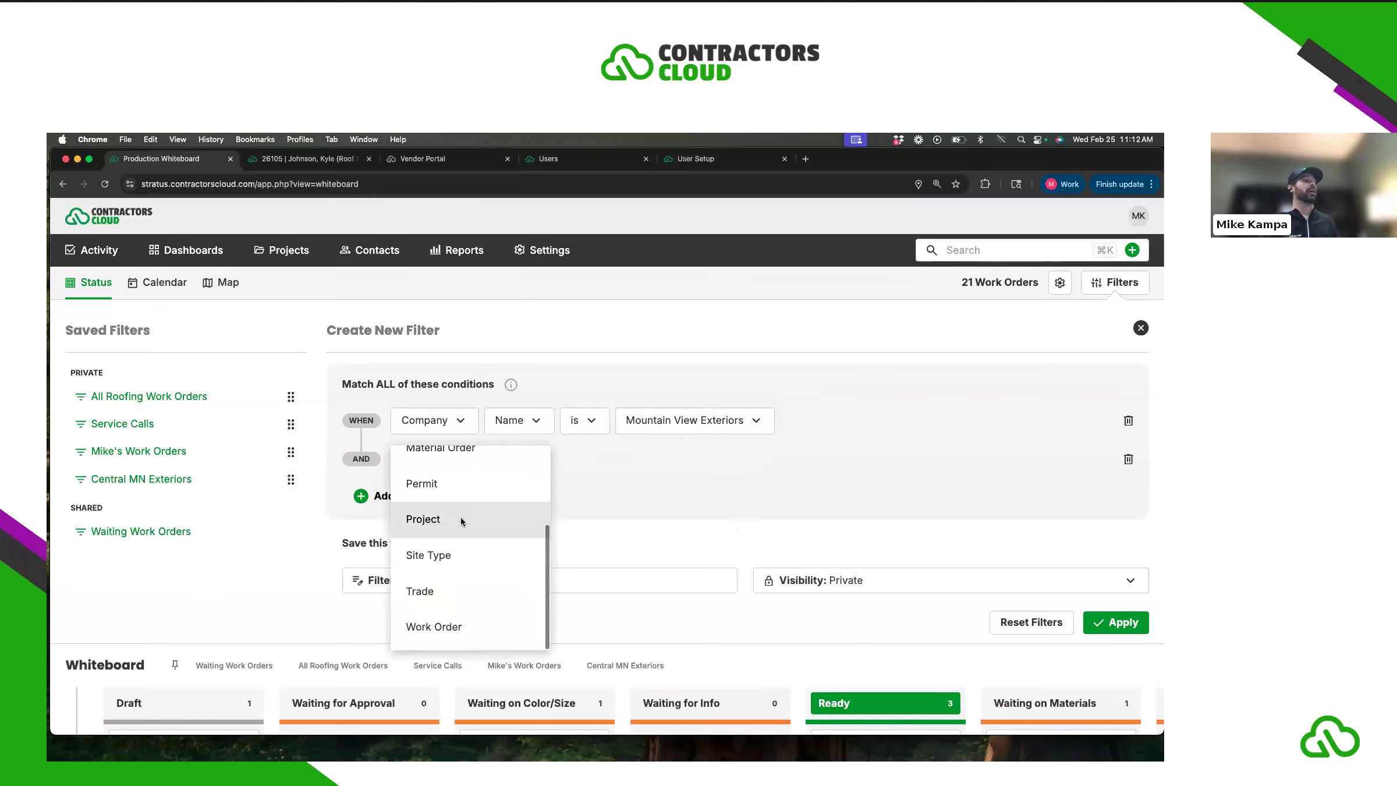
click(441, 590)
click(499, 463)
click(504, 474)
click(585, 468)
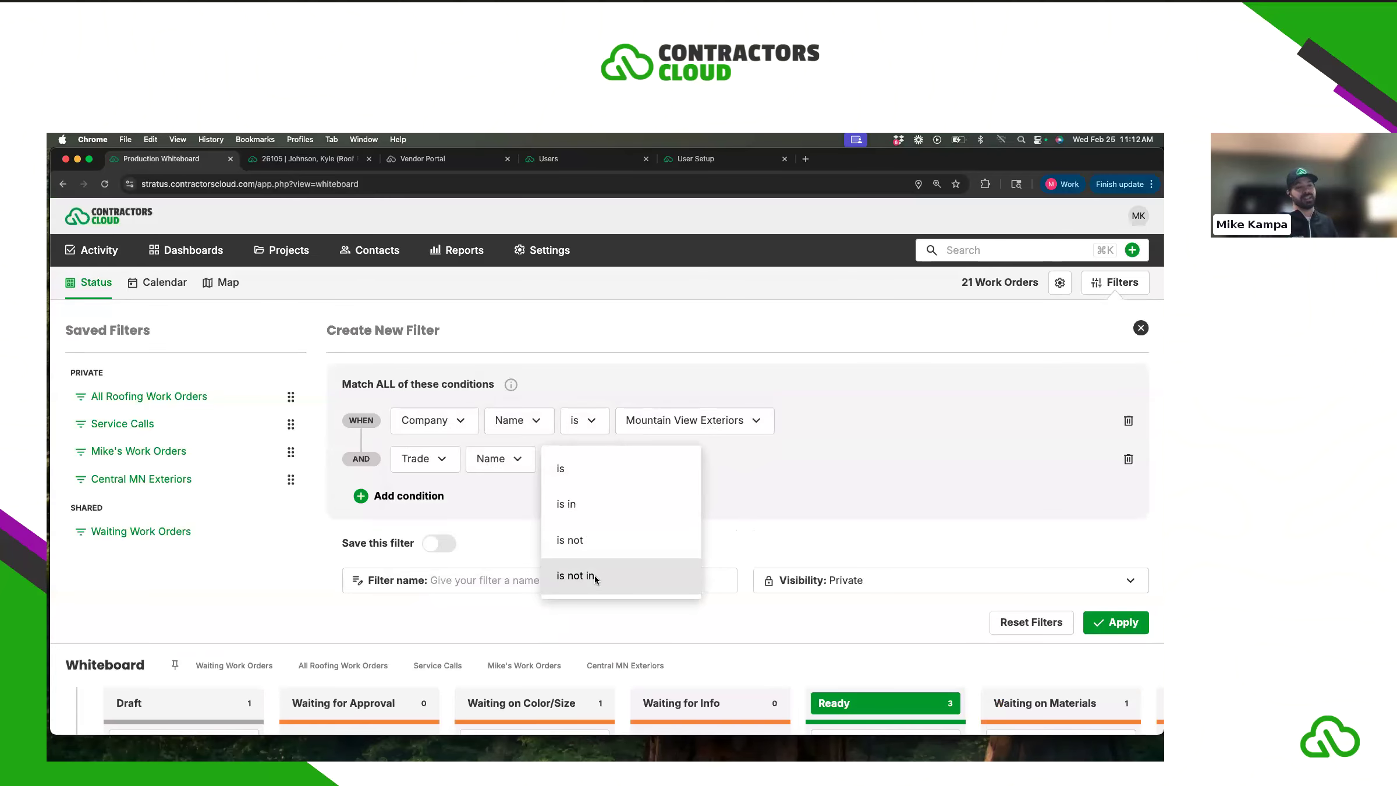
click(592, 465)
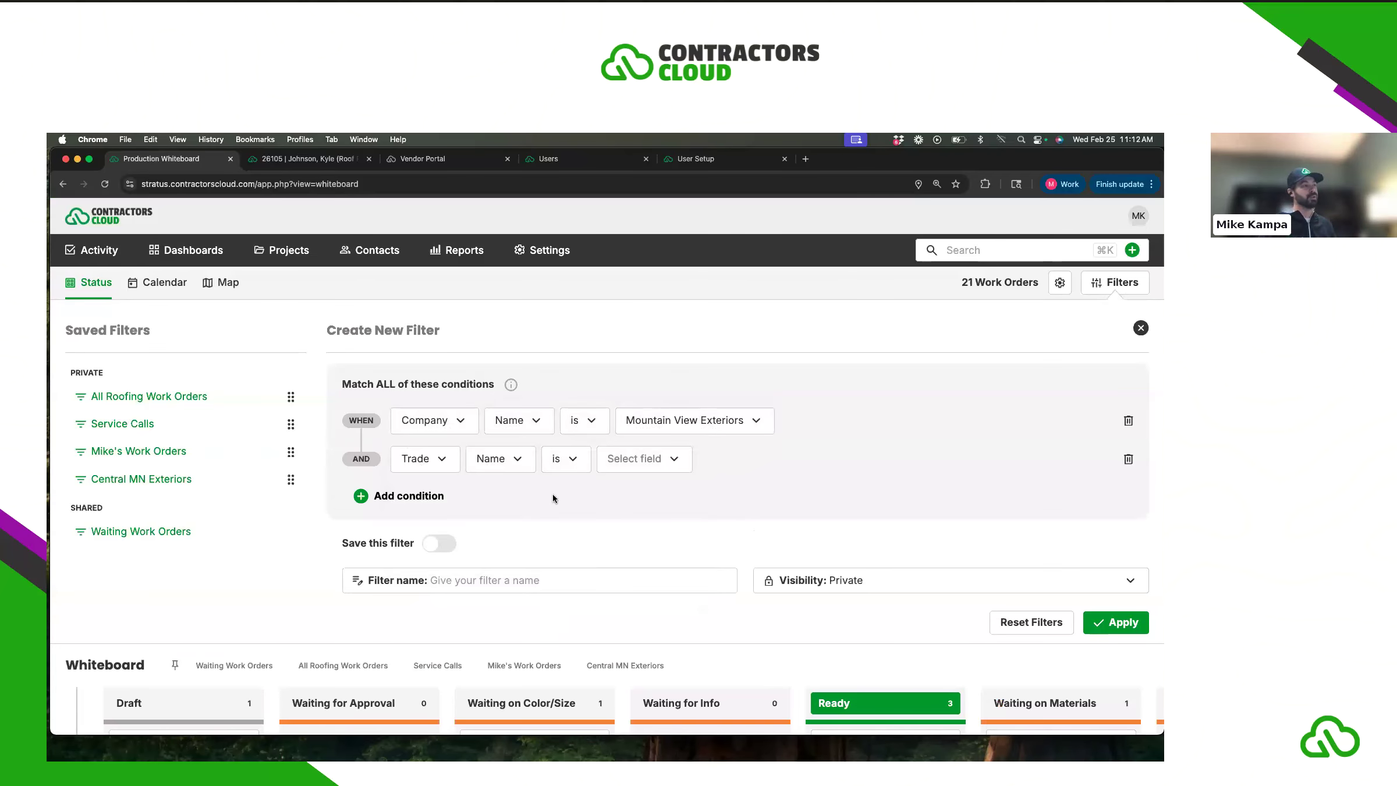
click(638, 465)
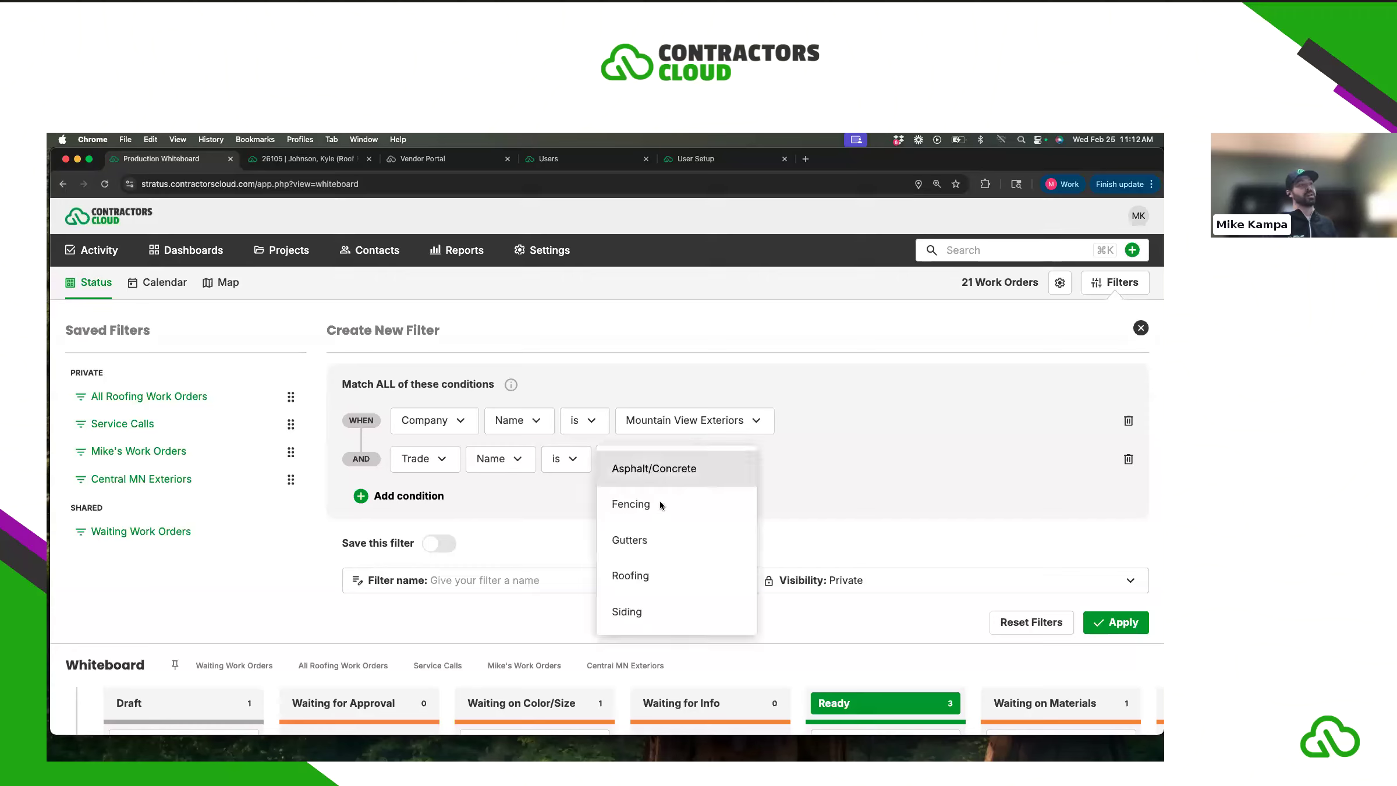
click(650, 575)
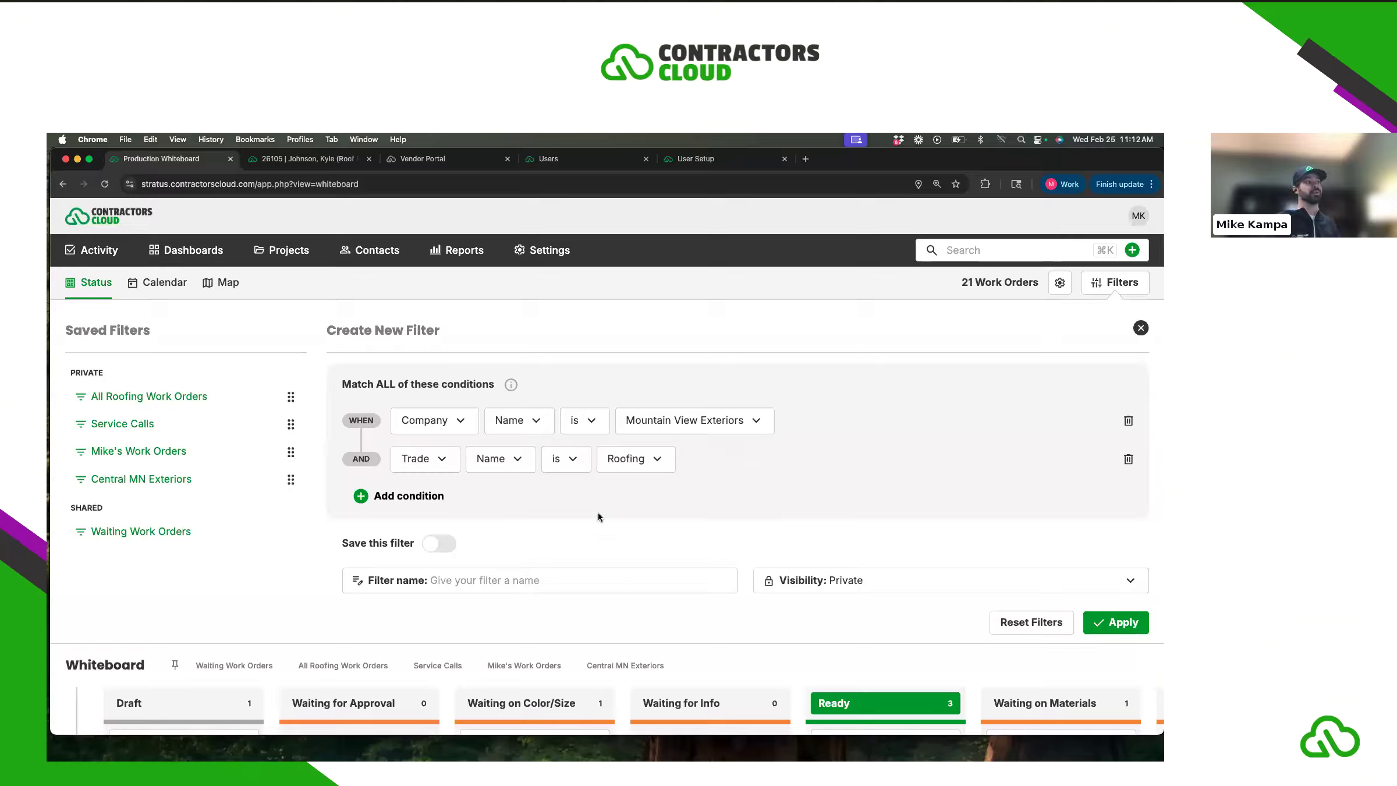
scroll(608, 504, down, 1)
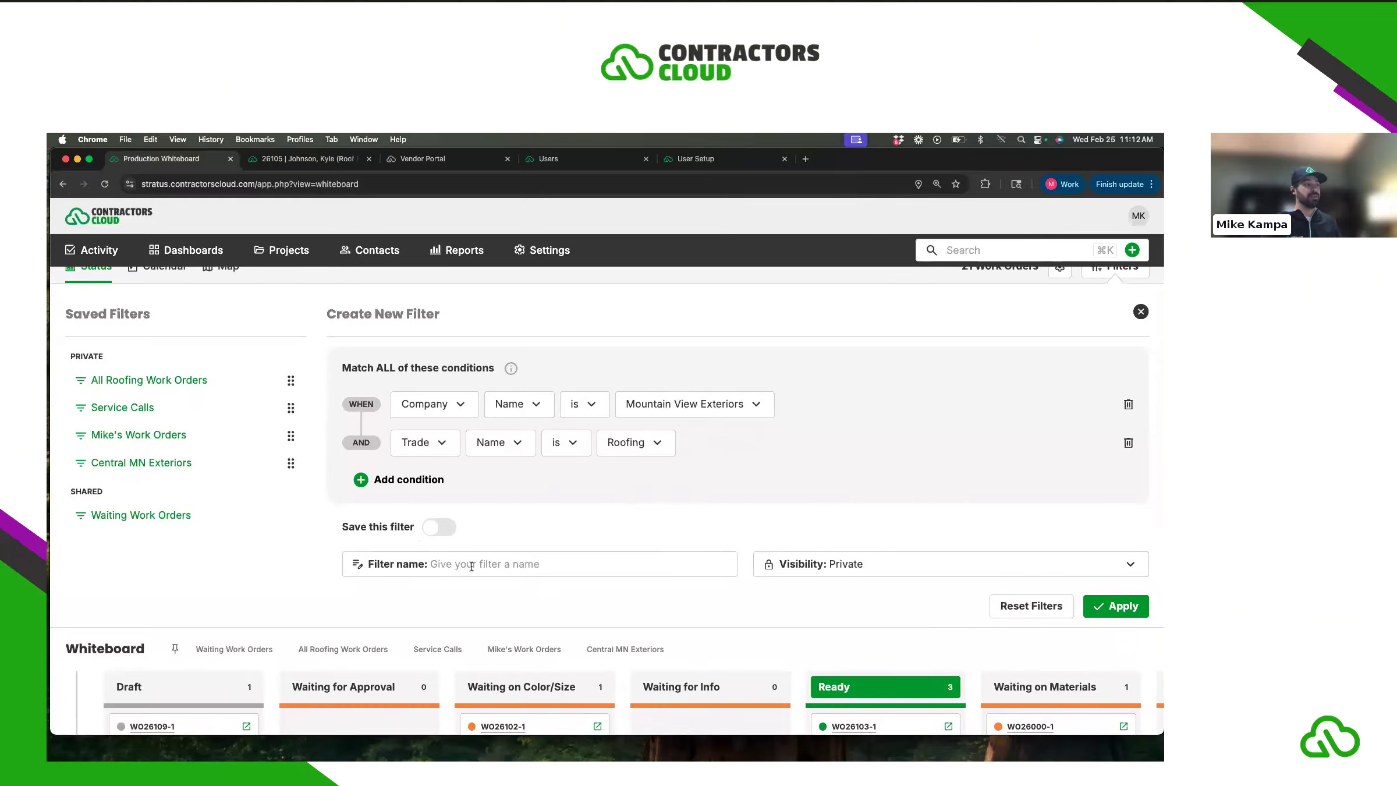
- Name the saved filter 'Mountainview Roofing', keep it private and pin it to favorites
click(439, 527)
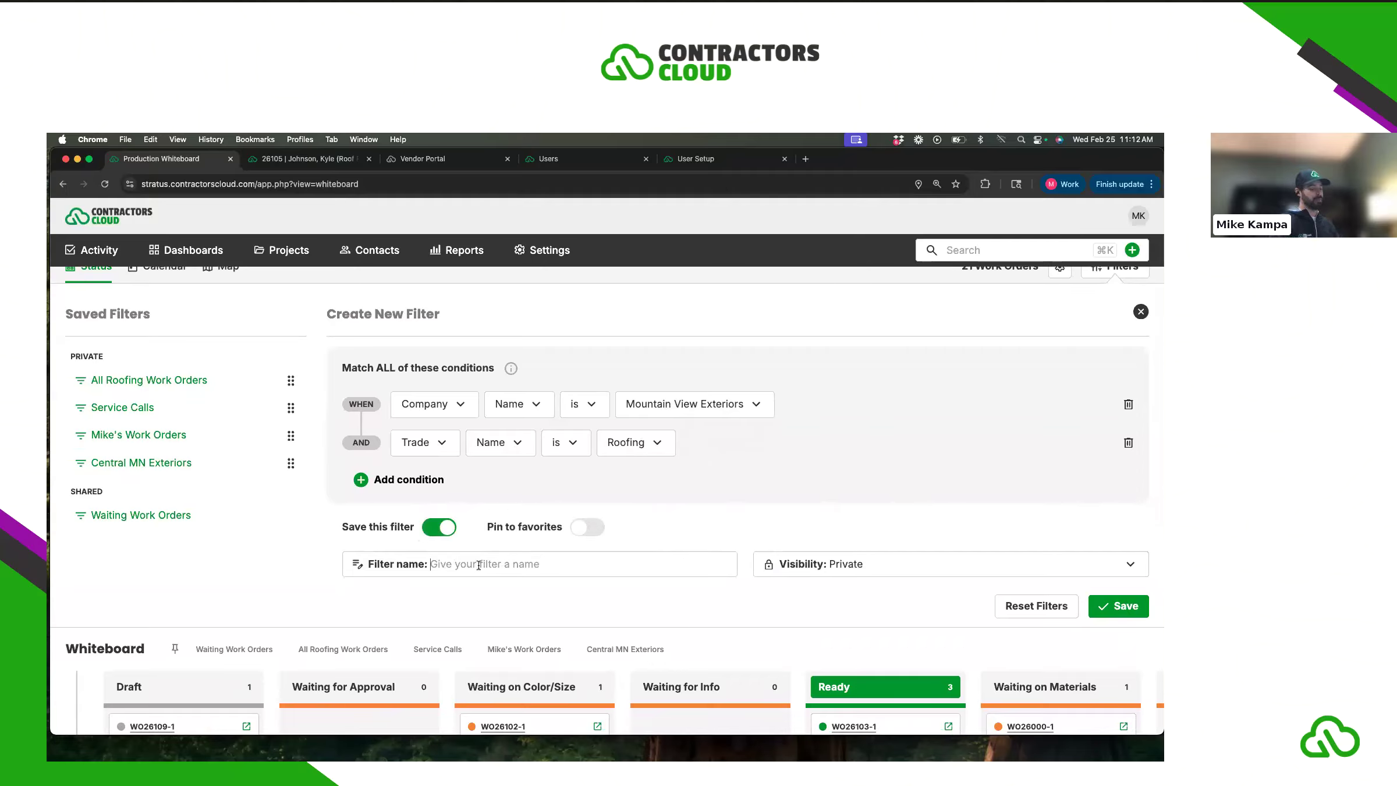
text(Mountainview Roofing)
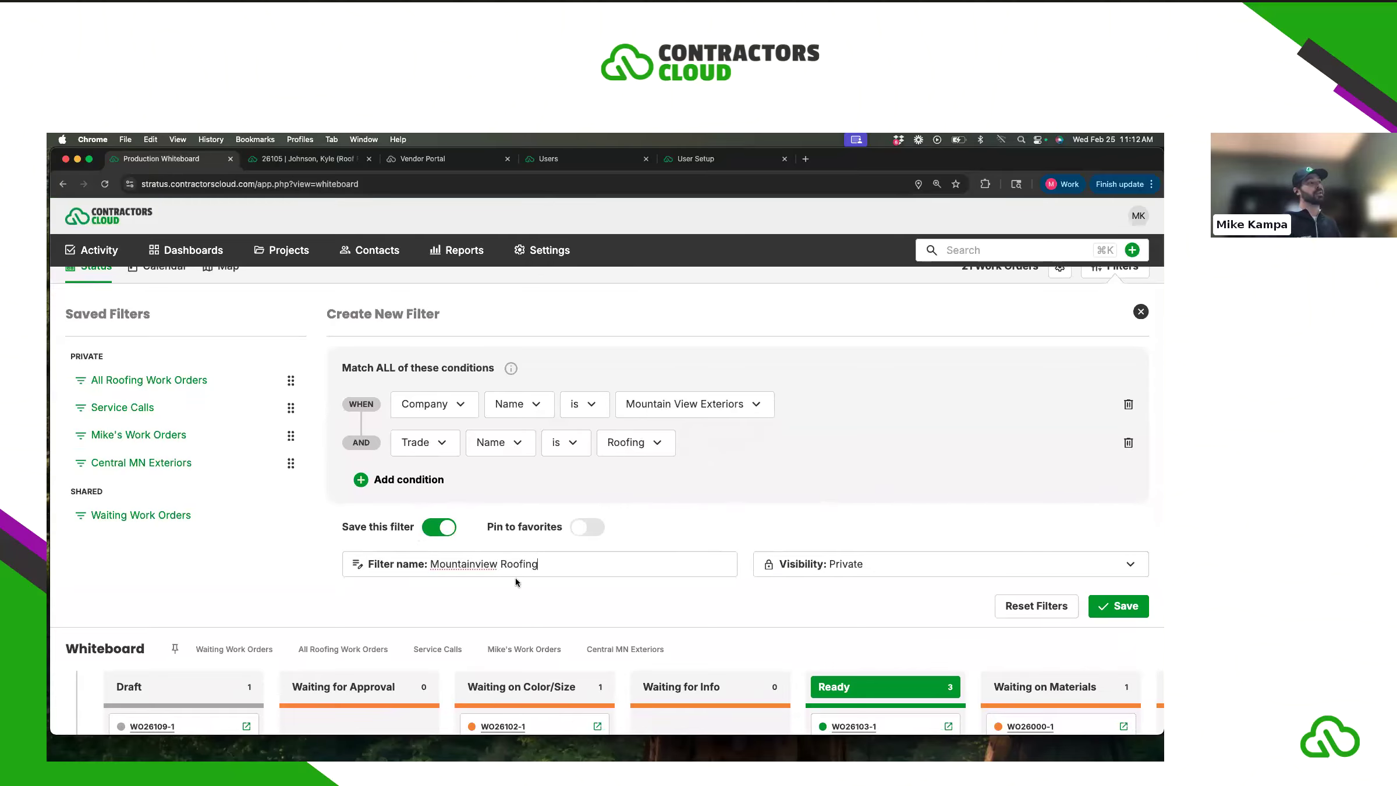
click(586, 534)
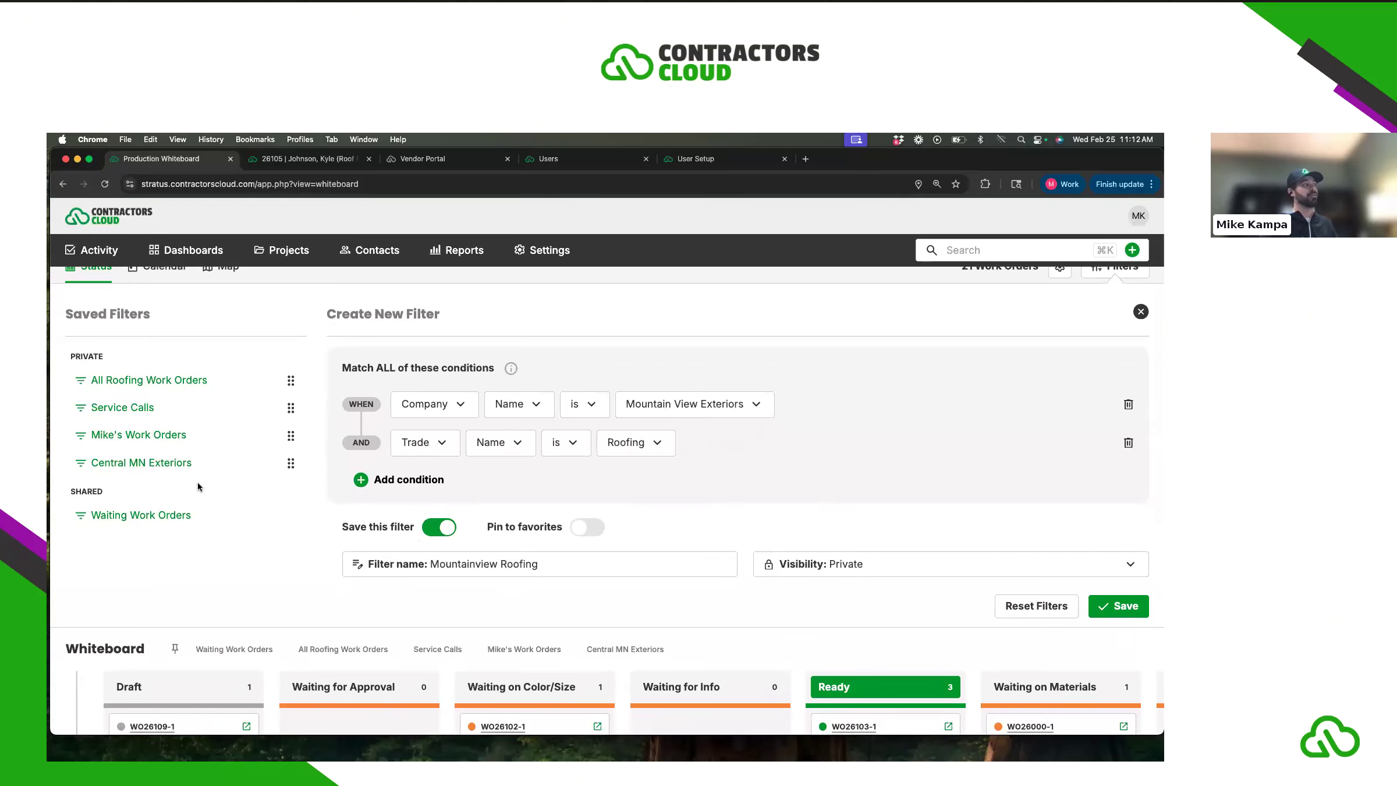
scroll(198, 458, up, 1)
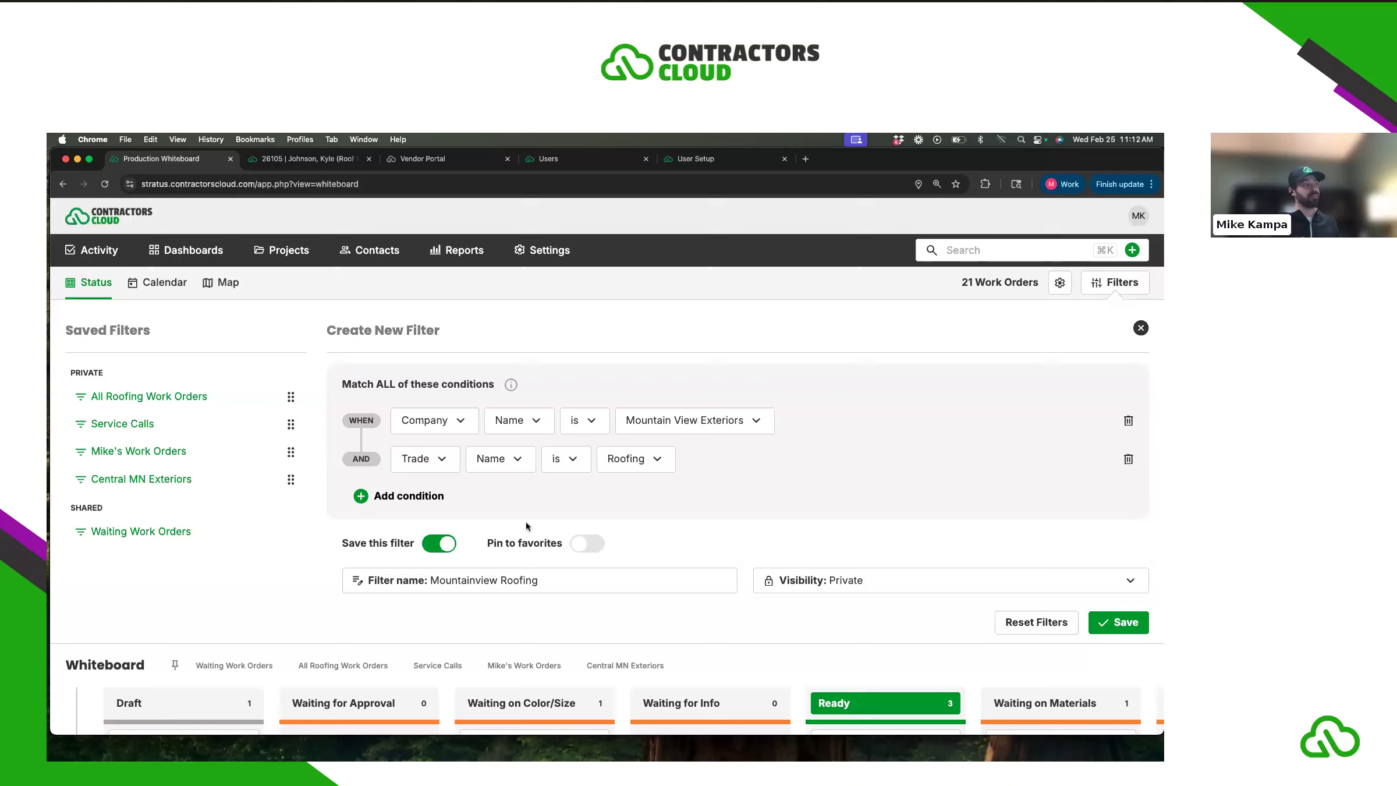
click(871, 581)
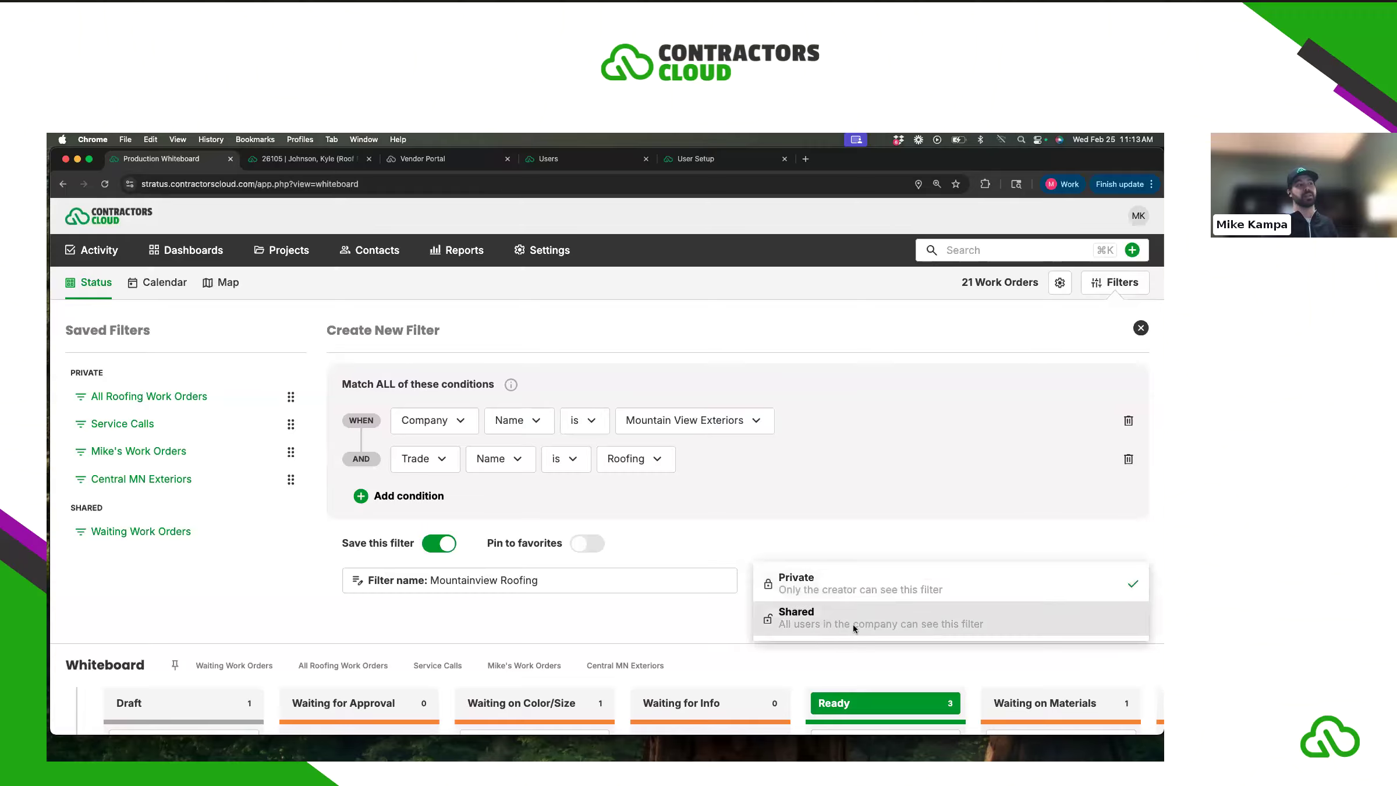
click(617, 611)
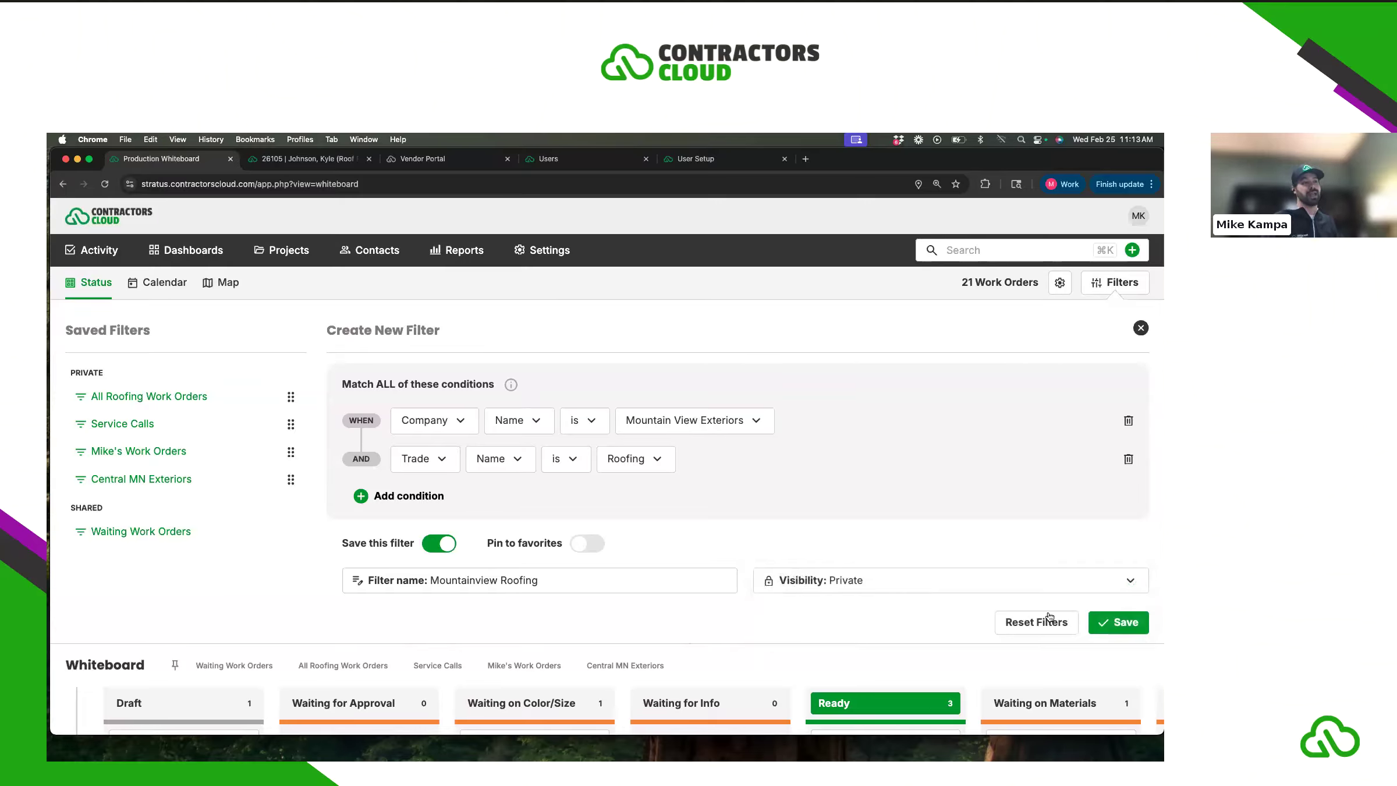
click(573, 545)
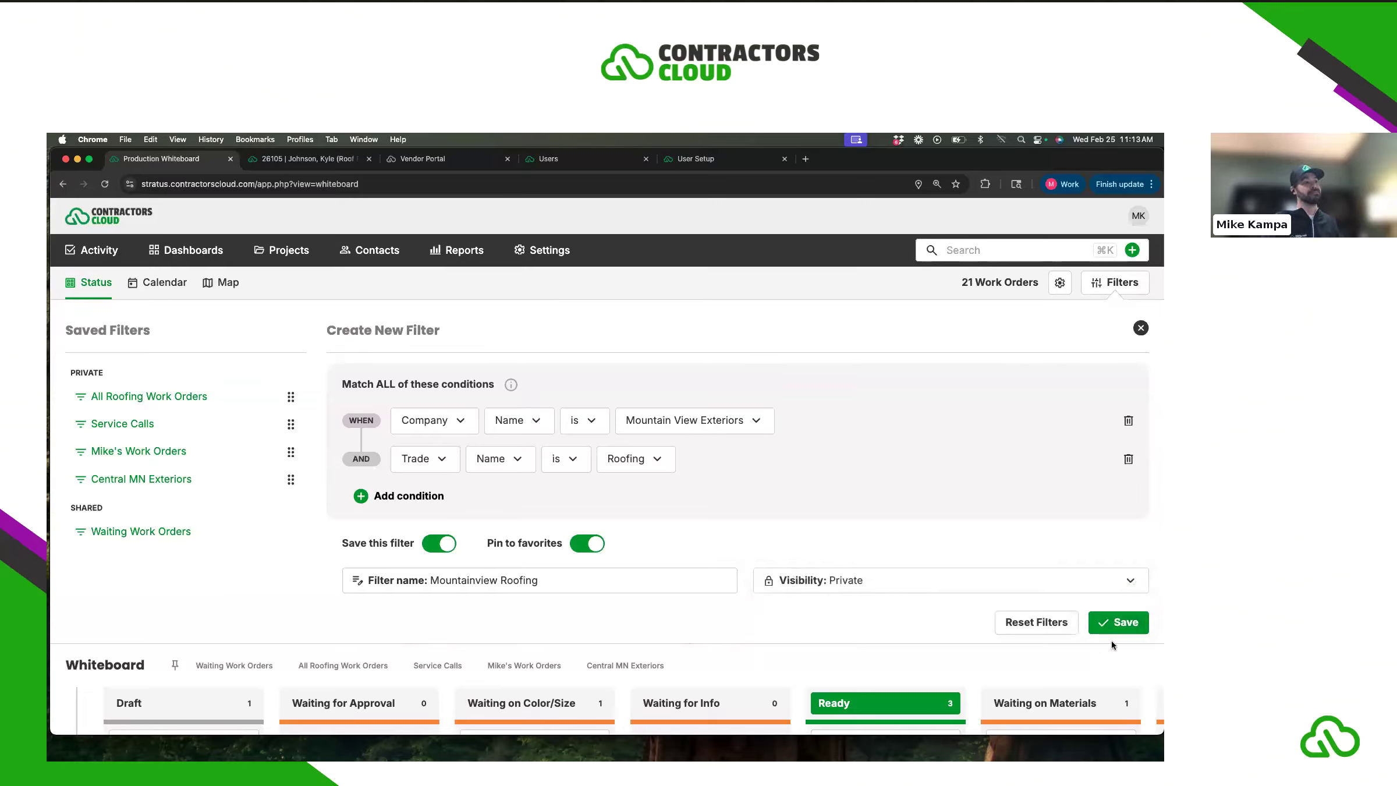
- Save the filter, close the editor, and clear it to show all 21 work orders
click(1125, 623)
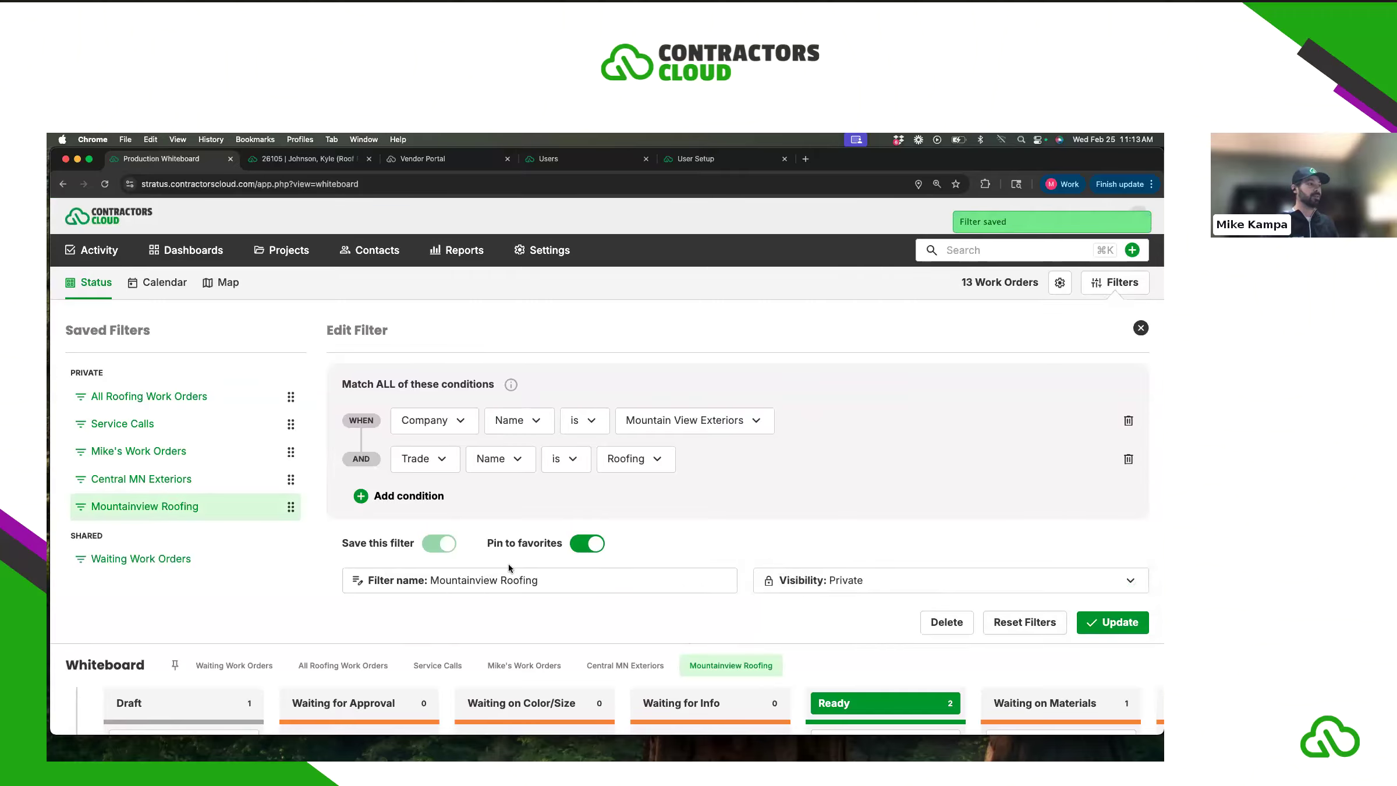
click(1085, 290)
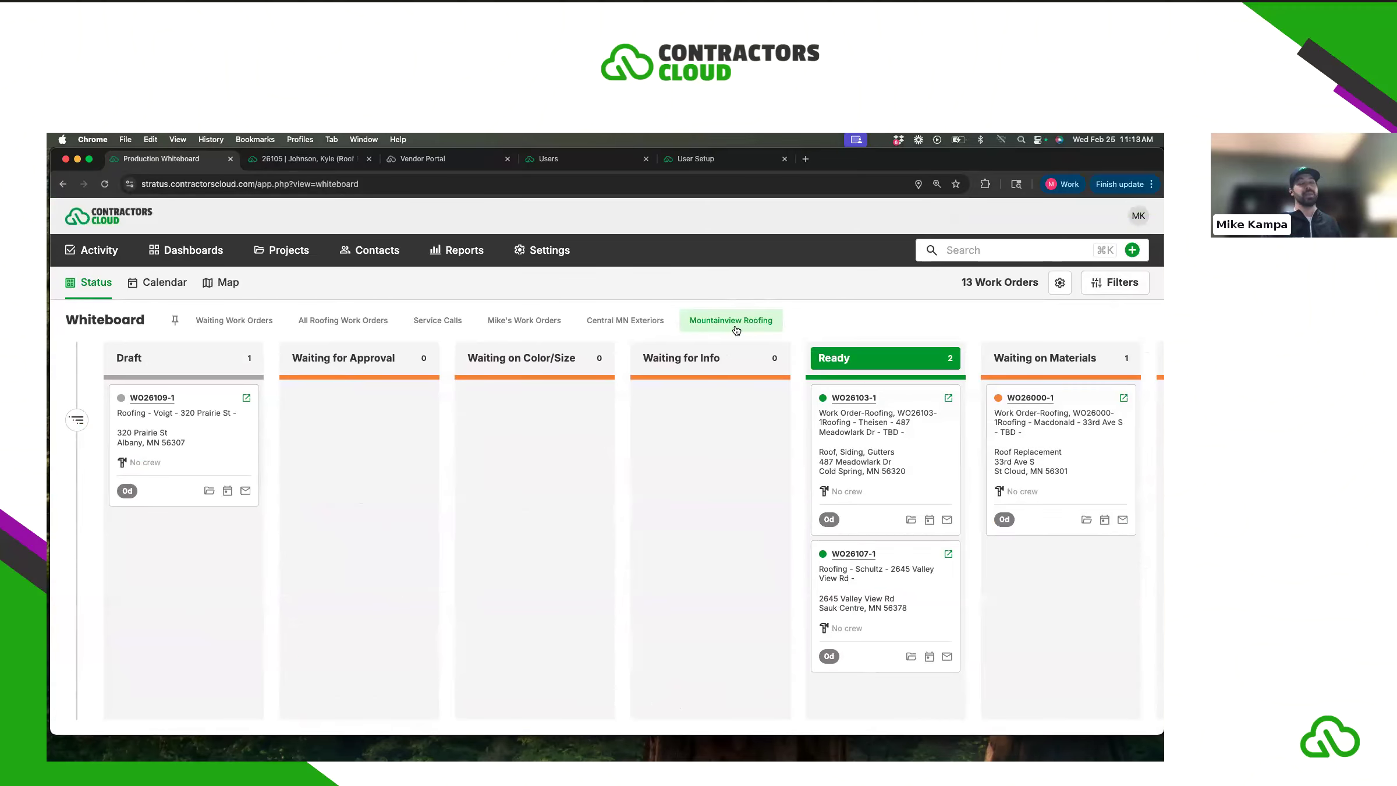
click(699, 331)
- Show the waiting work orders and open the Work Orders side list beside the columns
click(226, 326)
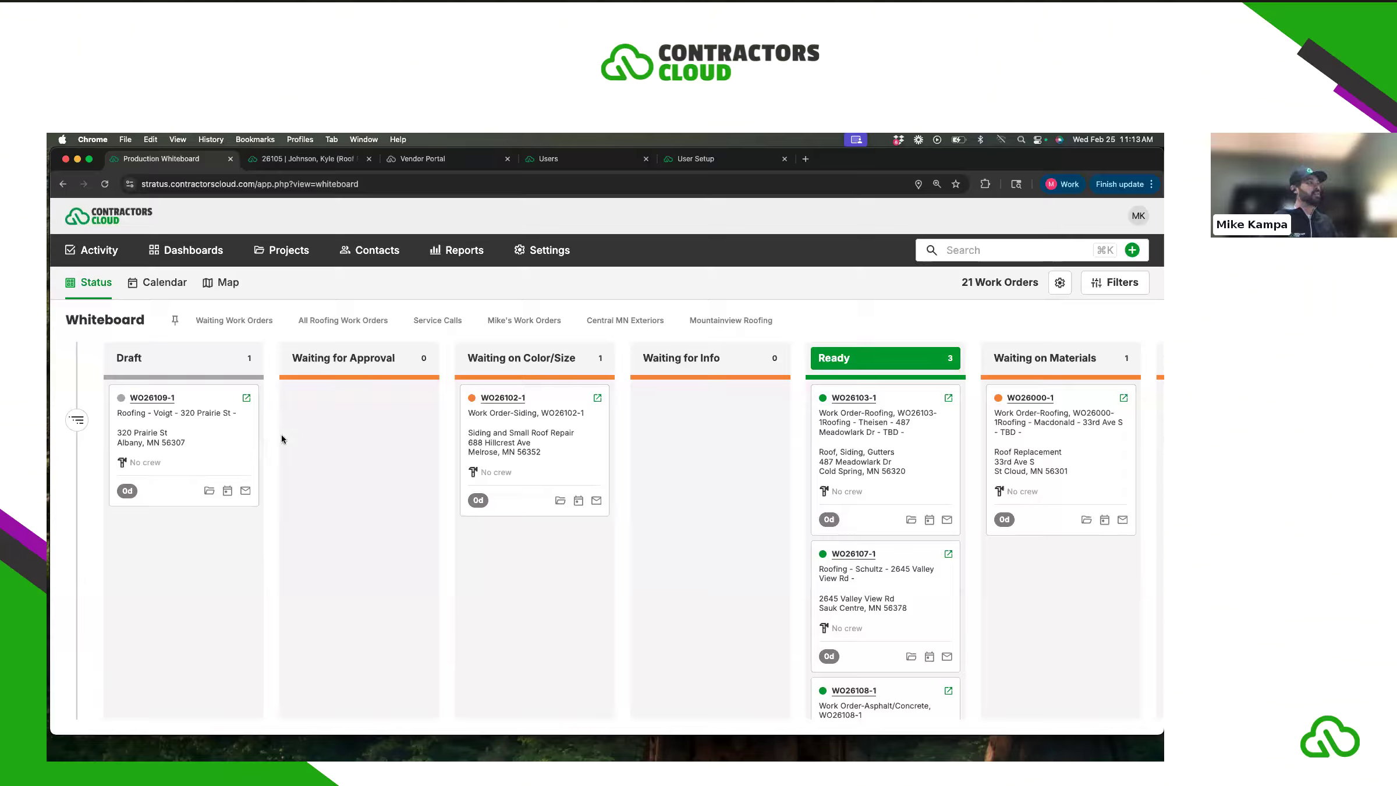
click(77, 420)
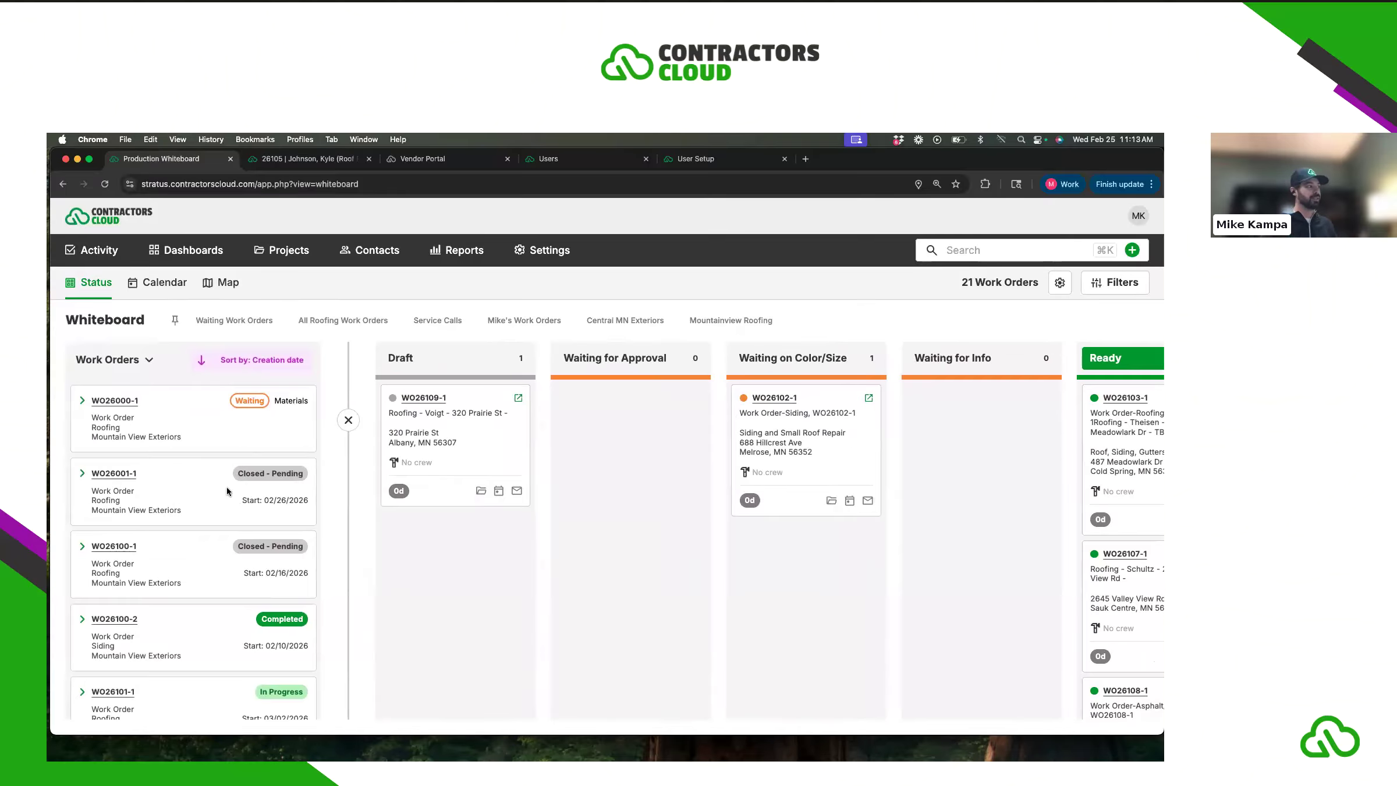
click(107, 360)
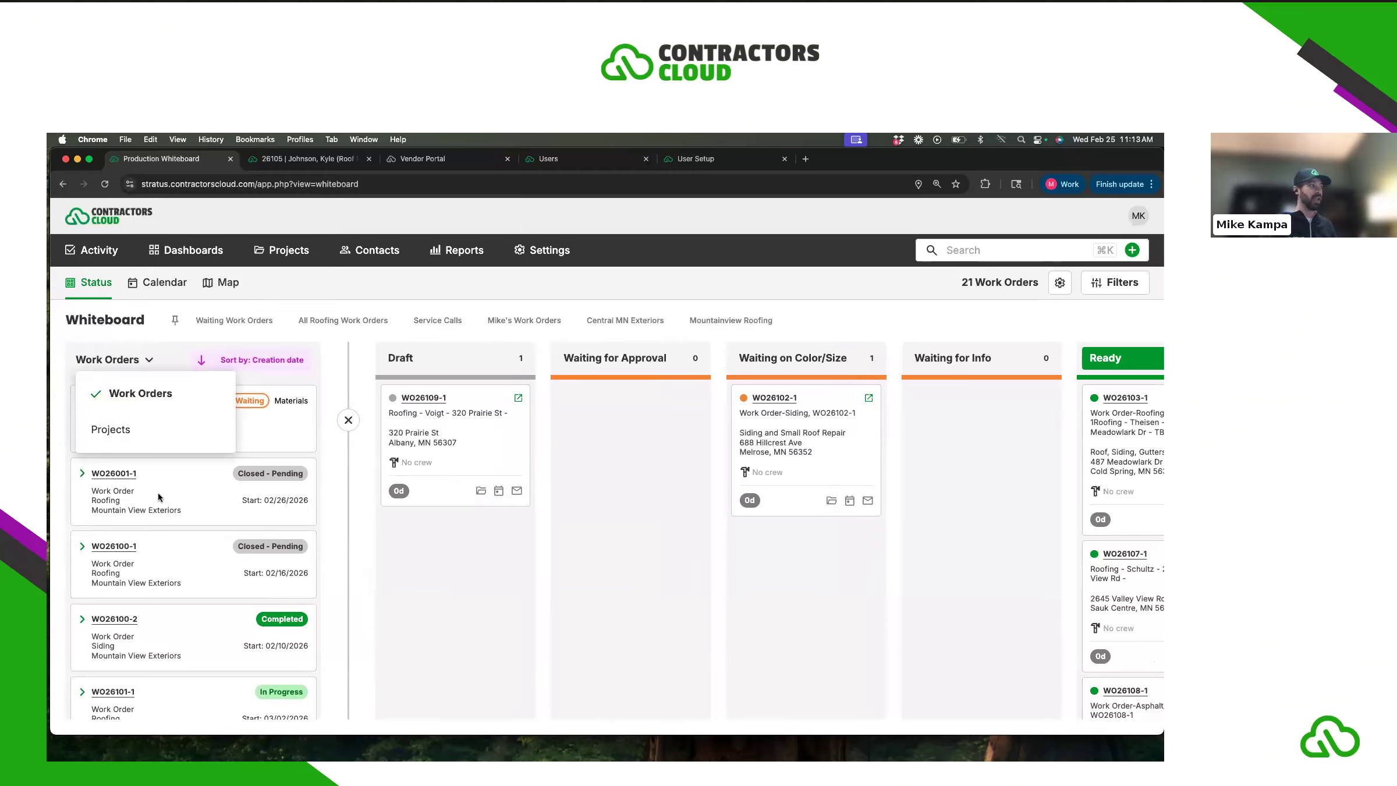
- List projects, expand #26100 and open WO26100-1, scrolling to its Installer and schedule details
click(118, 431)
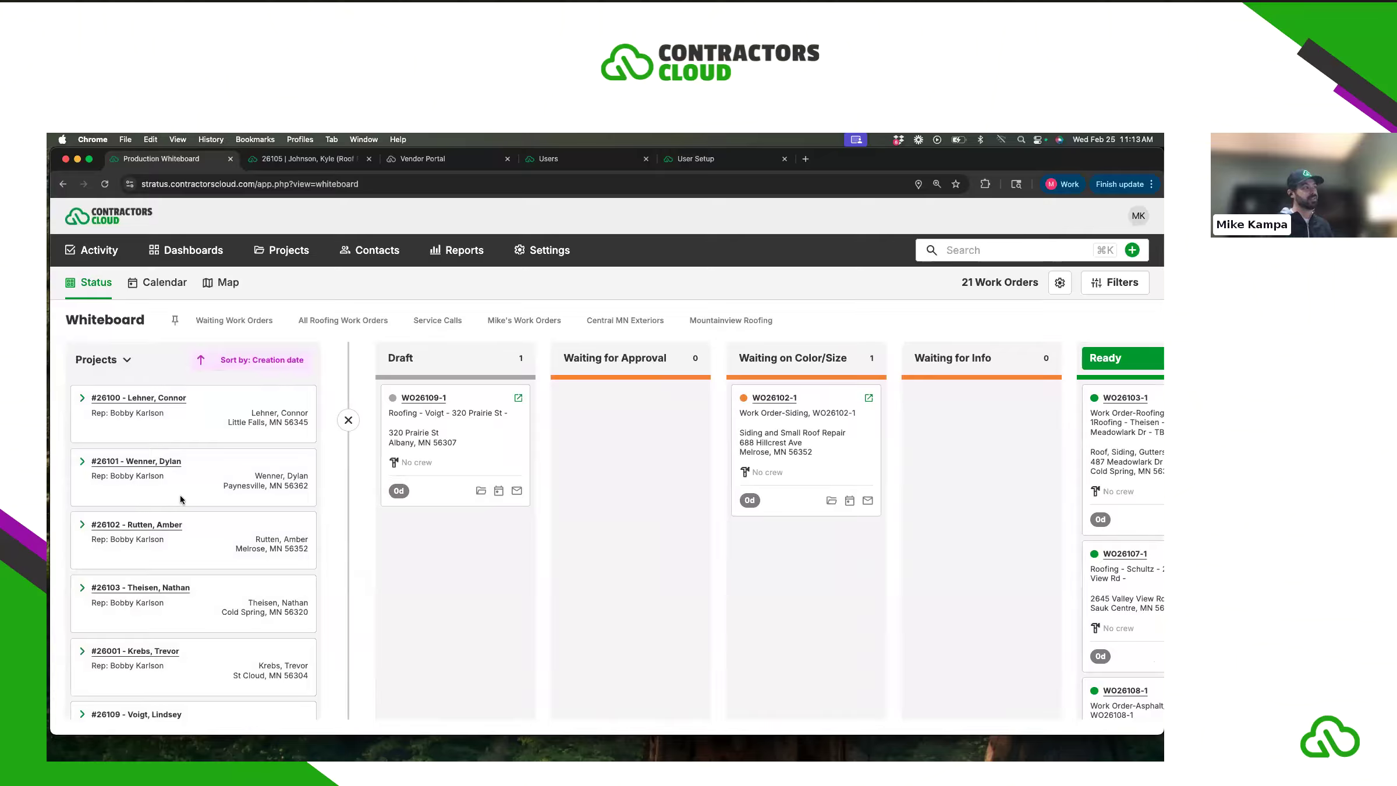
click(82, 399)
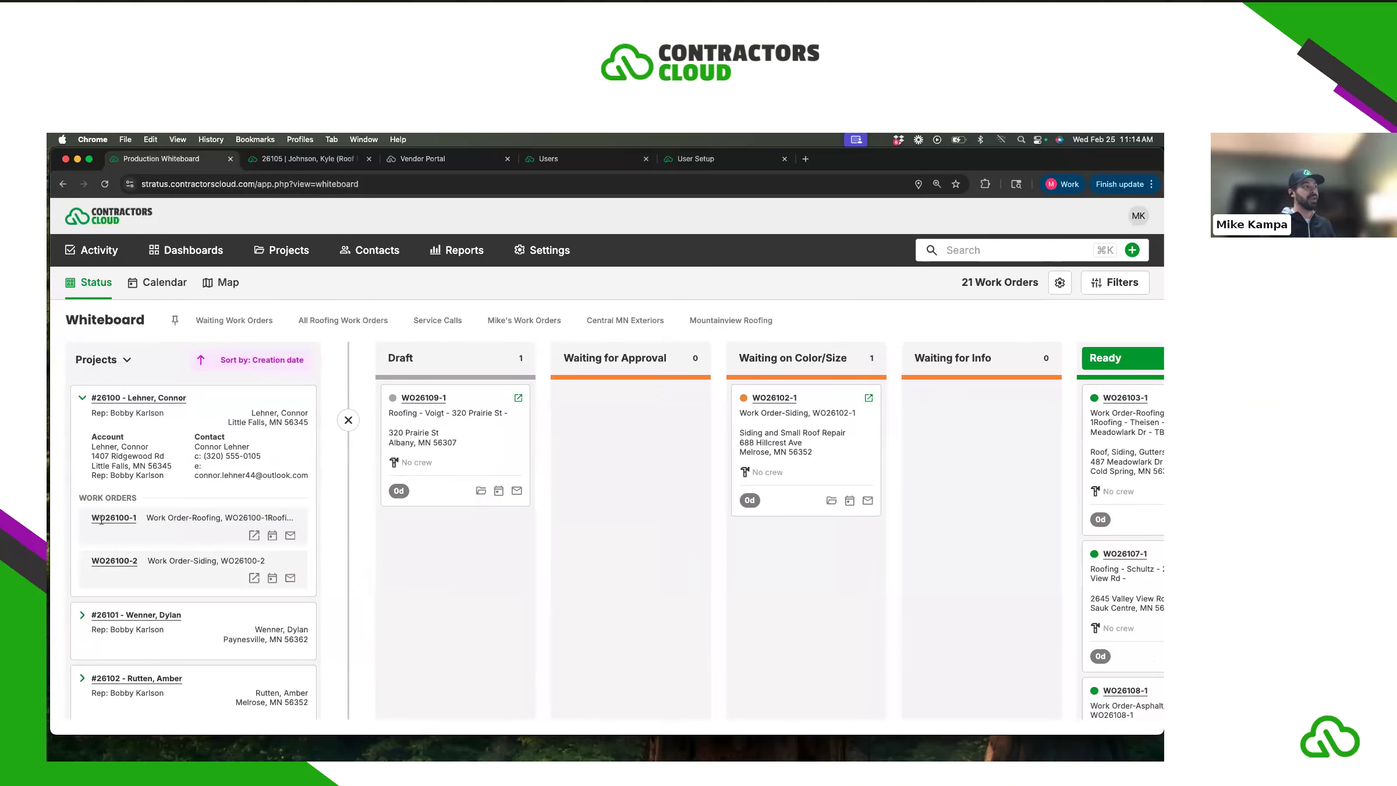
click(254, 535)
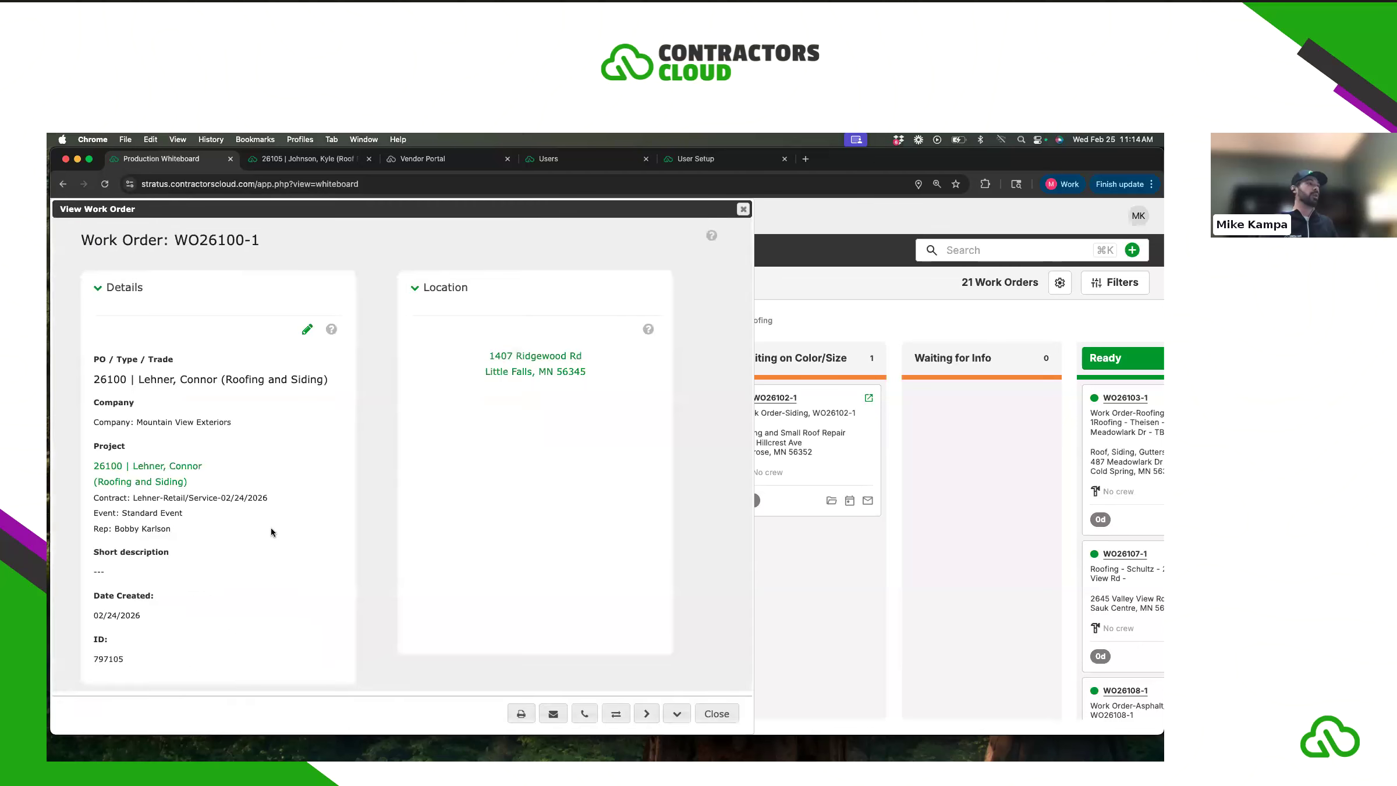
scroll(368, 492, down, 5)
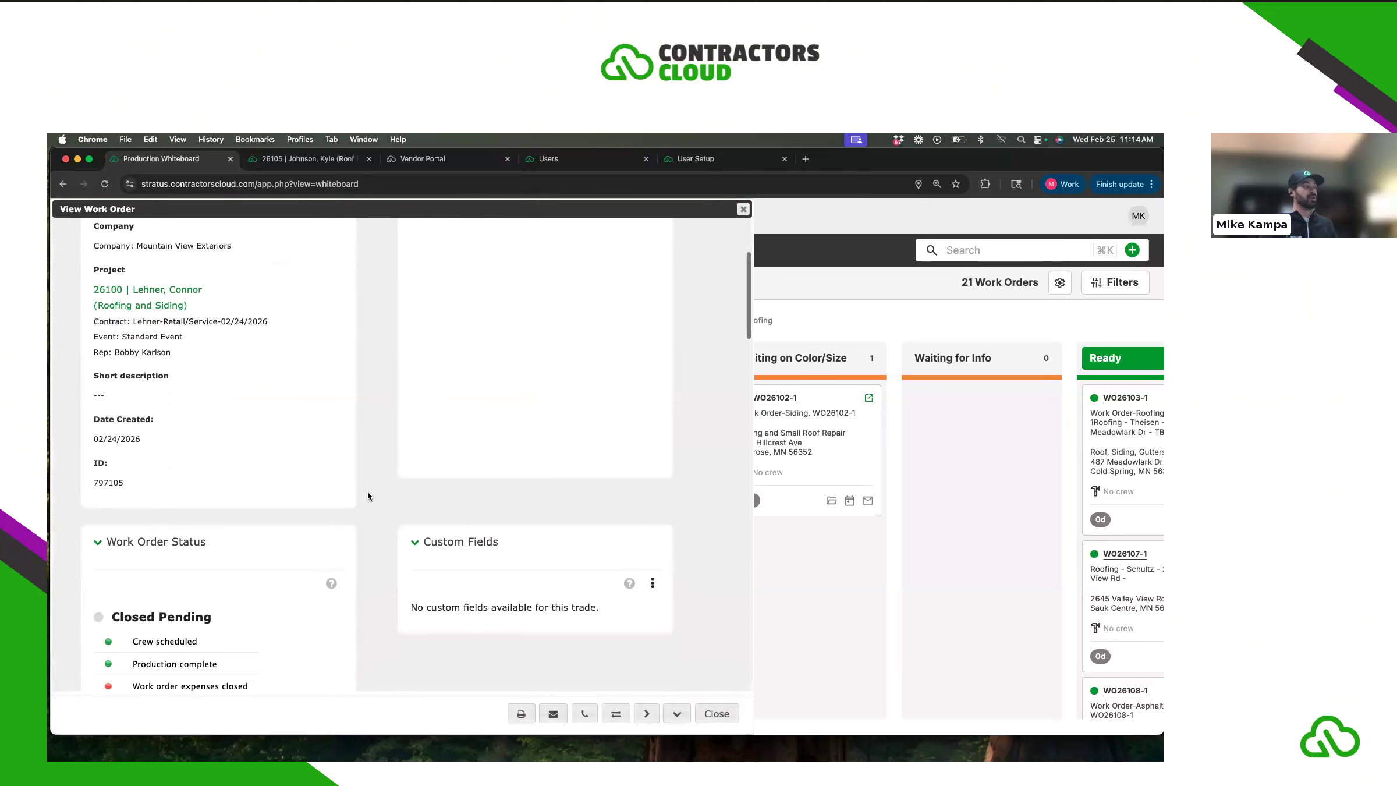
scroll(368, 492, down, 3)
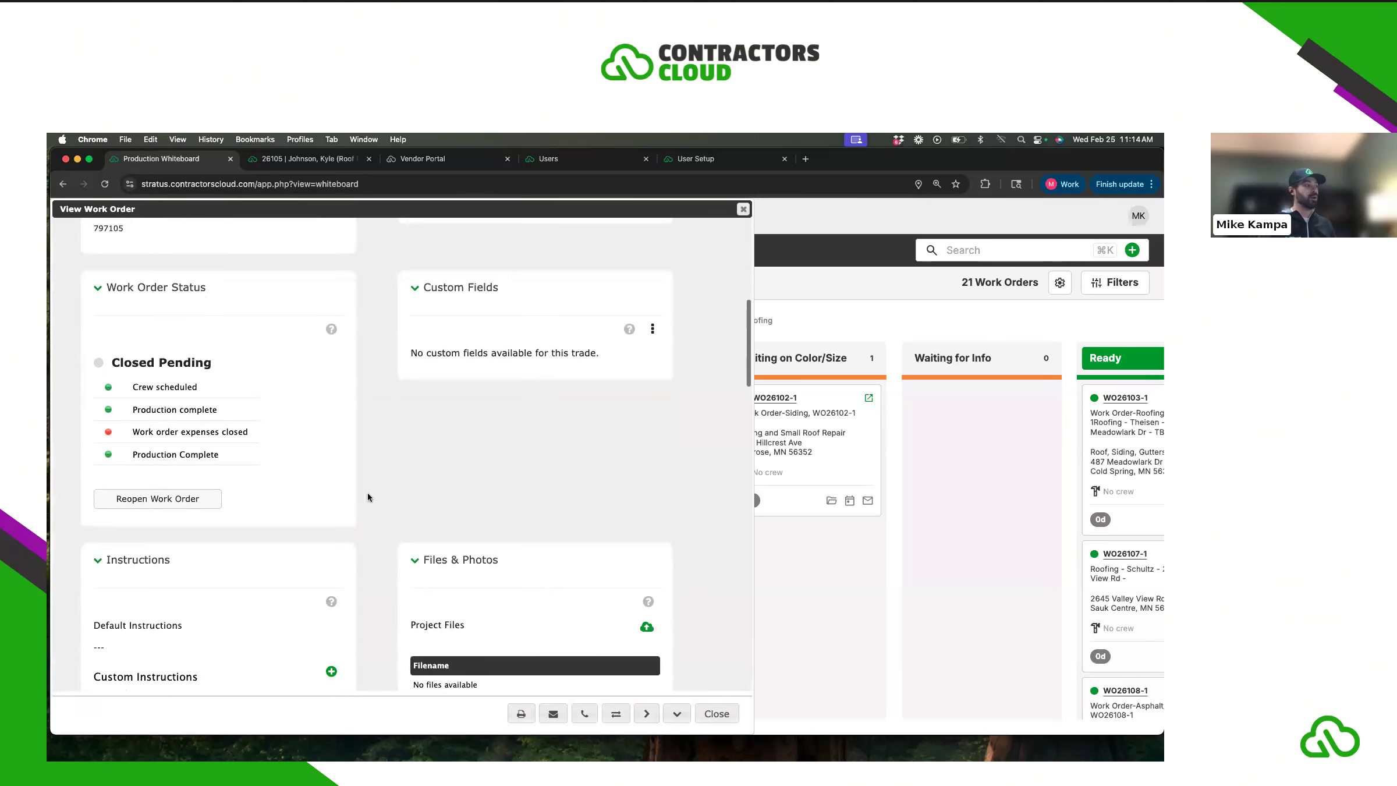
scroll(368, 492, down, 3)
scroll(367, 492, down, 3)
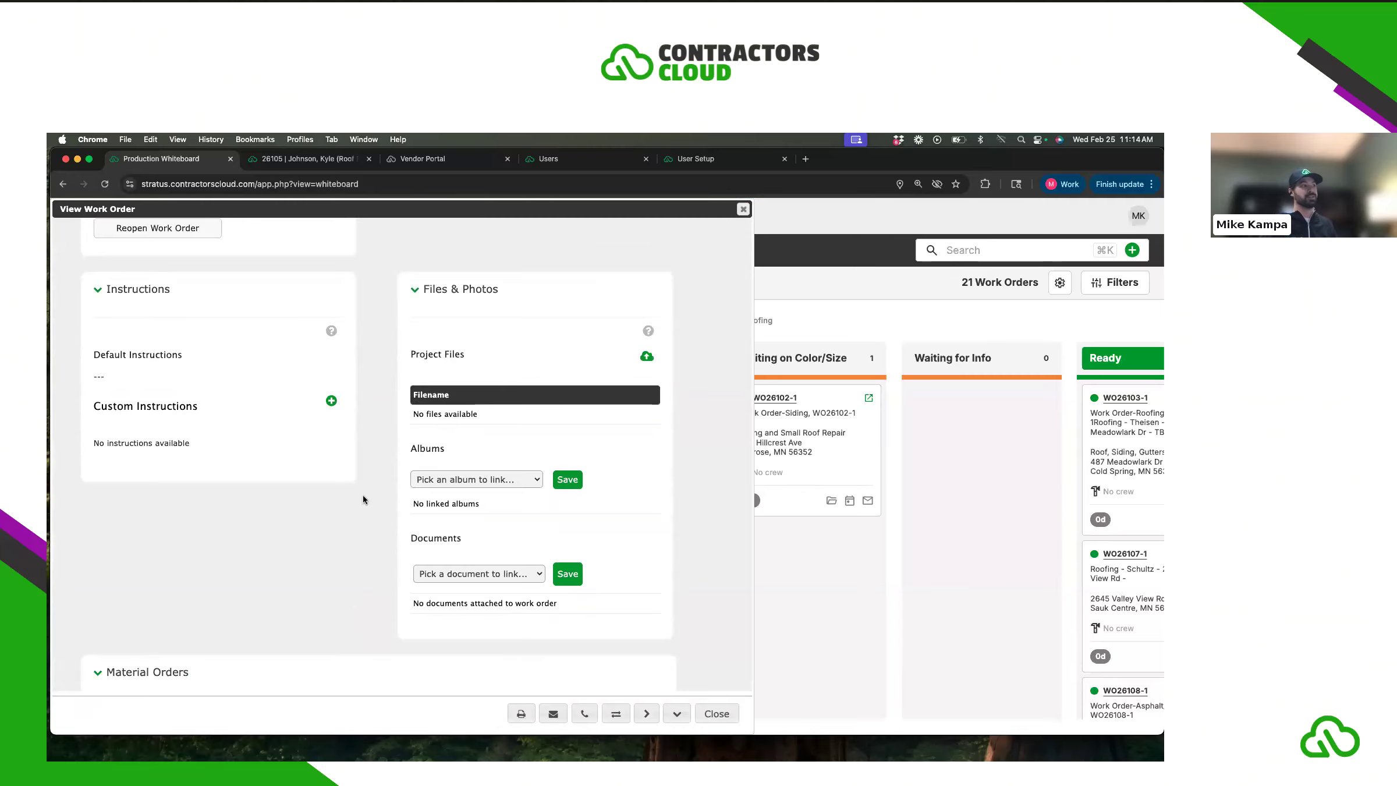
scroll(363, 493, down, 5)
scroll(340, 509, down, 7)
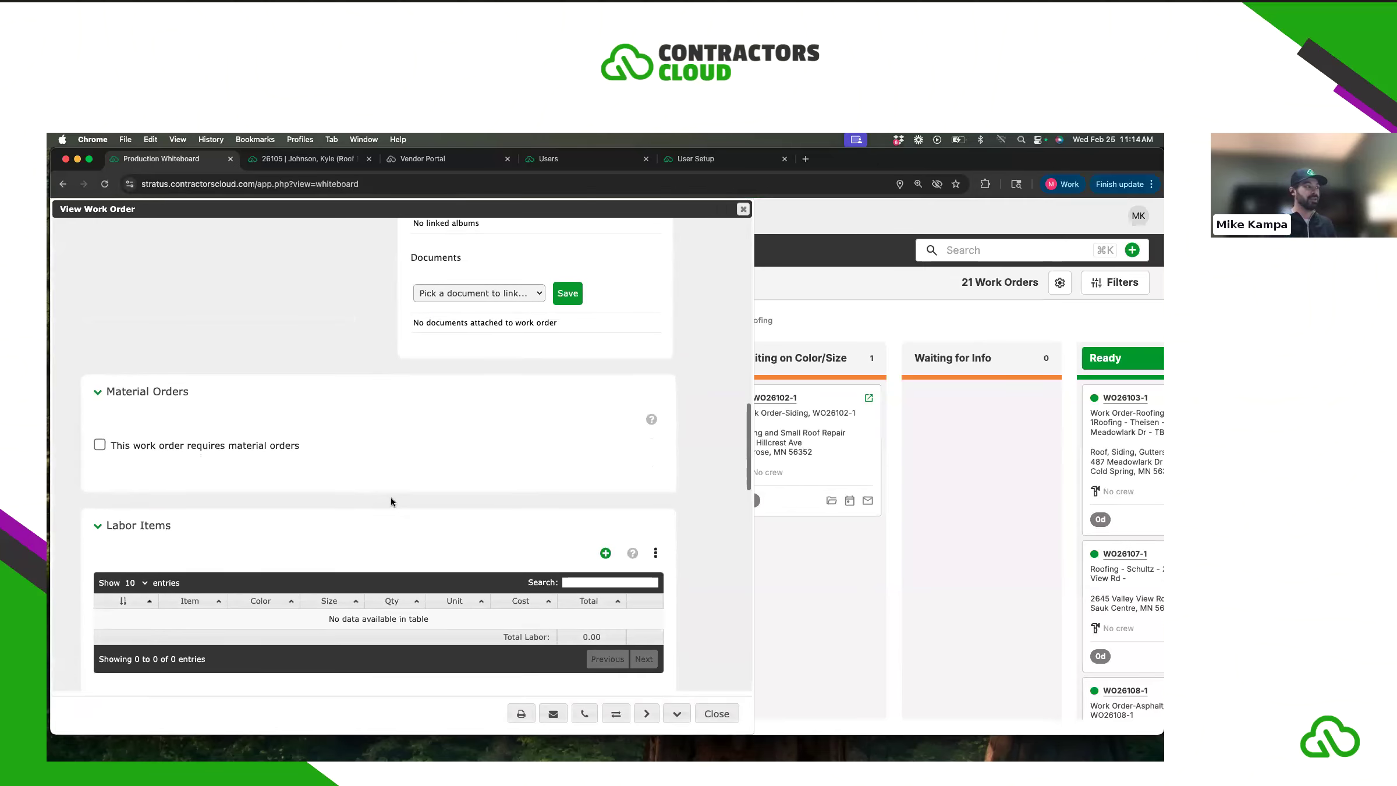
scroll(417, 520, down, 6)
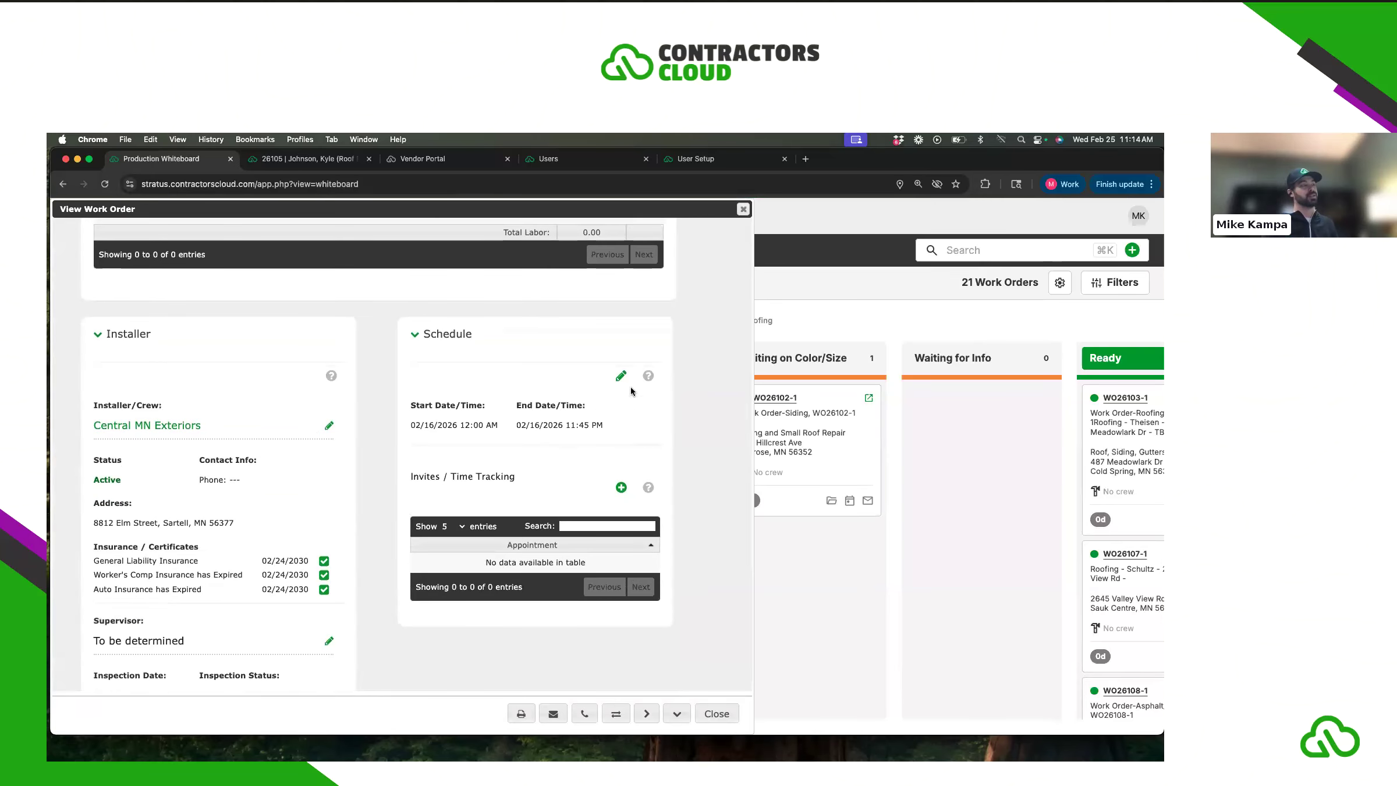
scroll(373, 504, down, 1)
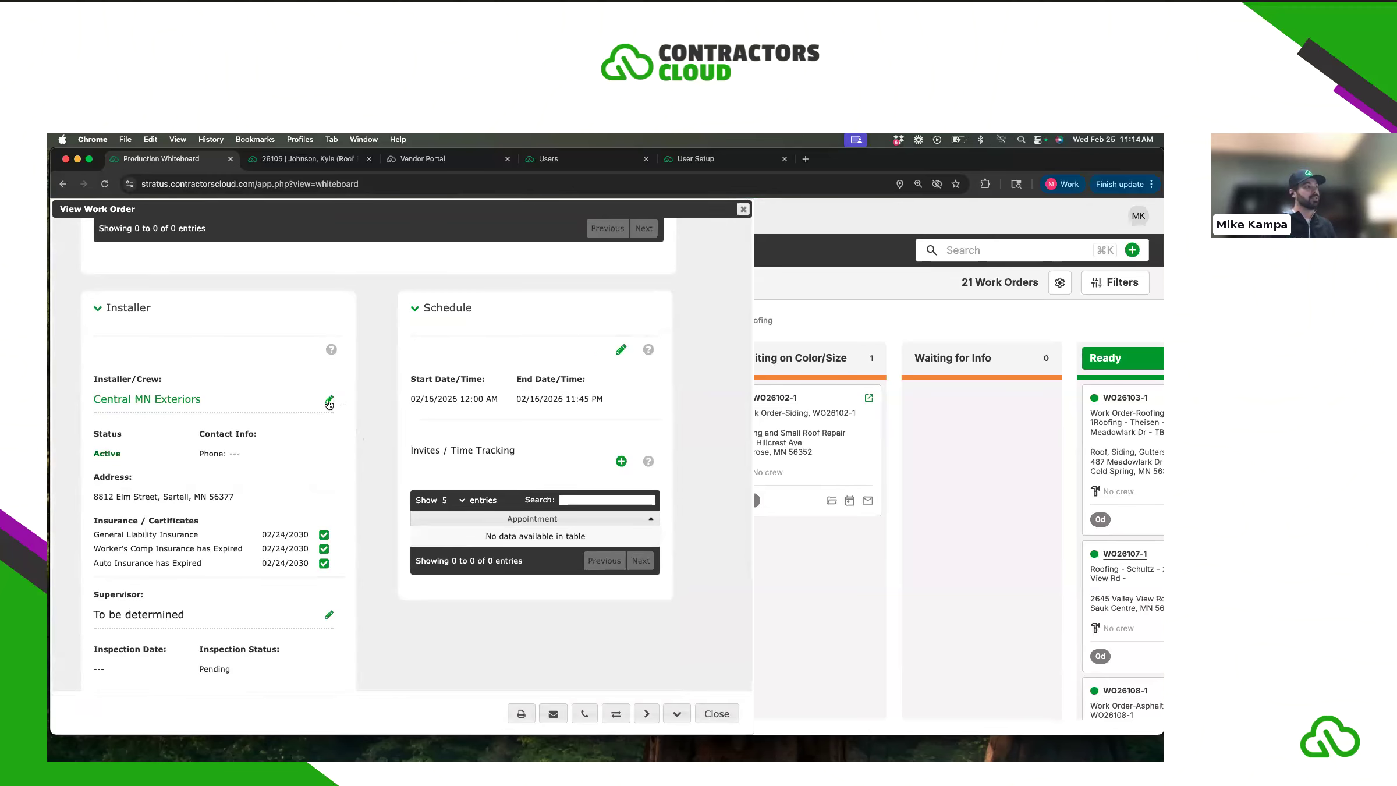
click(329, 400)
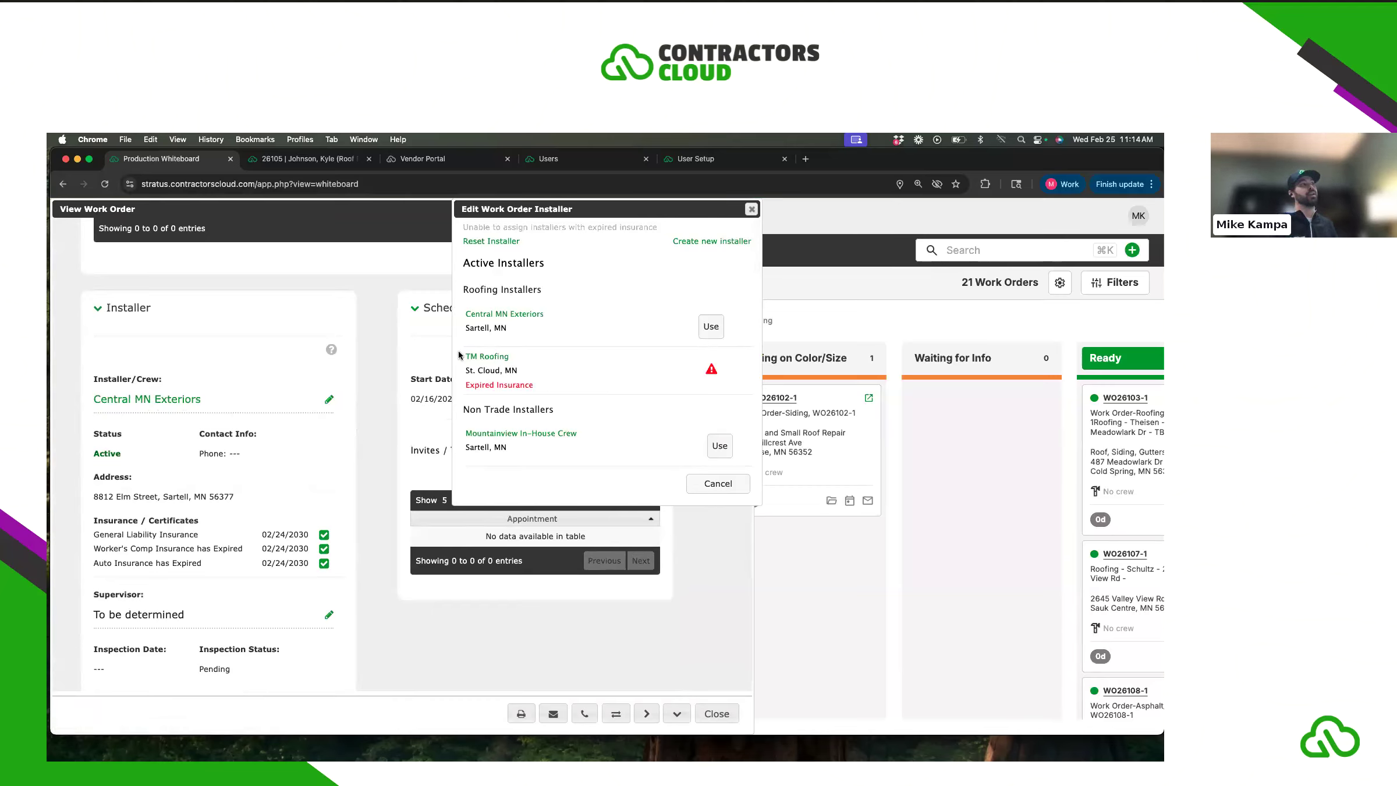
drag(470, 389, 540, 396)
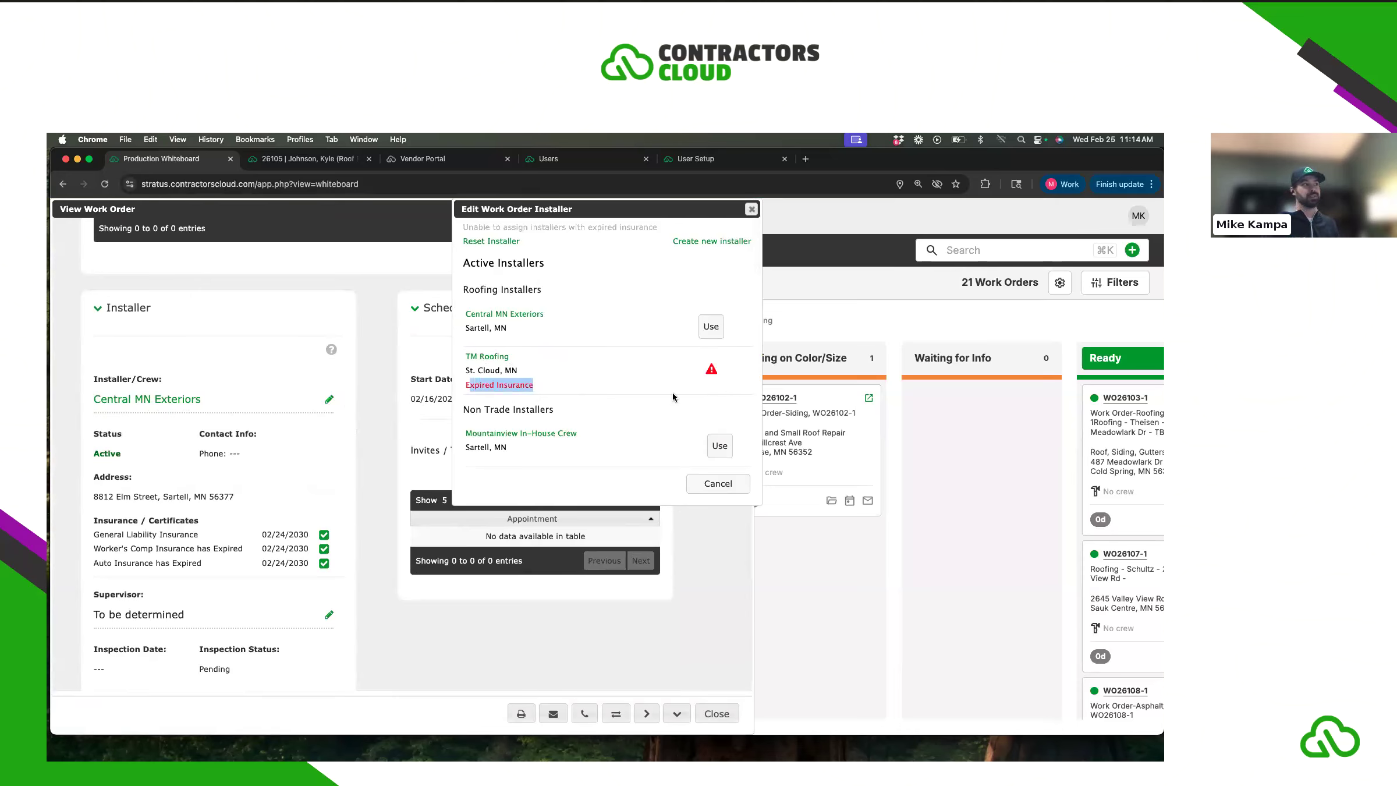
click(613, 394)
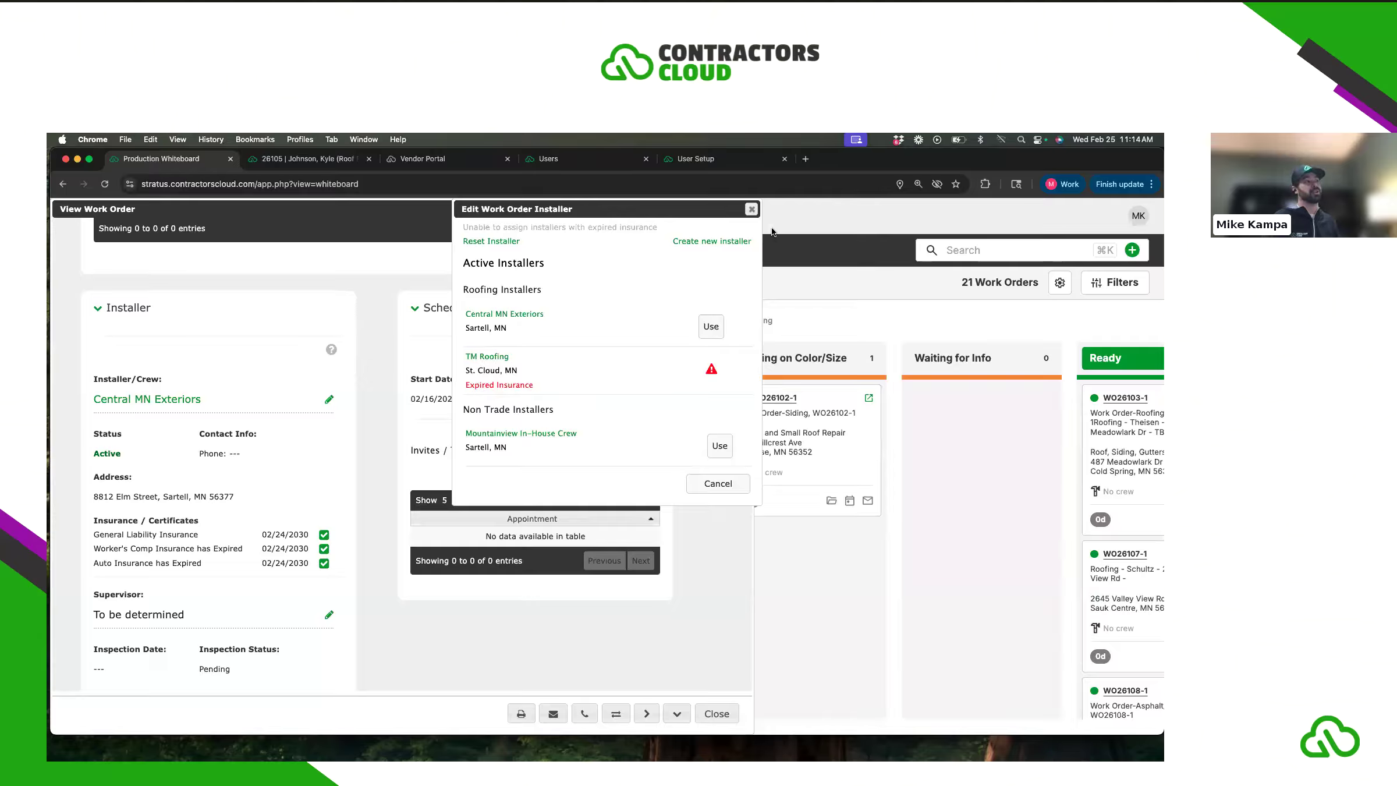
click(750, 209)
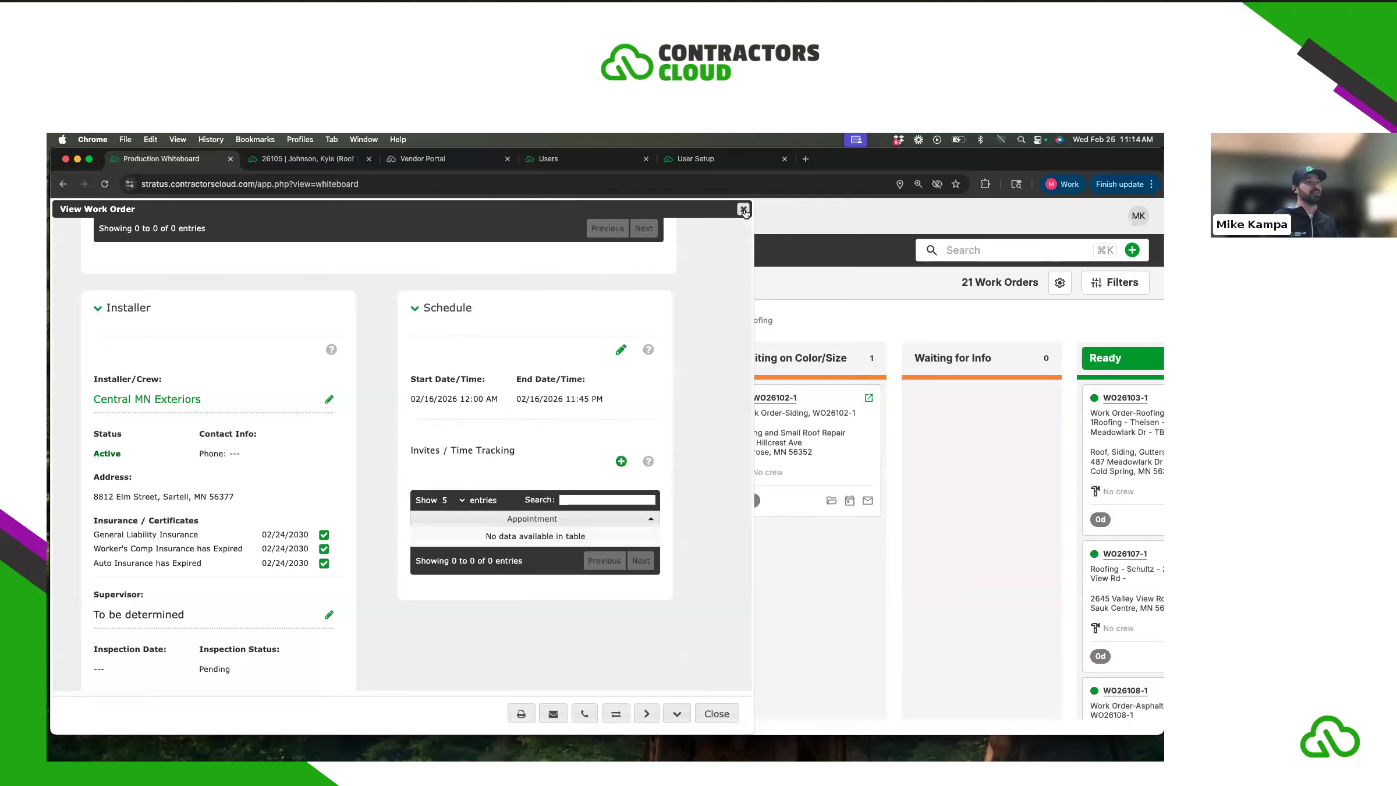
- Close the work order and open TM Roofing's record under Contacts > Installers
click(749, 210)
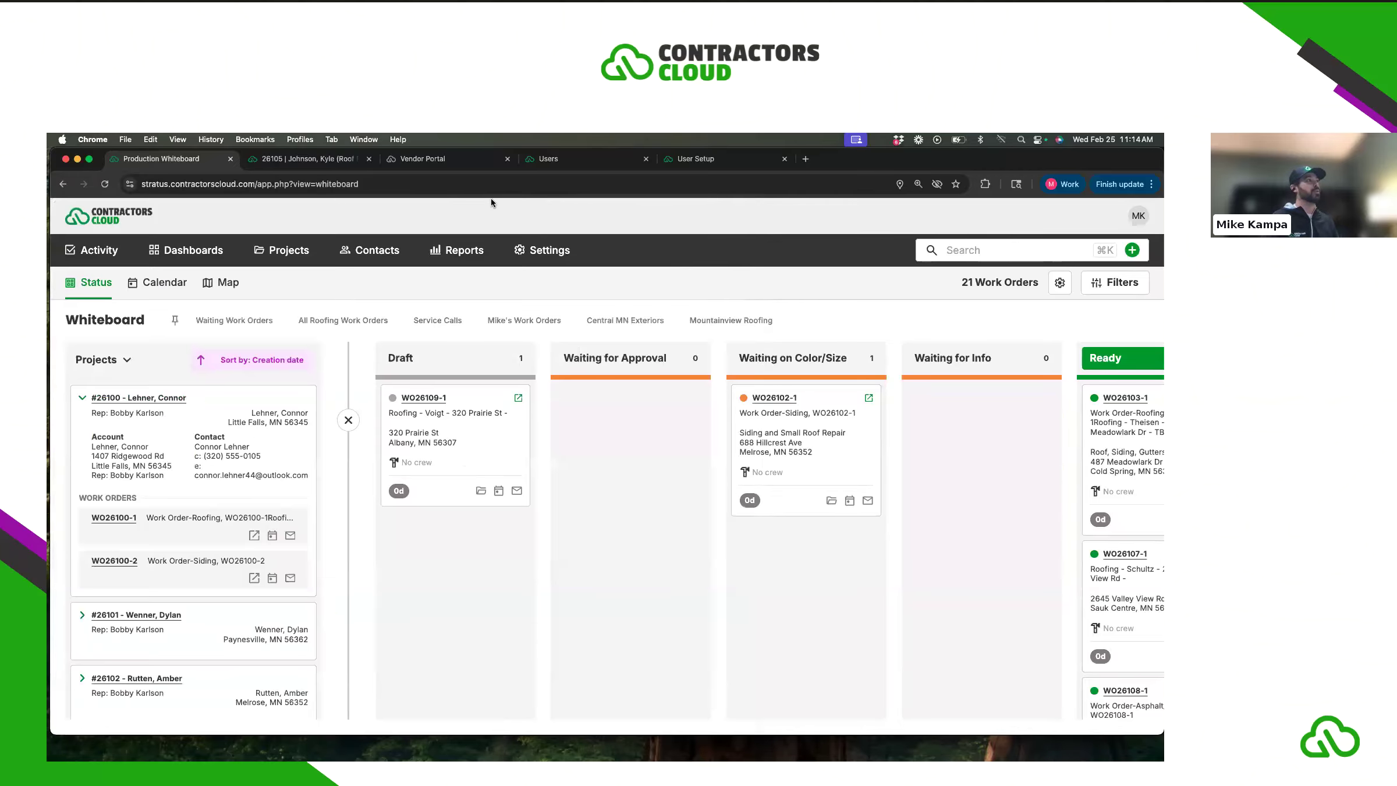
click(364, 255)
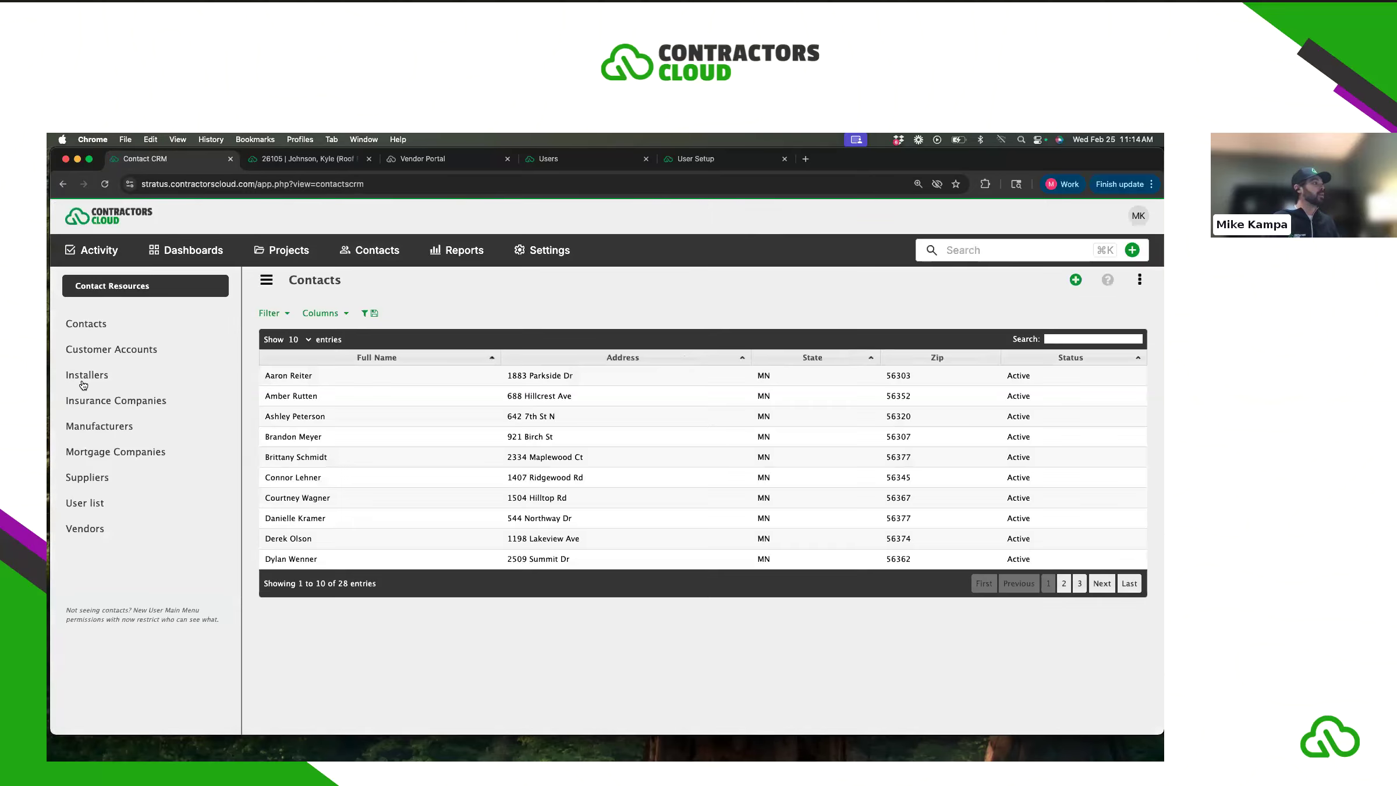
click(84, 378)
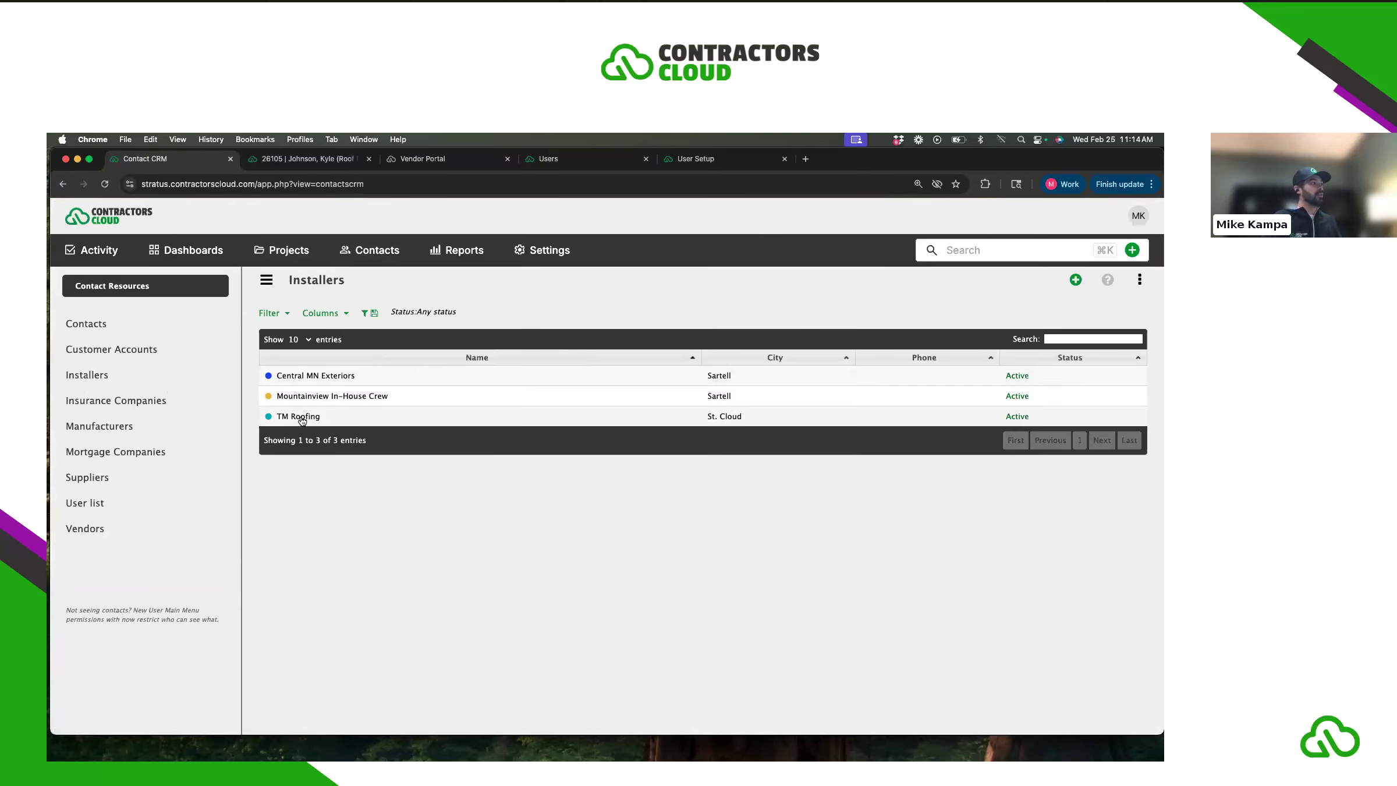
click(301, 416)
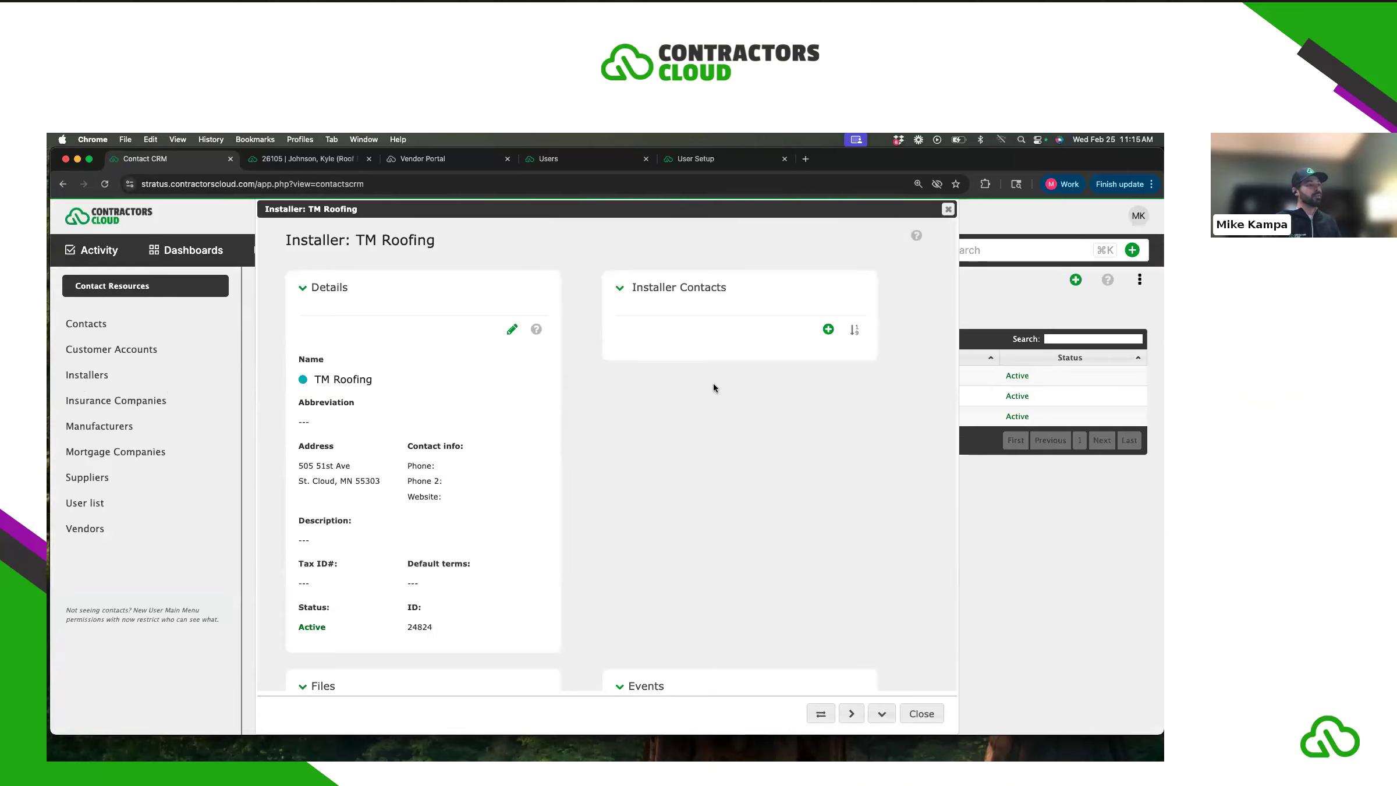
scroll(712, 382, down, 5)
scroll(711, 385, down, 5)
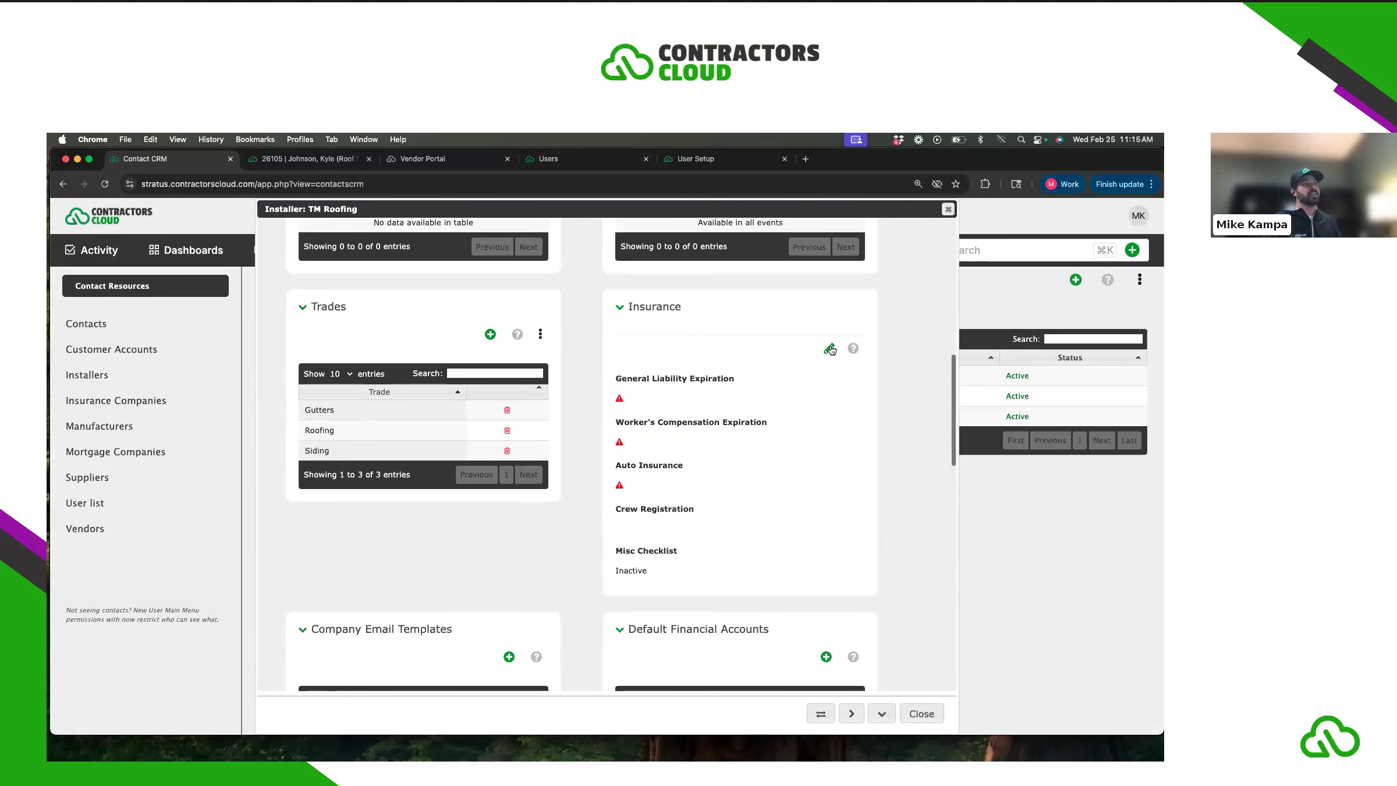
- Set general liability, worker's comp and auto insurance dates to 02/28/2026 and save
click(829, 348)
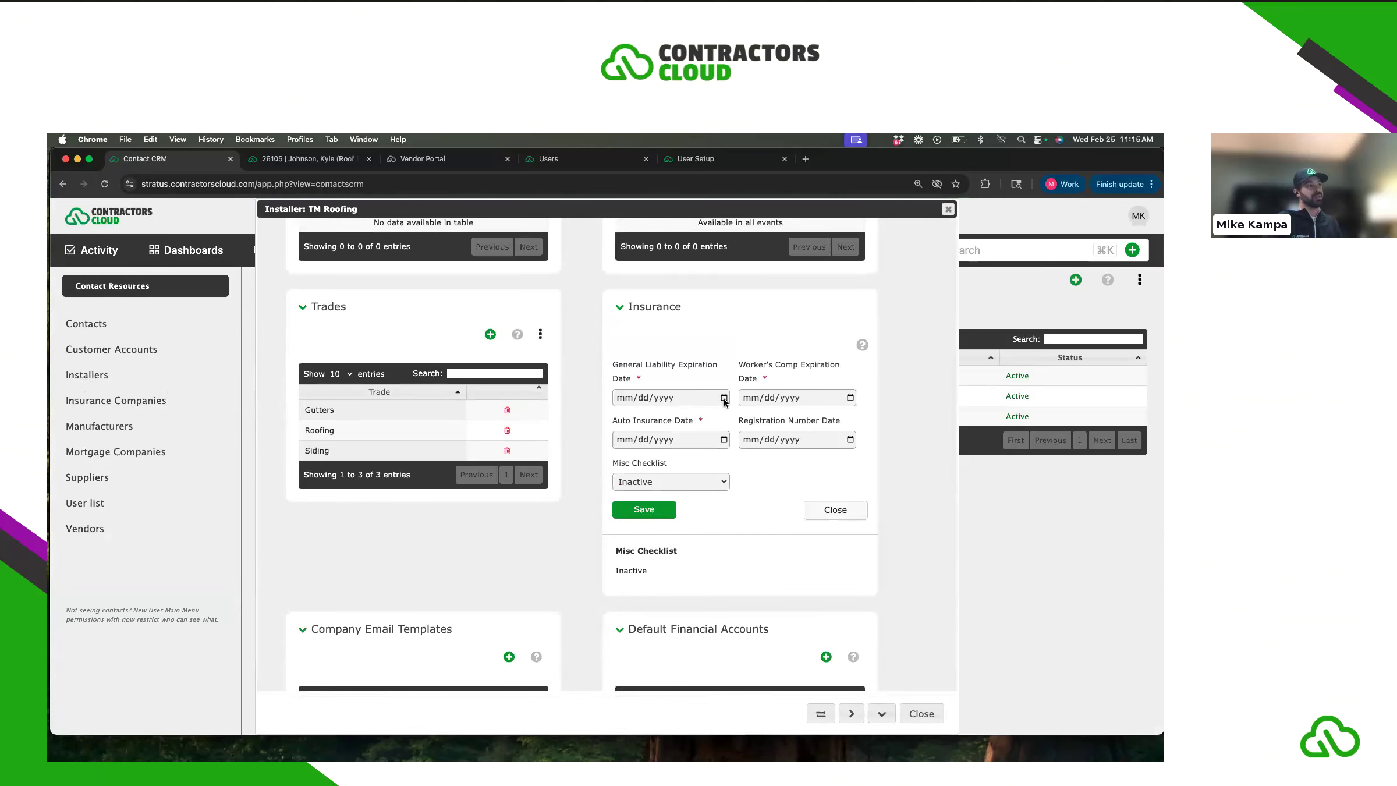
click(723, 398)
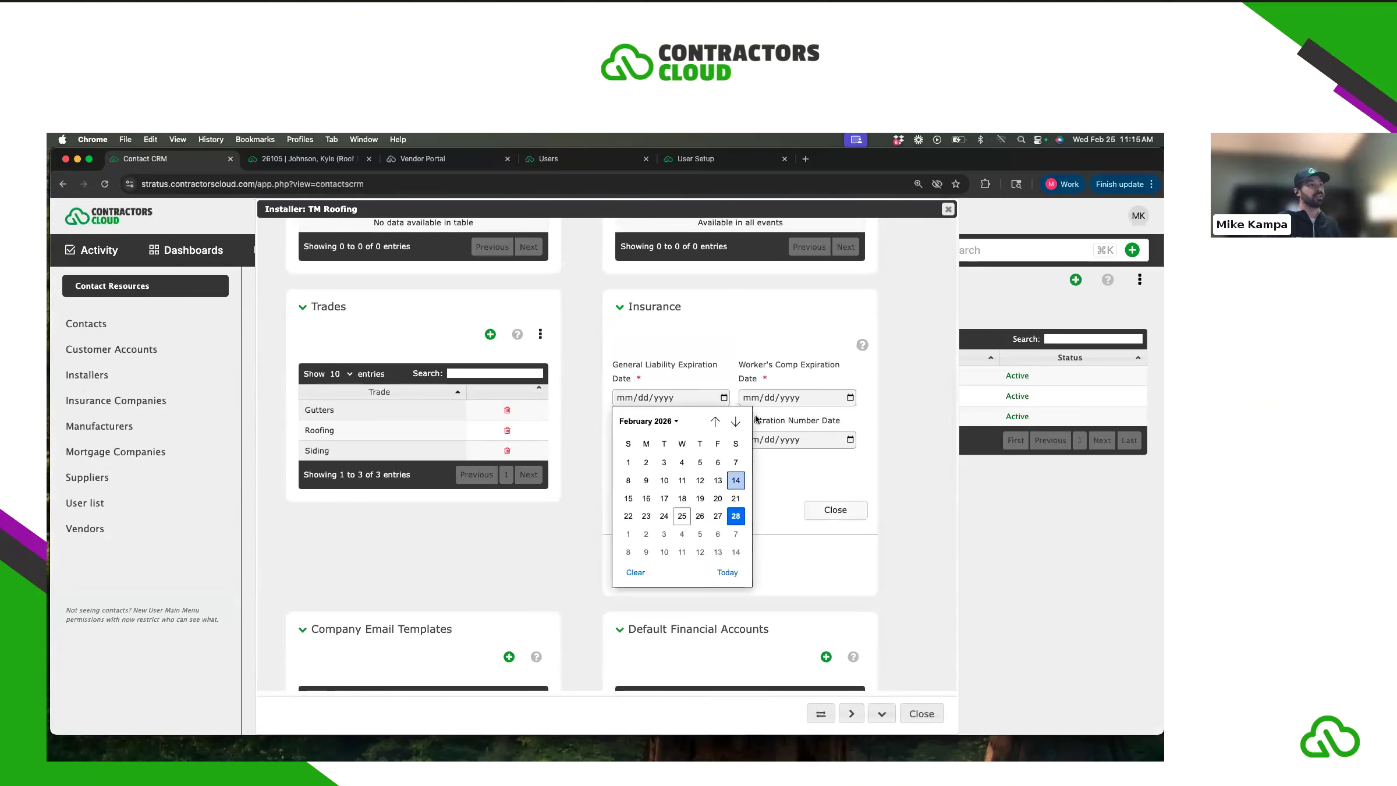
click(736, 516)
click(849, 398)
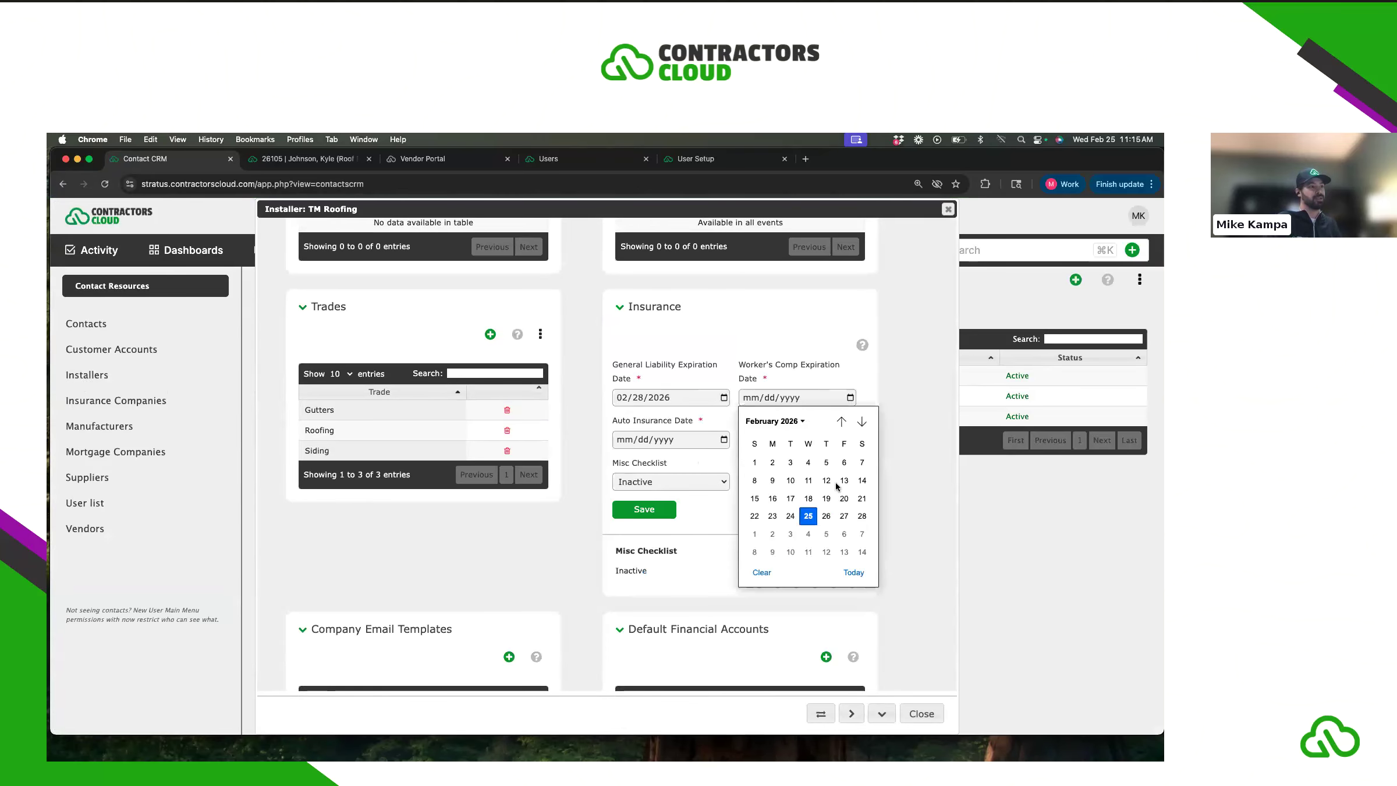
click(863, 516)
click(723, 440)
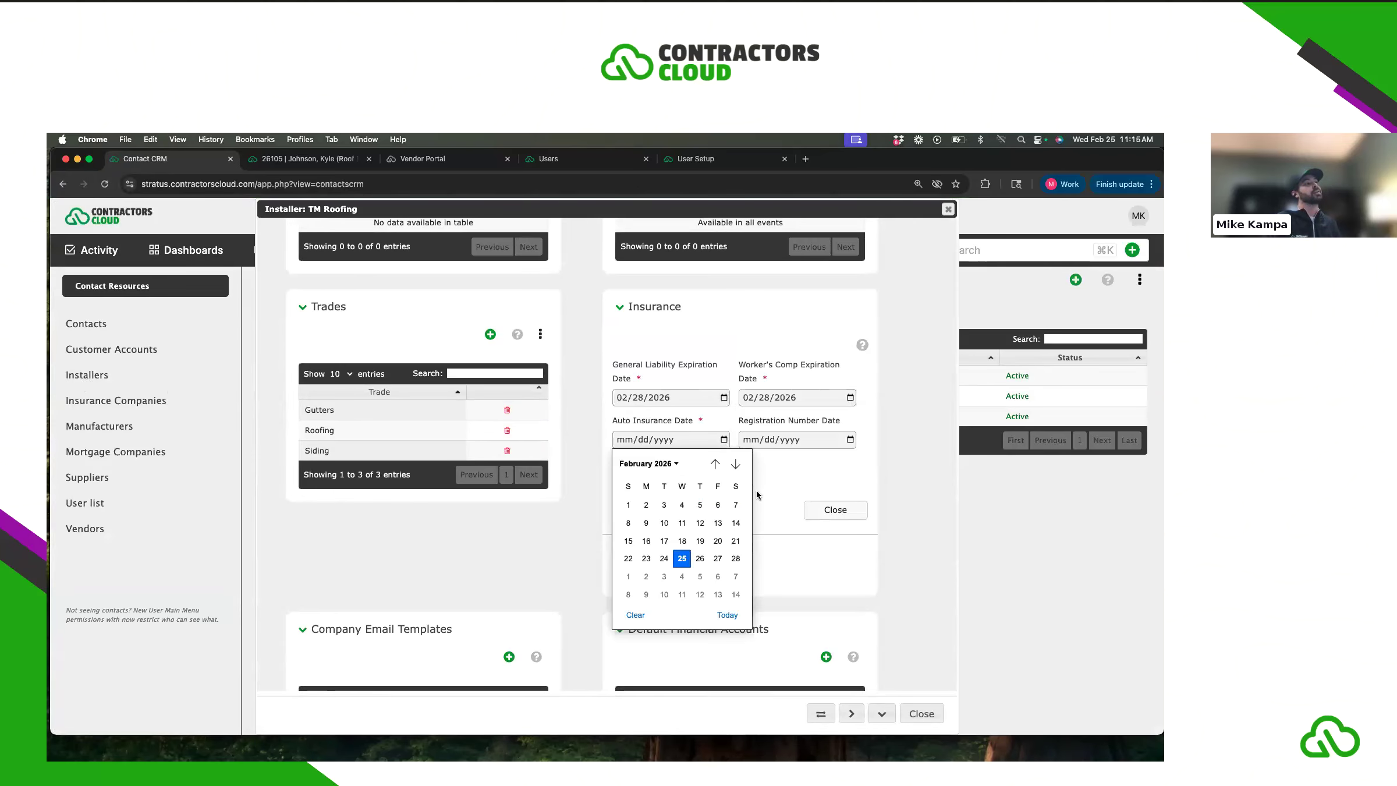
click(735, 556)
click(657, 511)
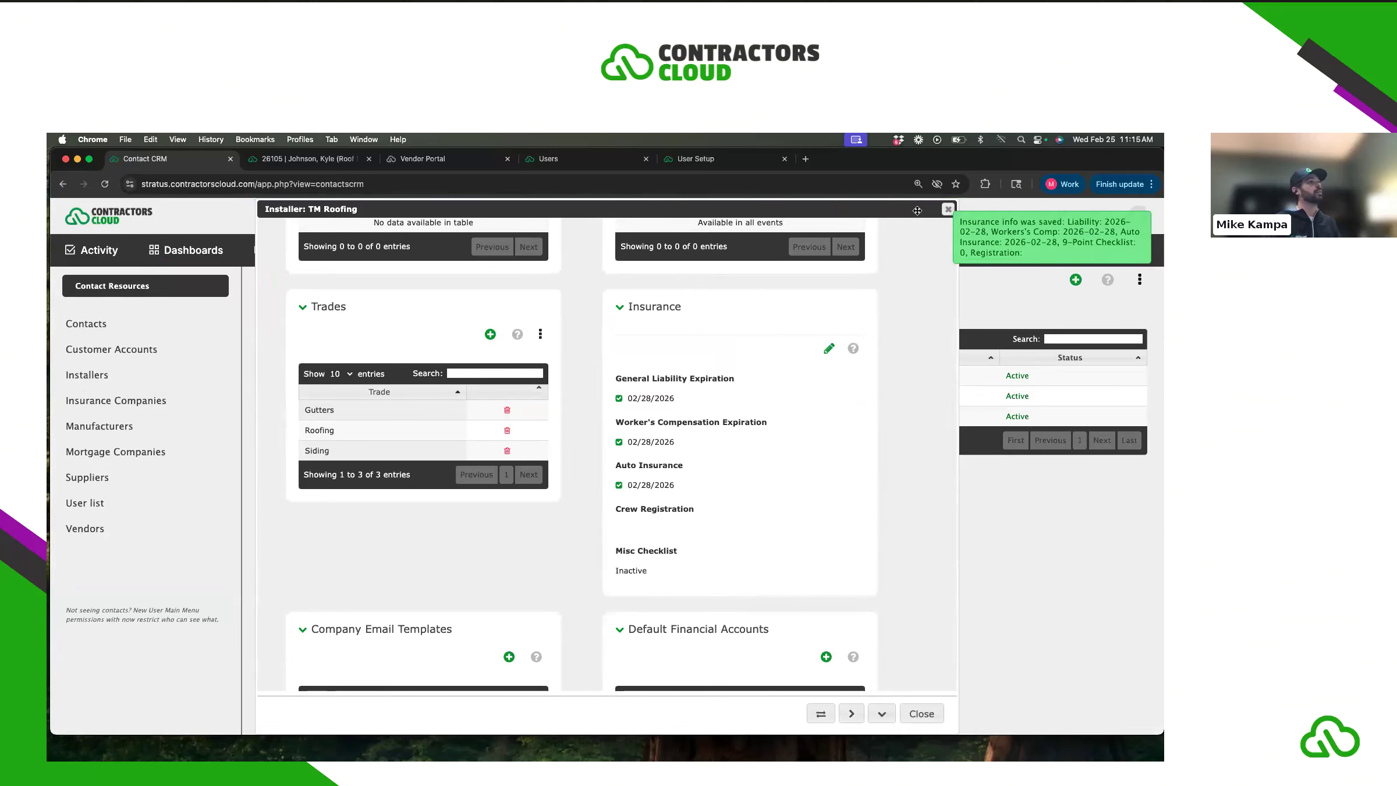
- Close TM Roofing's record and return to the production whiteboard
click(947, 208)
mouse_move(189, 329)
click(192, 379)
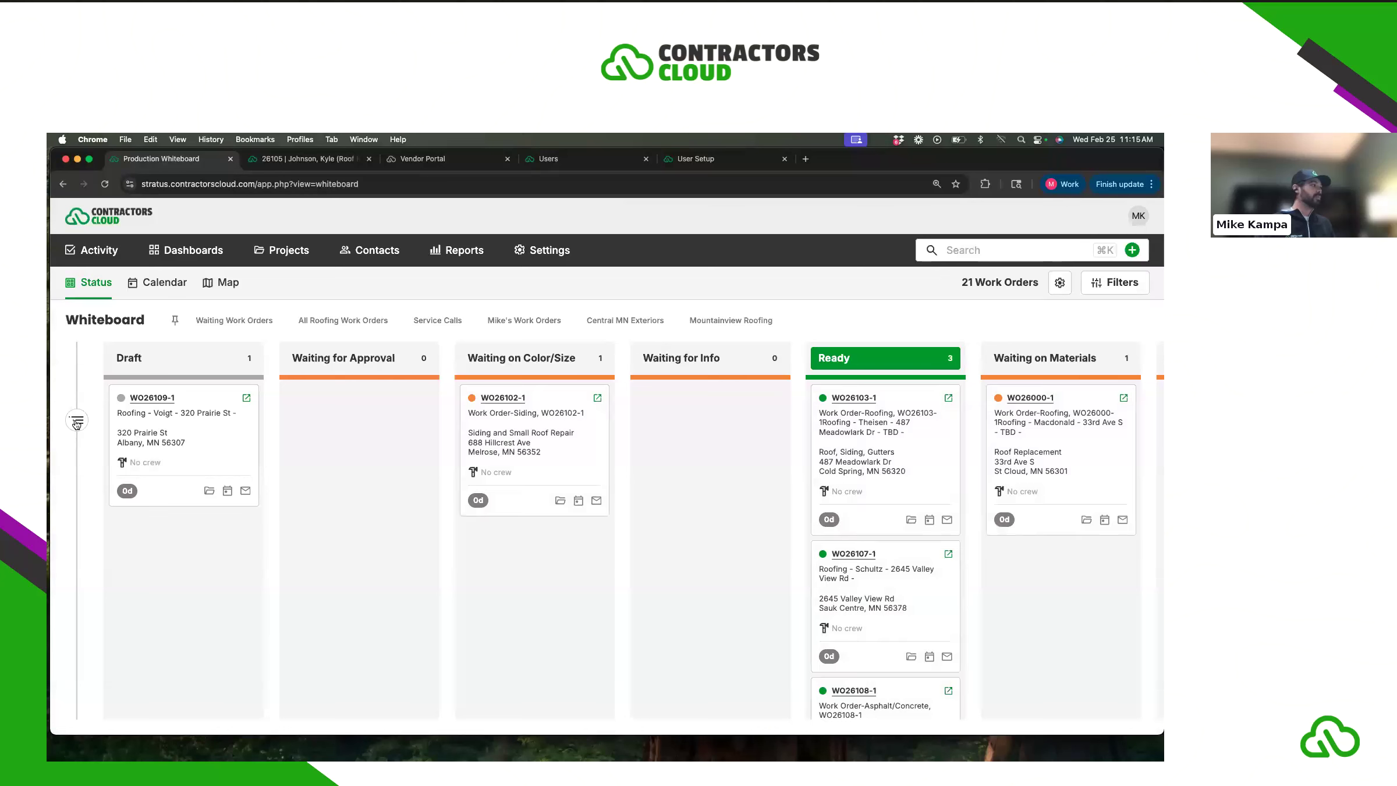
- Show the projects side panel and scroll through its work orders
click(76, 420)
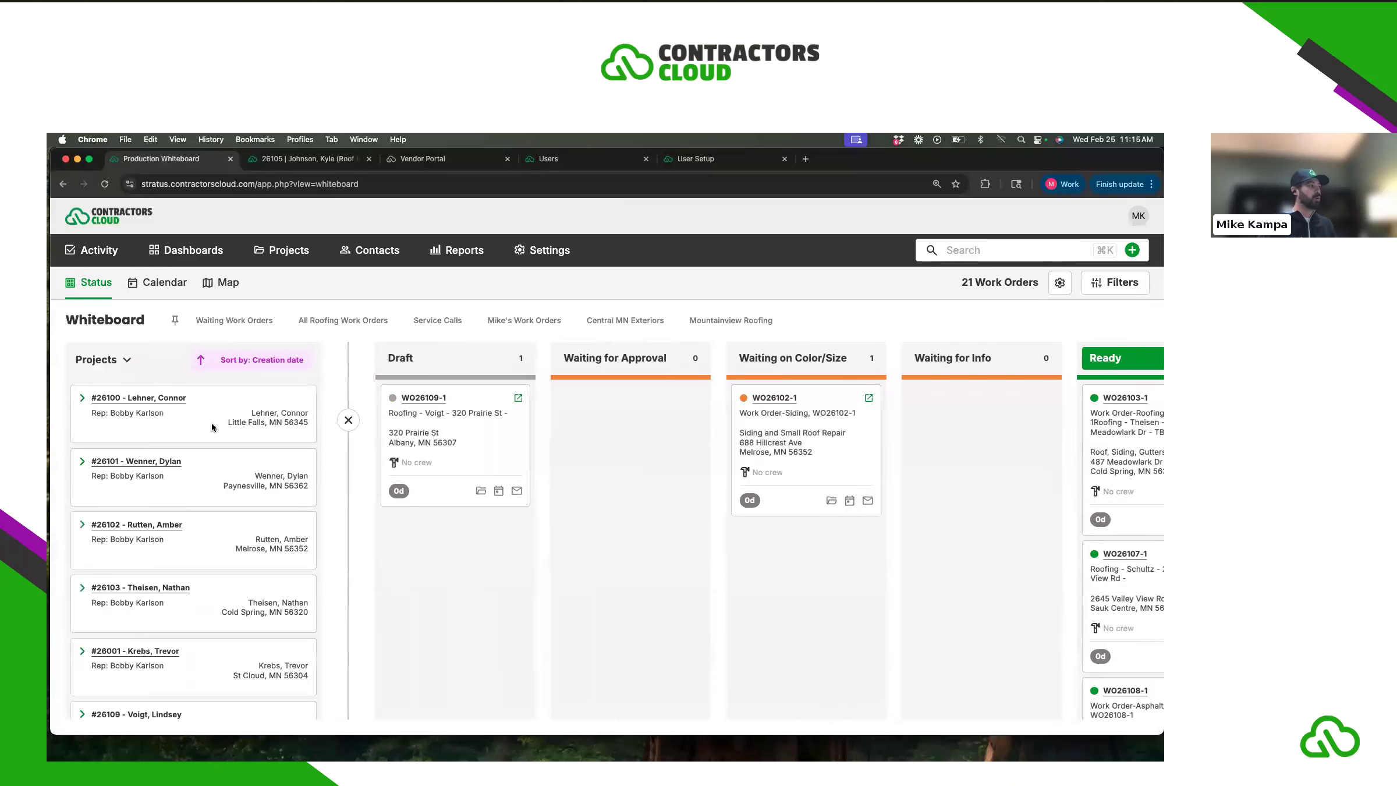
scroll(158, 499, down, 1)
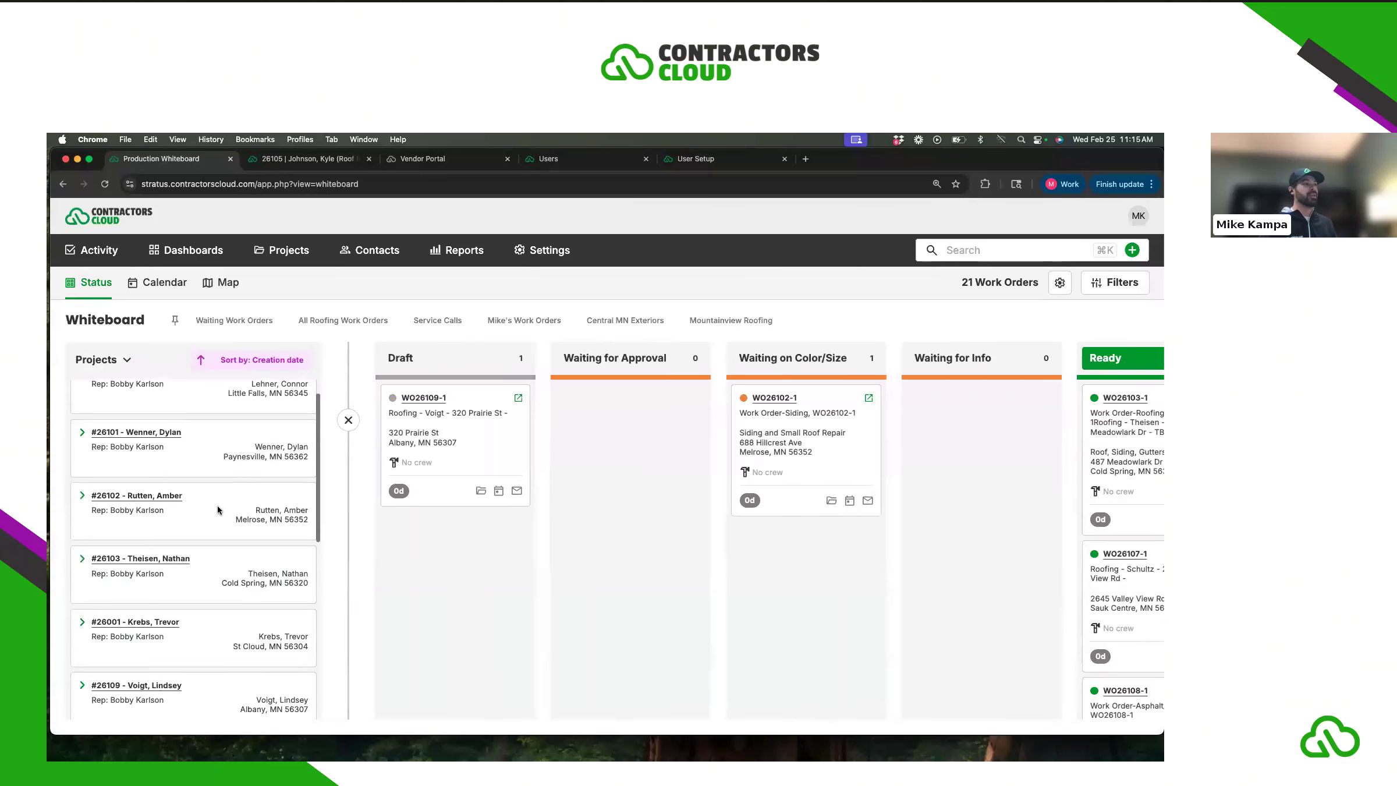
scroll(221, 511, up, 2)
scroll(881, 447, right, 5)
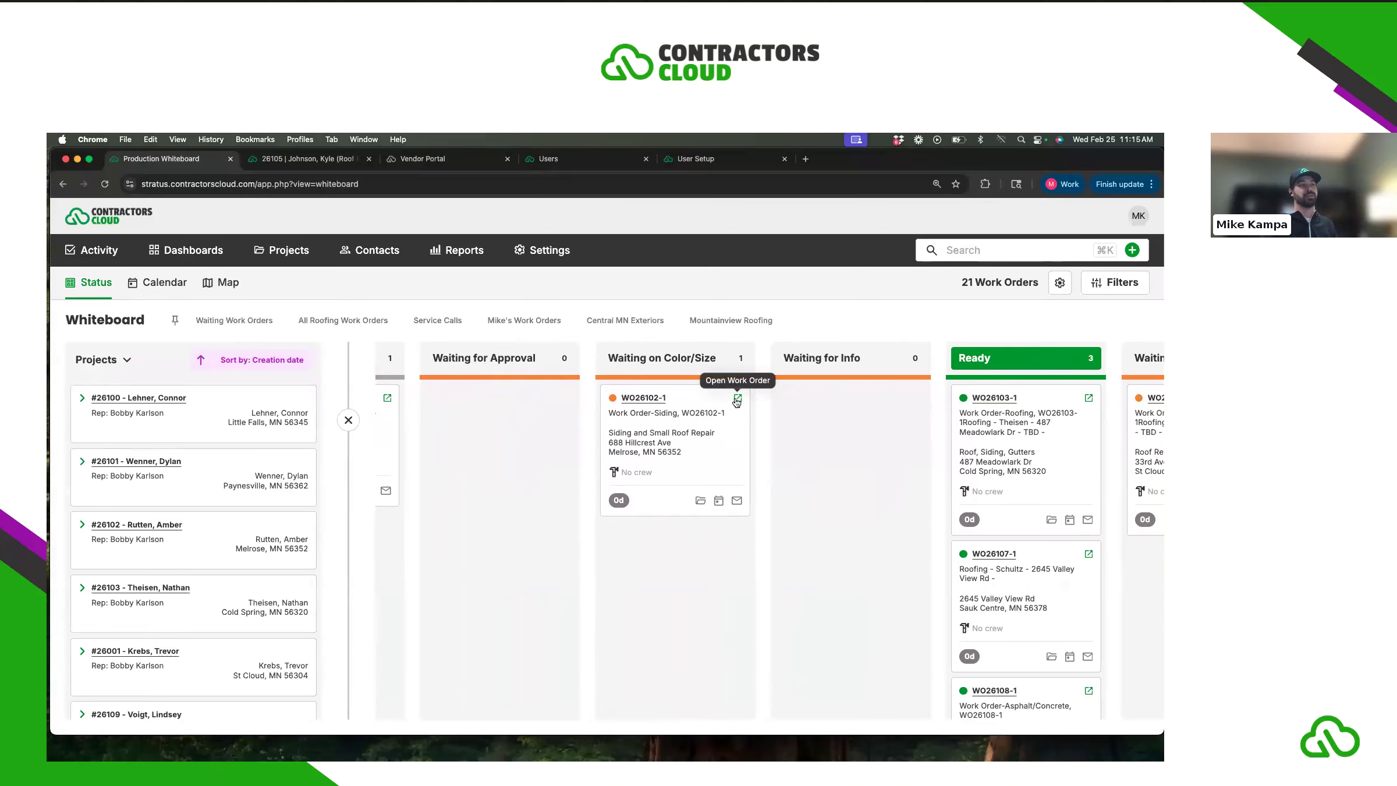
- Open work order WO26102-1, review its Installer section, then close it
click(738, 399)
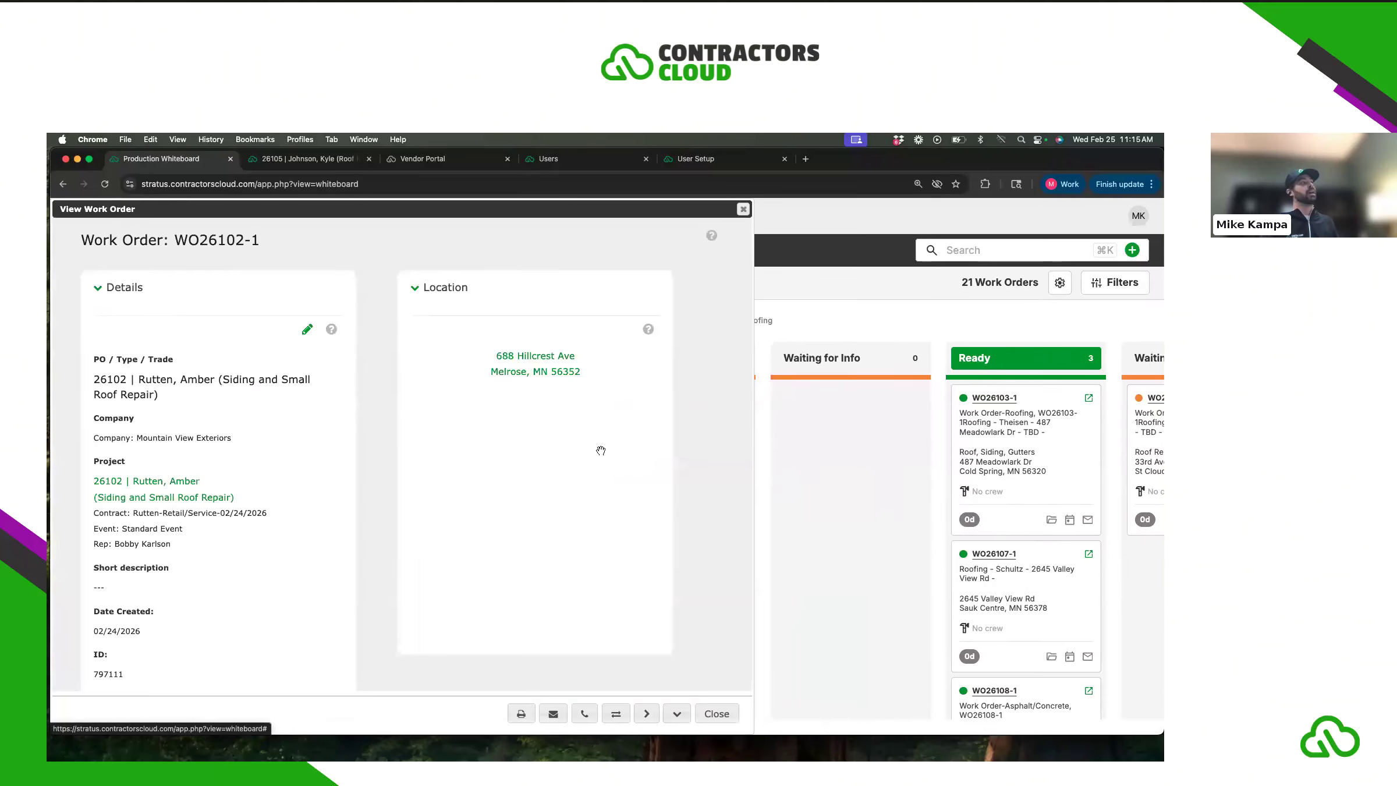
scroll(433, 507, down, 15)
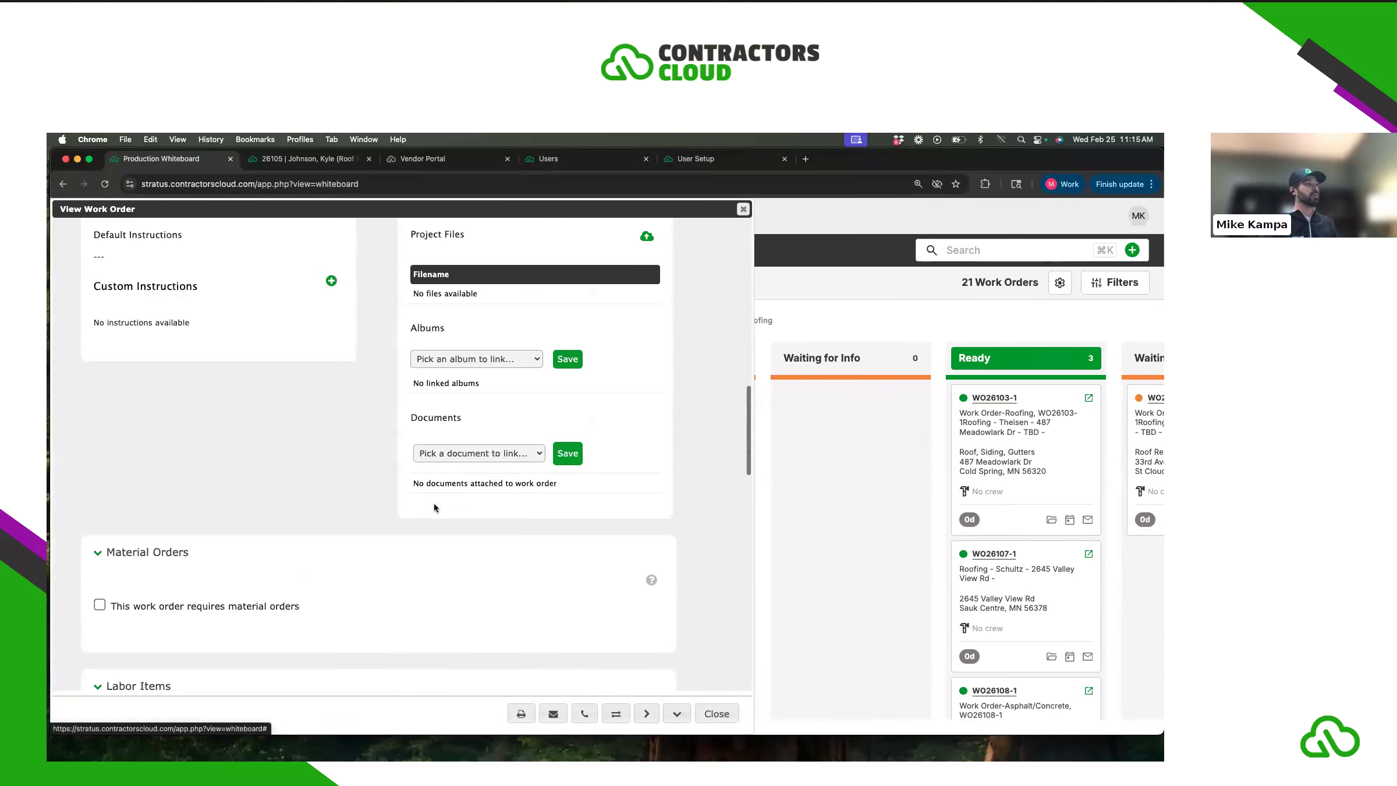
scroll(434, 508, down, 5)
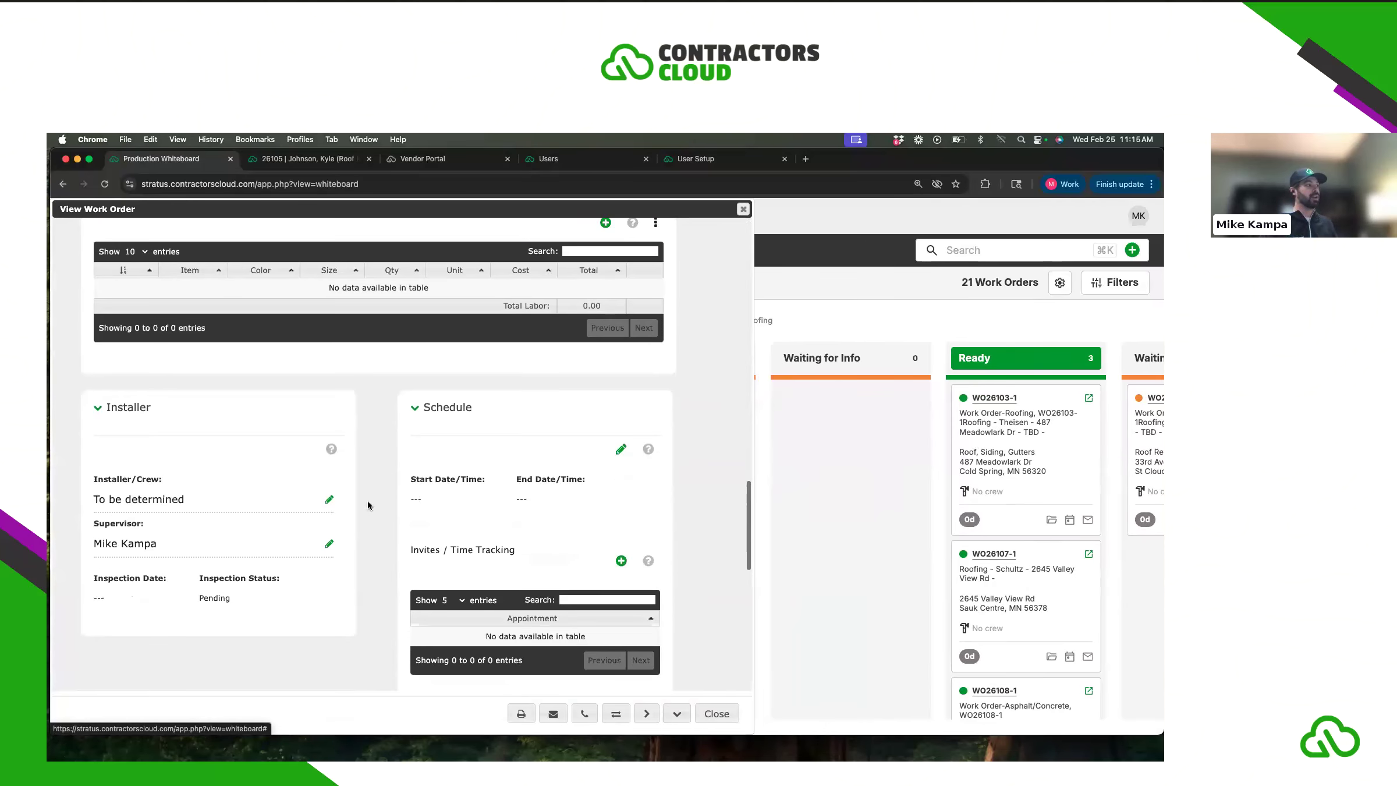
click(328, 501)
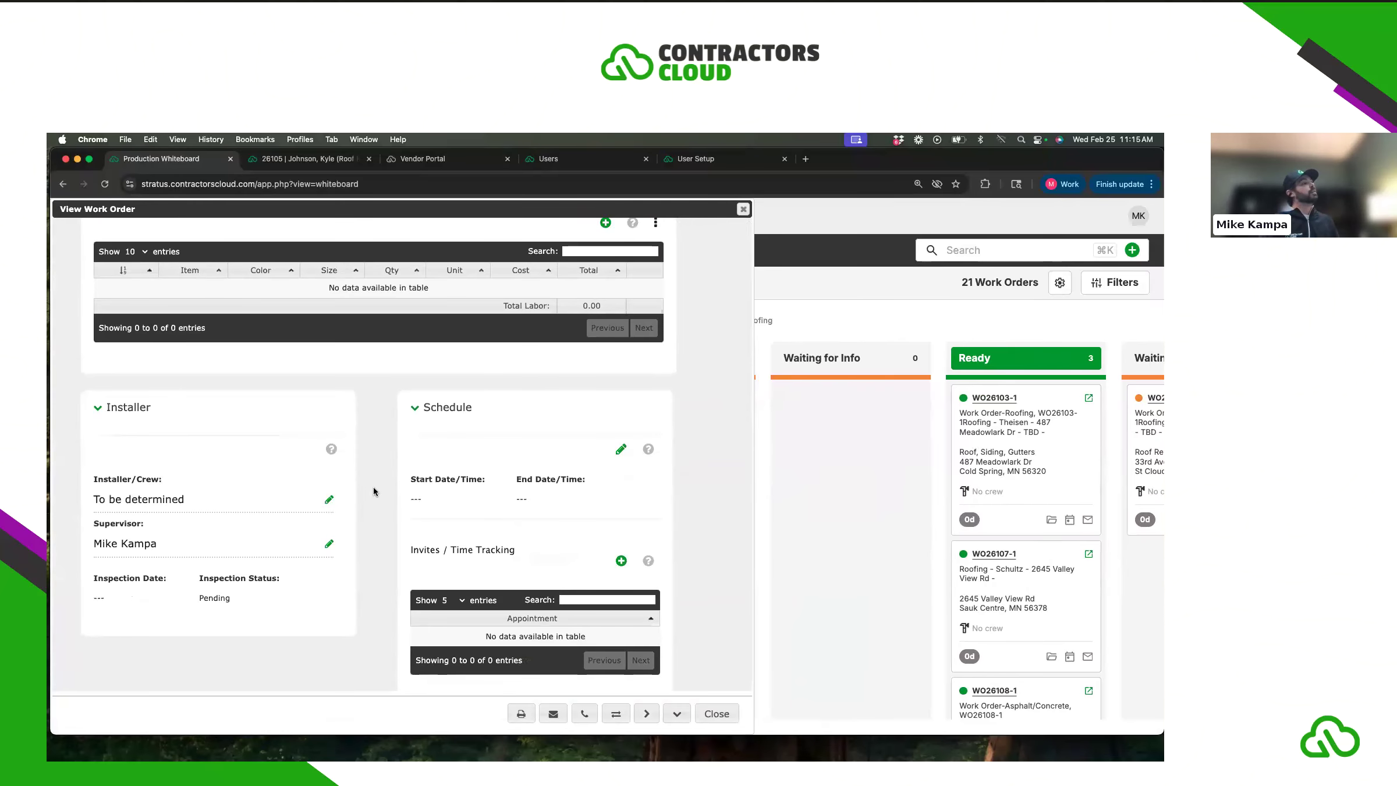
scroll(373, 487, down, 1)
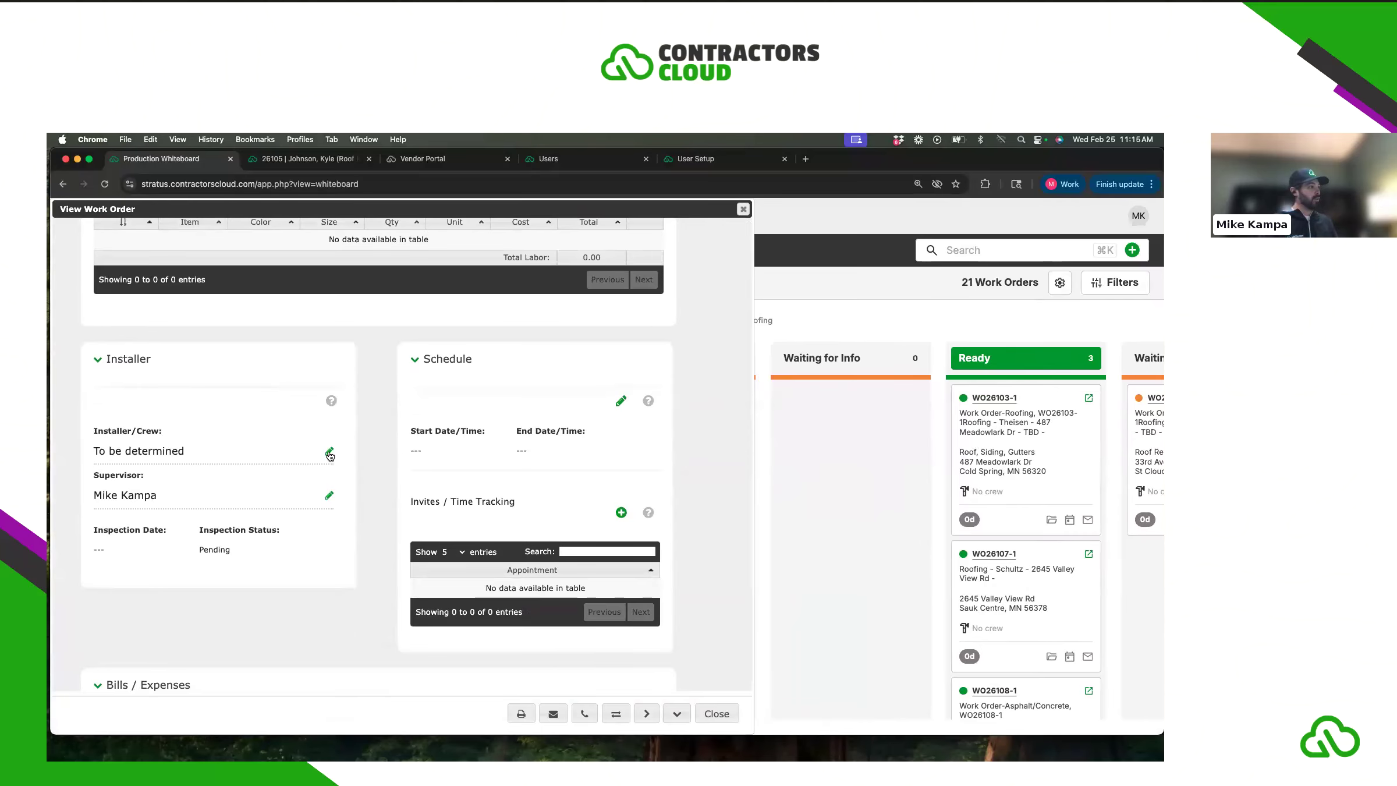
click(743, 209)
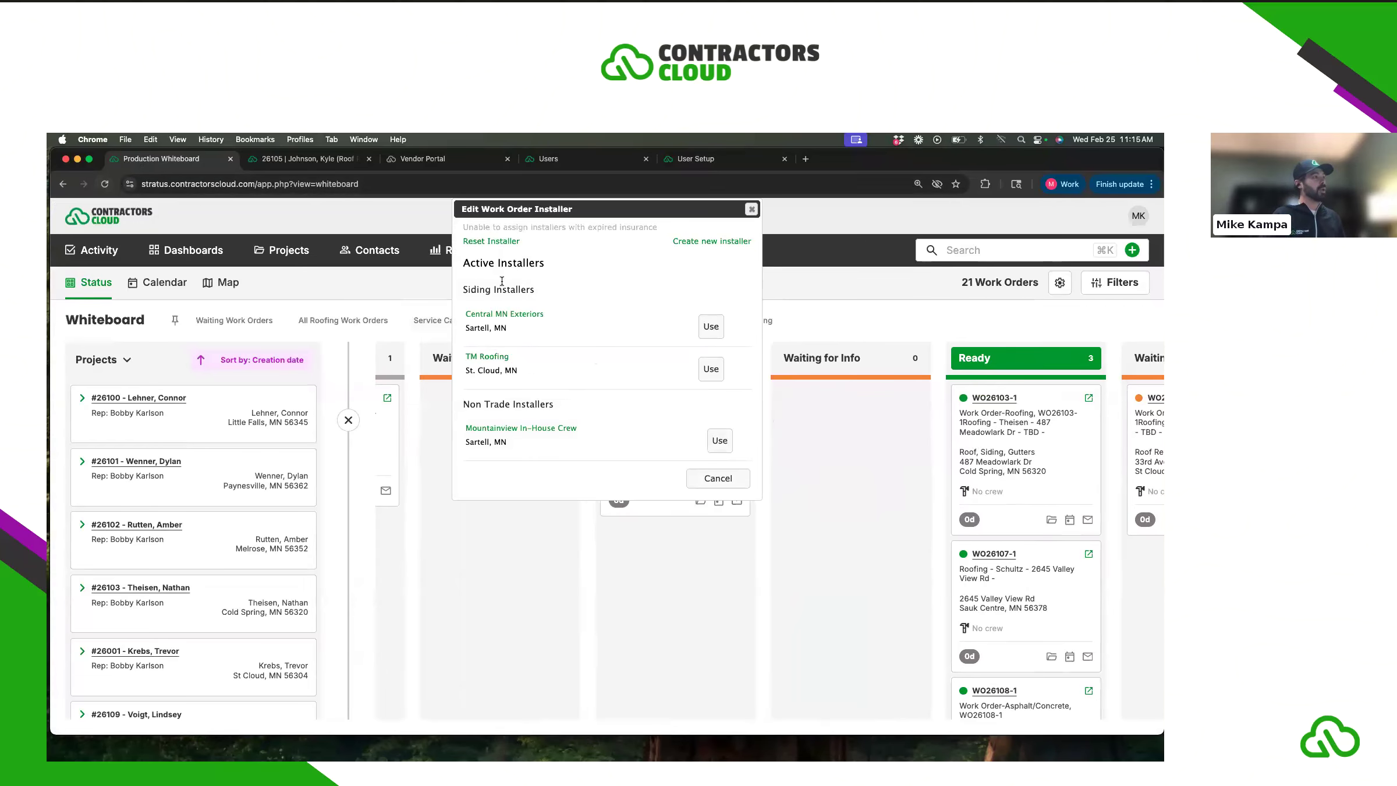
- Close WO26103-1's details and installer choices unassigned, then scroll to the Ready column
click(743, 210)
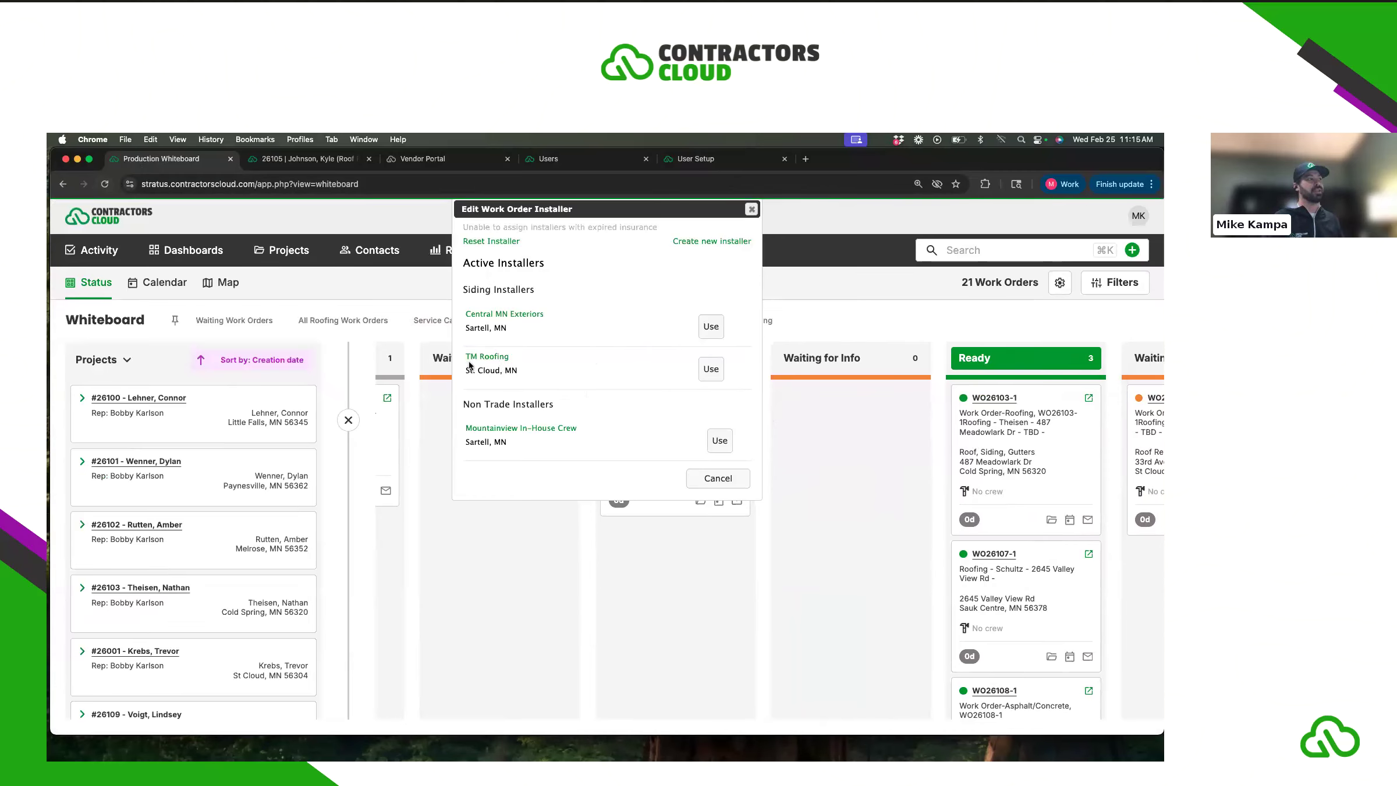
click(751, 209)
scroll(862, 476, right, 5)
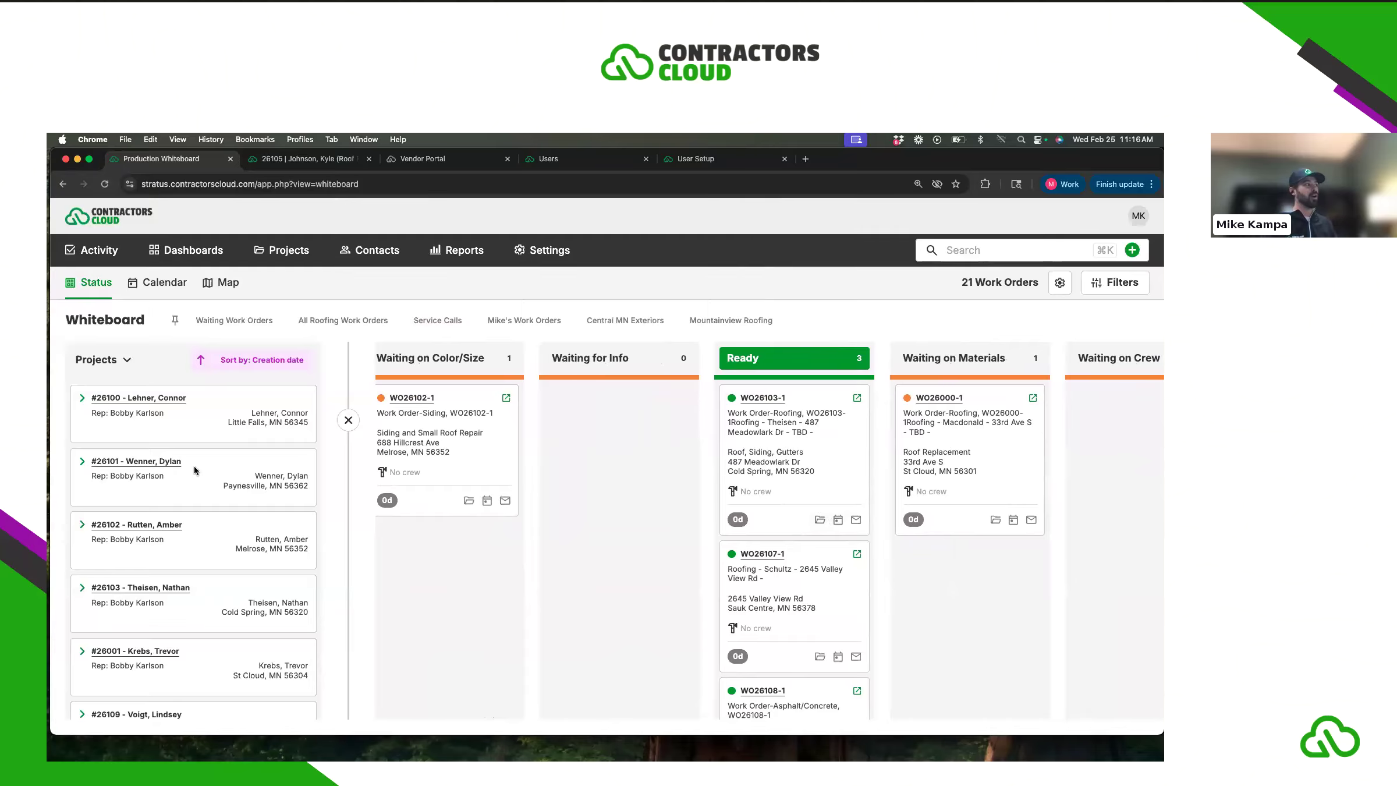
- Assign TM Roofing as crew for WO26103-1 with start and end dates of February 27
click(838, 519)
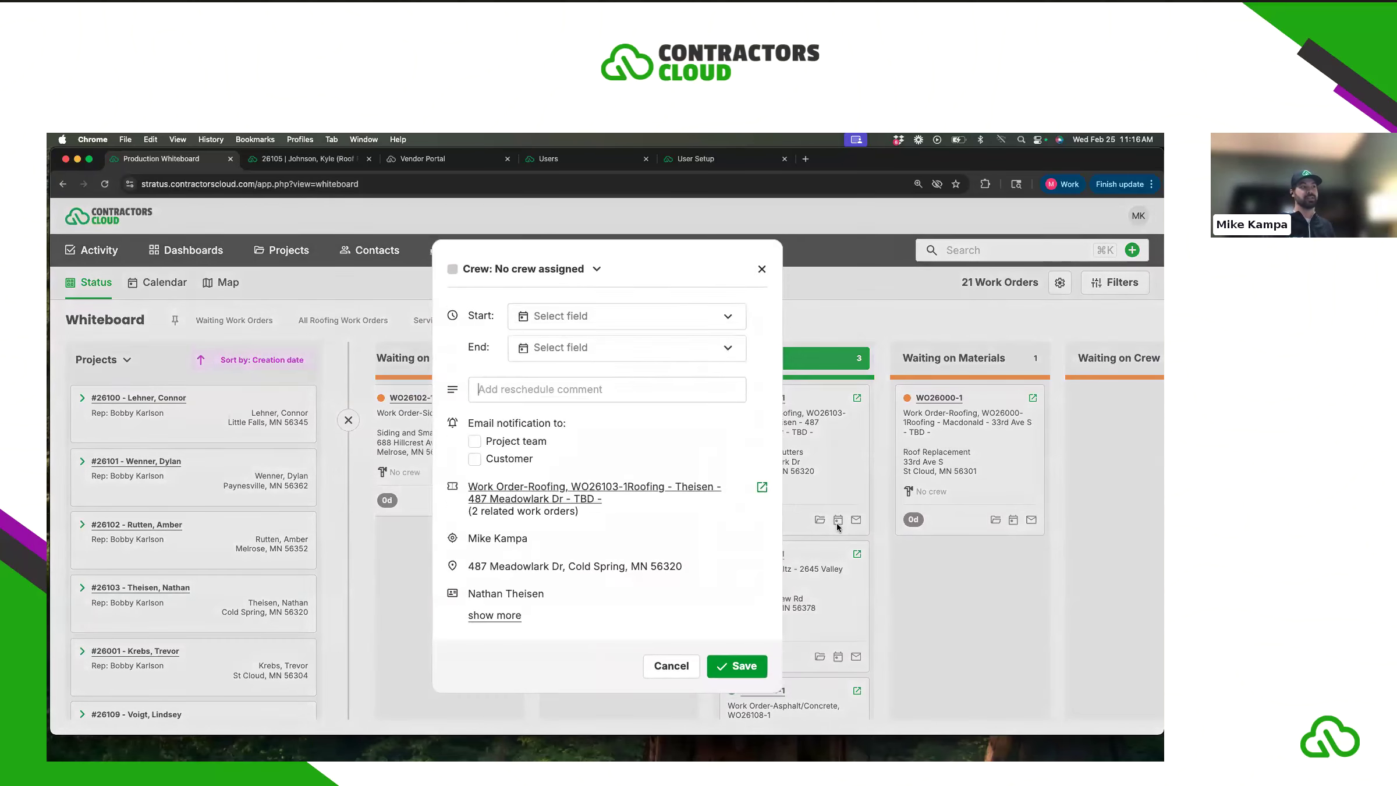
click(538, 269)
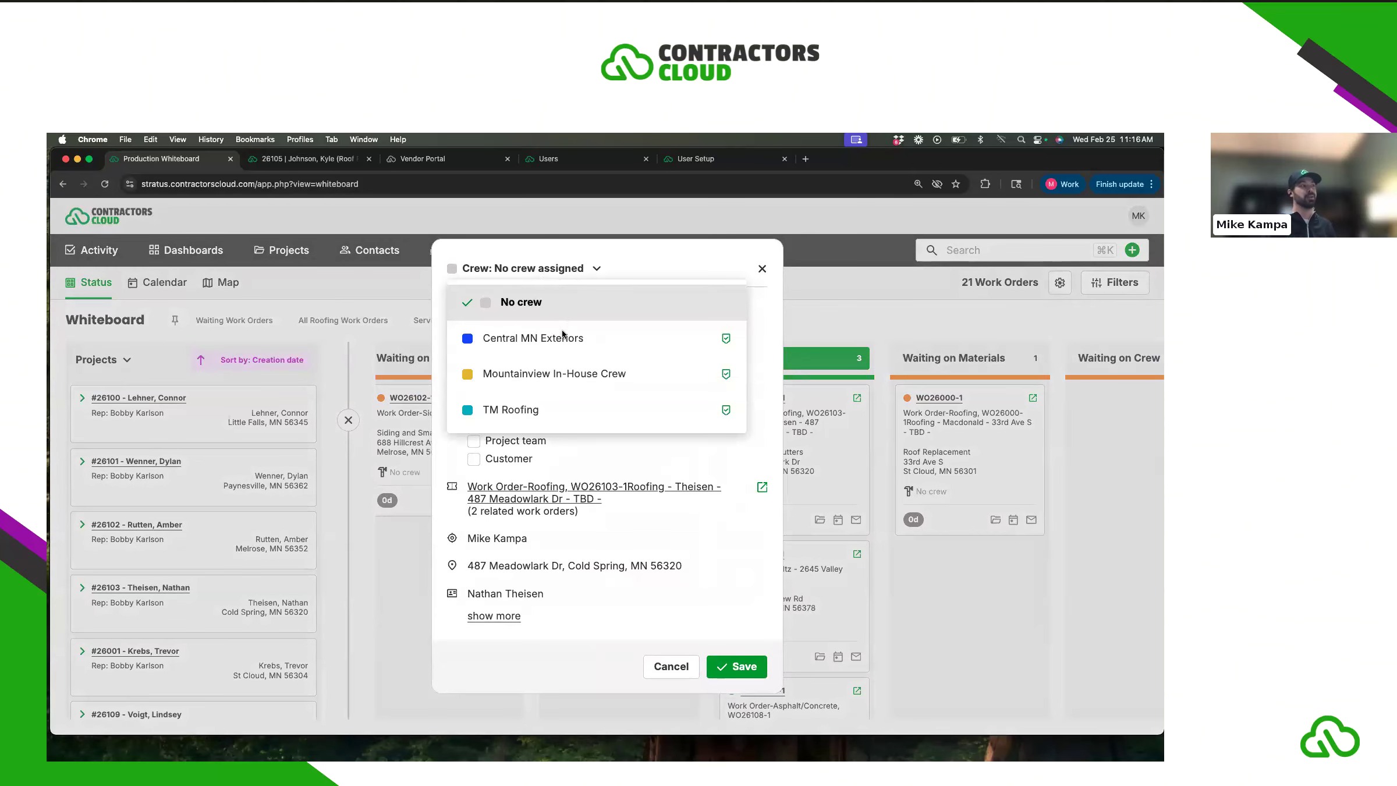
click(563, 408)
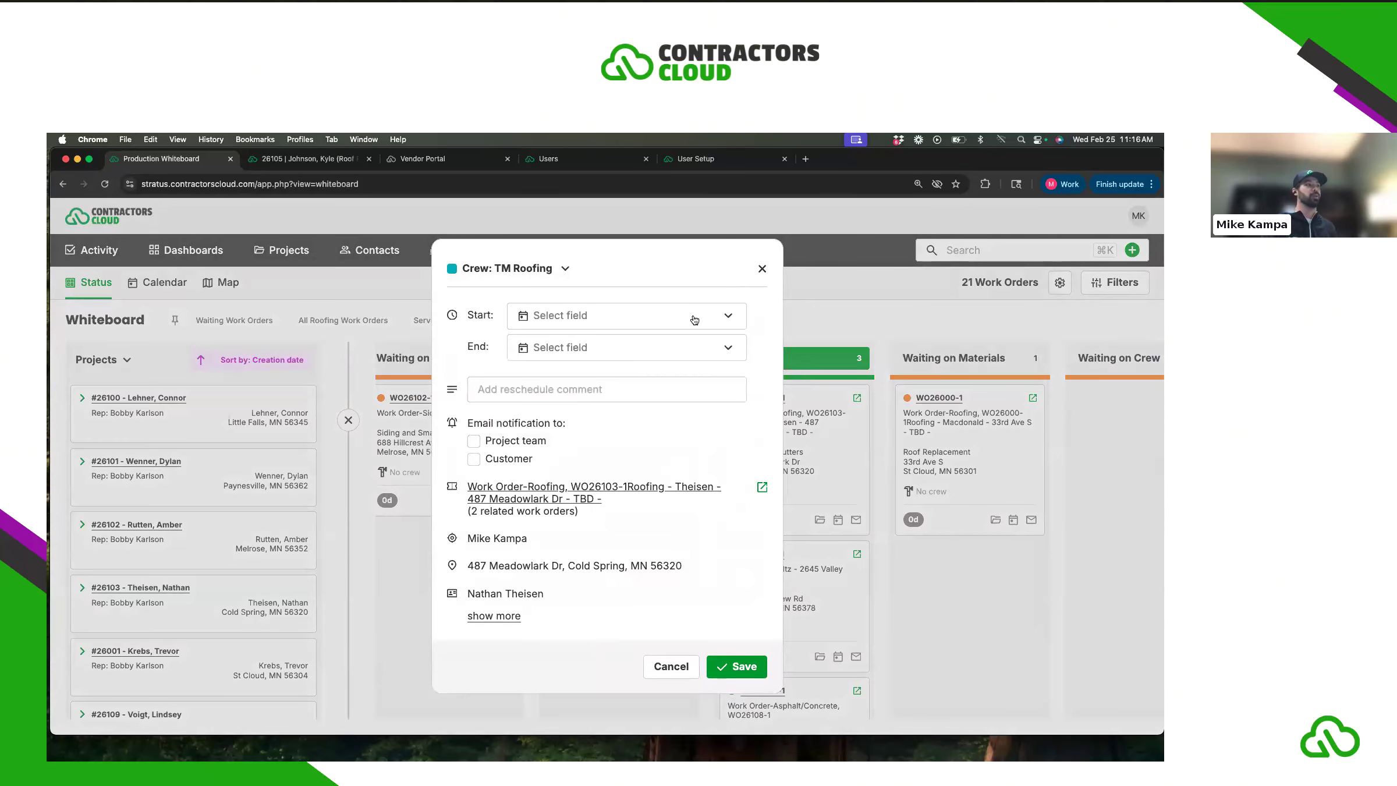
click(694, 319)
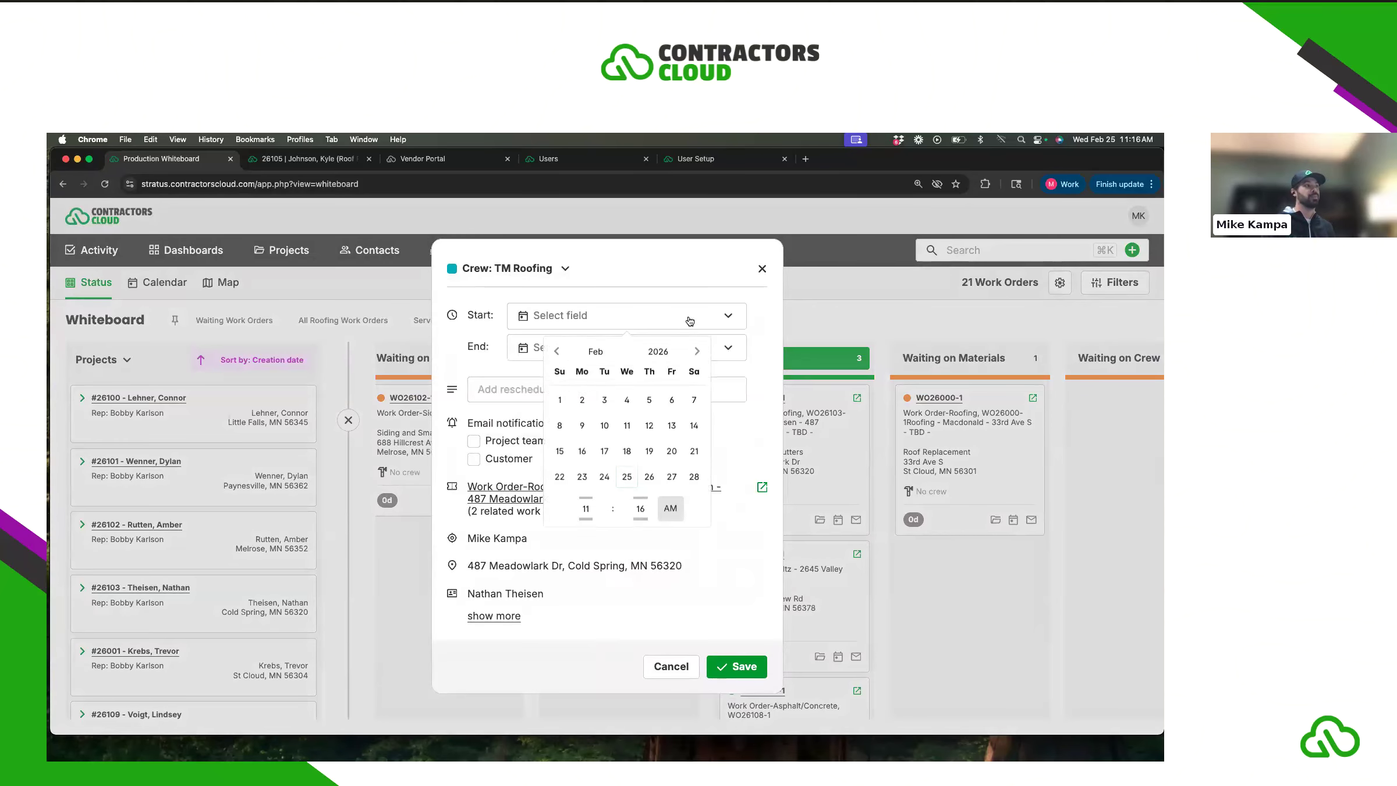
click(671, 477)
click(565, 350)
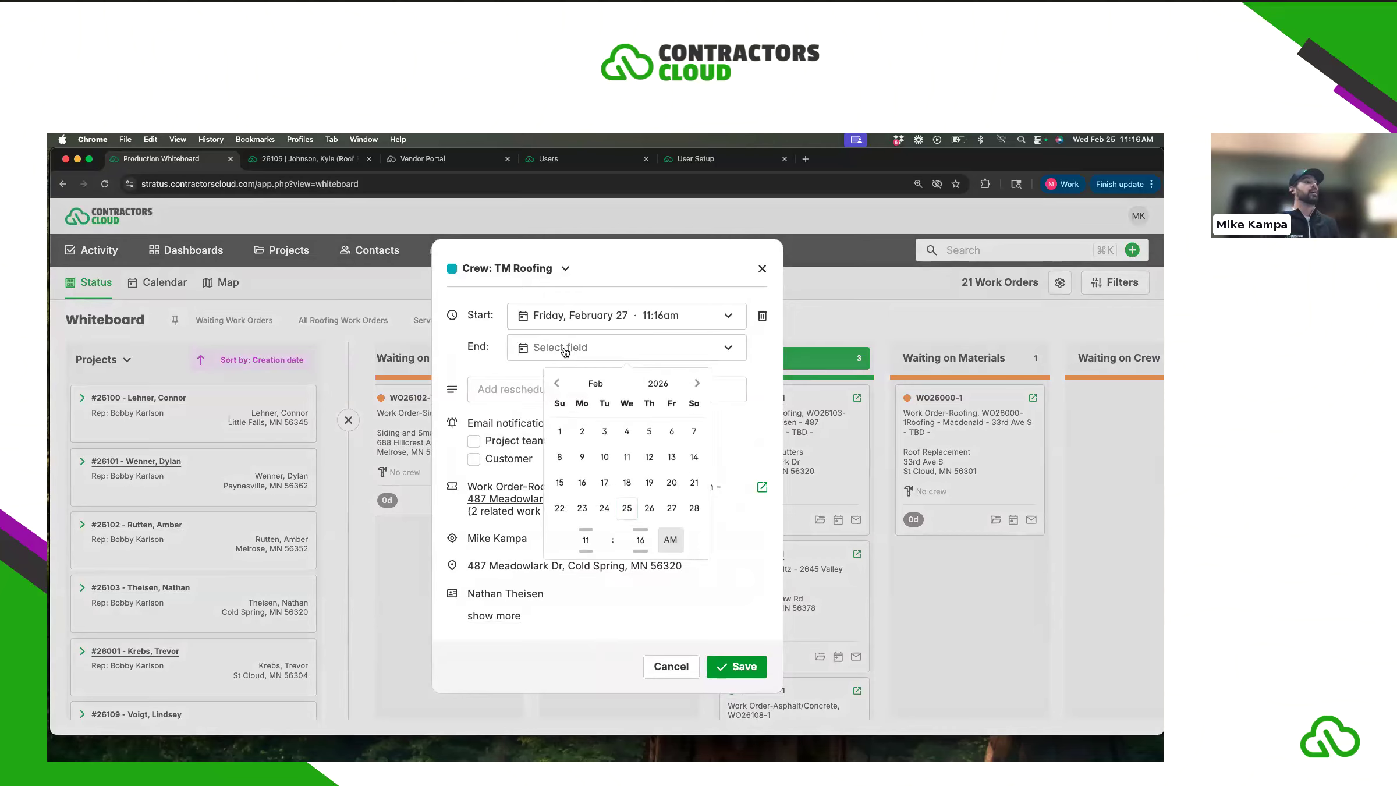
click(671, 508)
- Set the end time to 3:16pm, save the schedule, and hide the projects panel
click(648, 349)
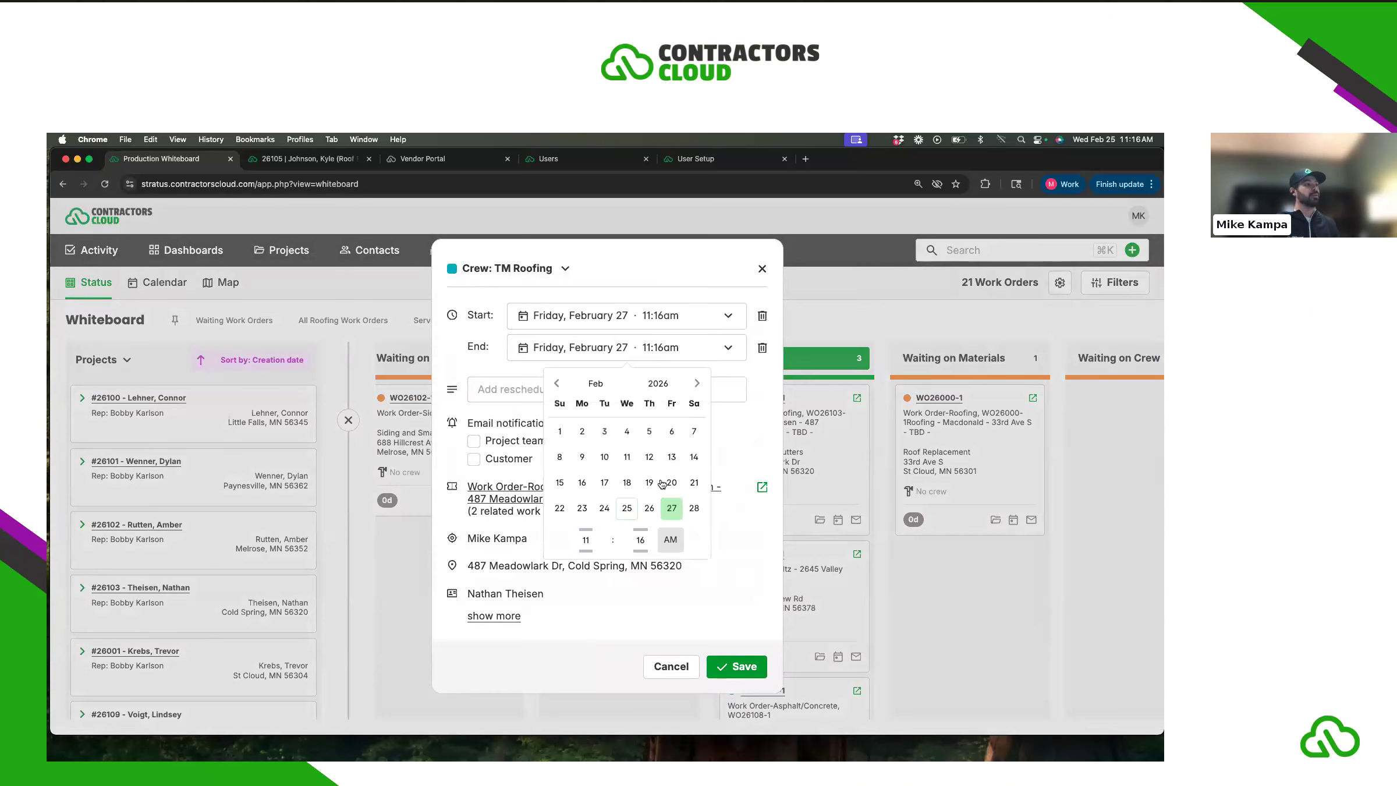
click(586, 538)
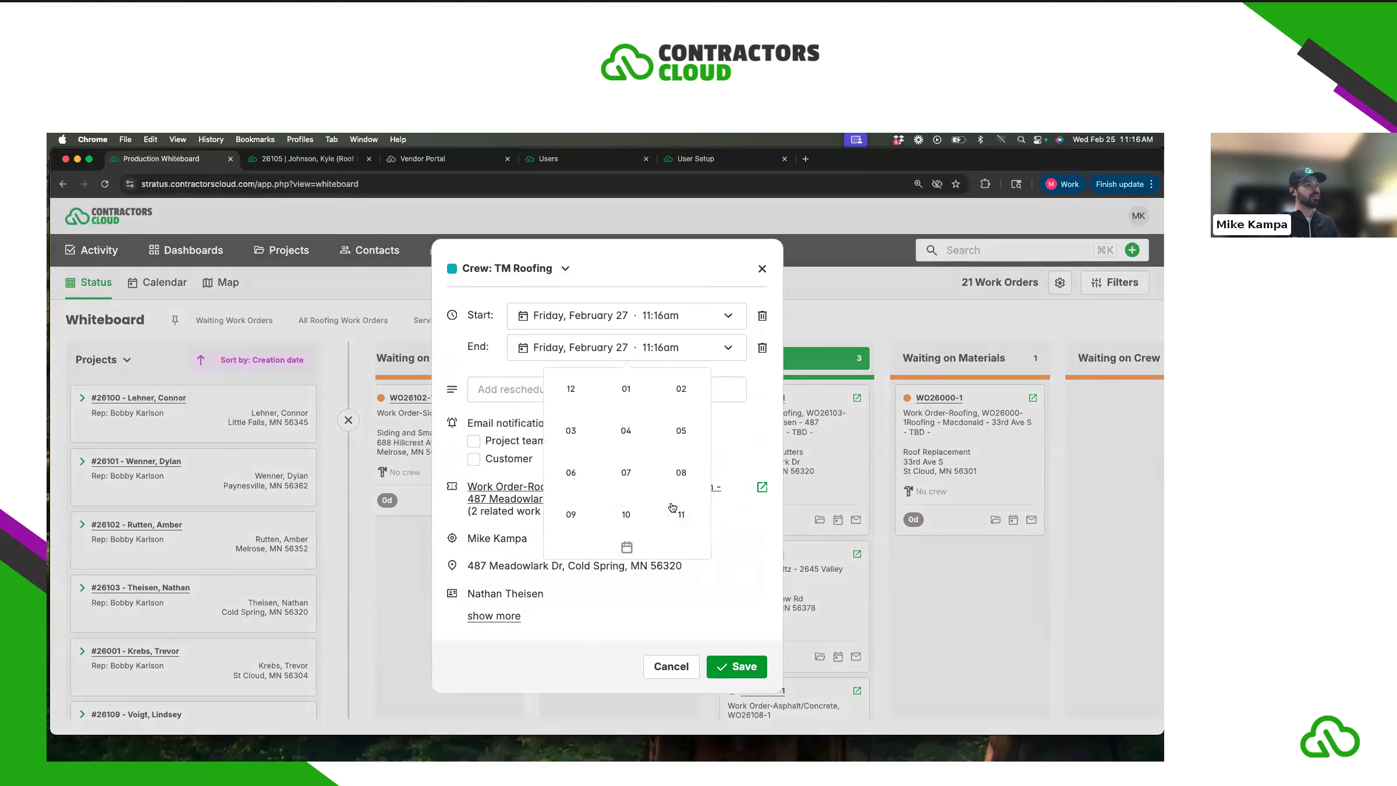
click(573, 433)
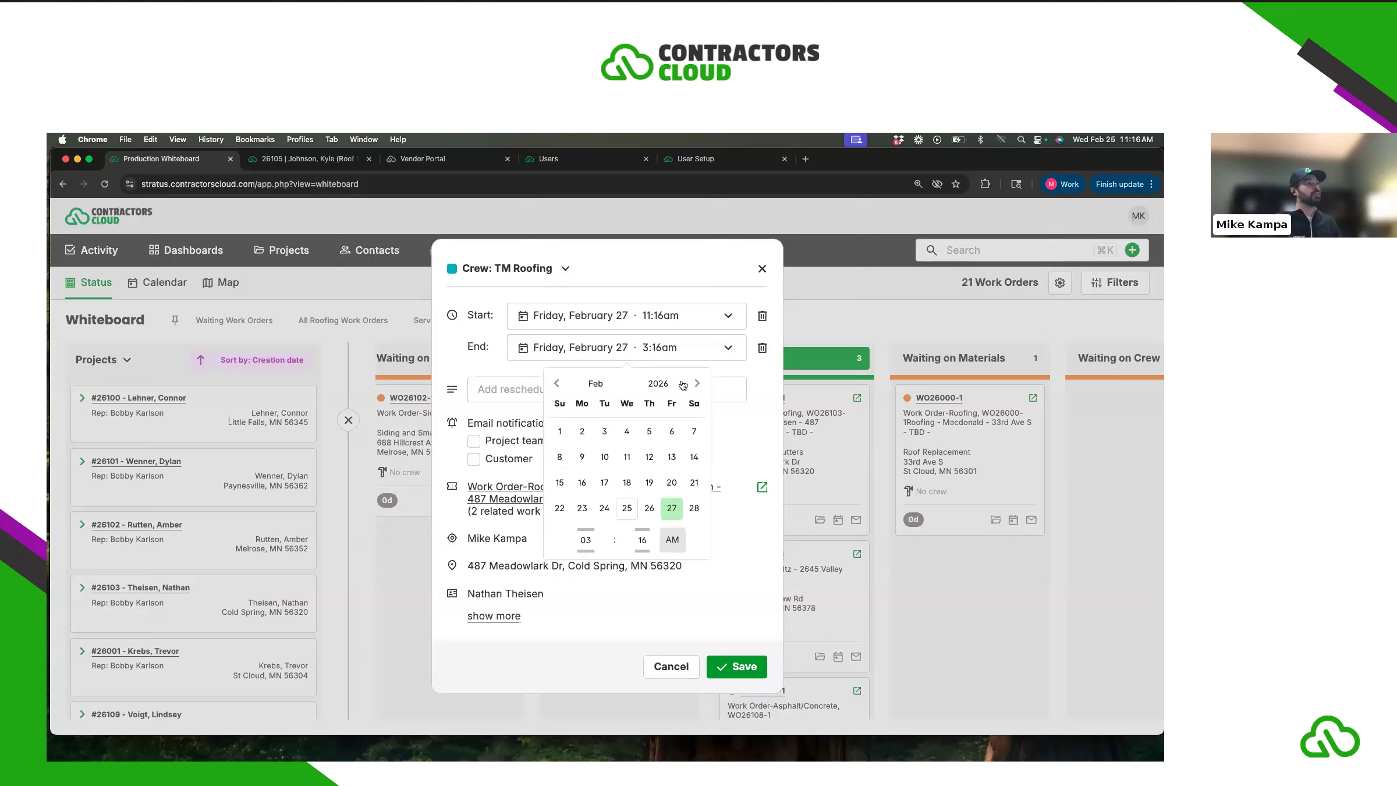
click(730, 603)
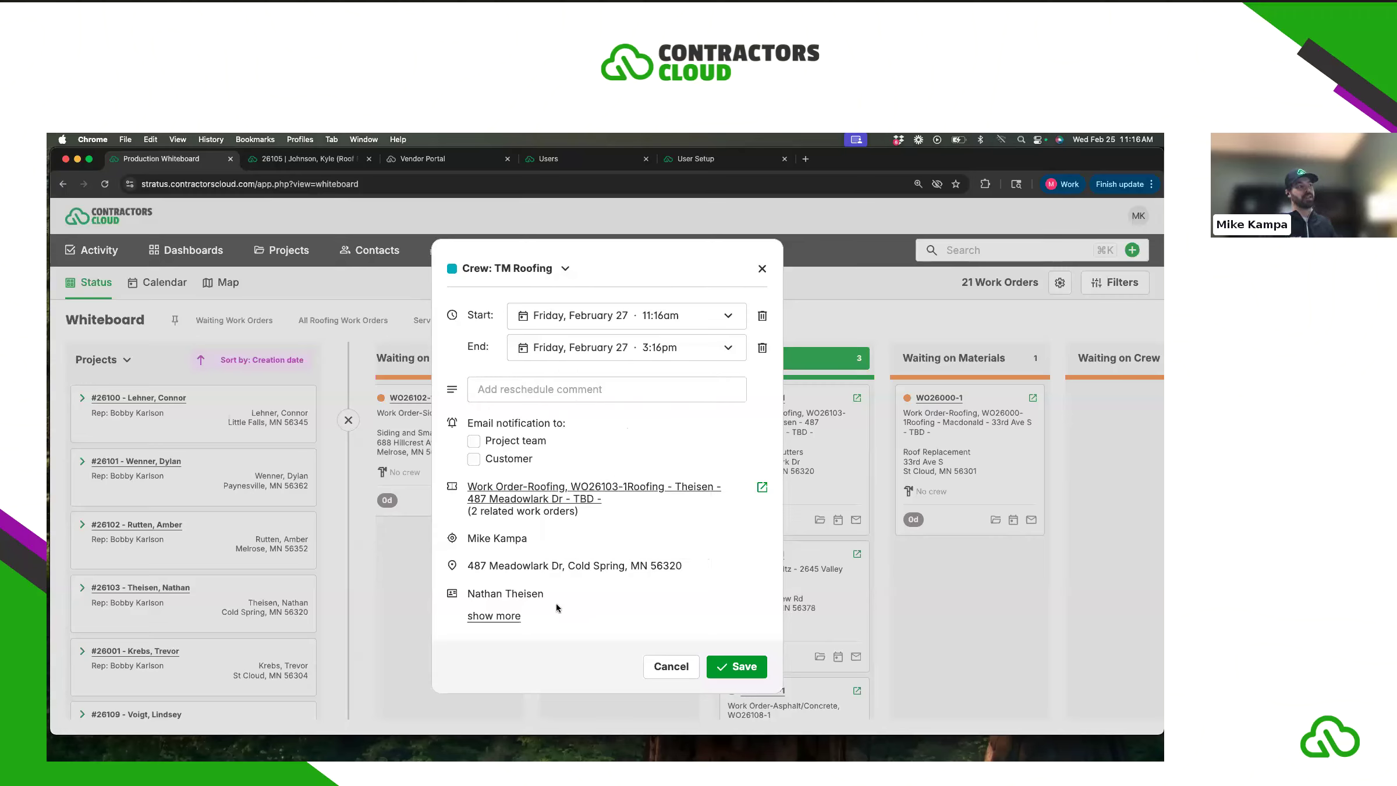
click(513, 611)
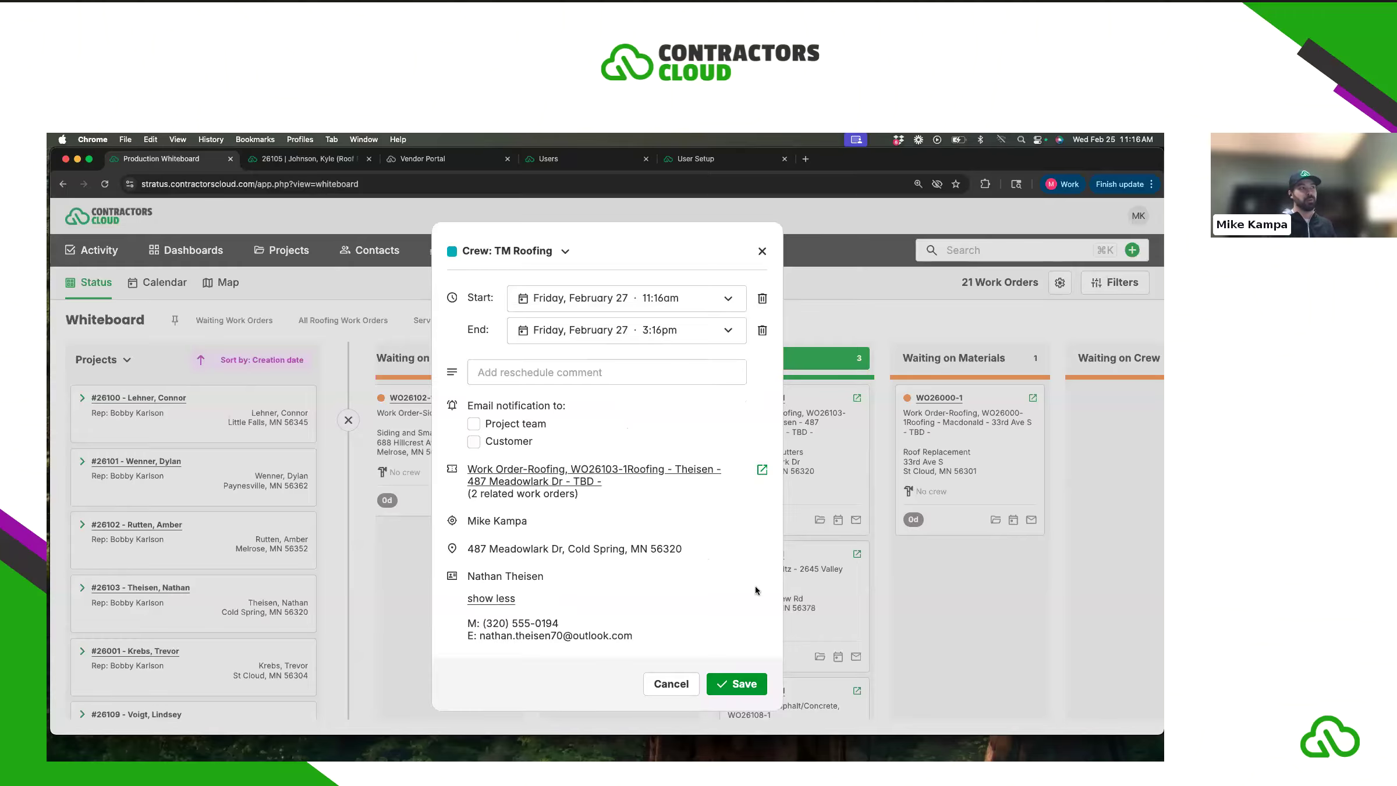
click(745, 684)
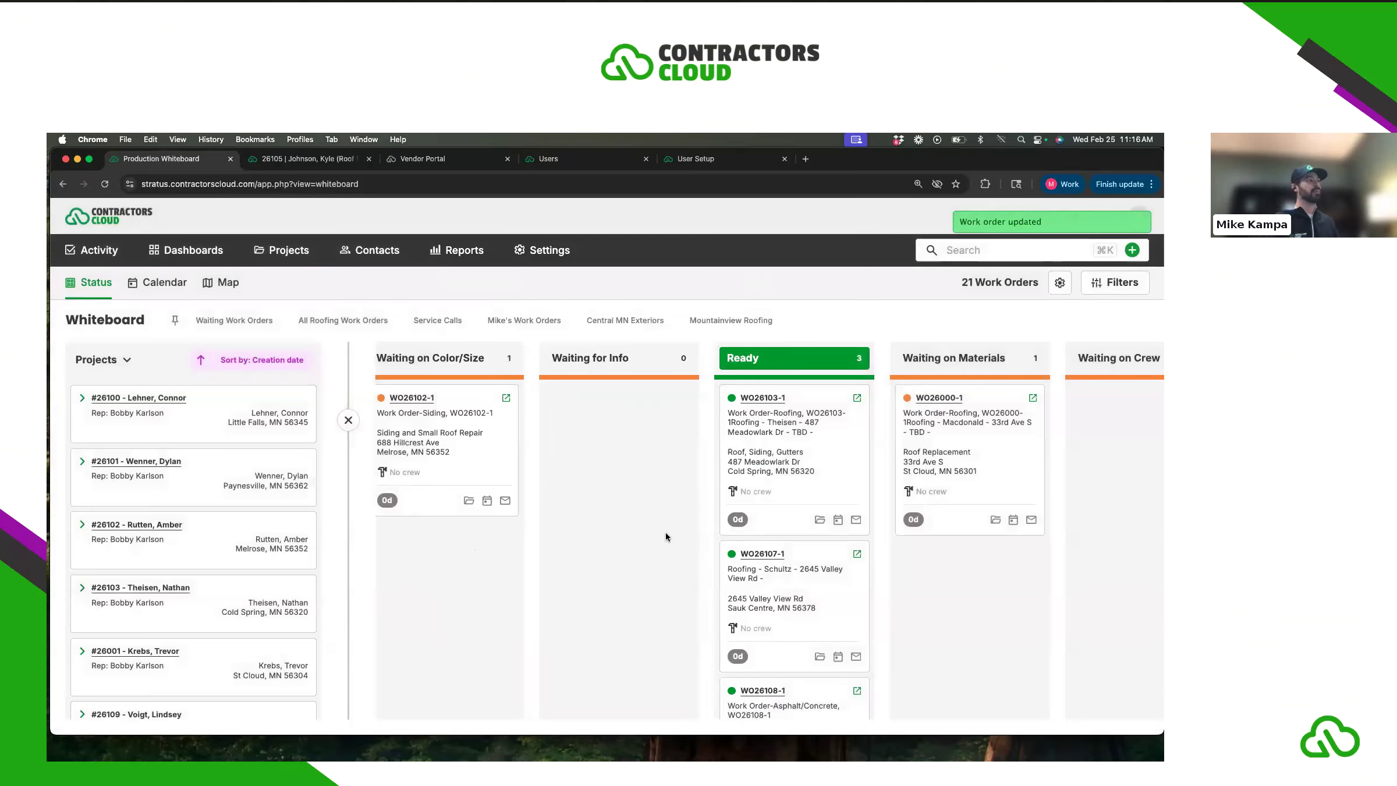
click(349, 420)
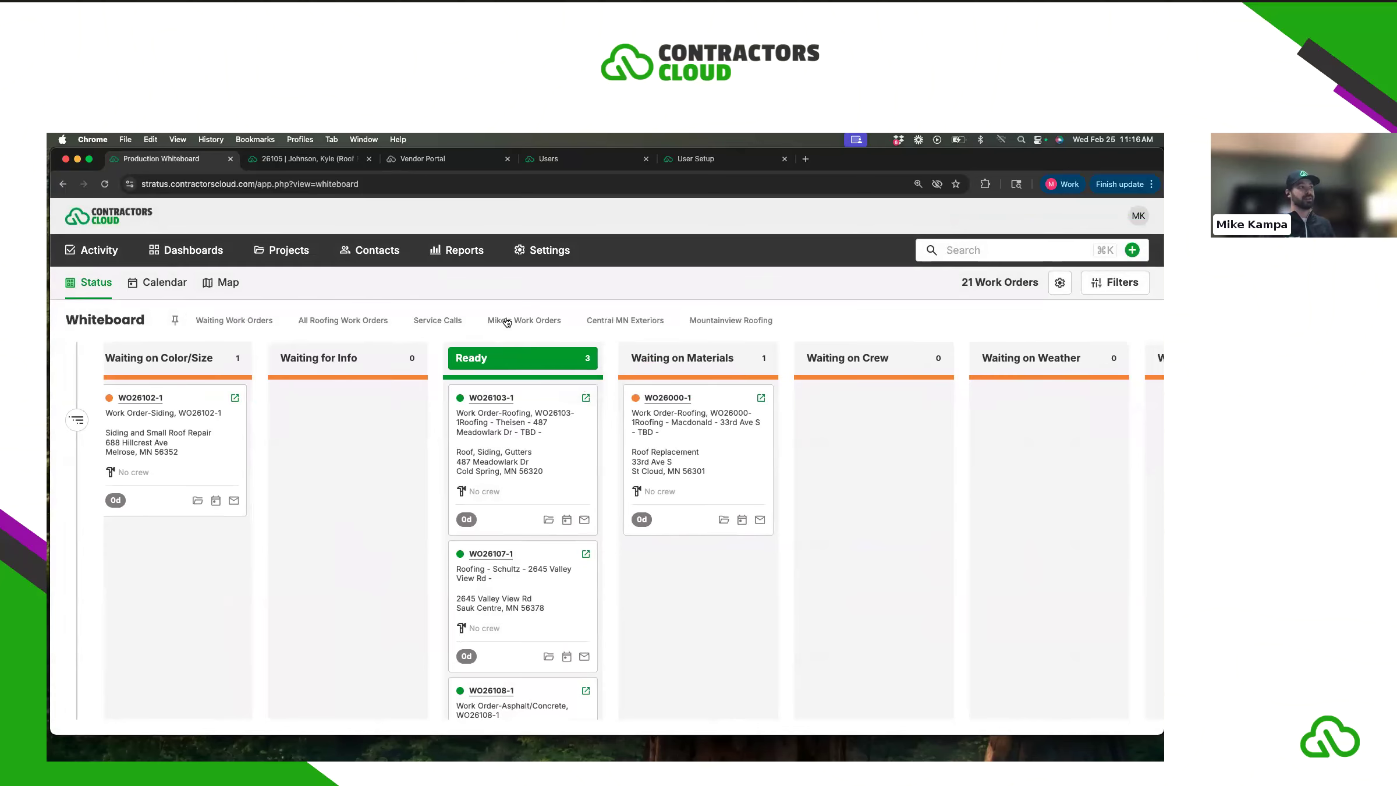
click(585, 398)
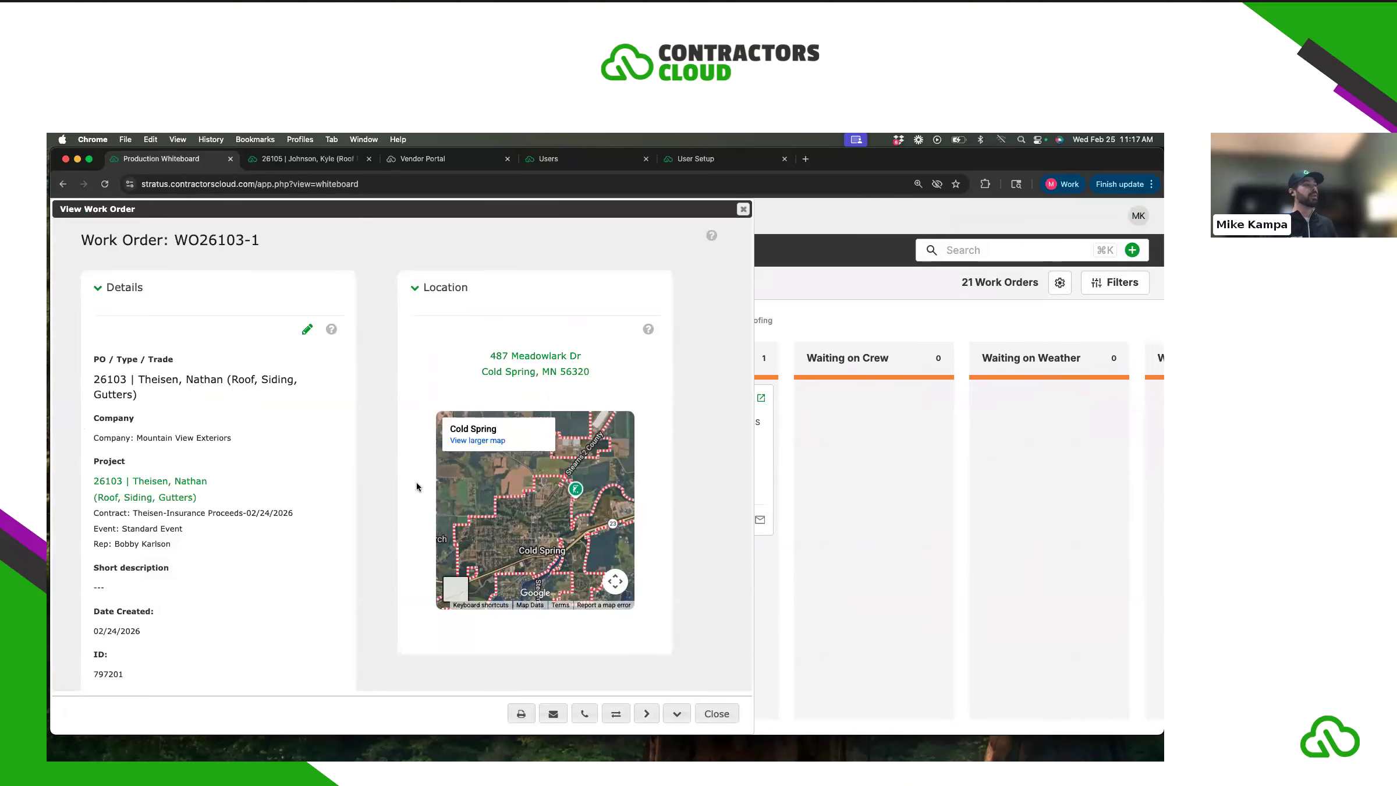
scroll(382, 500, down, 6)
scroll(383, 501, down, 15)
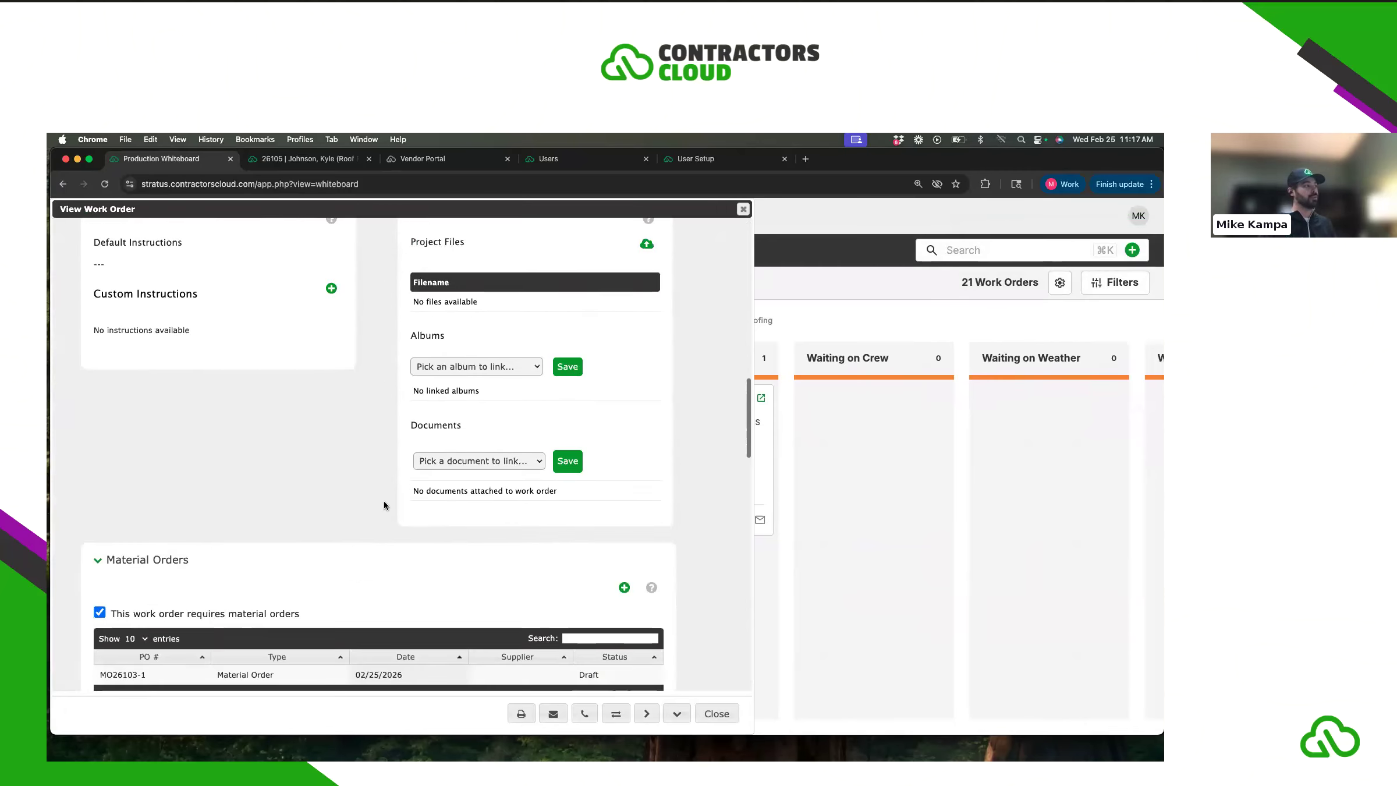
scroll(383, 502, down, 10)
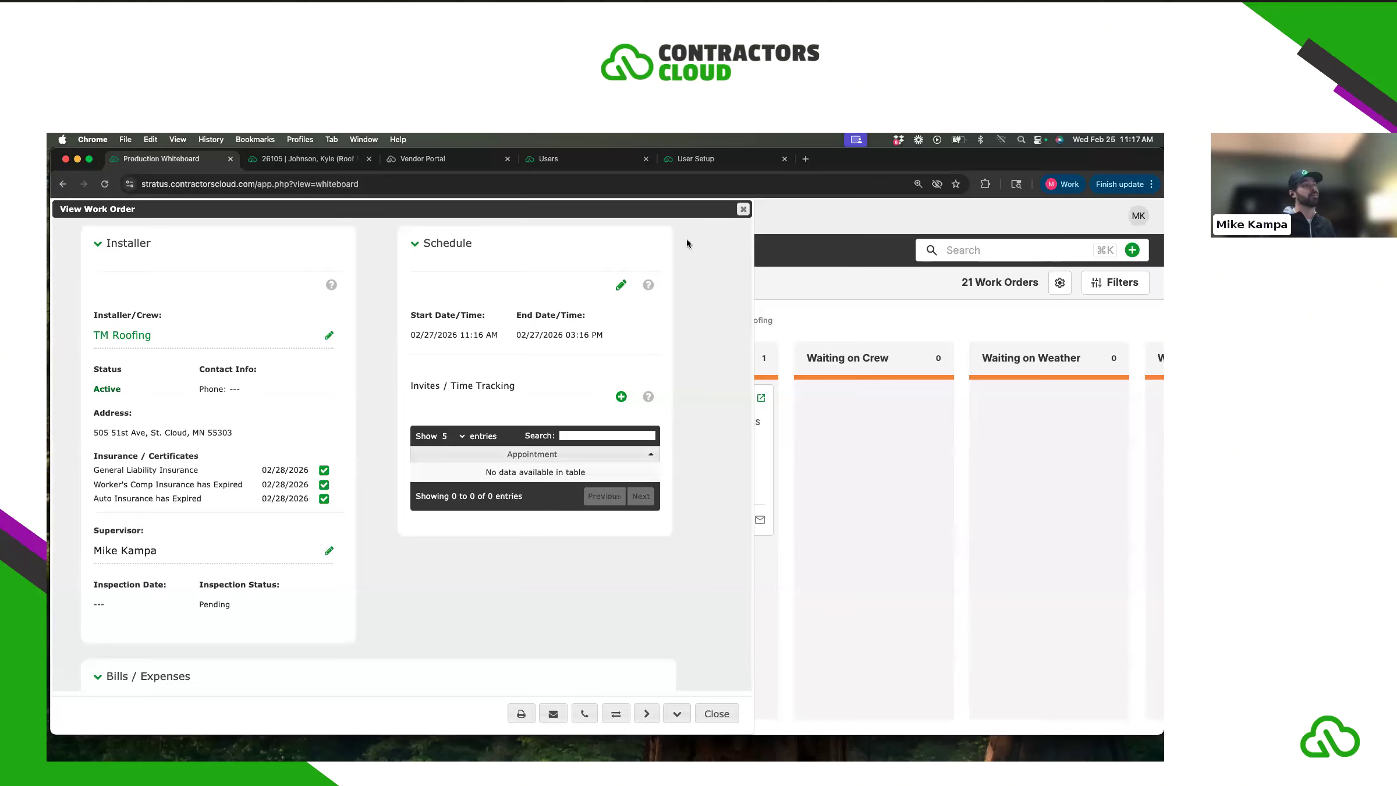
click(743, 210)
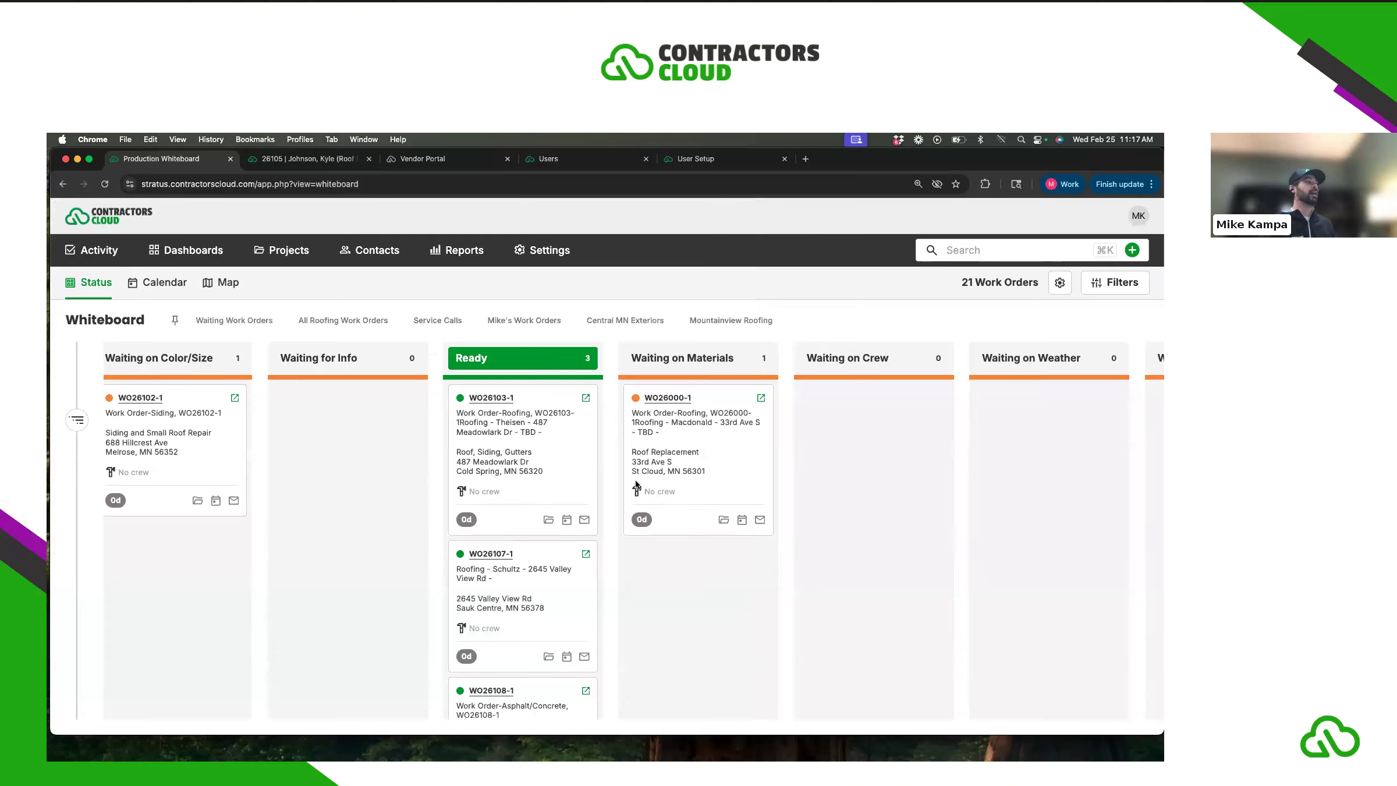
- Filter the board to Mike's Work Orders, review all four orders' columns, and open its filter conditions
click(525, 322)
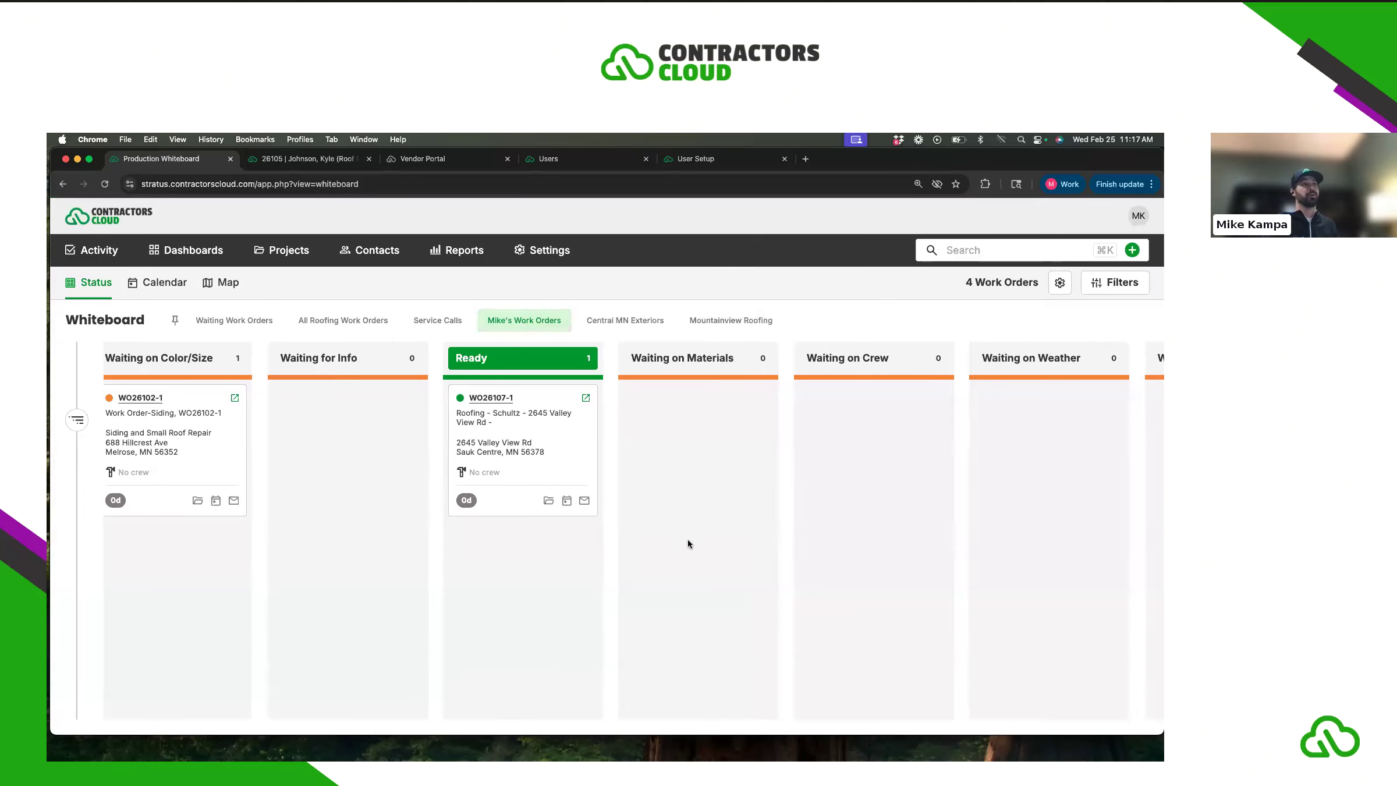
scroll(688, 539, right, 5)
scroll(685, 536, left, 3)
scroll(687, 539, left, 4)
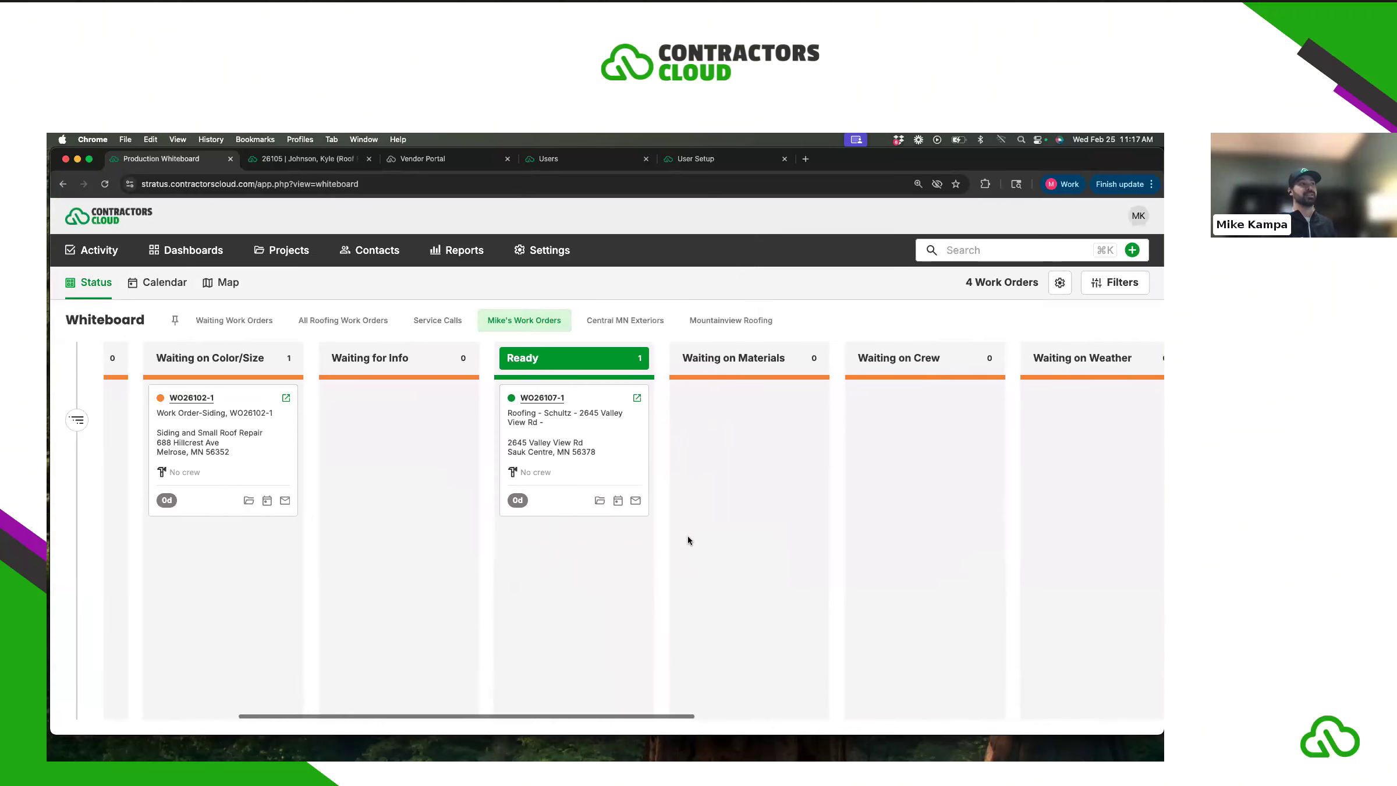
scroll(684, 536, right, 15)
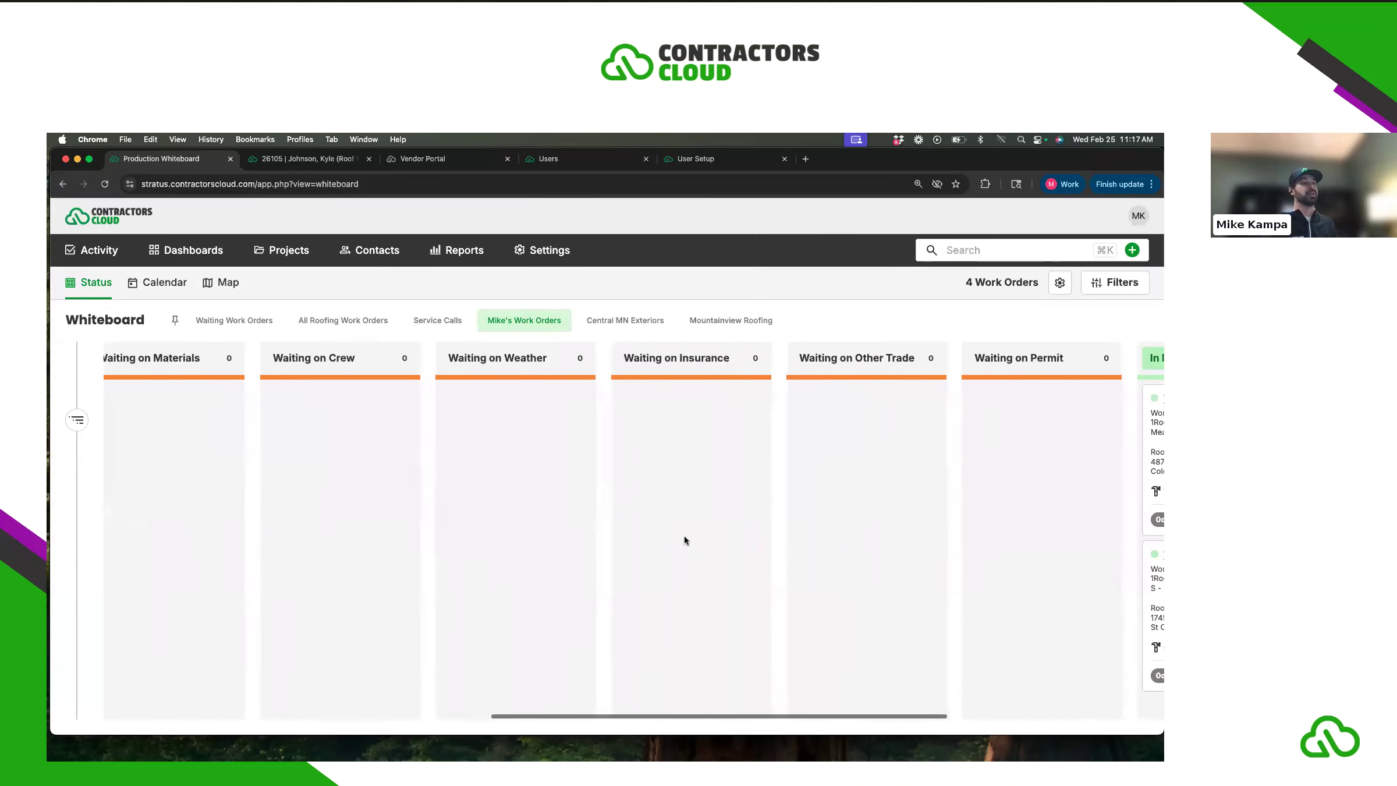
scroll(298, 463, left, 3)
scroll(564, 460, left, 4)
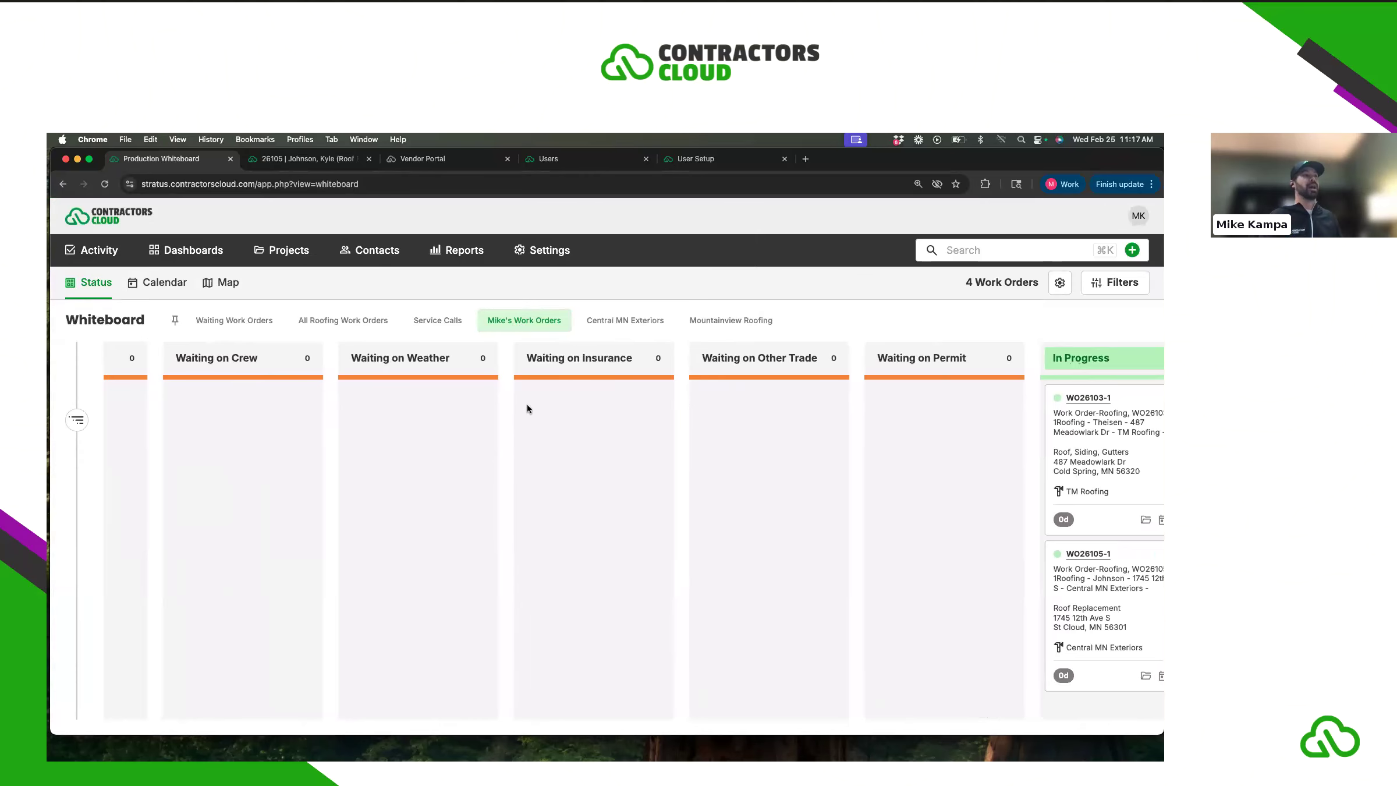
scroll(534, 454, left, 12)
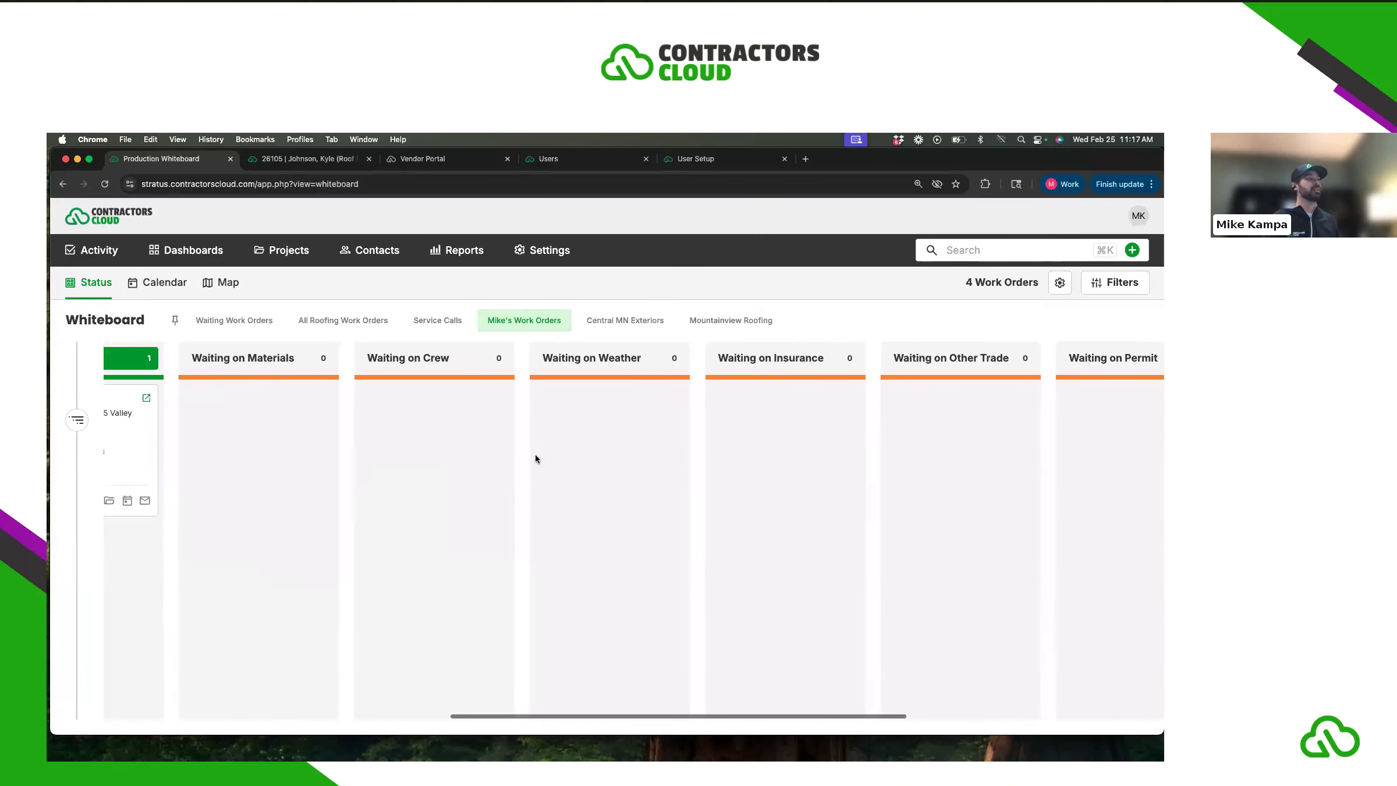
scroll(543, 447, left, 1)
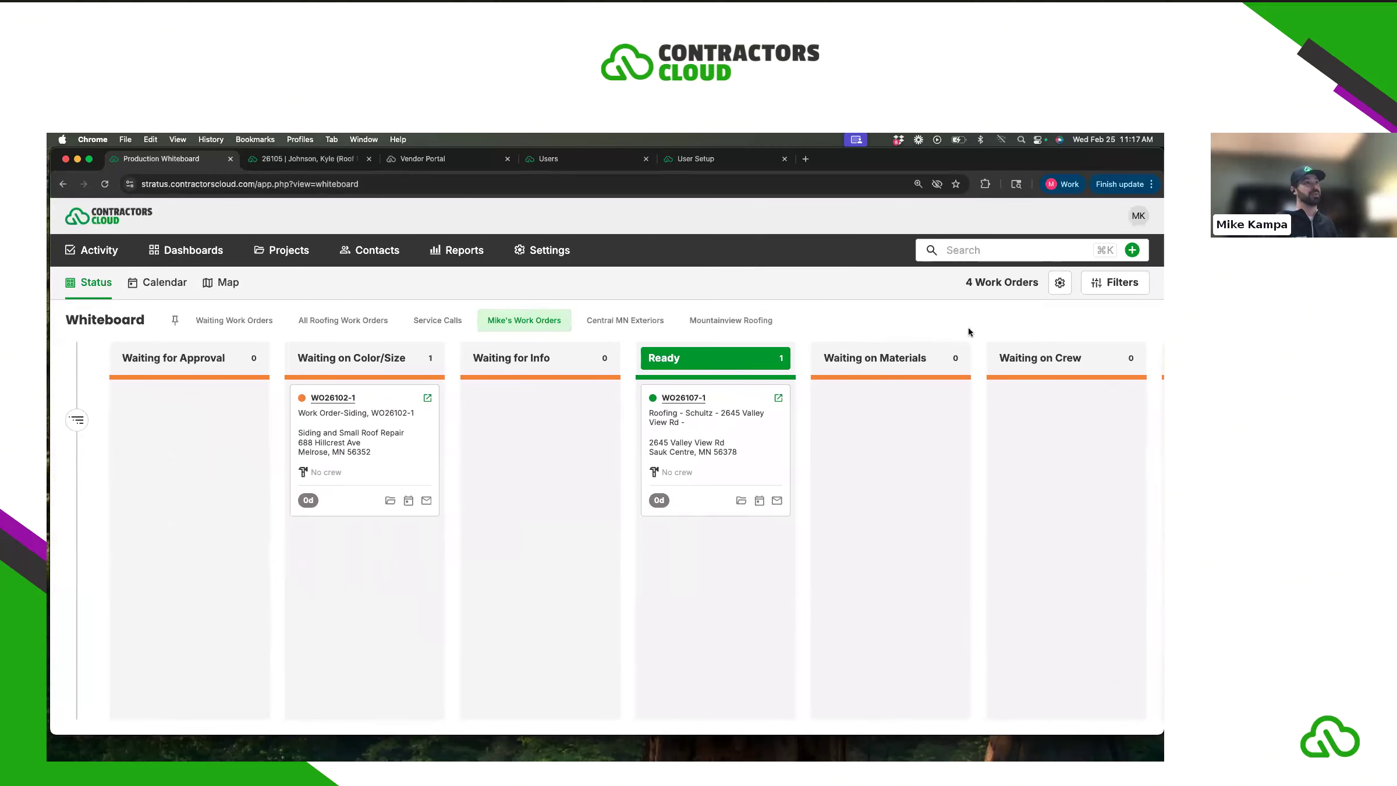
click(1124, 285)
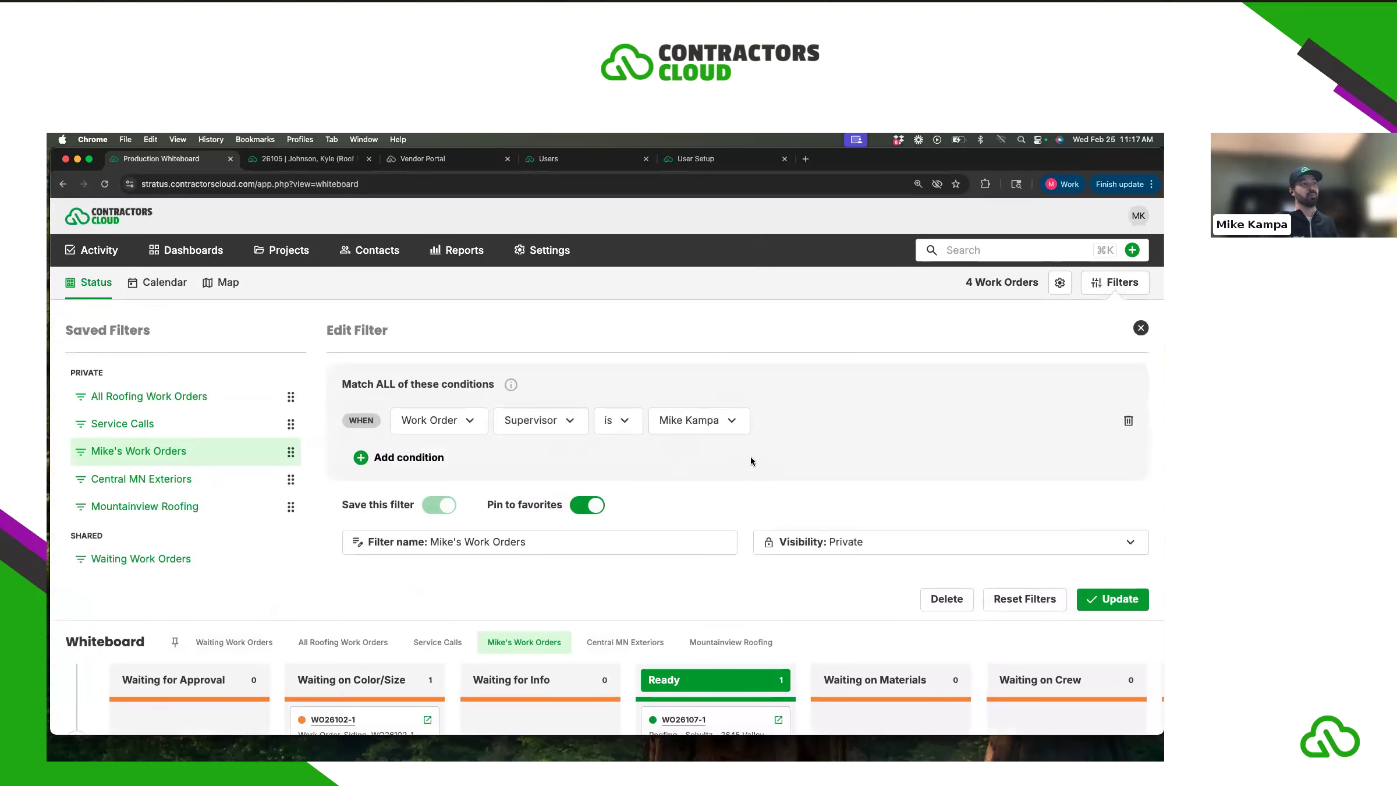
- Add a Work Order Status 'is in' condition using a custom selection of values
click(405, 459)
click(442, 459)
scroll(456, 544, down, 4)
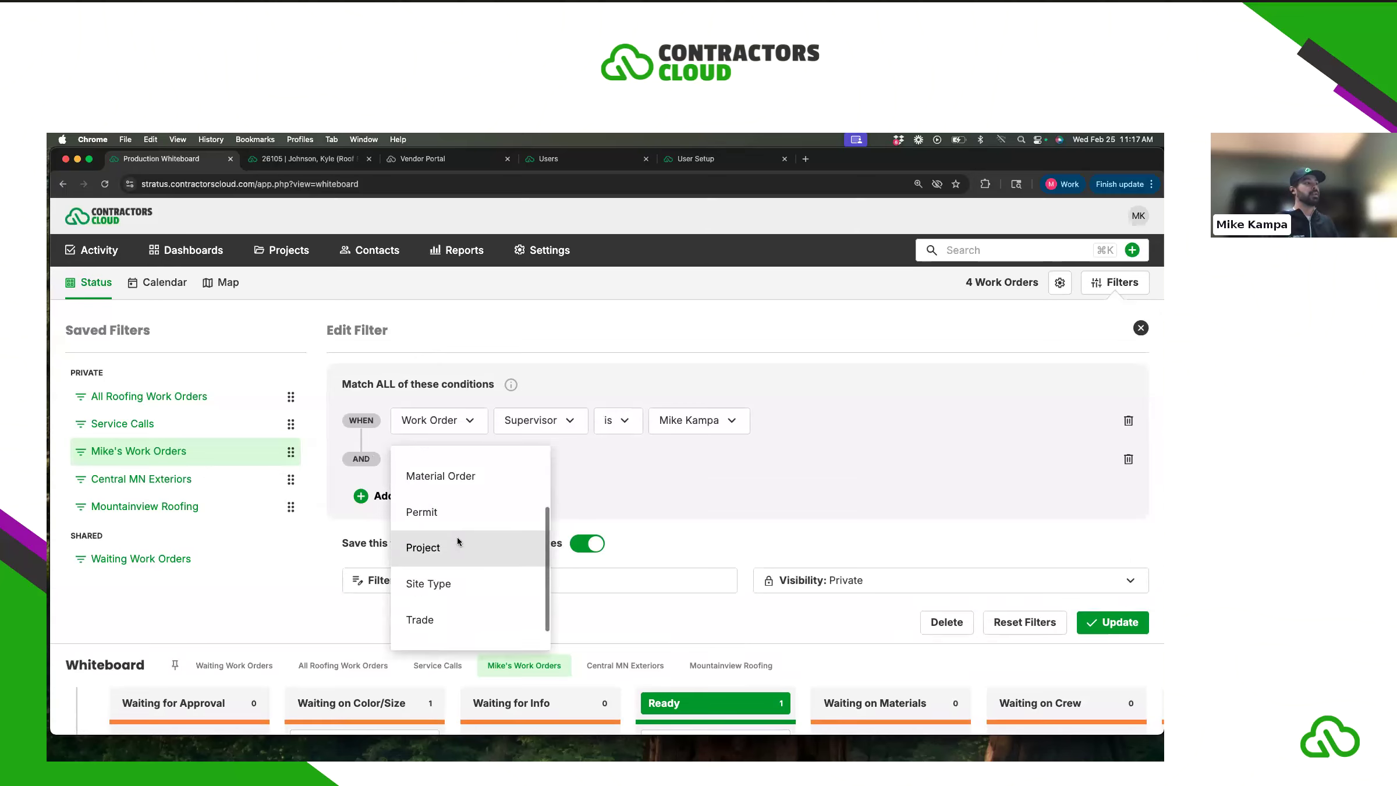
click(460, 624)
click(543, 458)
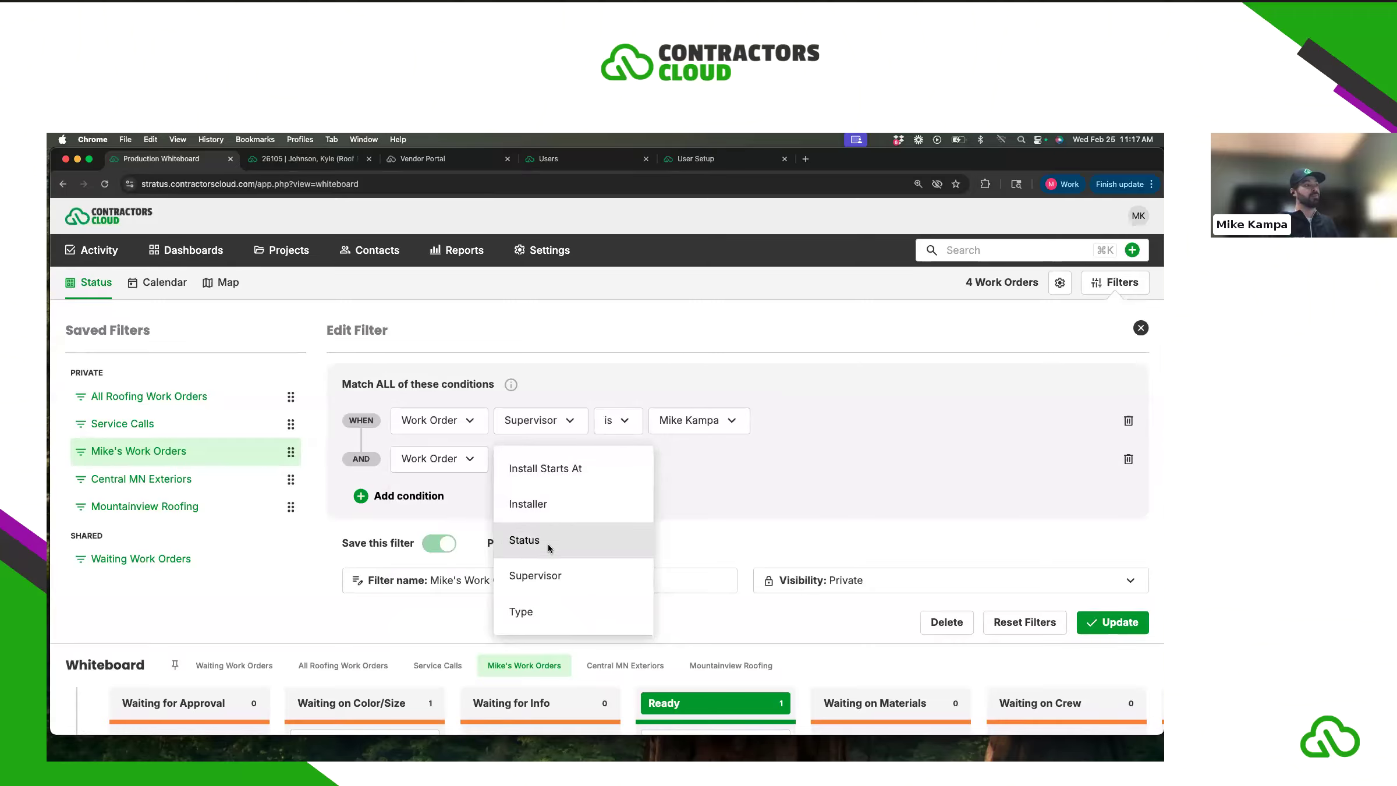
click(548, 543)
click(616, 458)
click(614, 503)
click(693, 468)
click(692, 469)
- Check Draft, Ready, In Progress, Closed Pending and Complete, then update the filter
click(809, 464)
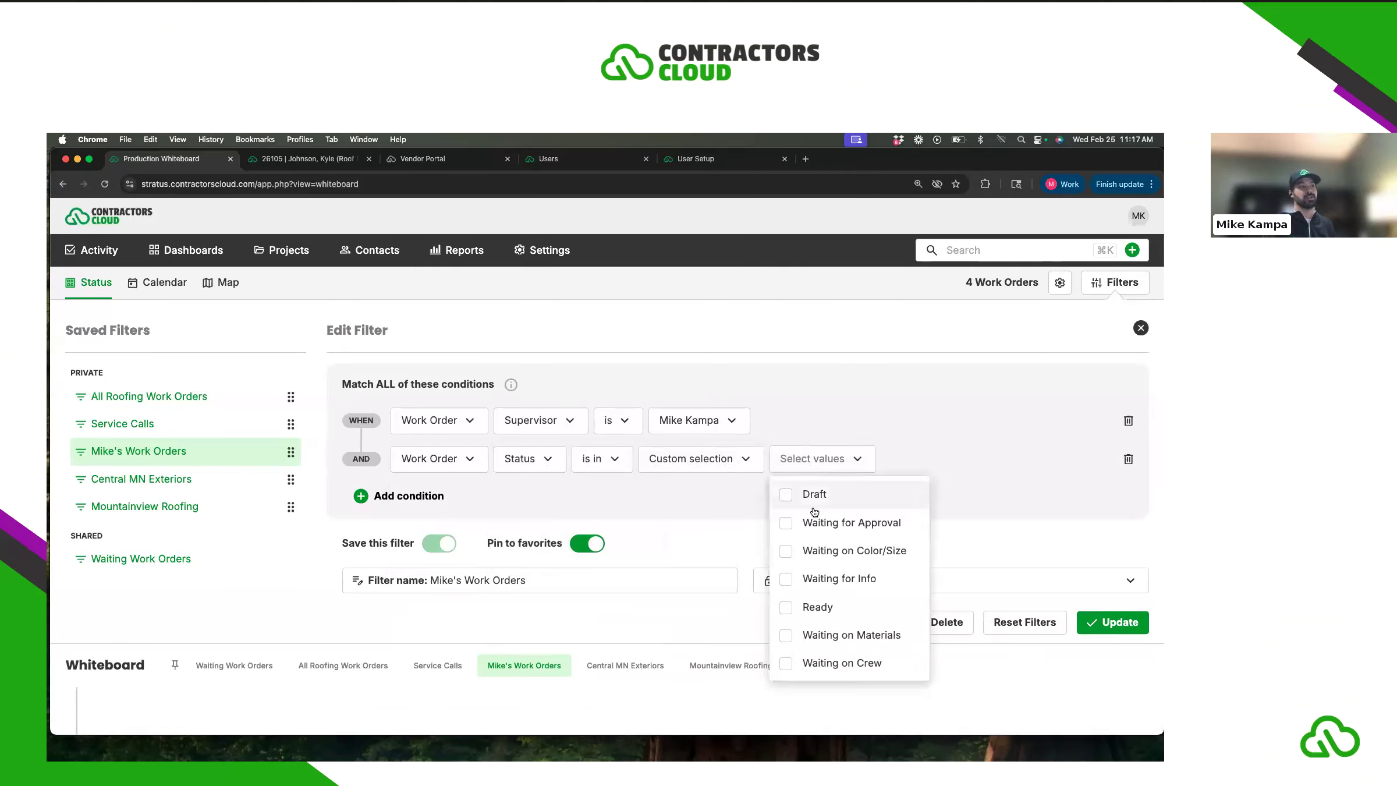
click(786, 499)
scroll(798, 524, down, 3)
click(806, 543)
scroll(805, 543, down, 5)
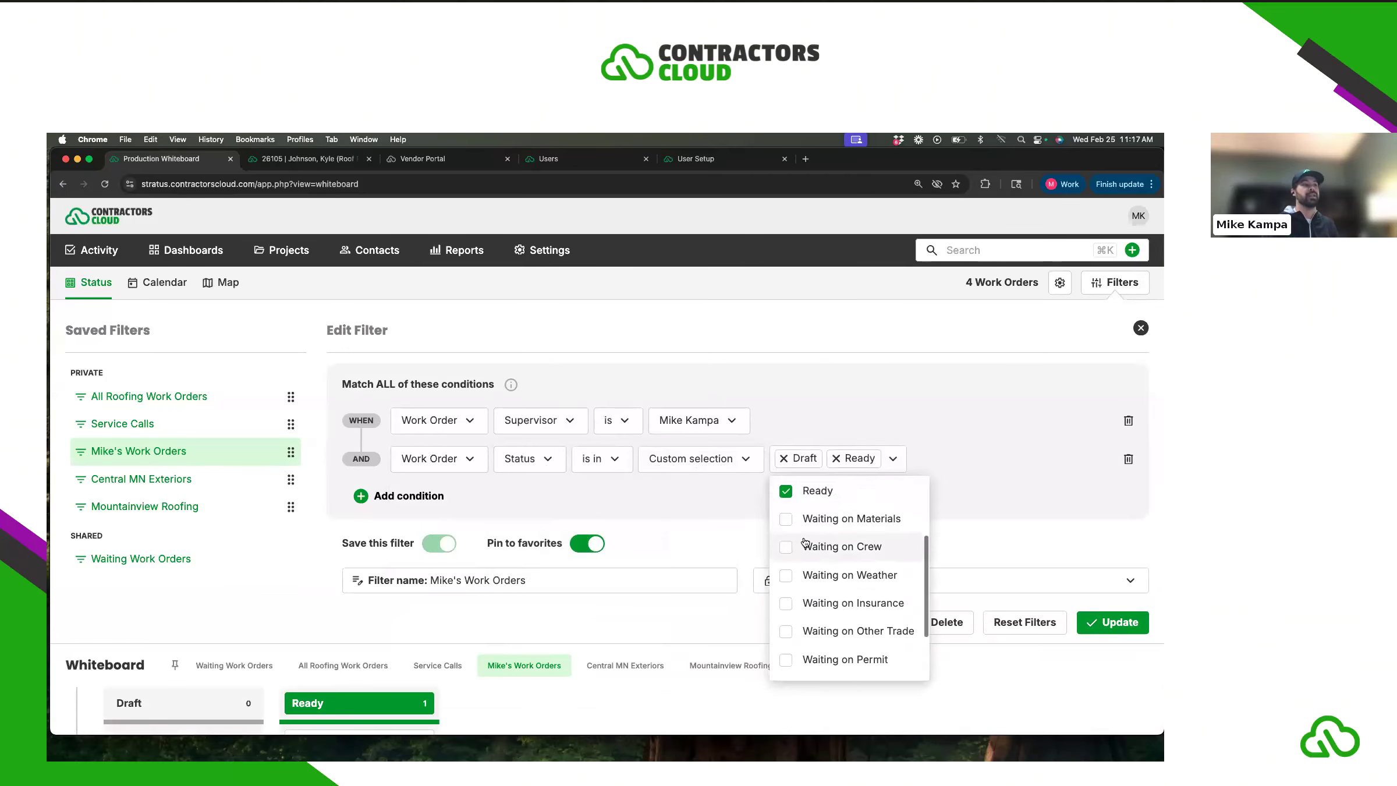
click(786, 606)
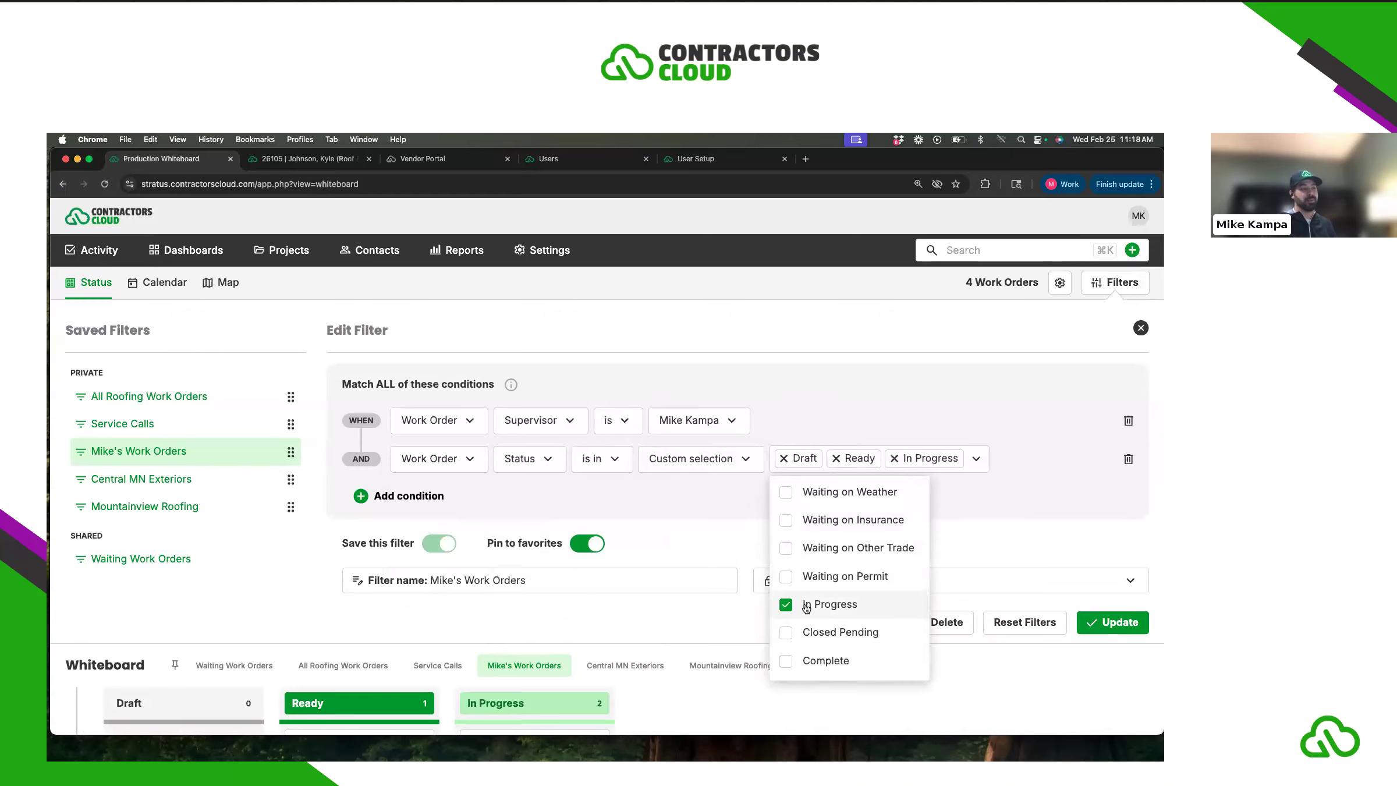
click(786, 633)
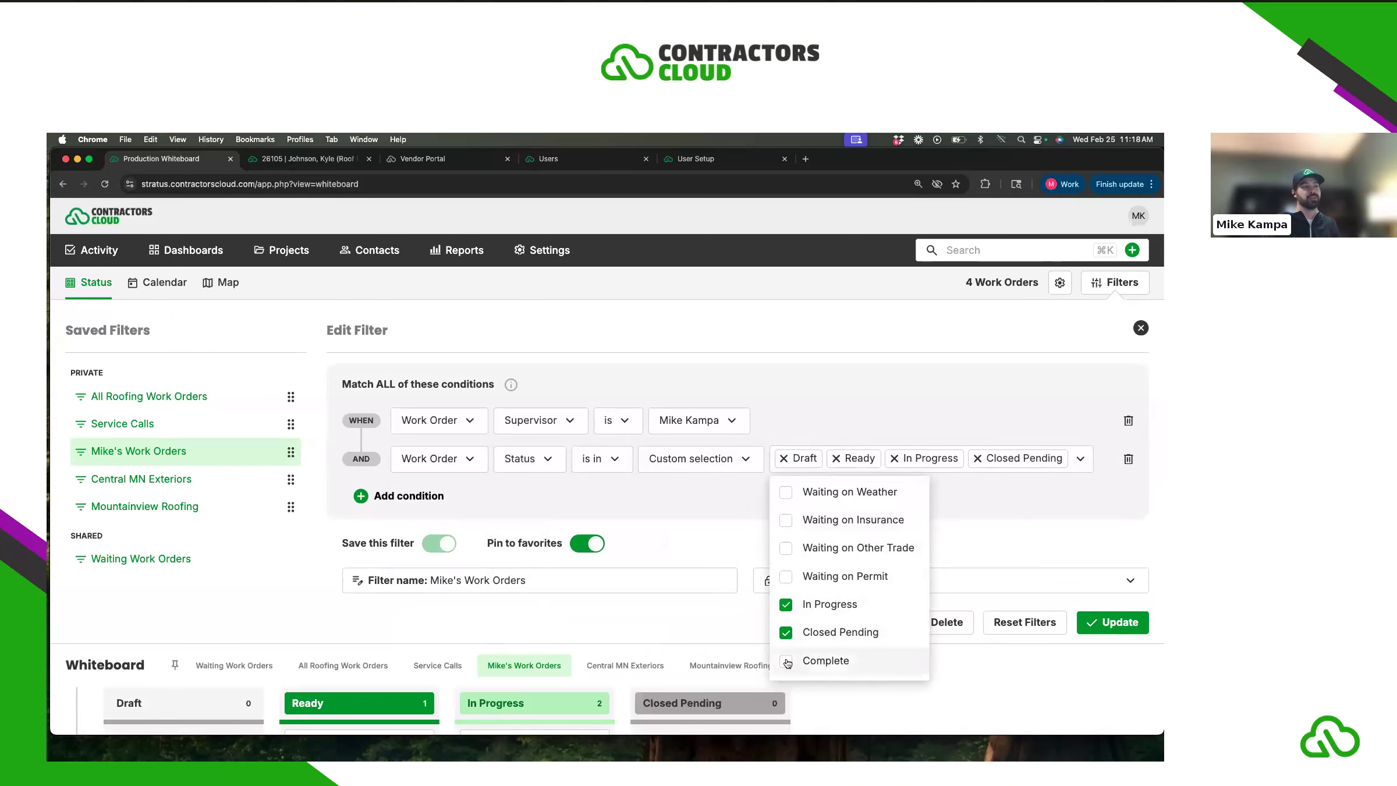
click(786, 661)
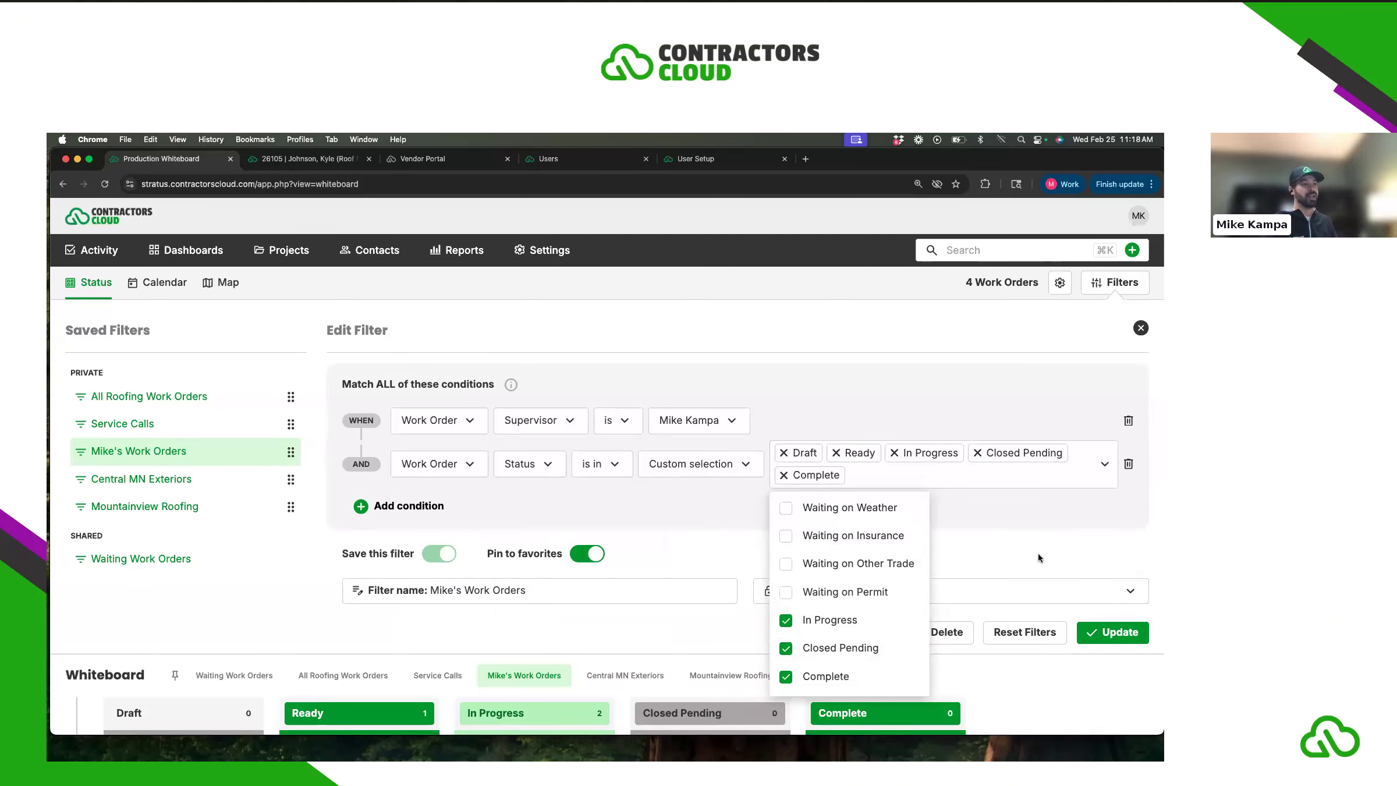
click(1083, 635)
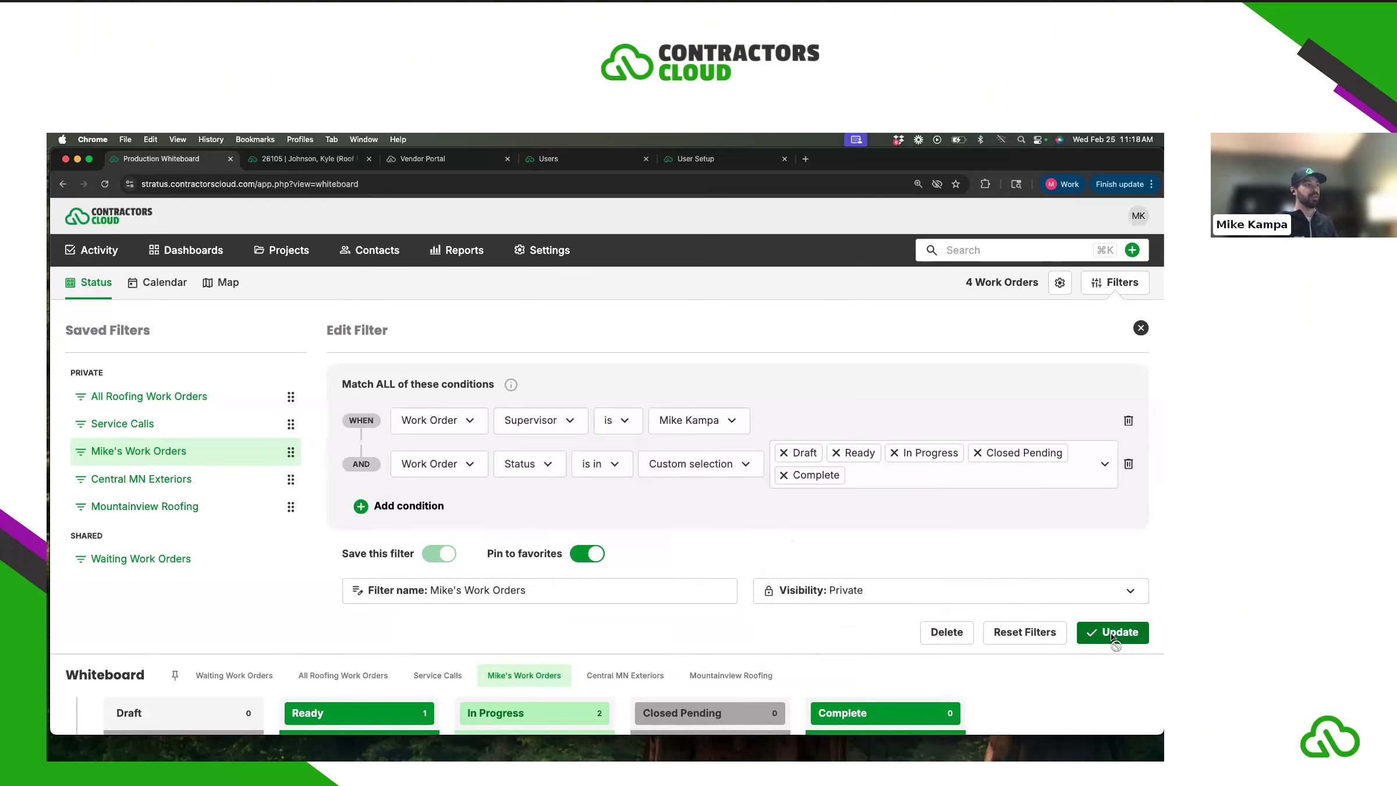
click(1113, 285)
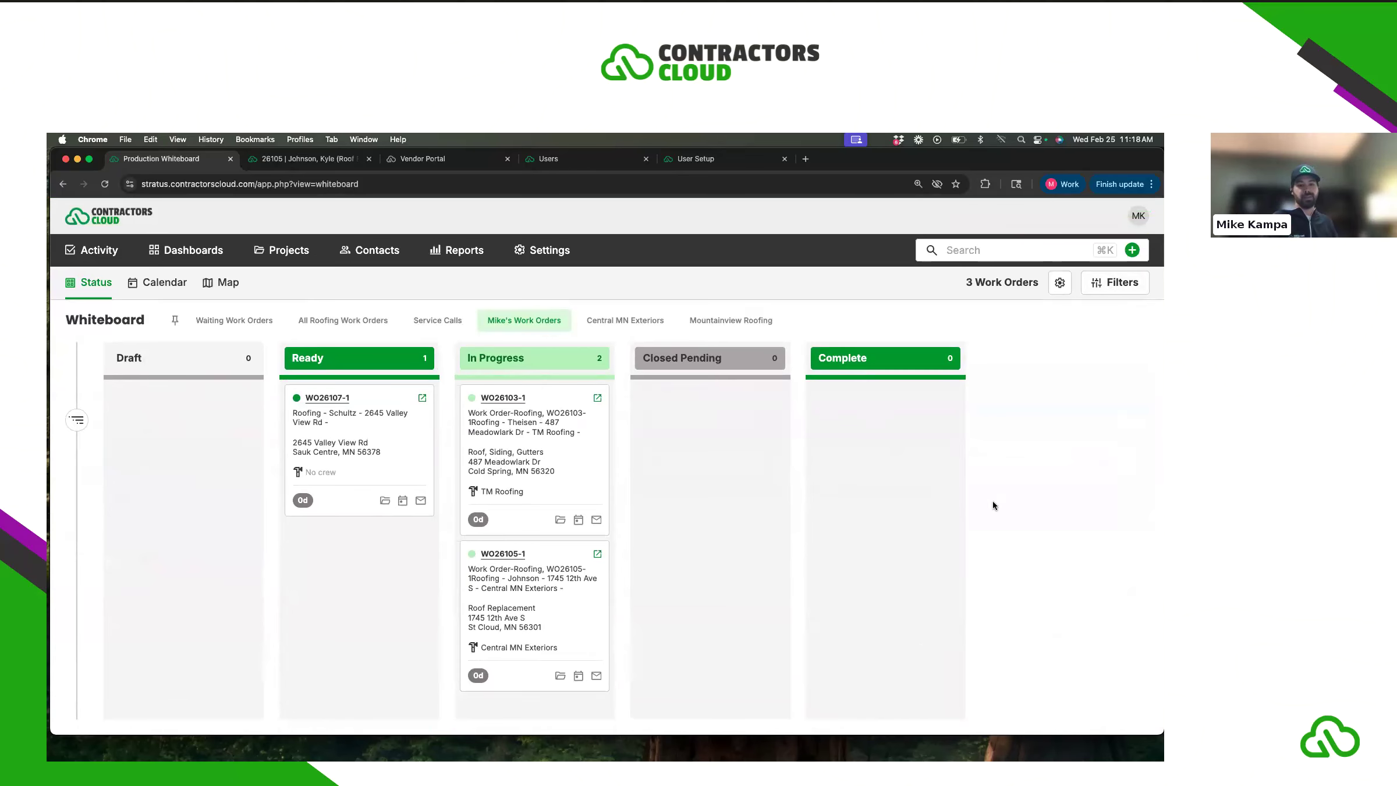
- Switch the whiteboard to the Service Calls saved filter
click(77, 419)
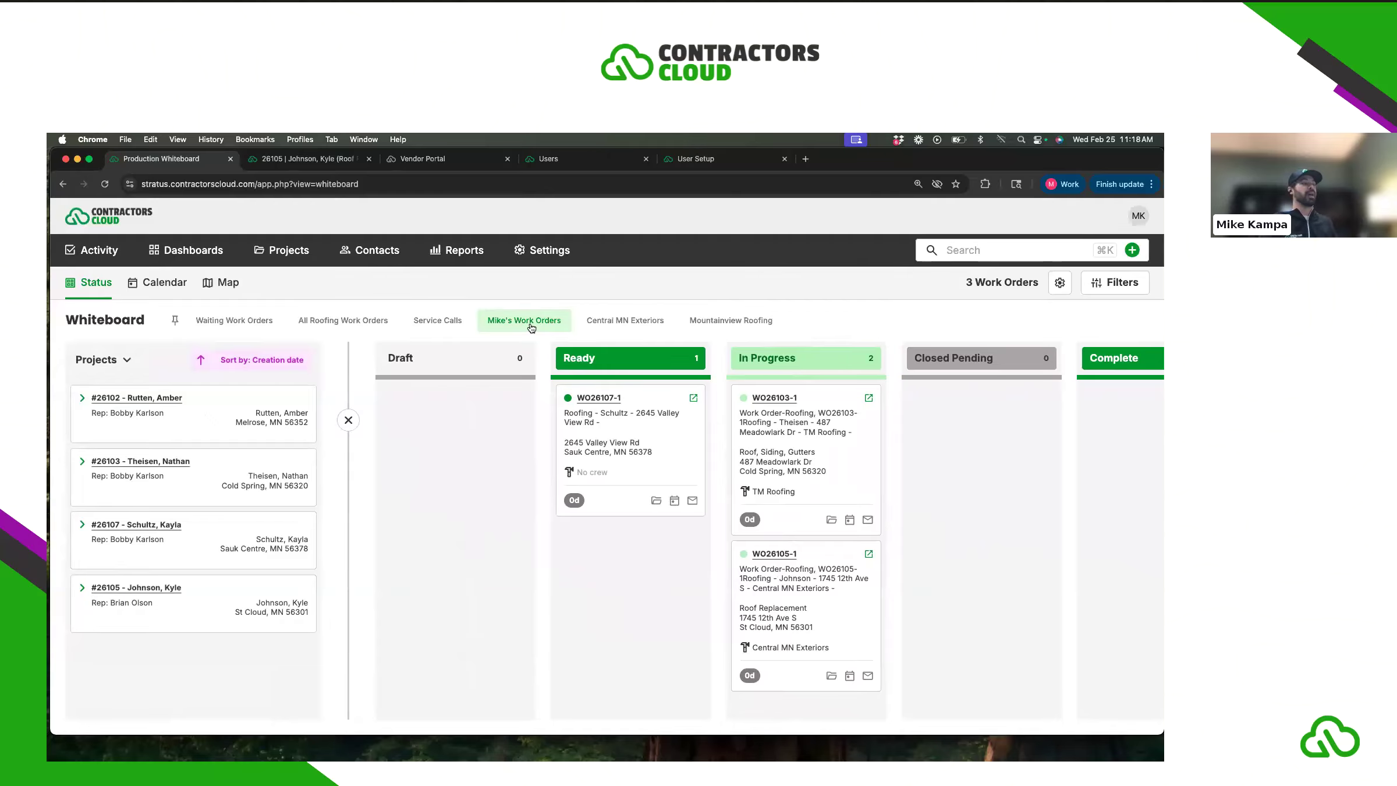
click(442, 325)
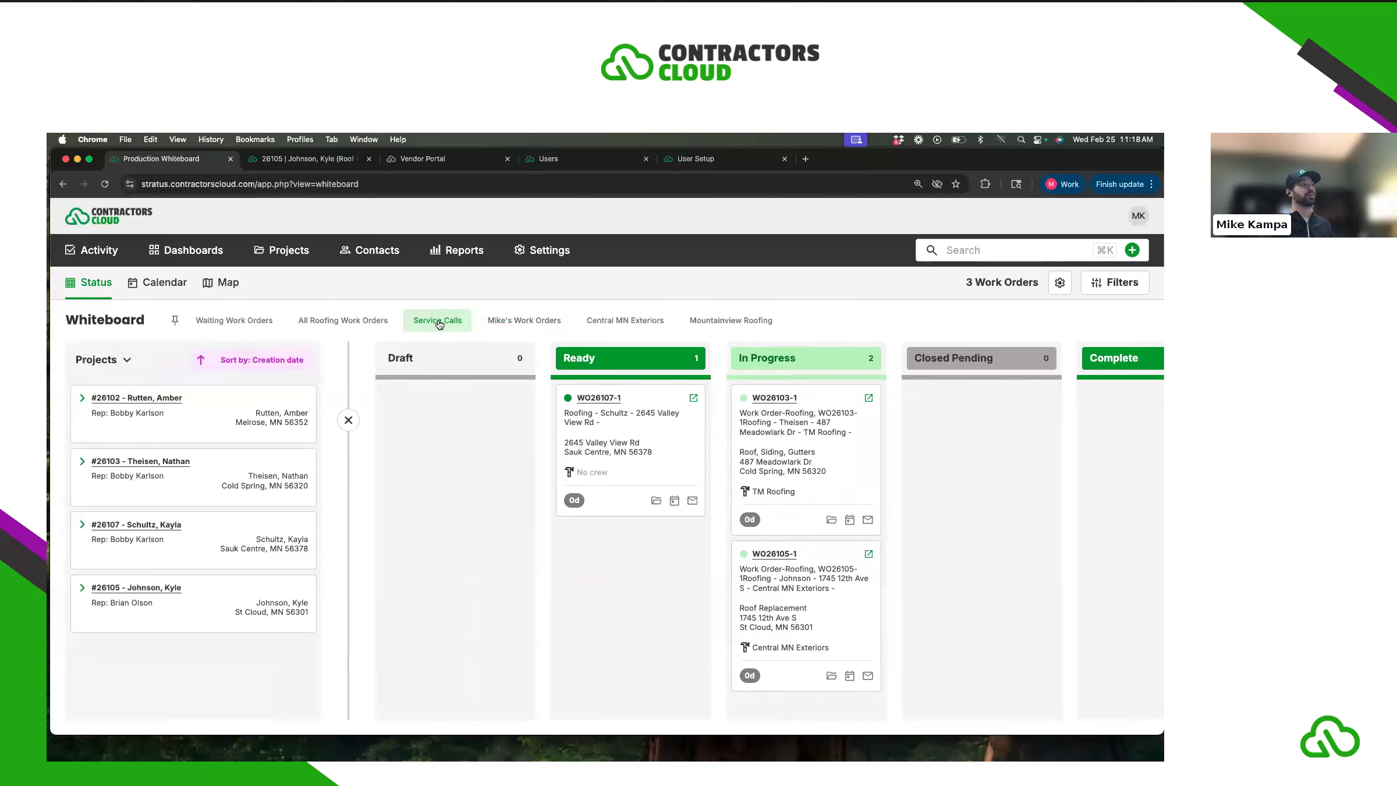
click(348, 420)
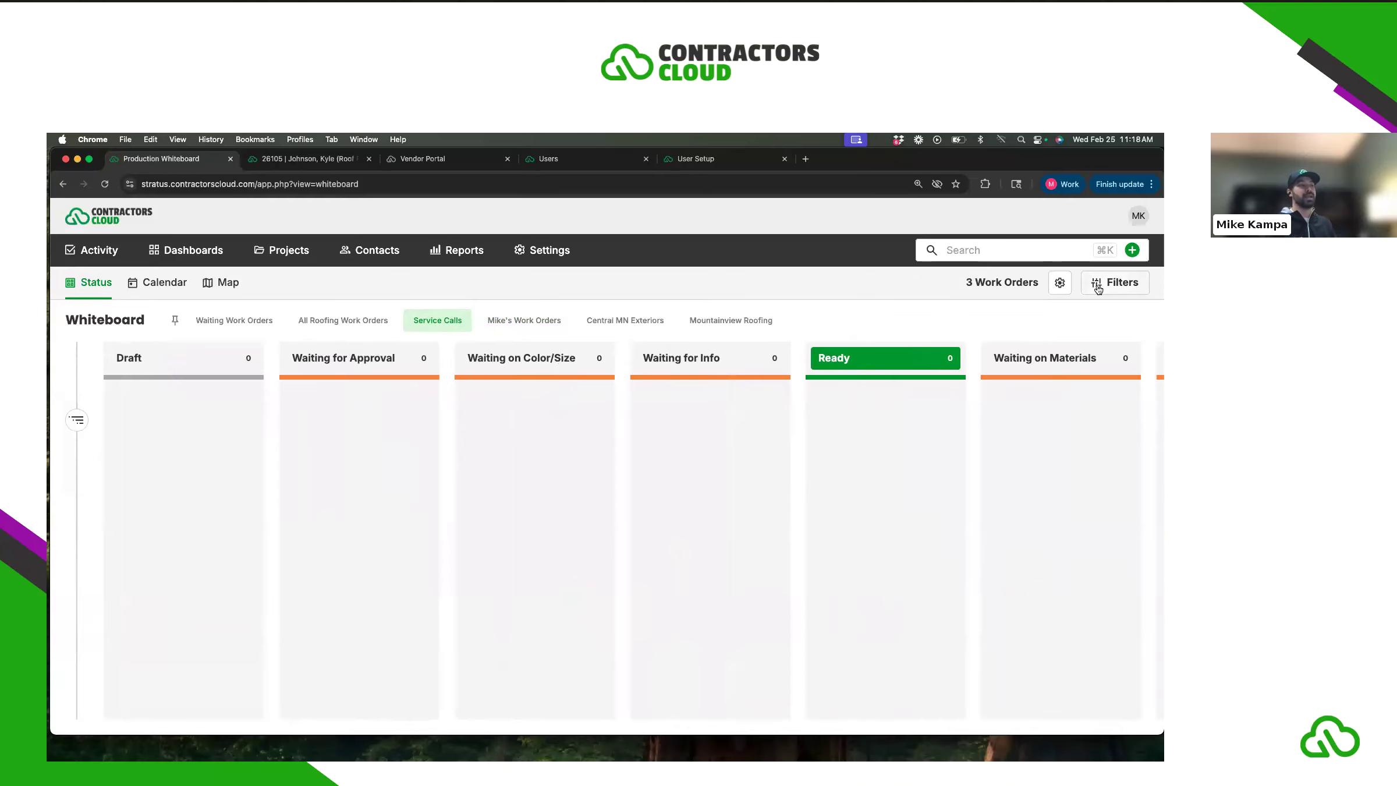
- Review the Service Calls conditions (Work Order Type is Service Call) and scan the status columns
click(1111, 285)
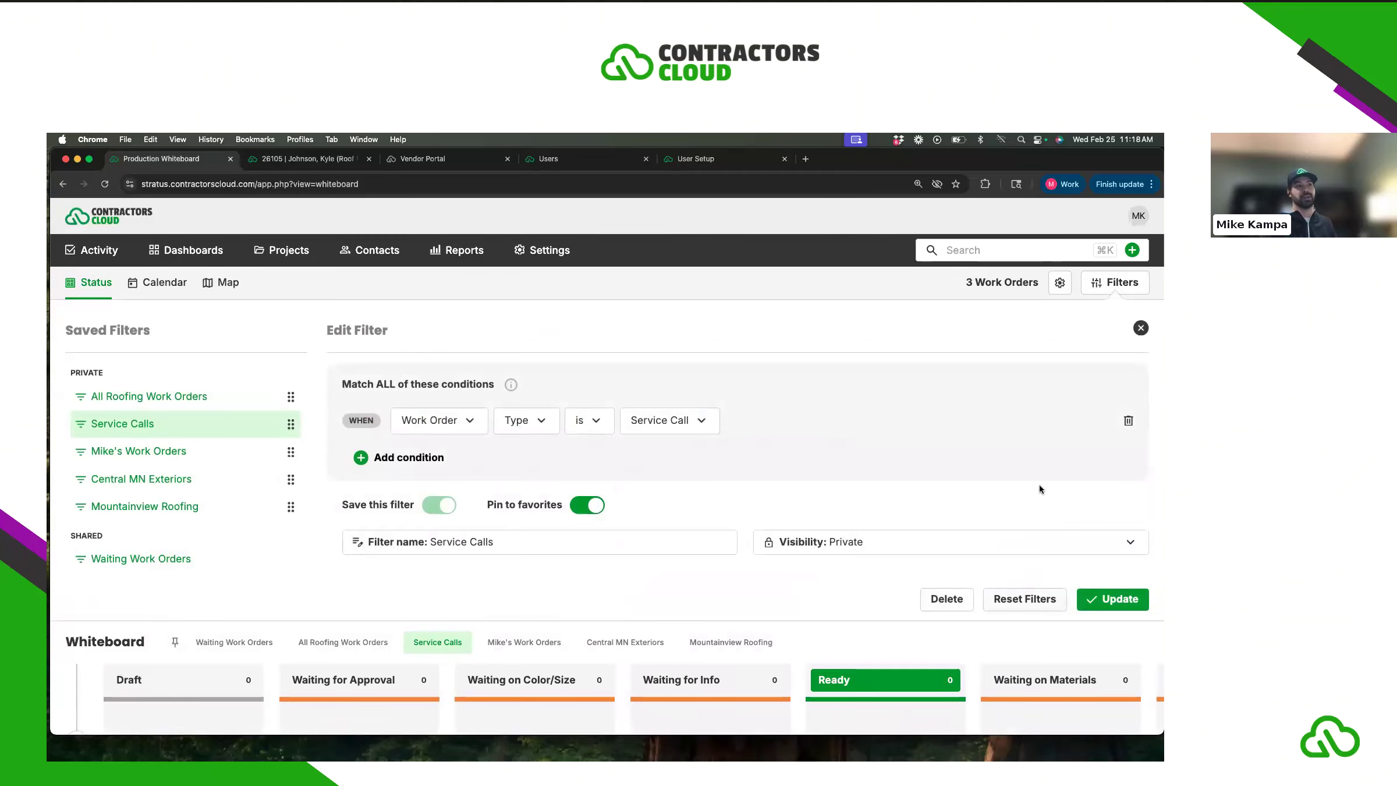
click(1140, 329)
scroll(561, 529, right, 4)
scroll(565, 529, right, 10)
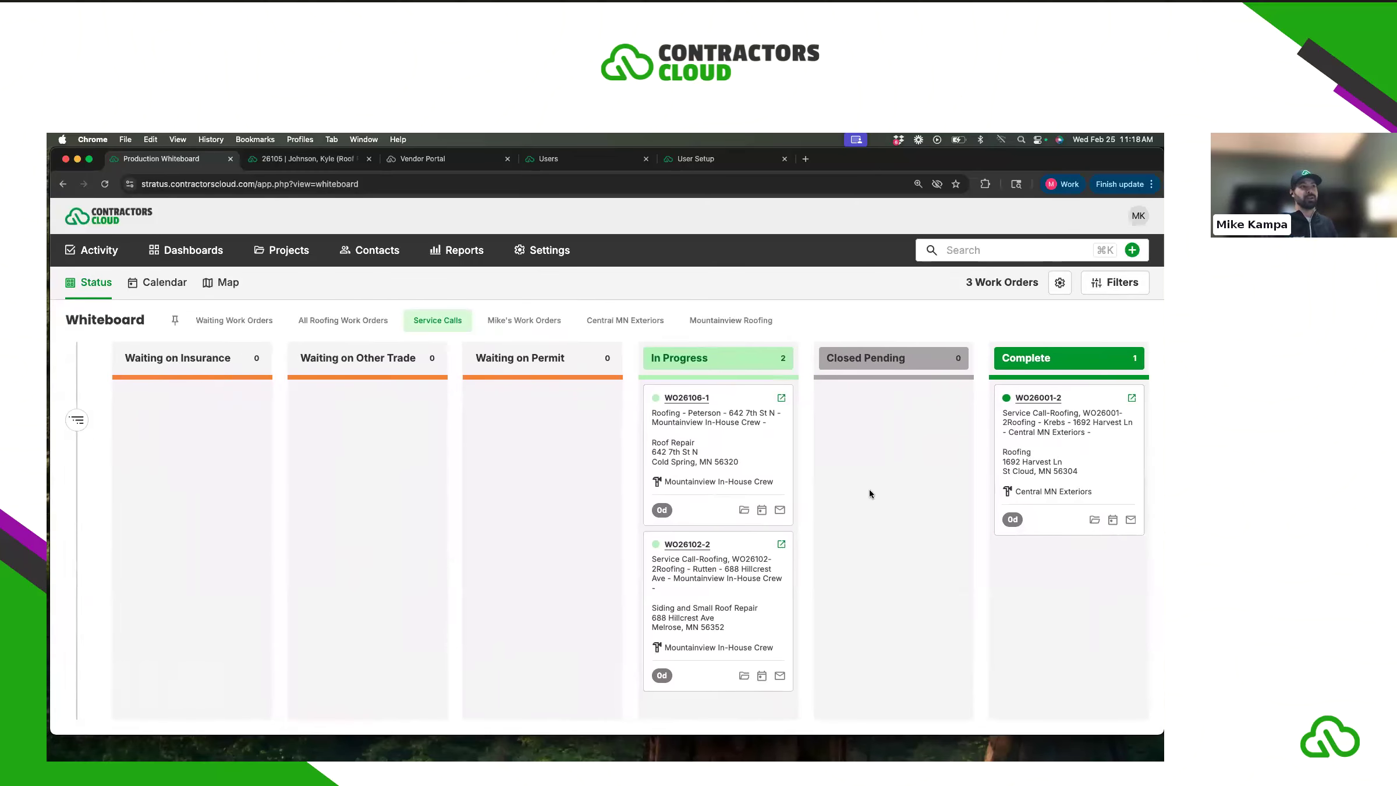
scroll(317, 492, left, 3)
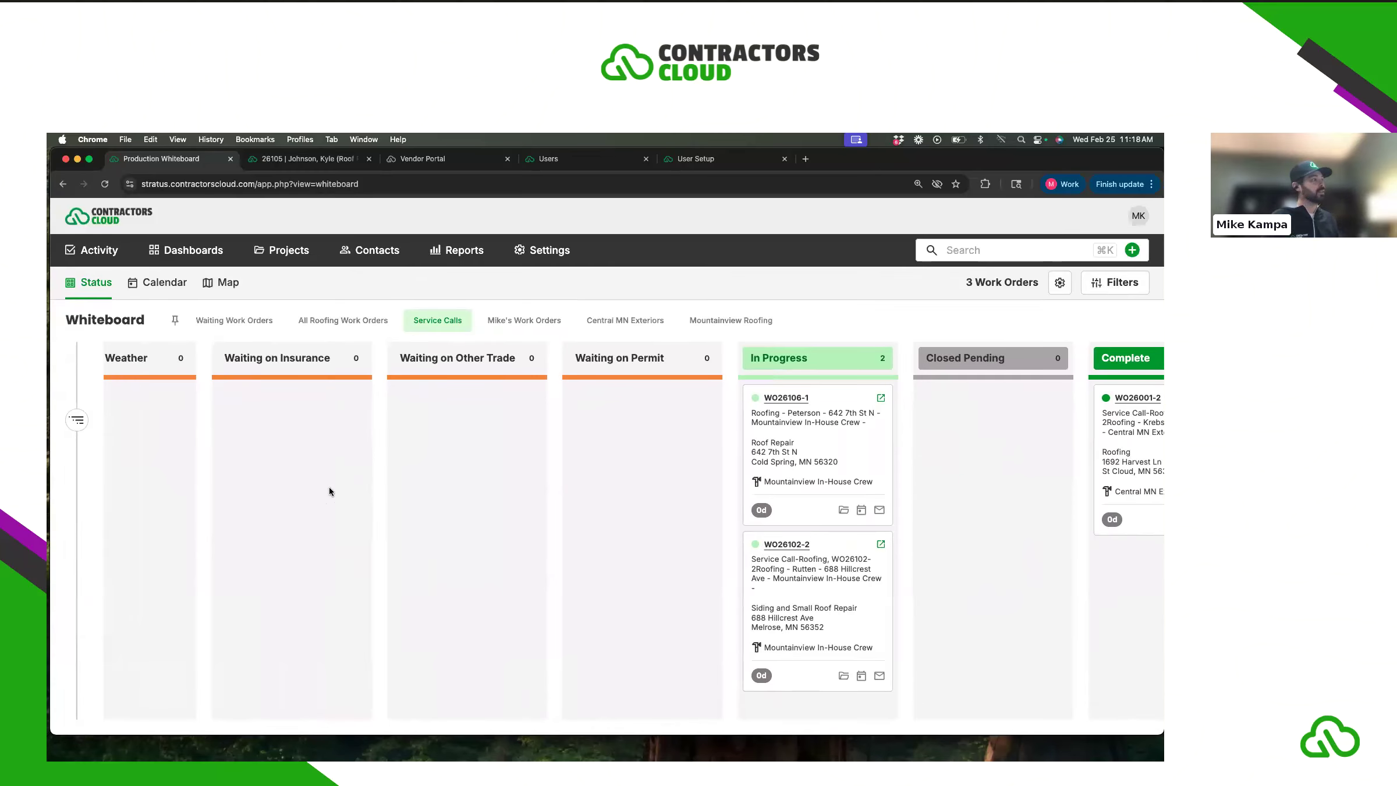
scroll(328, 488, left, 10)
scroll(334, 485, left, 5)
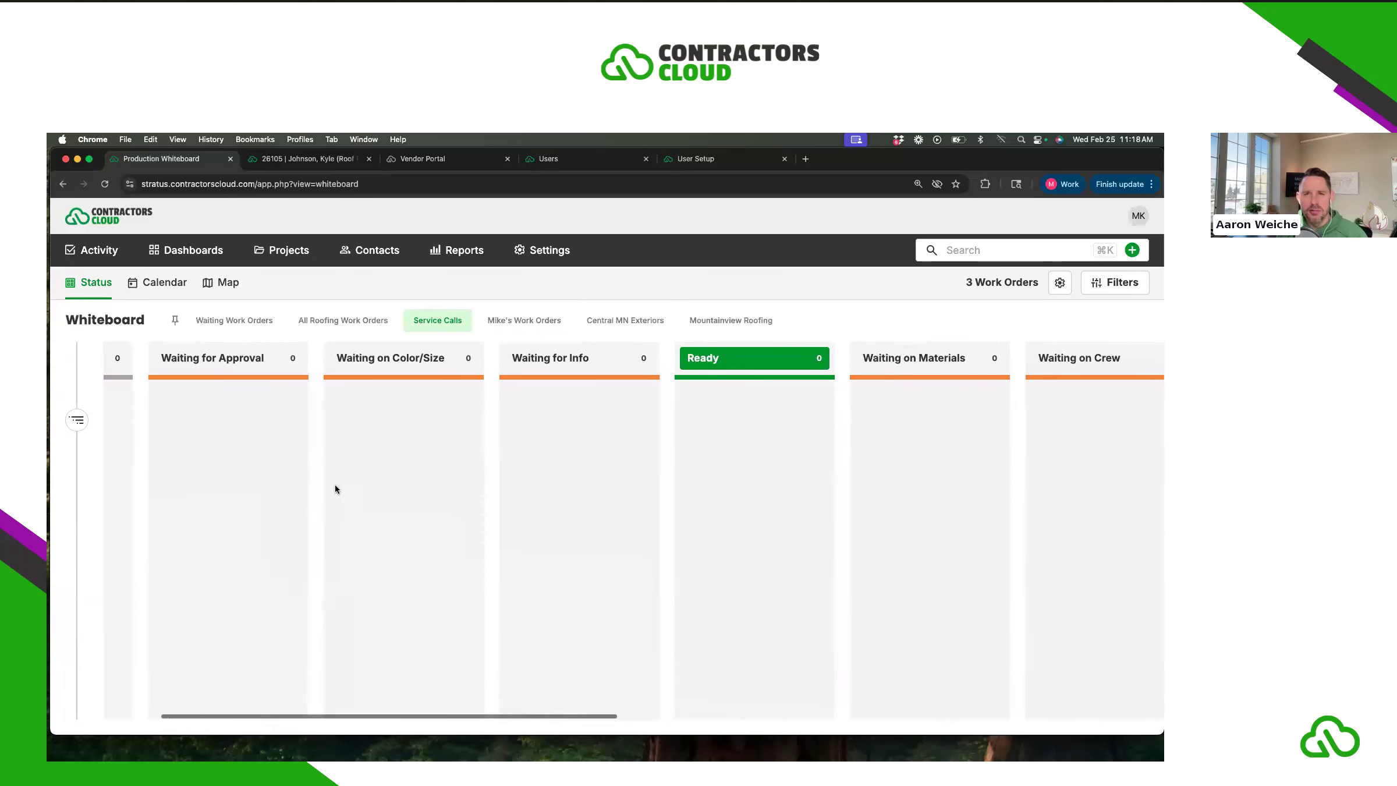
- Switch to Waiting Work Orders, review its conditions, then reset filters to show all 21 work orders
click(232, 326)
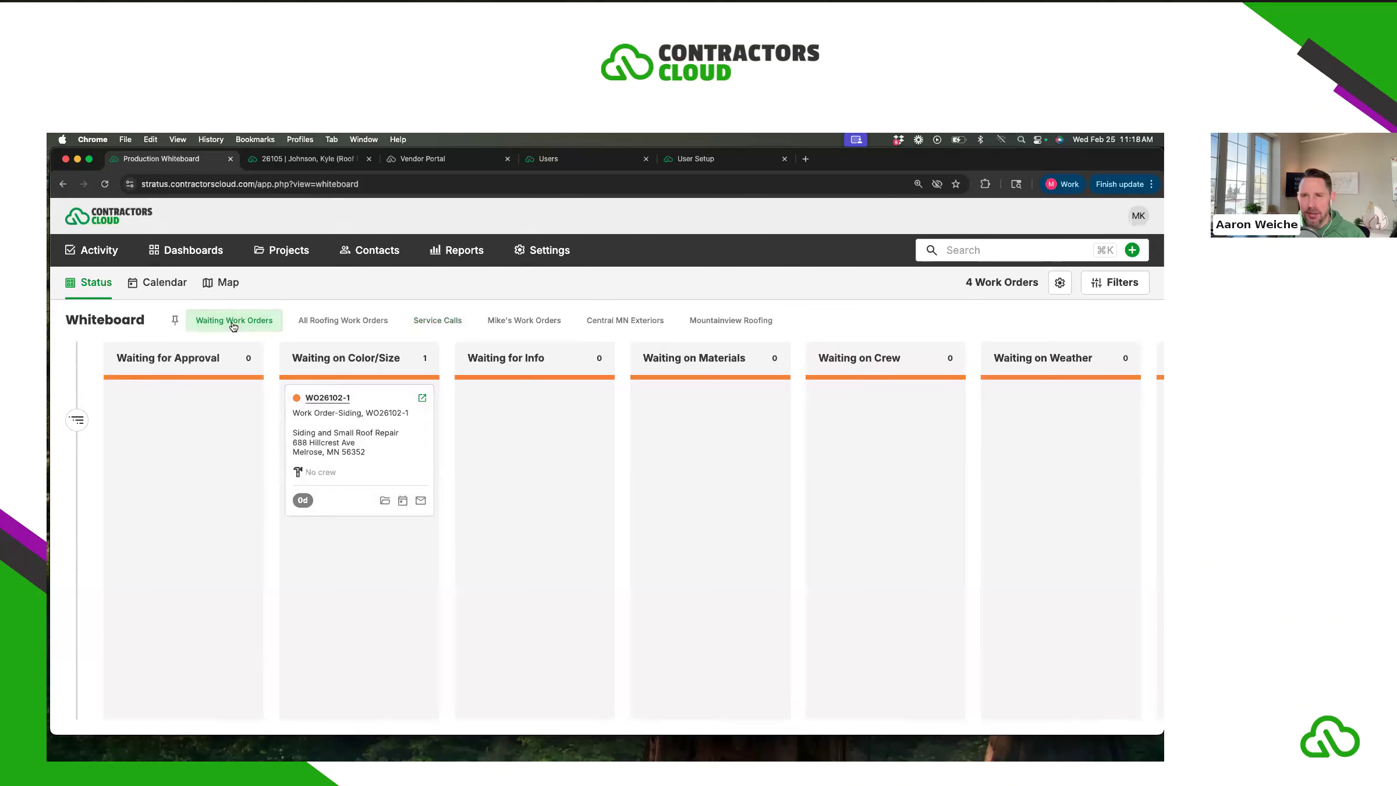
click(76, 420)
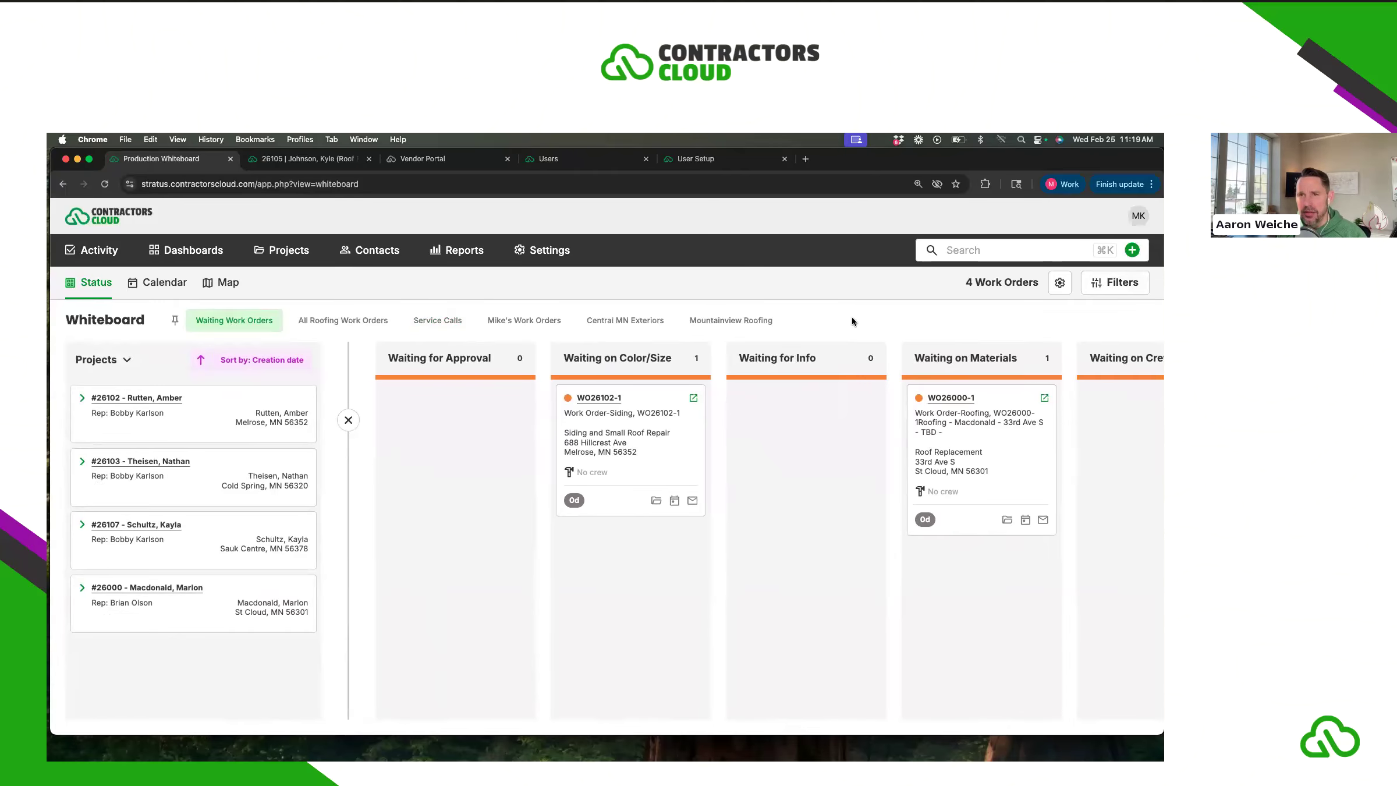
click(1110, 291)
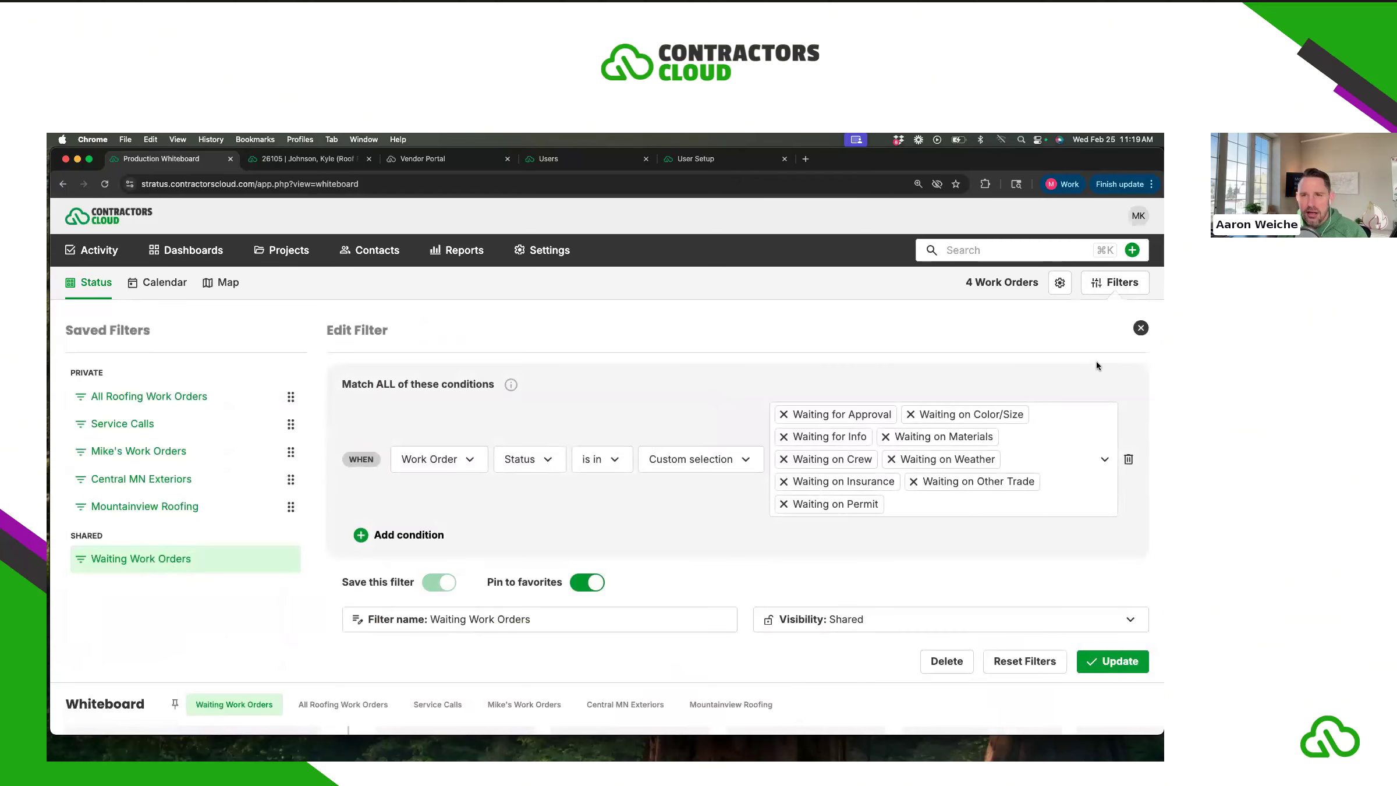
click(1141, 329)
click(1121, 291)
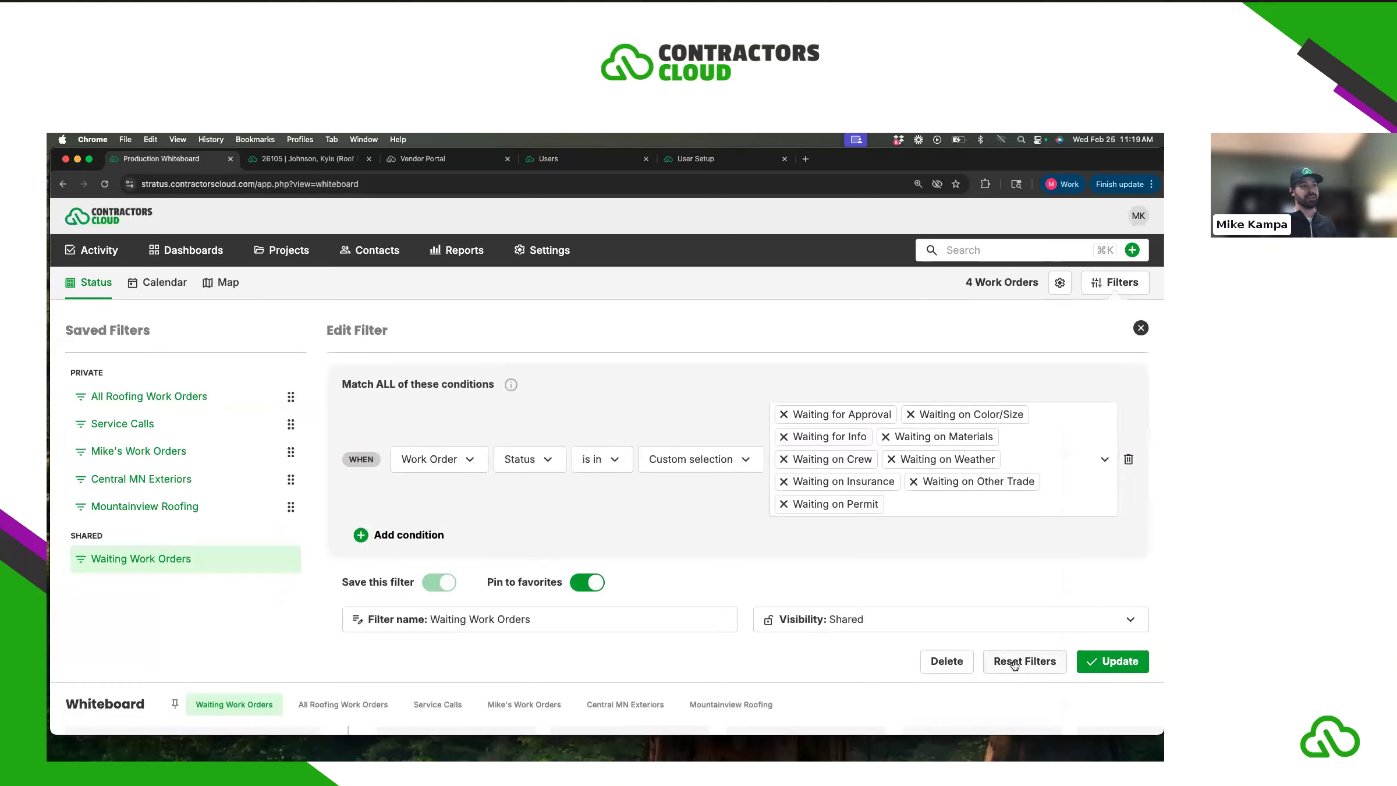
click(1011, 660)
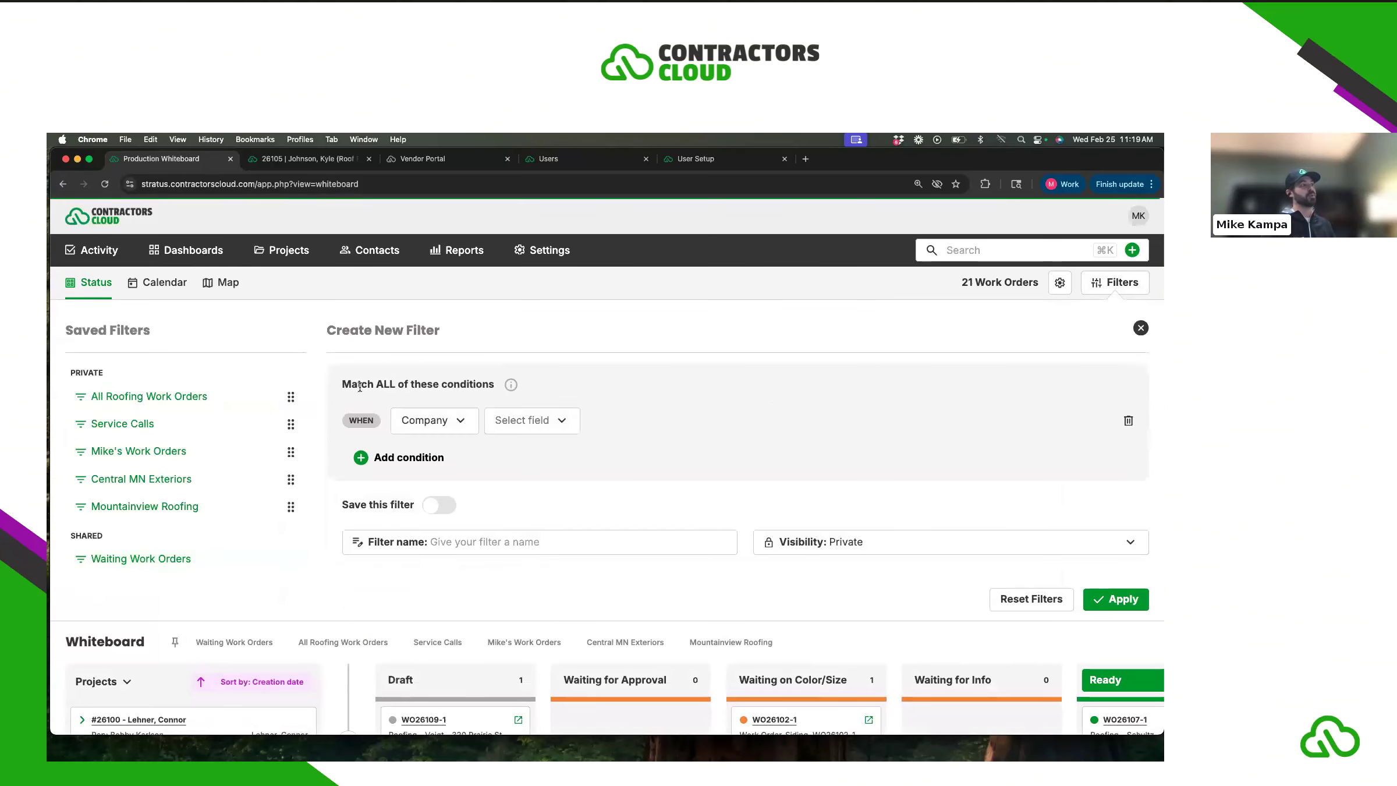
- Apply a new filter condition: Project Primary Rep is the selected sales rep
click(455, 424)
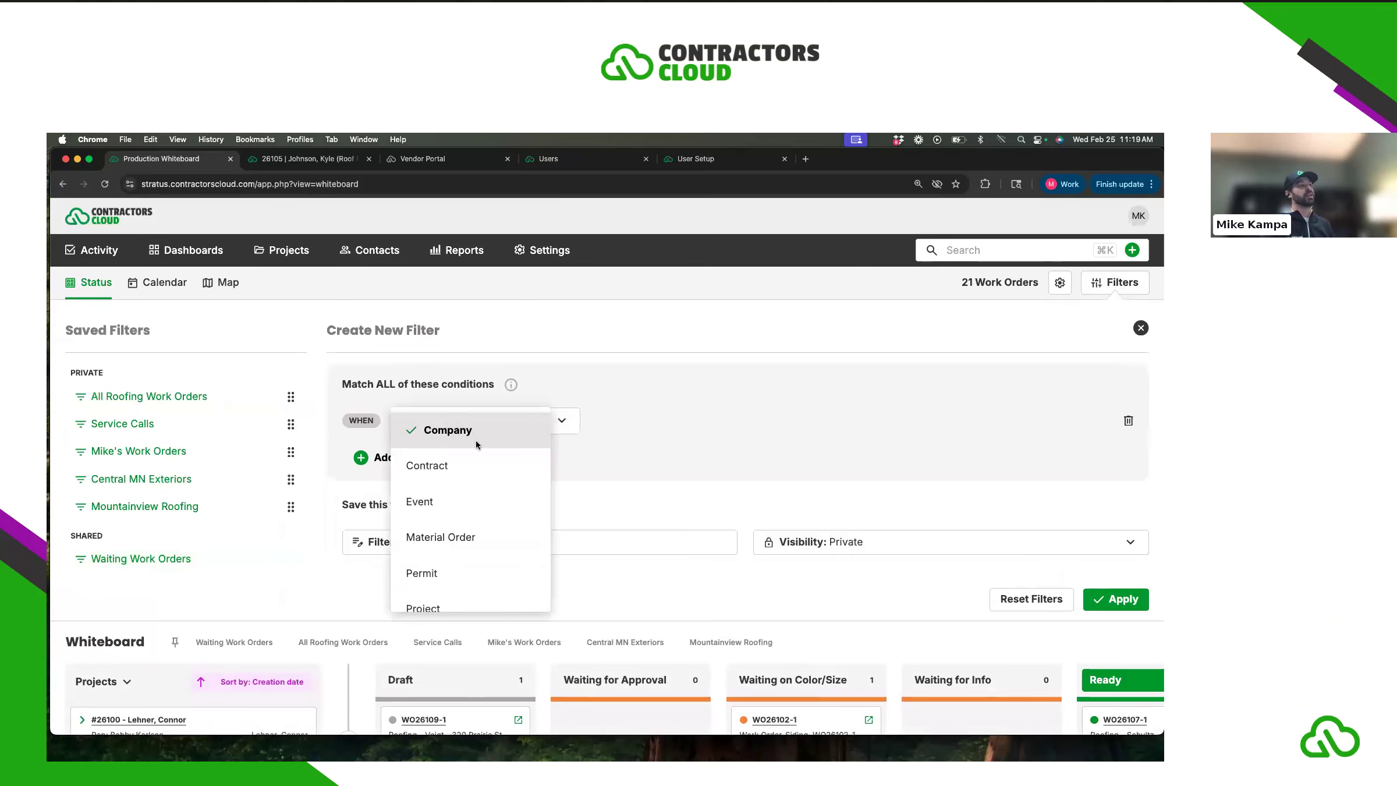
scroll(442, 465, down, 3)
click(436, 518)
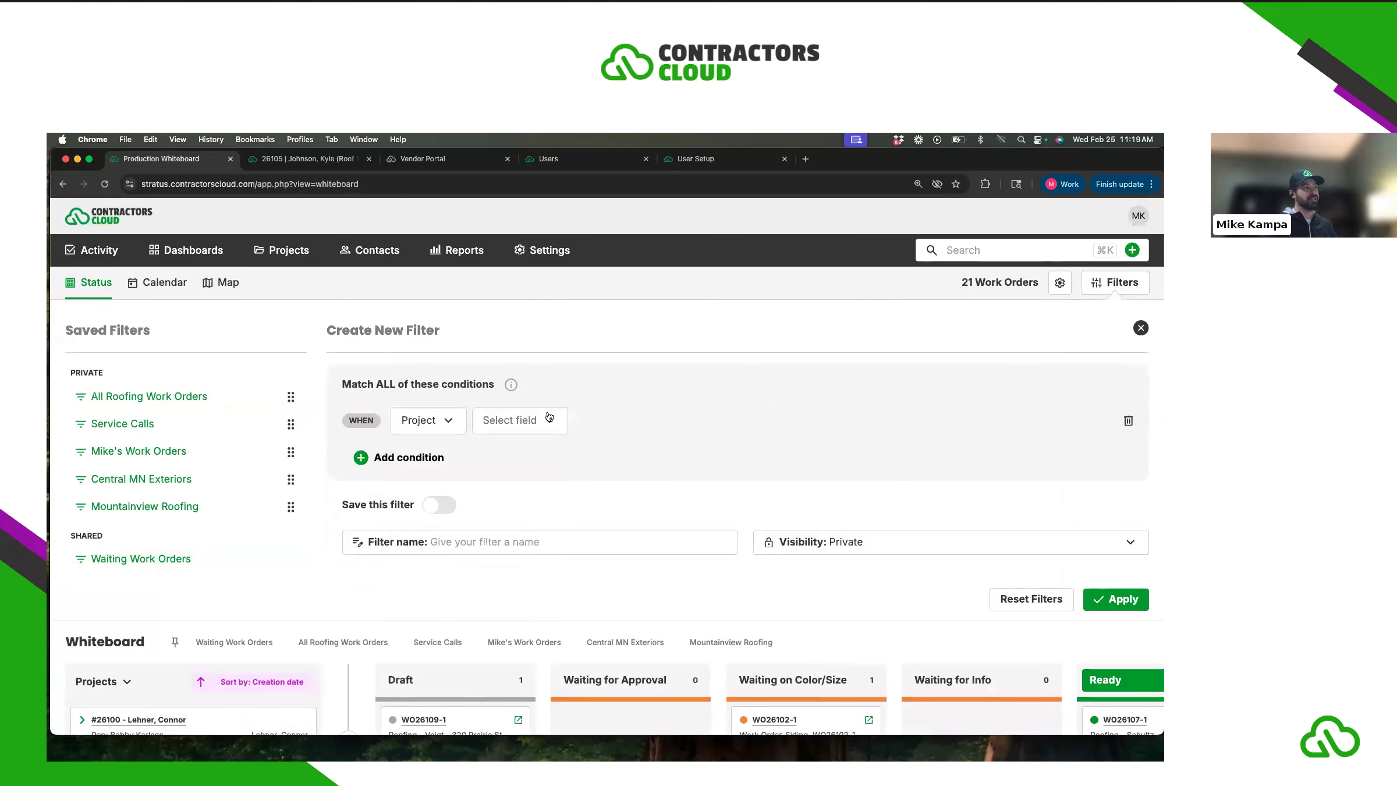
click(547, 419)
scroll(549, 483, down, 1)
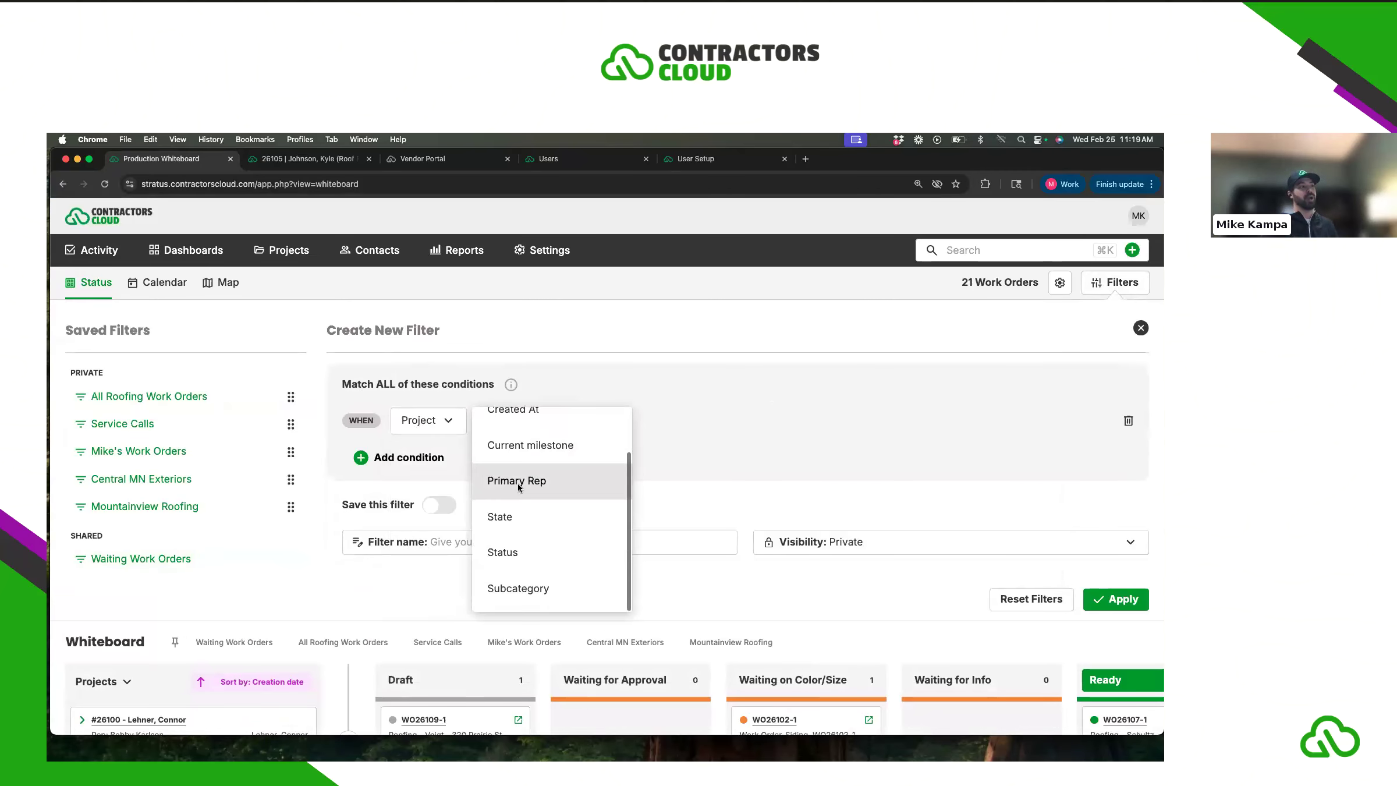
click(518, 483)
click(638, 428)
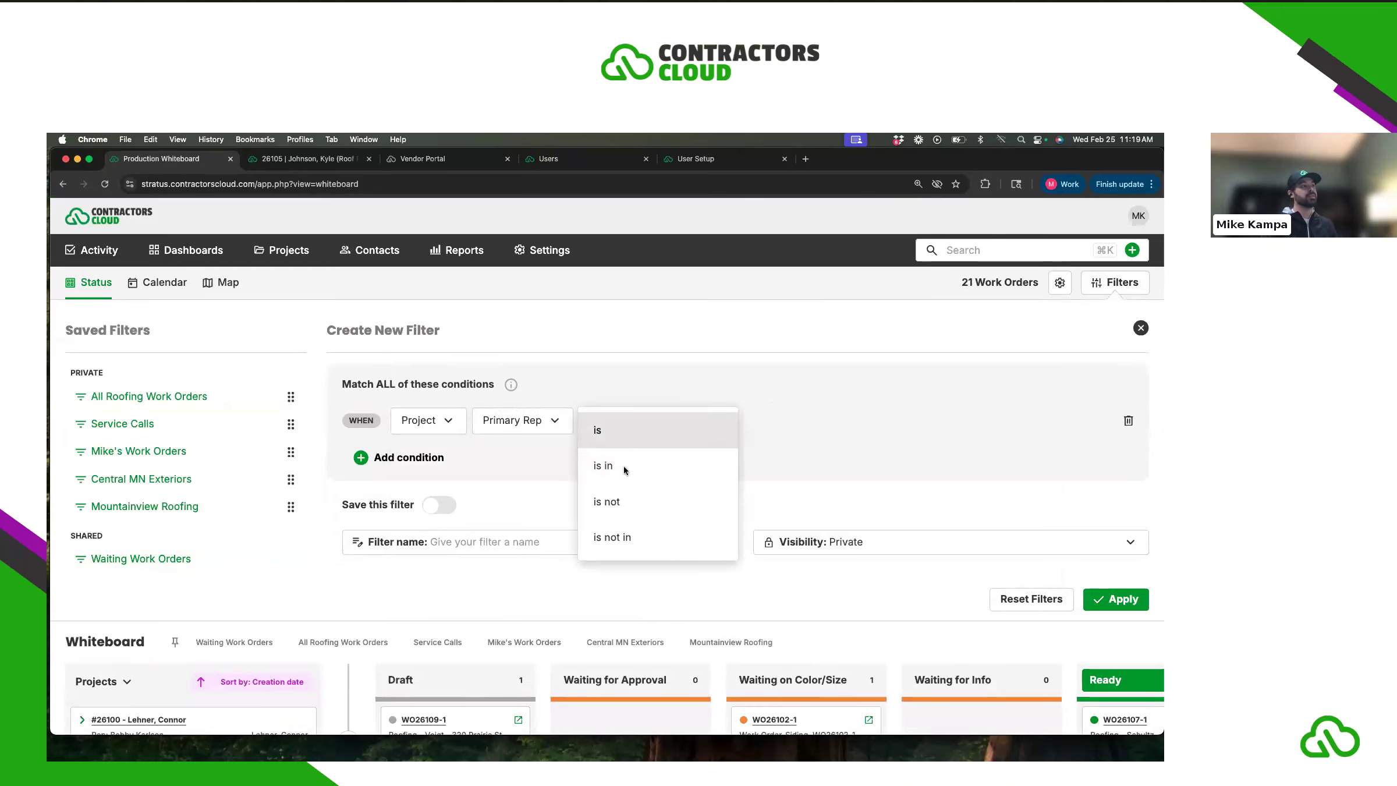
click(624, 436)
click(671, 423)
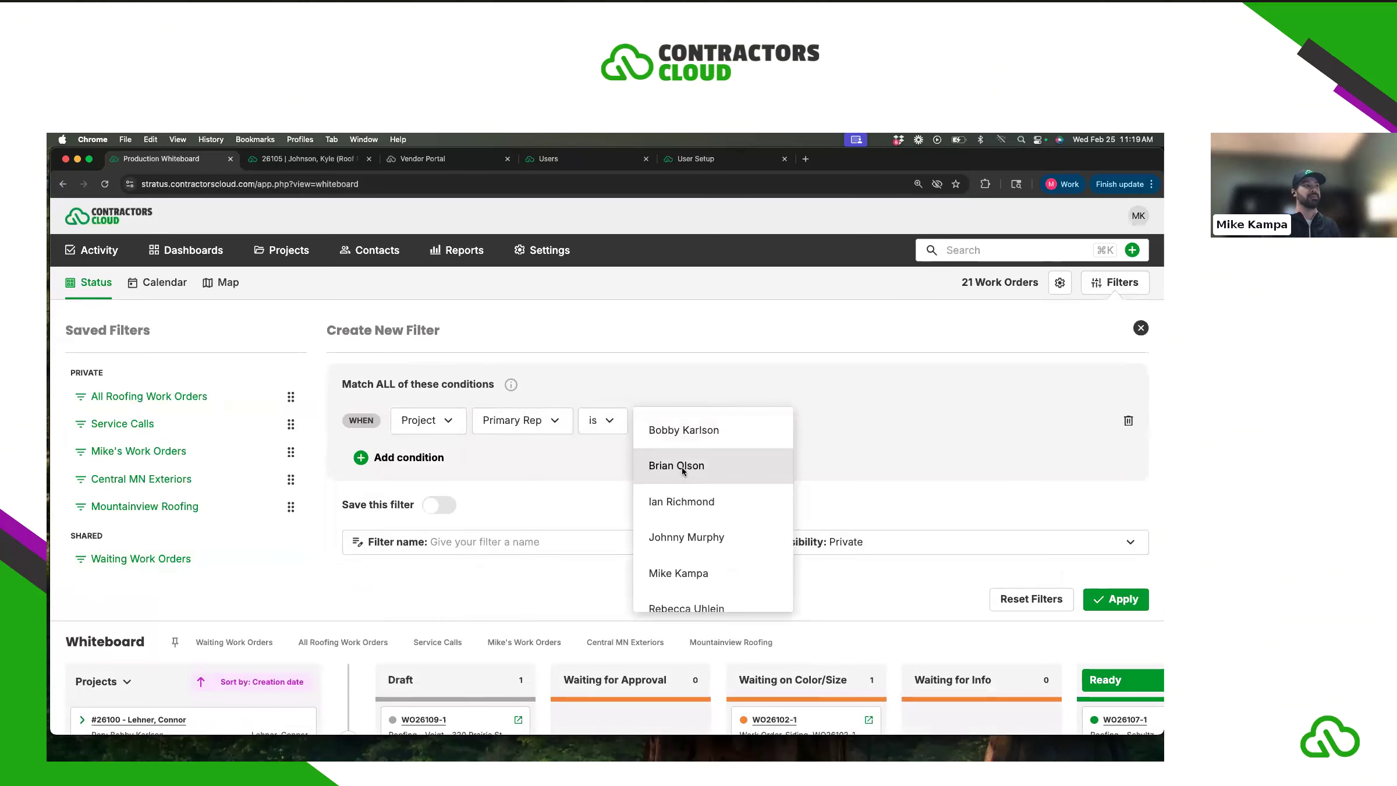
click(687, 434)
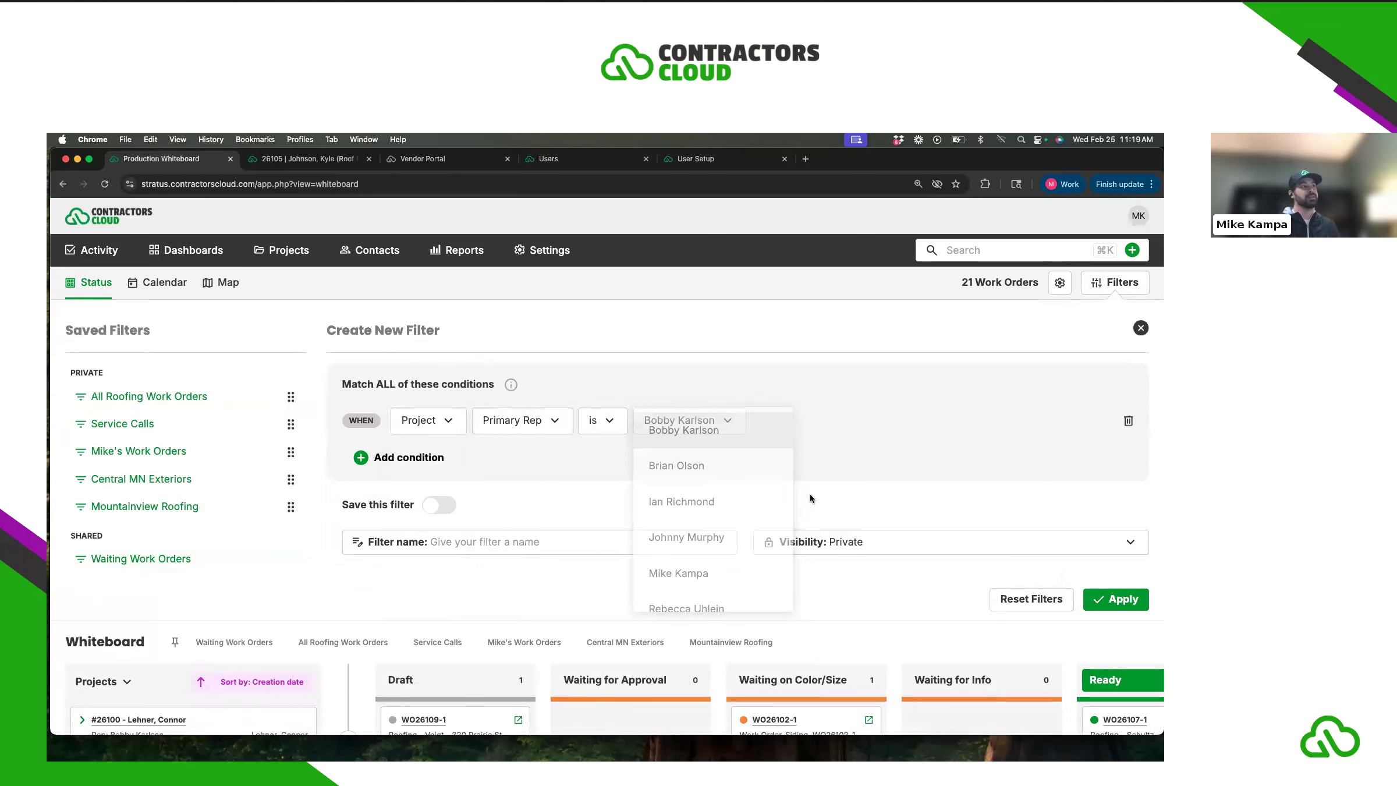
click(1110, 601)
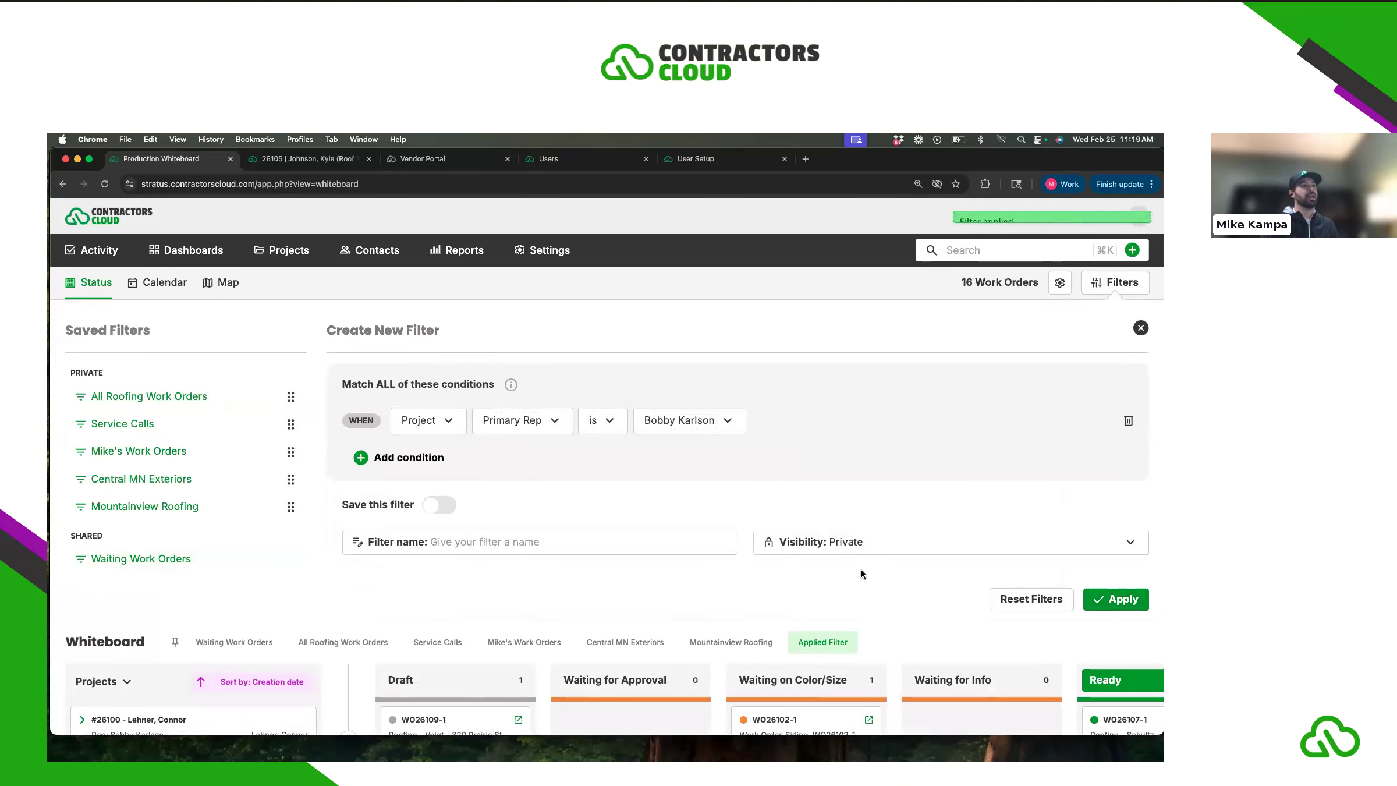
- Collapse the filter form and scroll across the 16 filtered work orders
click(1113, 287)
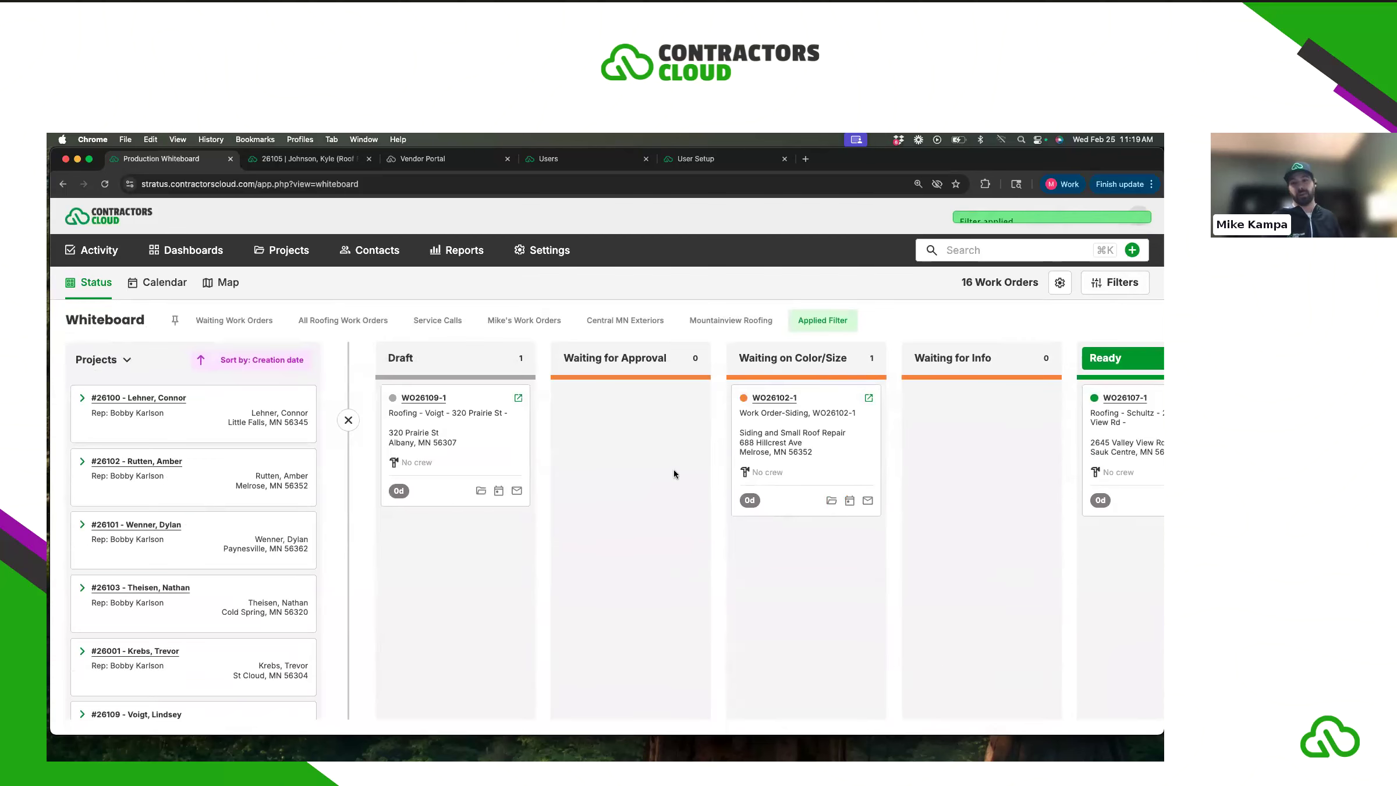
scroll(673, 472, right, 3)
scroll(672, 470, right, 3)
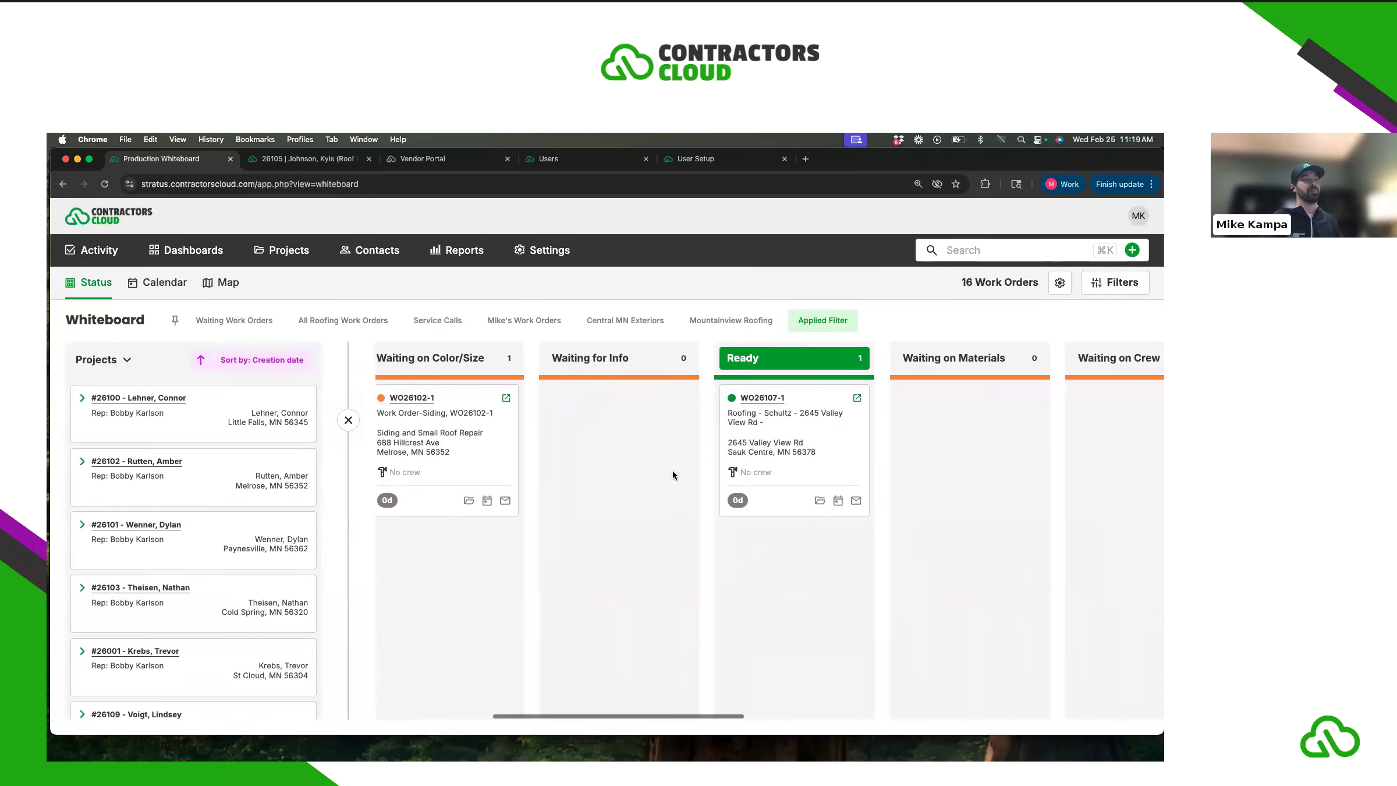
scroll(675, 468, left, 6)
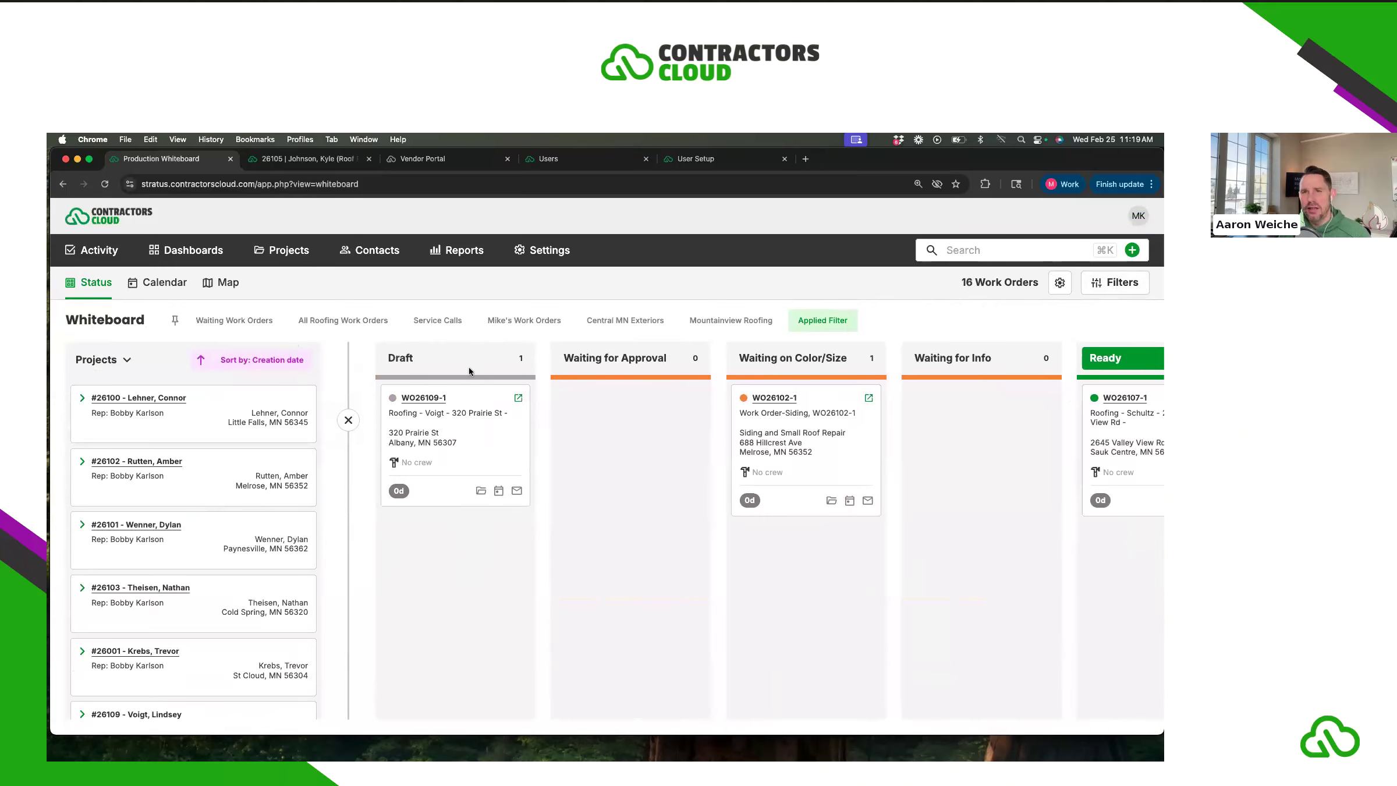
click(1058, 283)
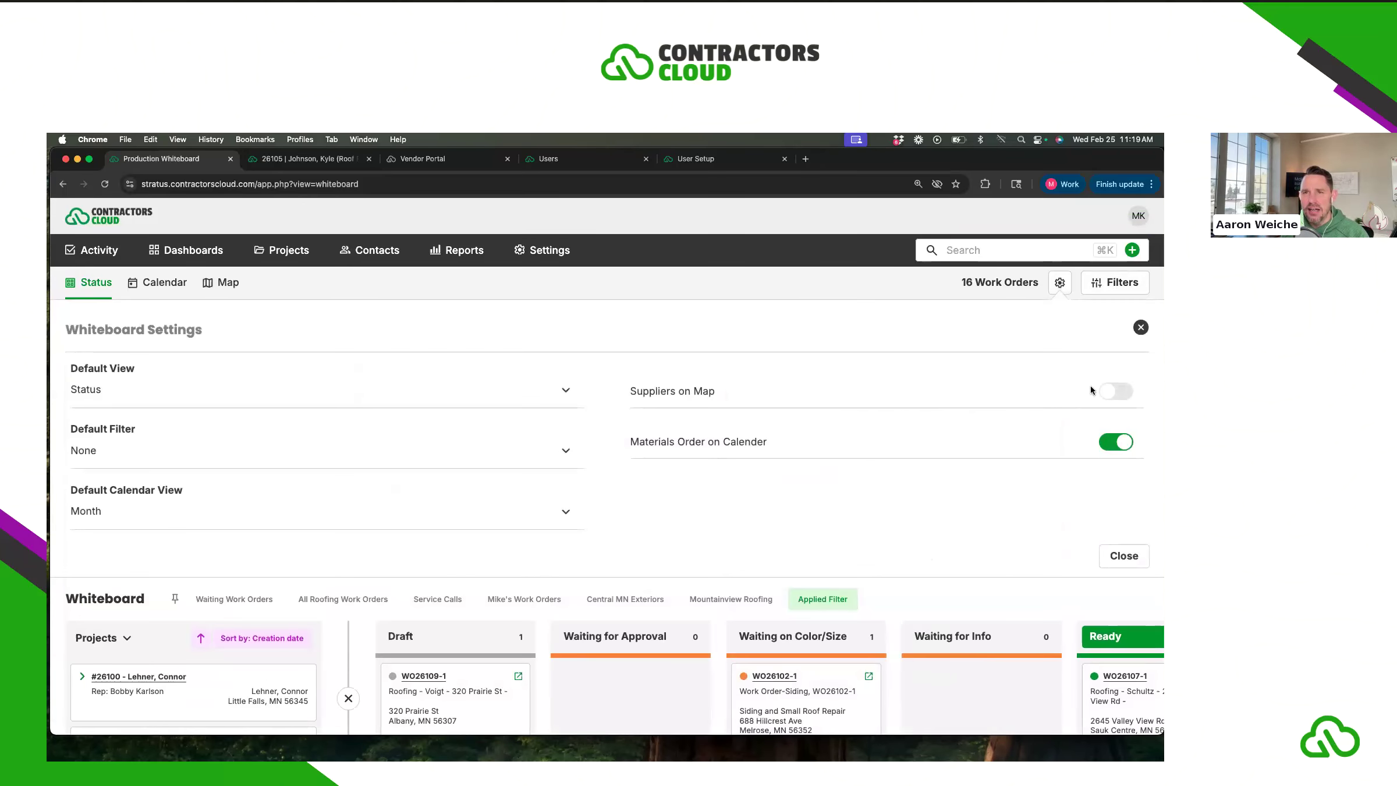
click(1141, 328)
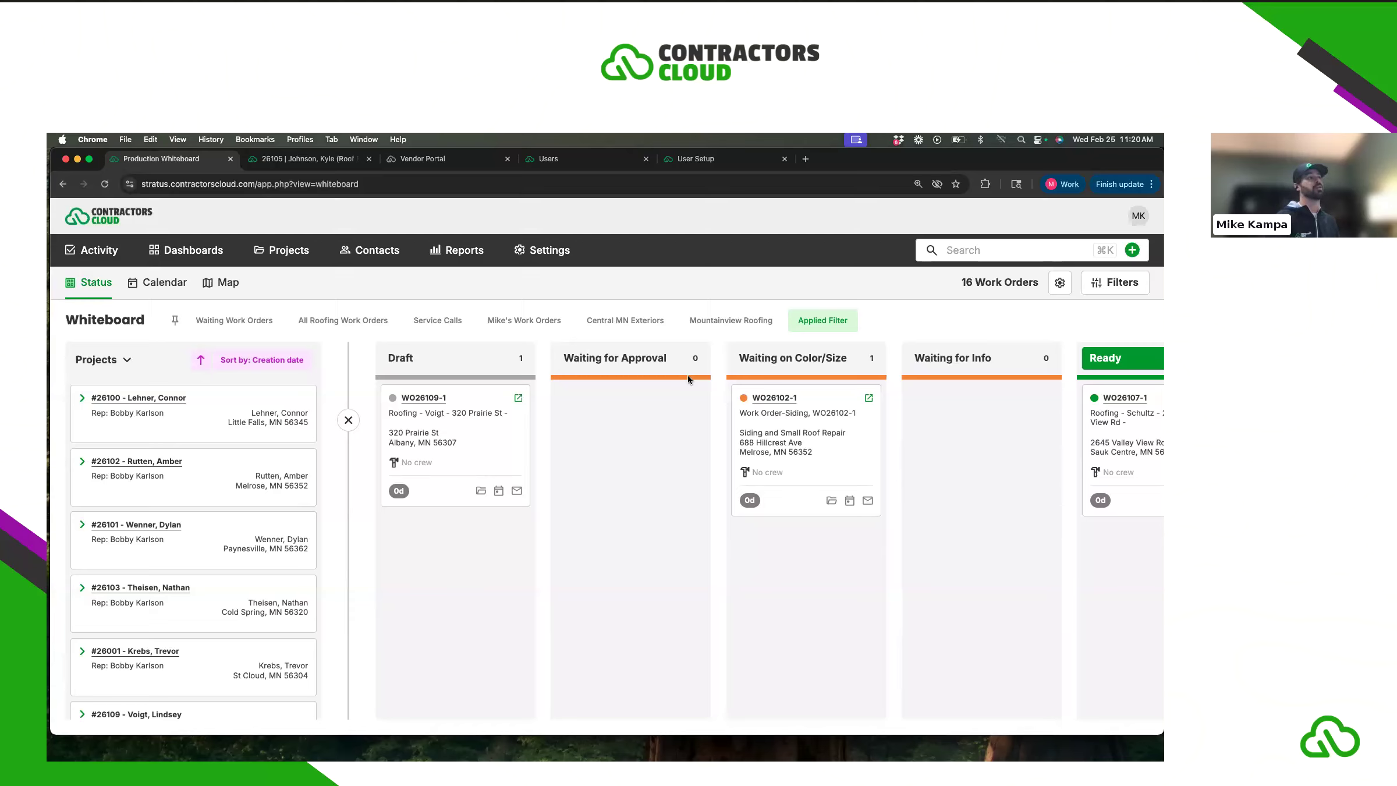
scroll(729, 424, right, 5)
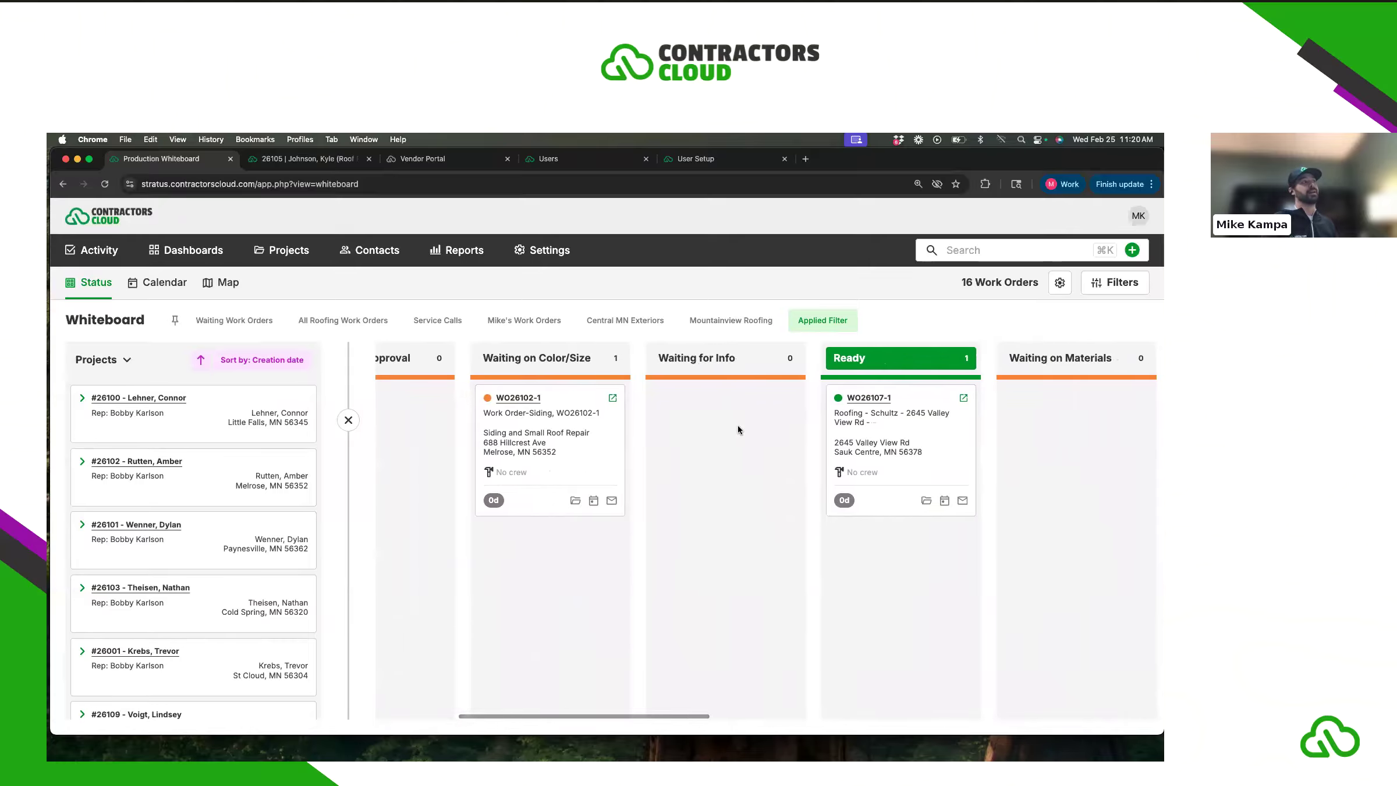
scroll(738, 430, right, 2)
scroll(738, 428, right, 6)
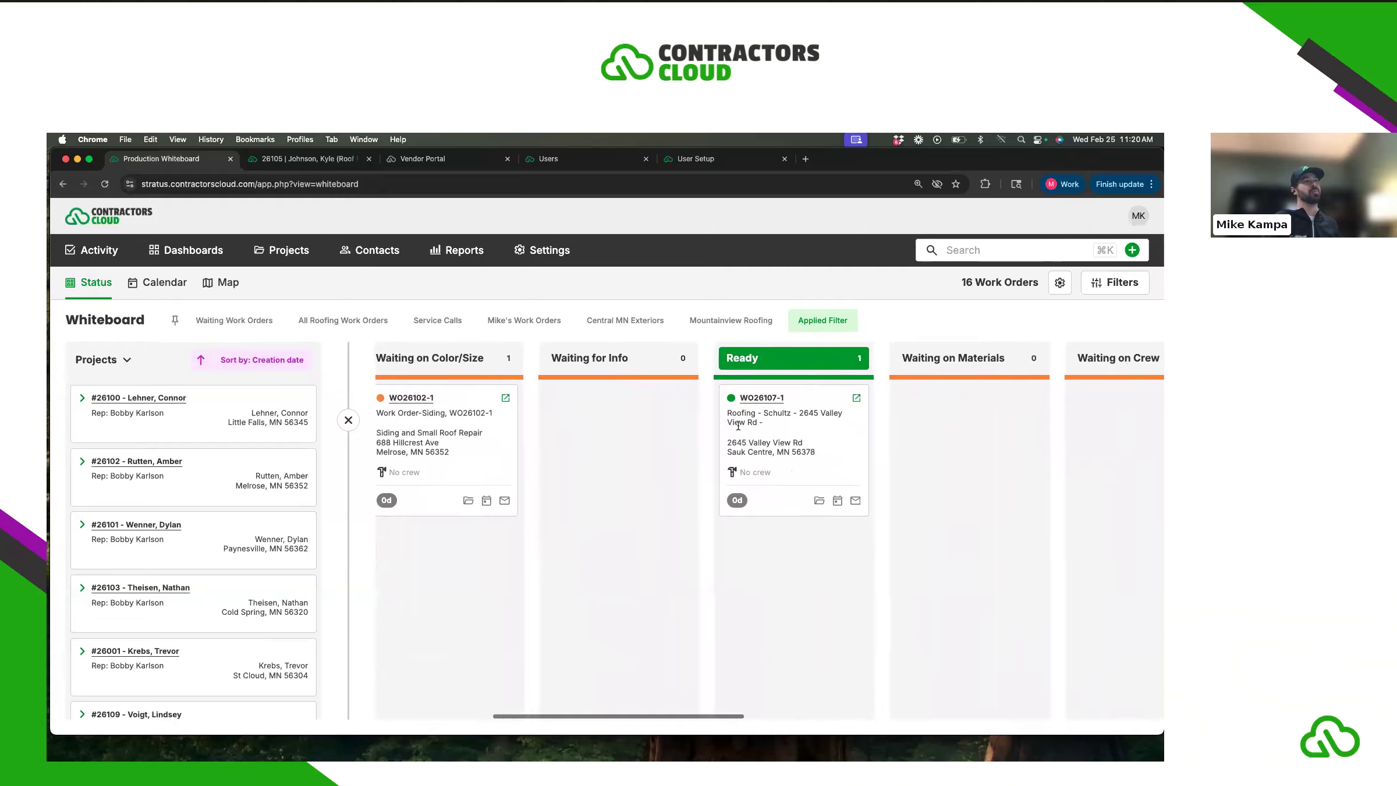
scroll(737, 426, right, 1)
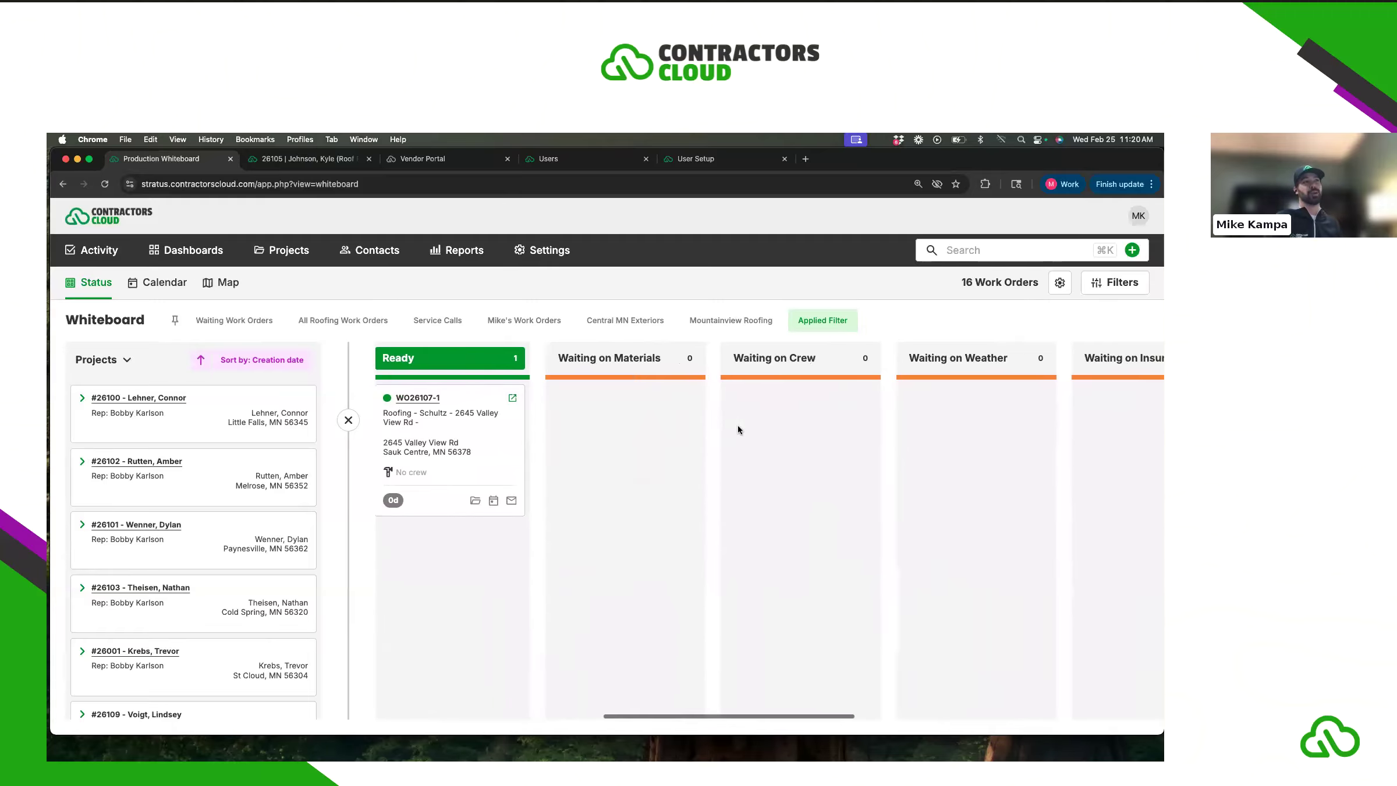
scroll(701, 398, right, 1)
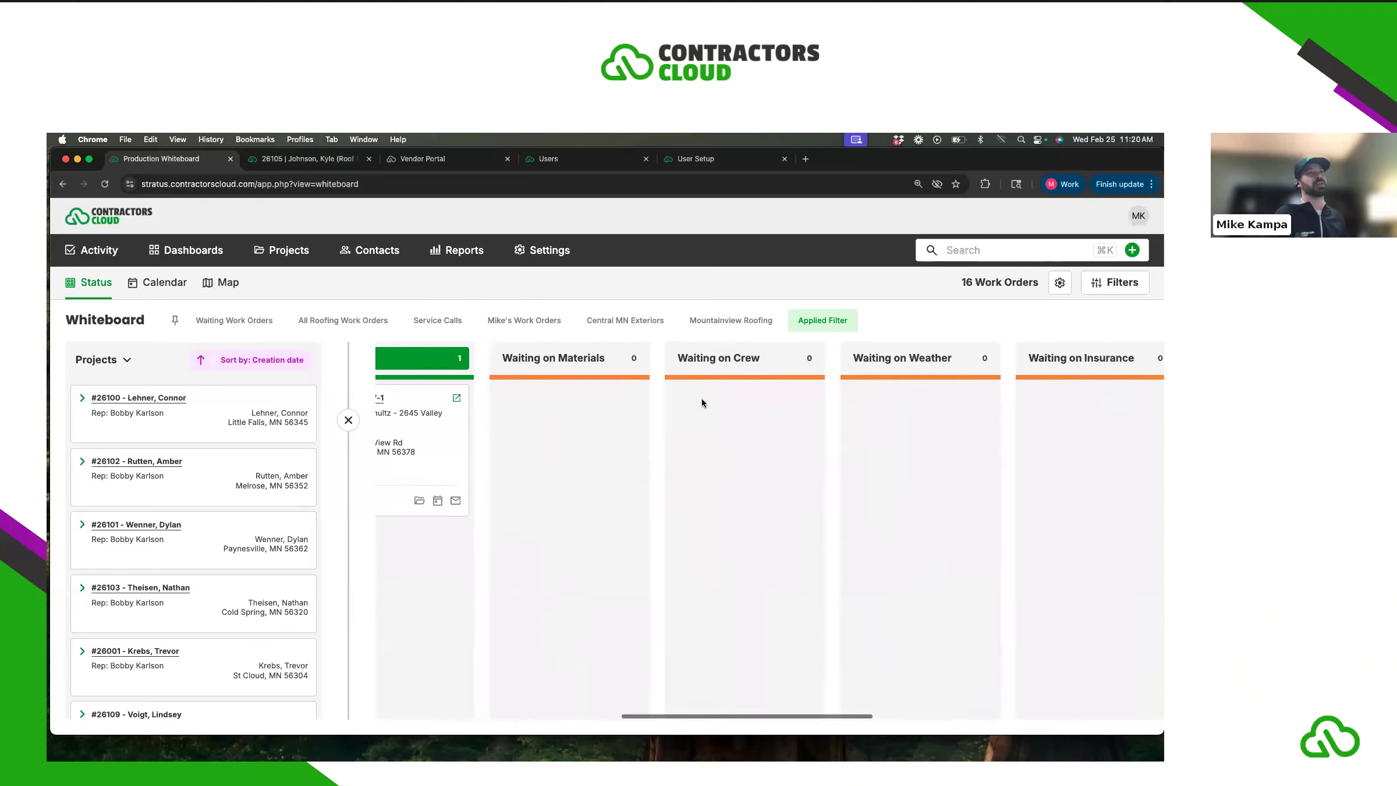
click(1118, 285)
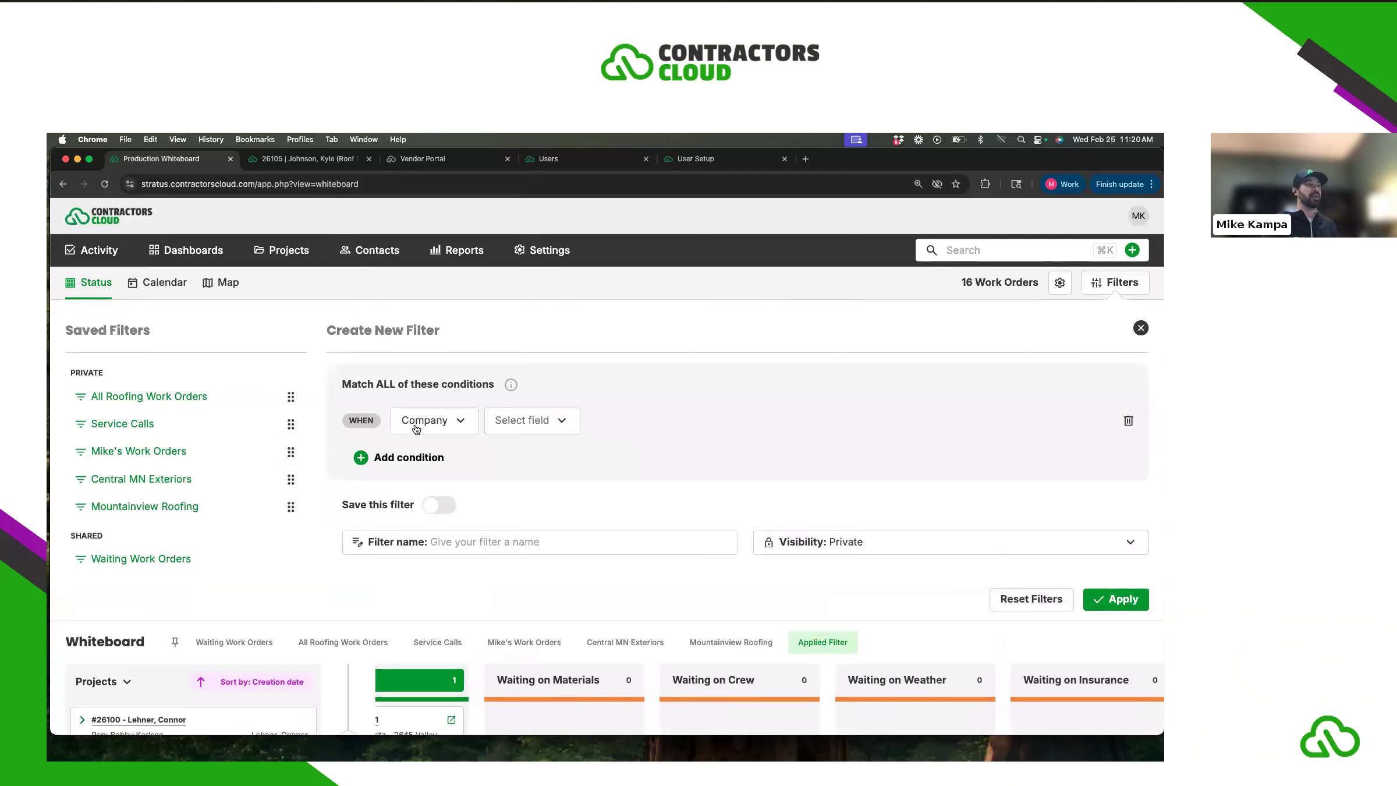
- Start a filter condition on Trade Name with the 'is not in' operator
click(436, 430)
scroll(444, 512, down, 3)
click(440, 552)
click(520, 426)
click(514, 430)
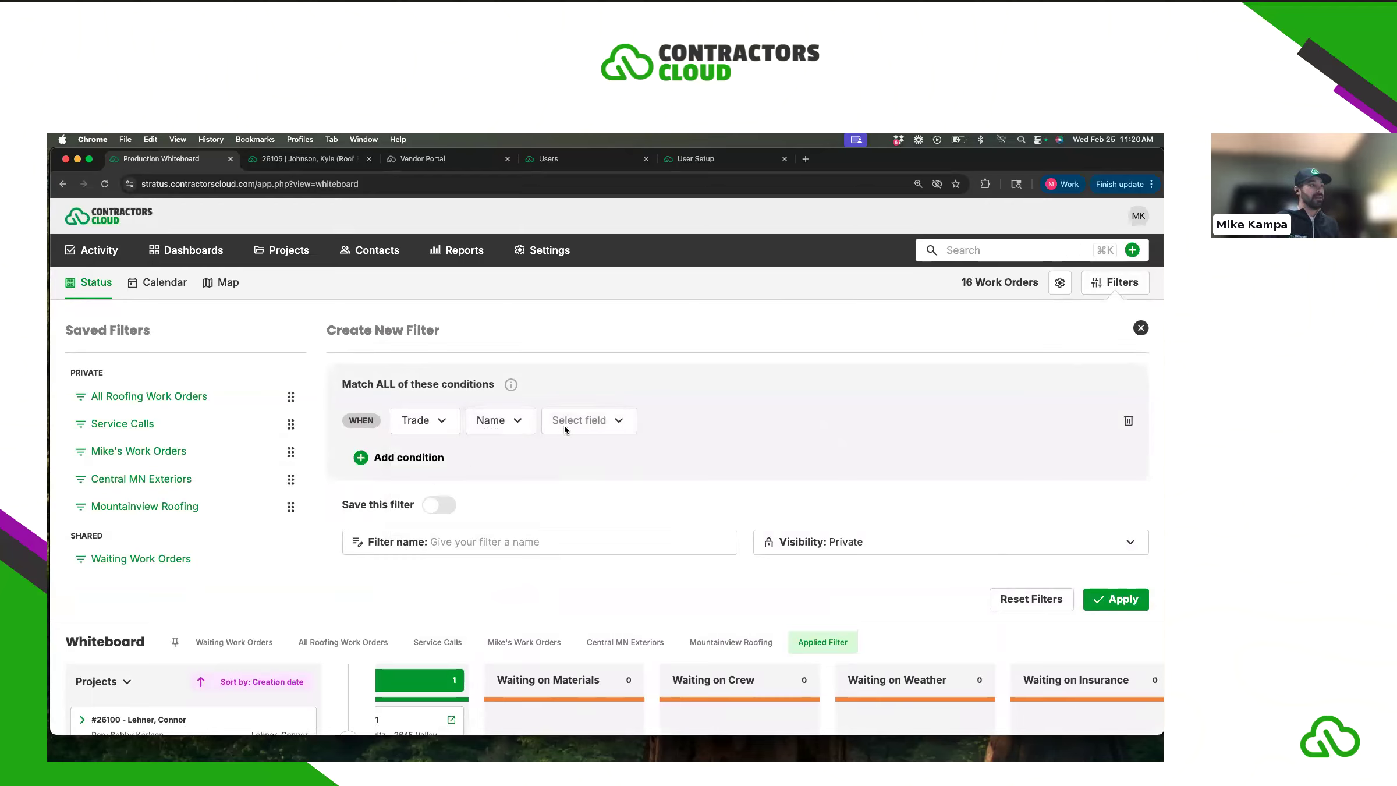
click(563, 424)
click(586, 541)
- Pick Fencing as the custom excluded trade and apply the filter
click(679, 422)
click(687, 432)
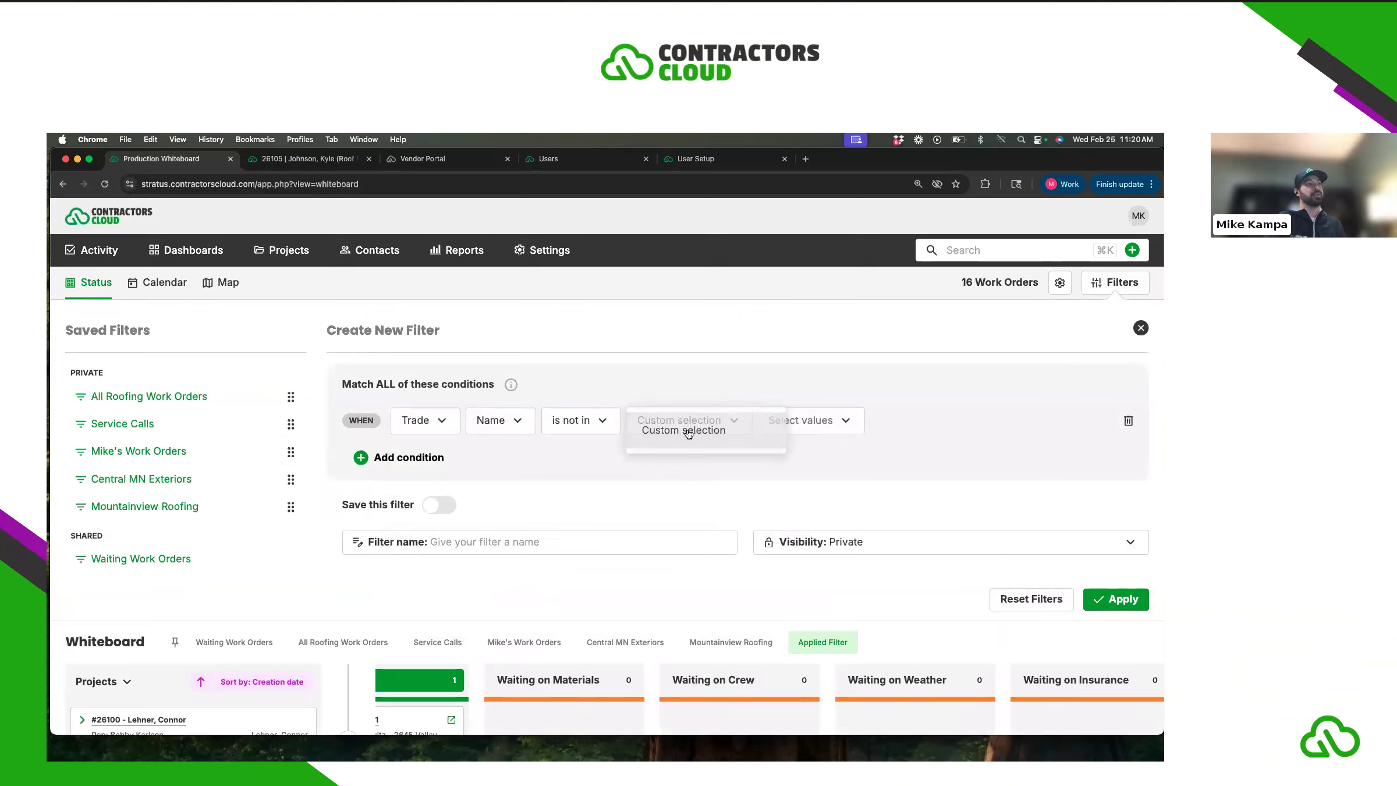
click(783, 418)
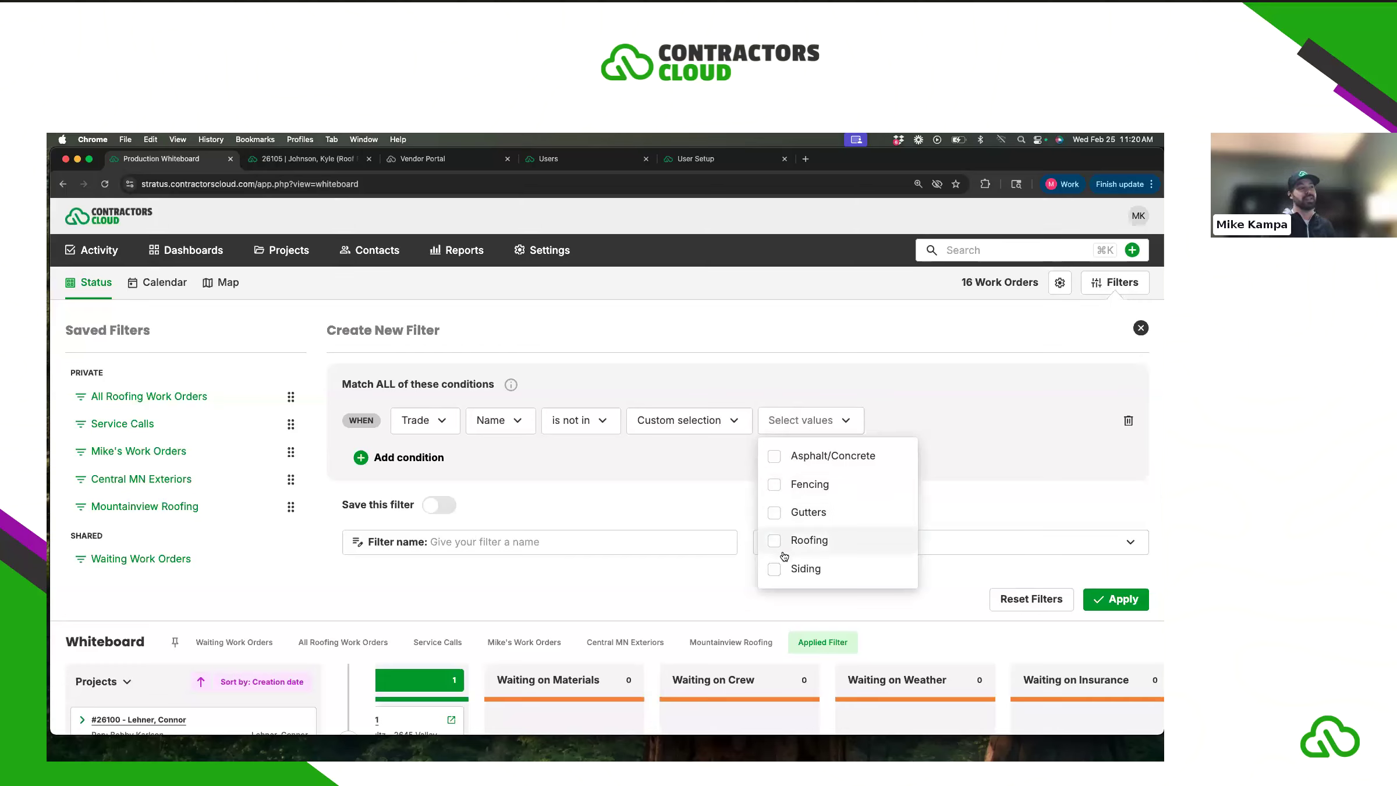
click(778, 487)
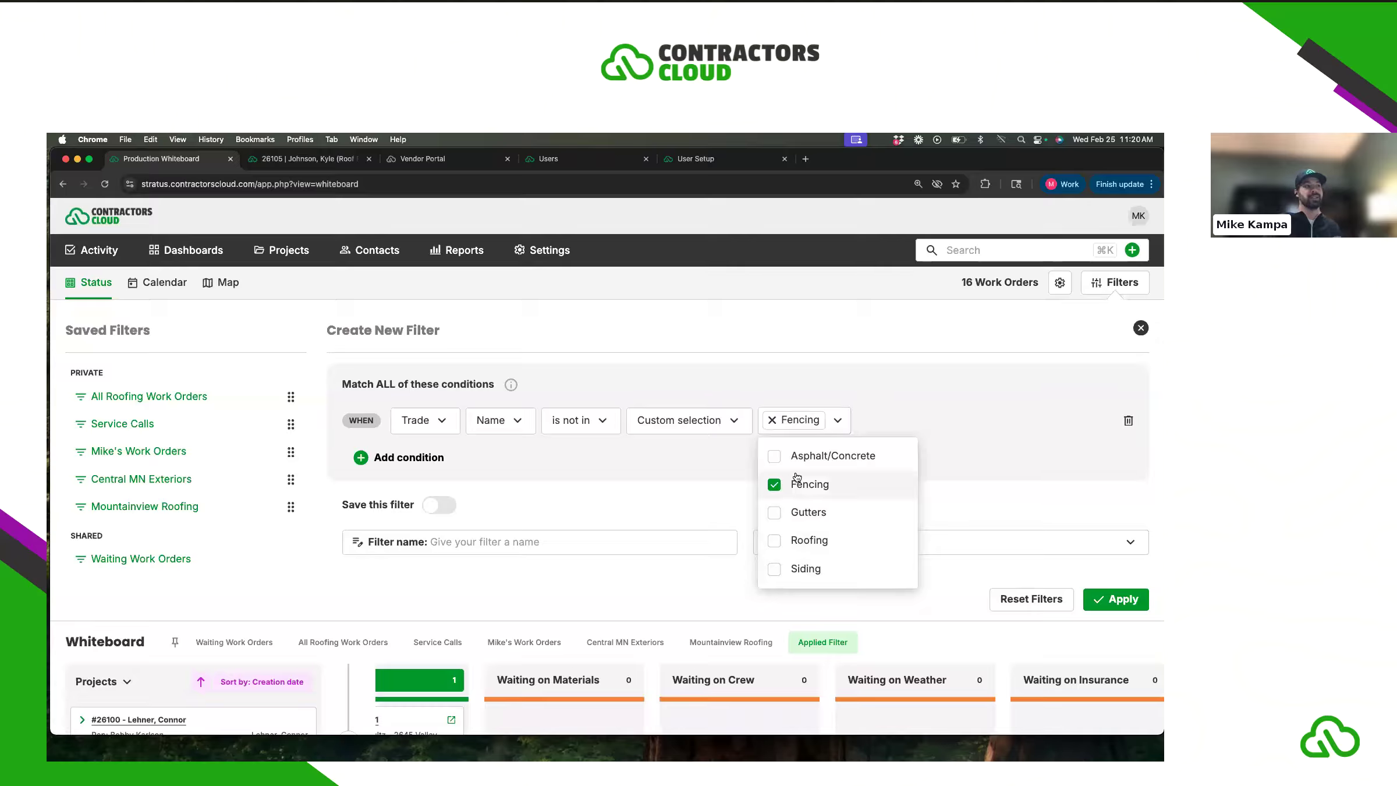
click(1002, 517)
click(1112, 608)
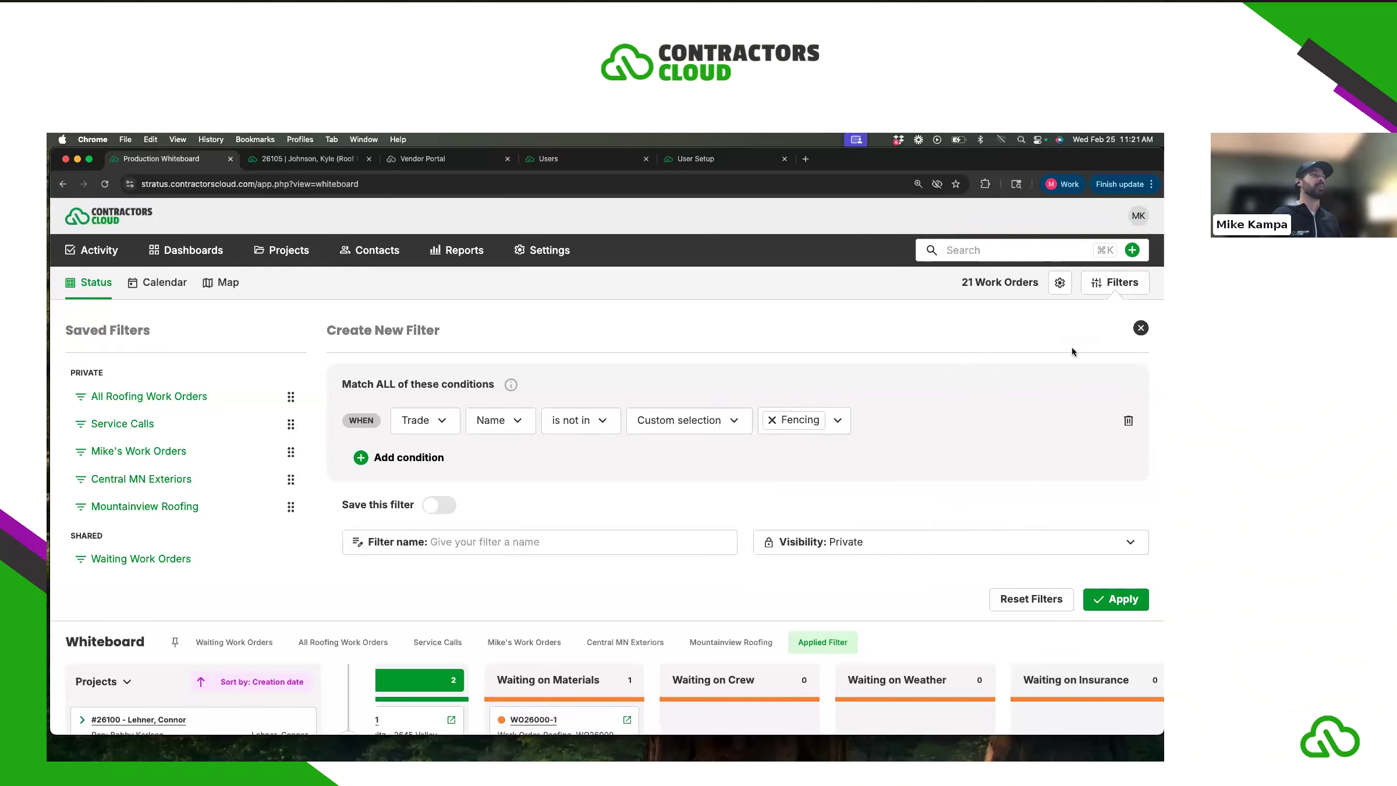
click(1141, 329)
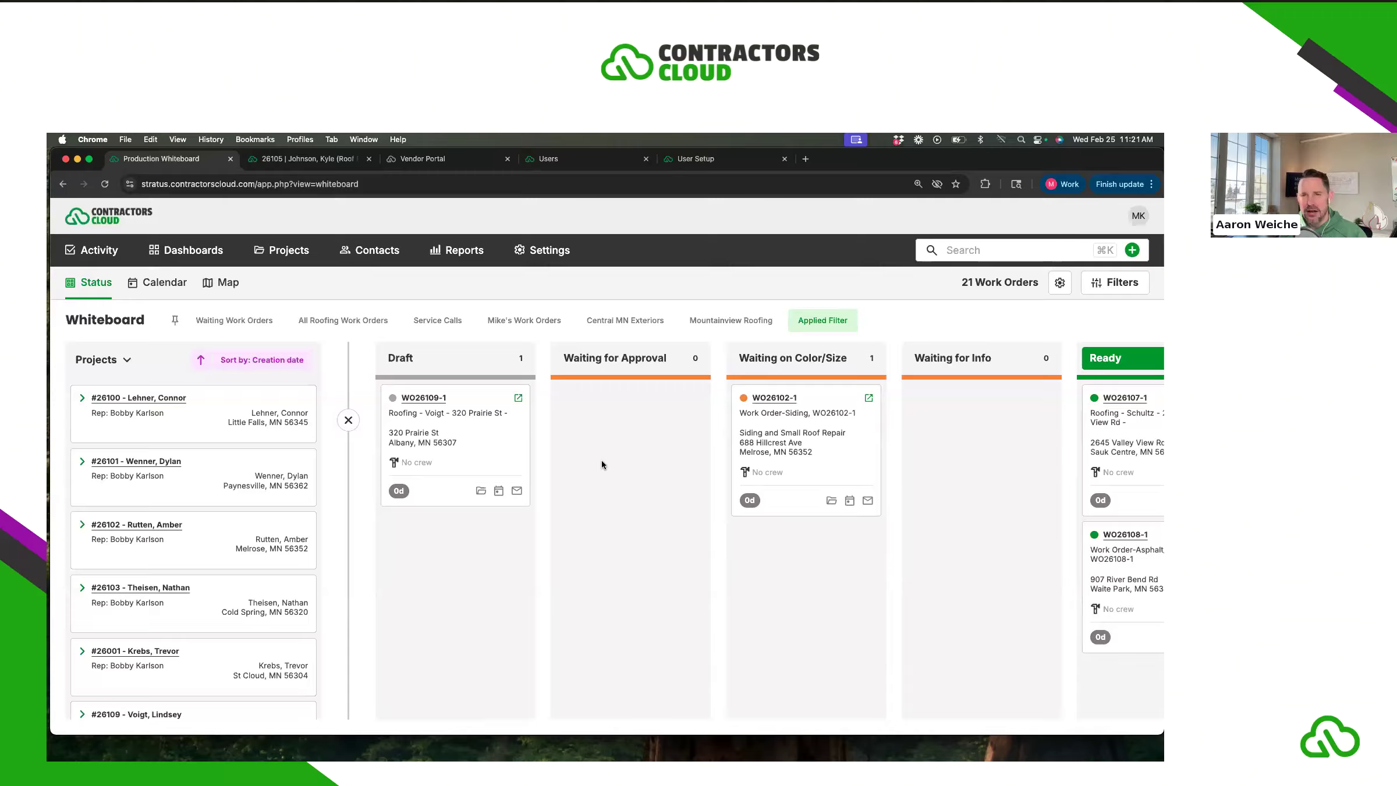
- Collapse the projects list and scroll across the full-width status columns
click(347, 420)
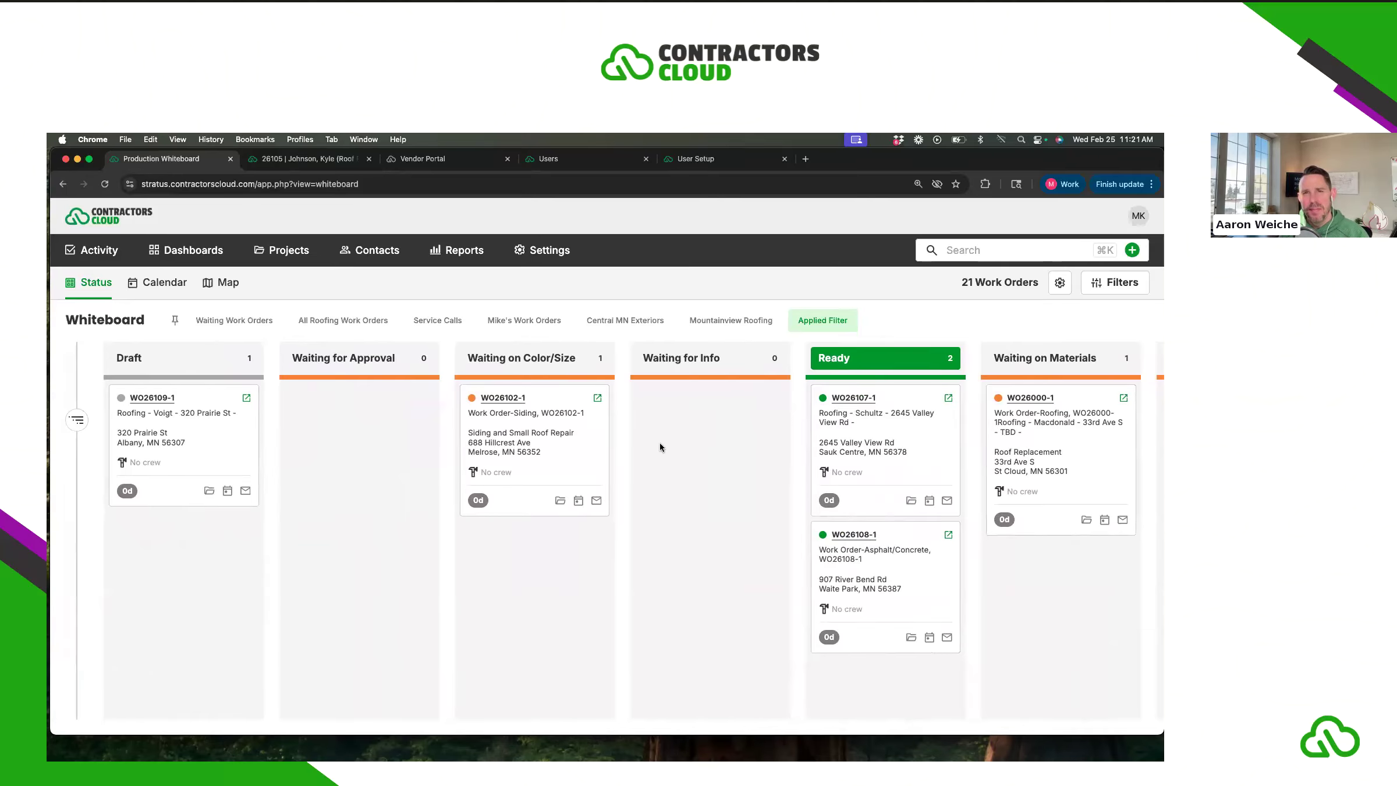
scroll(672, 440, right, 3)
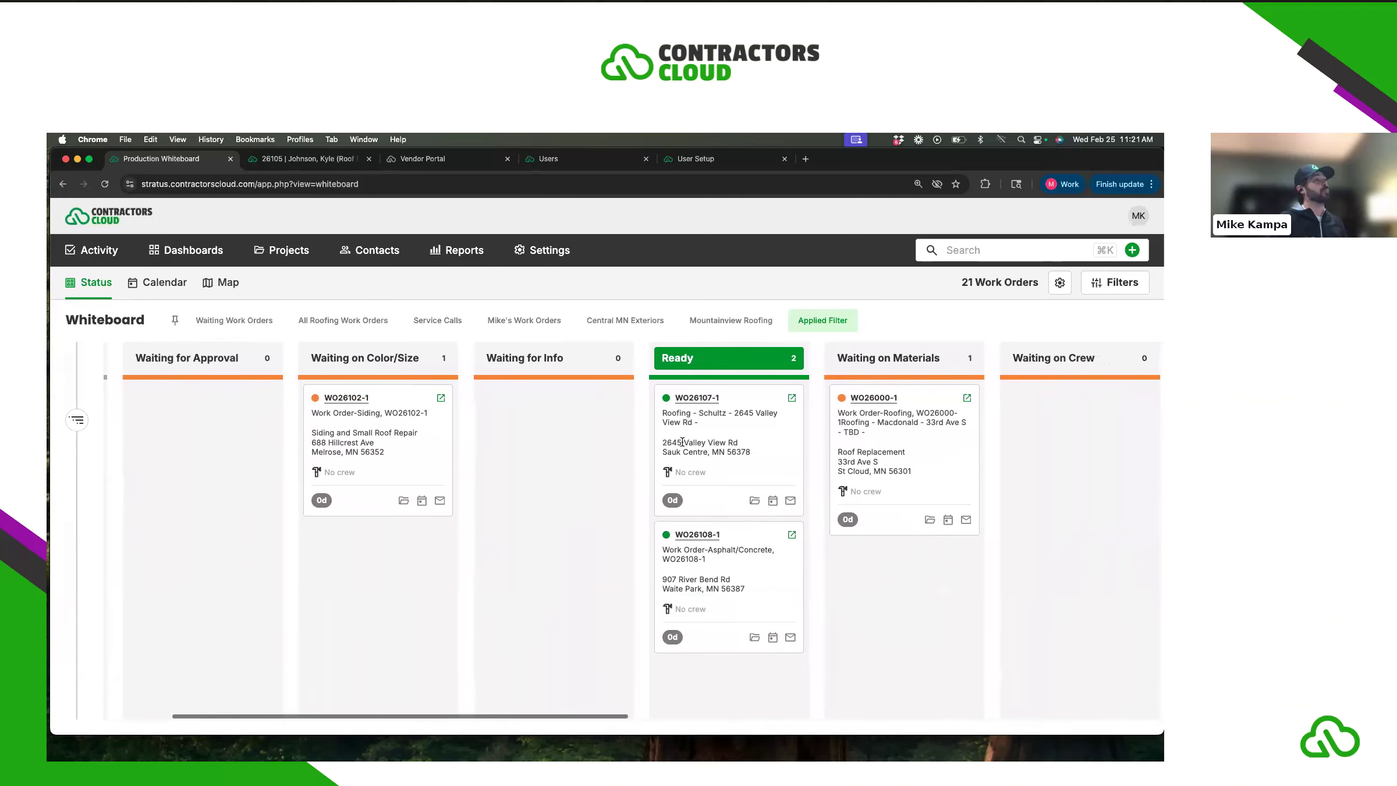
scroll(682, 442, right, 3)
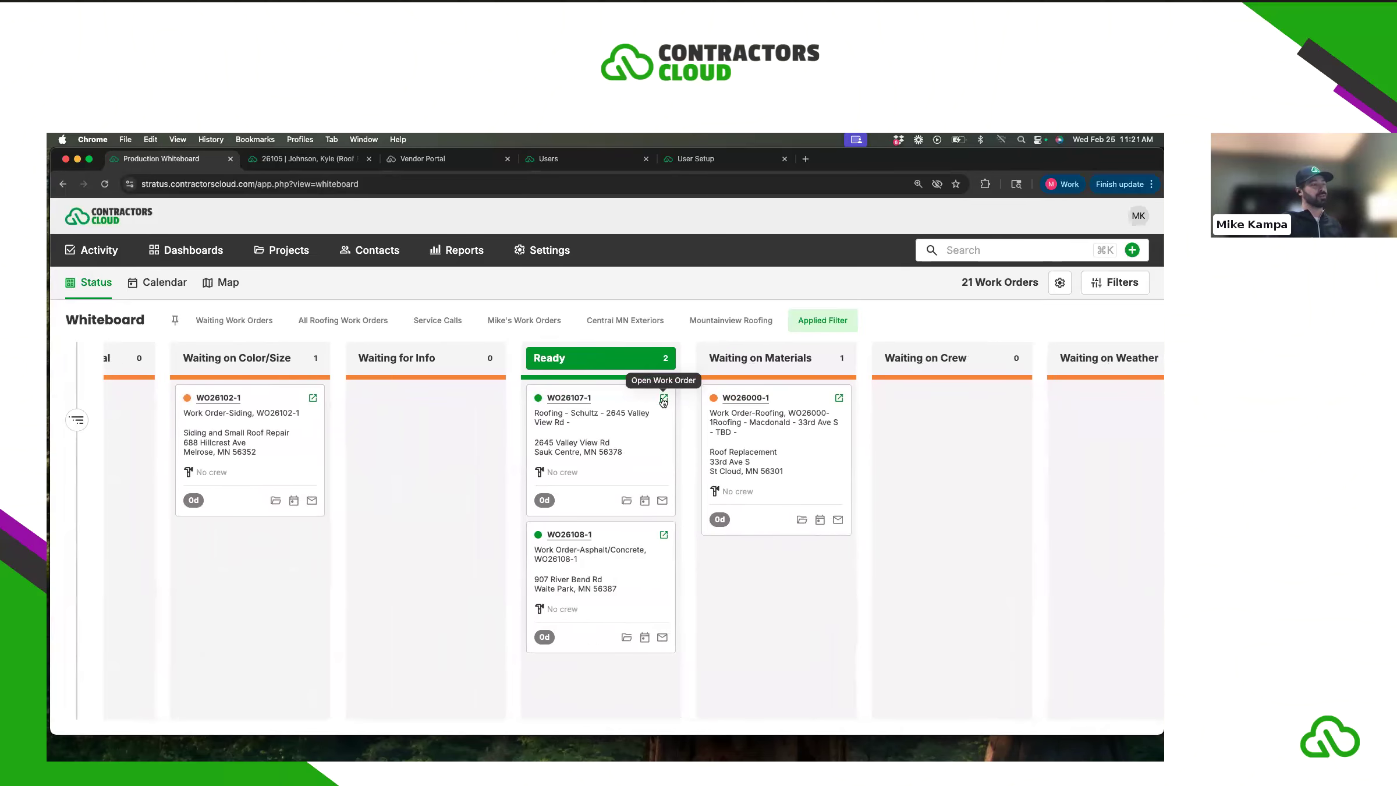
click(664, 398)
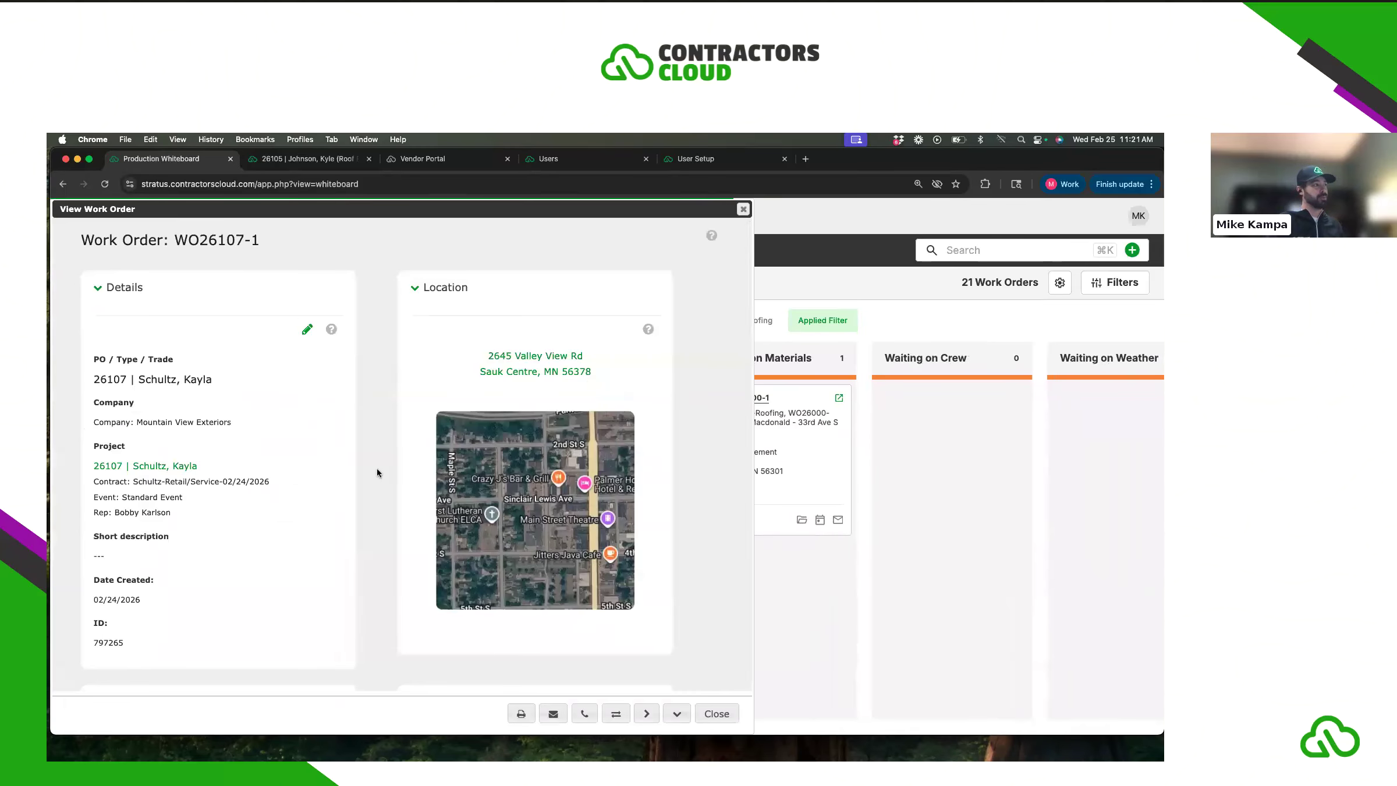
scroll(377, 469, down, 15)
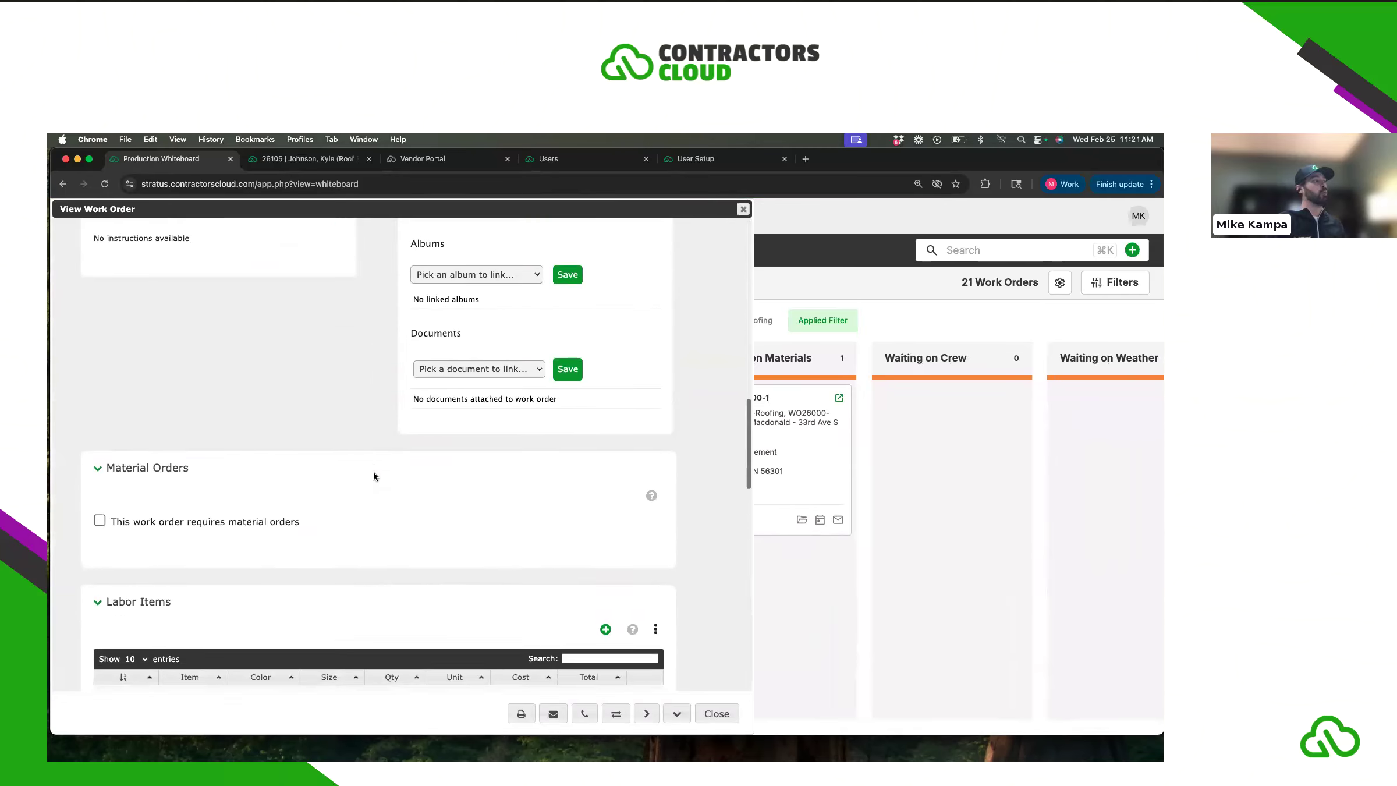
scroll(373, 472, down, 12)
scroll(379, 475, up, 2)
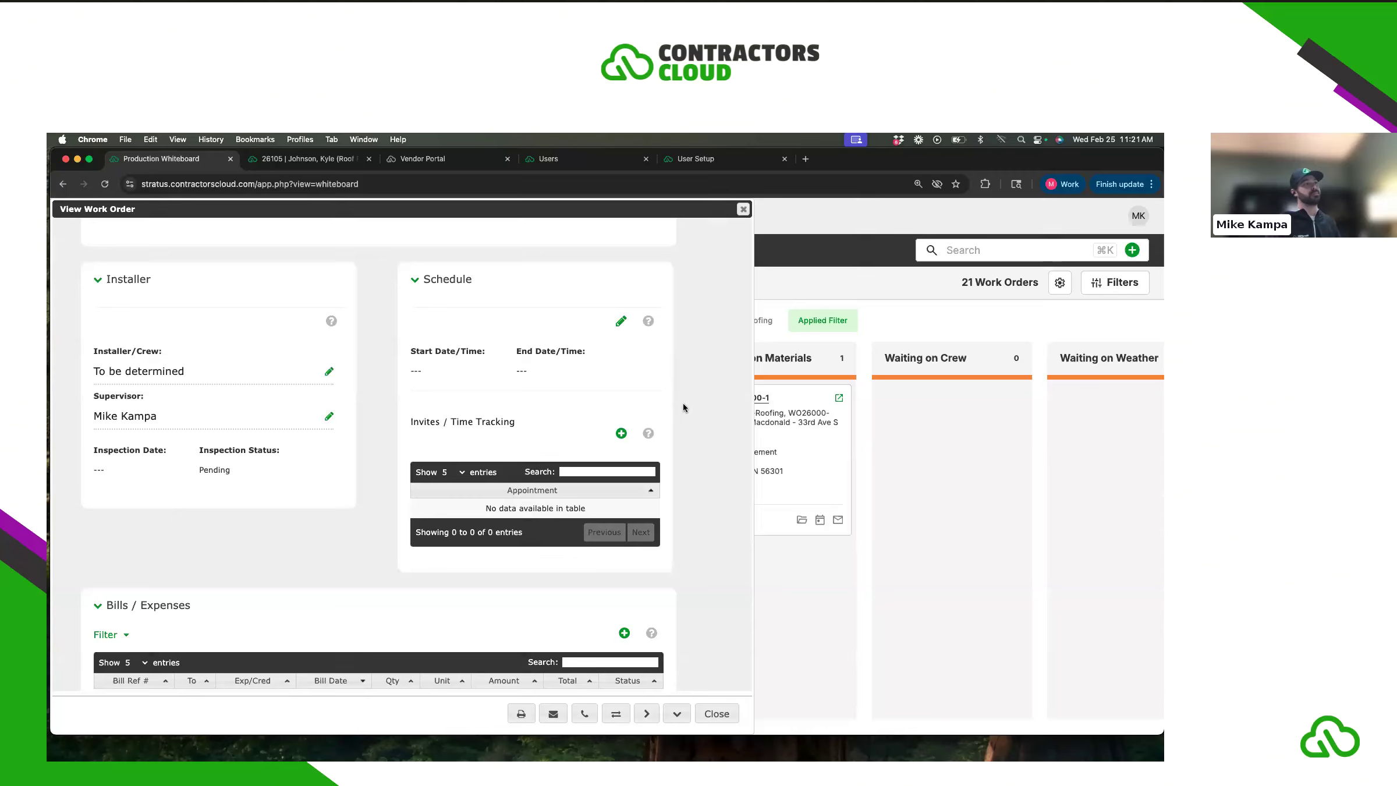
drag(412, 424, 513, 423)
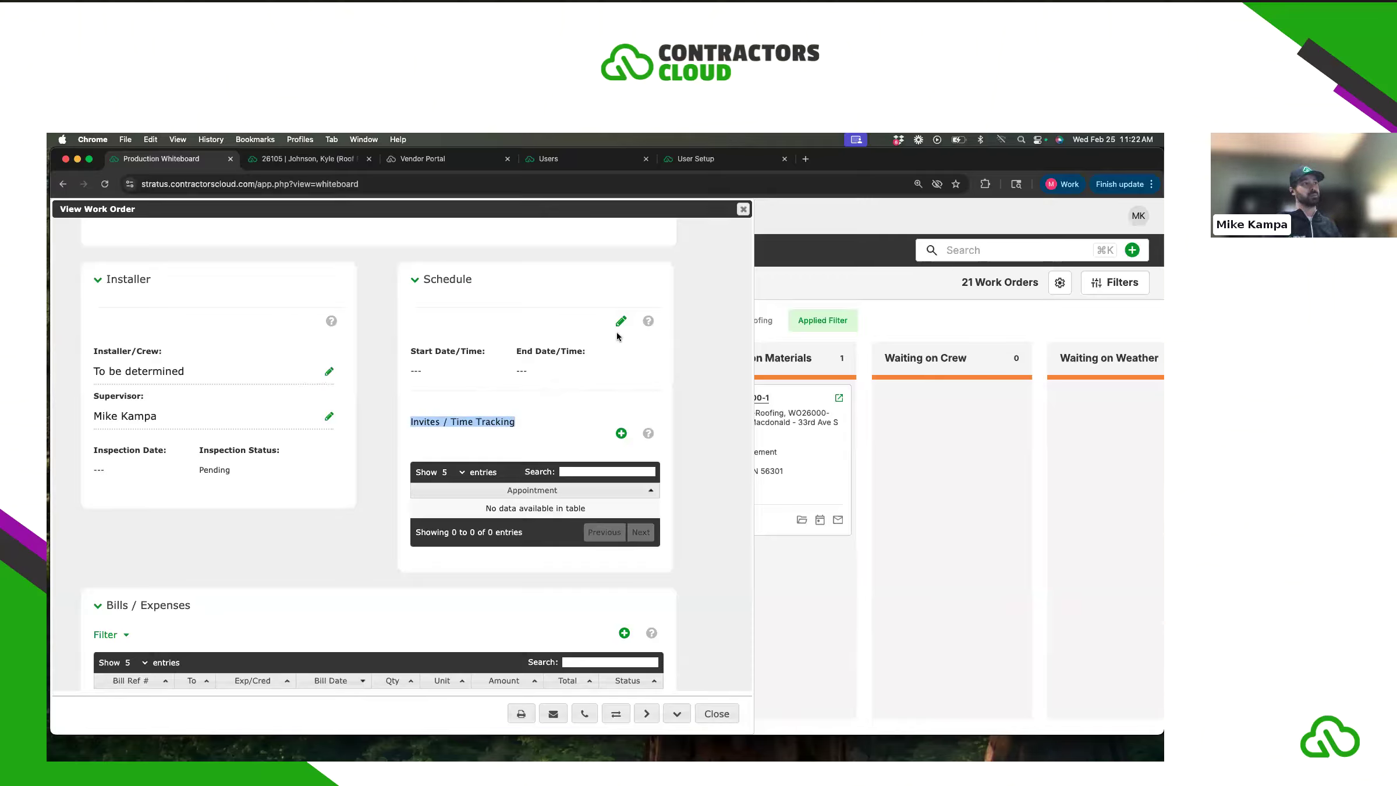
click(482, 426)
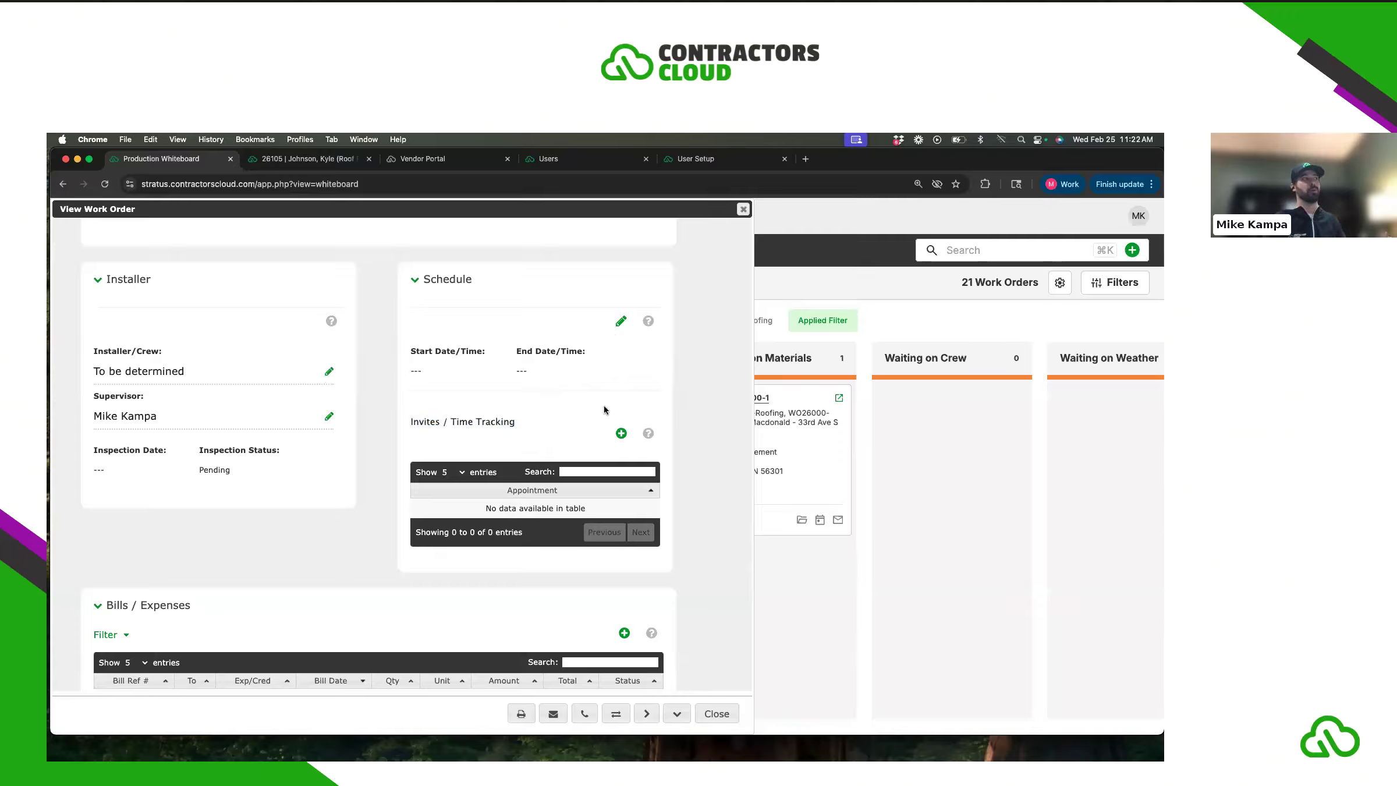
- Assign Central MN Exteriors as installer, schedule 03/03/2026, and start a new appointment
click(328, 371)
click(712, 327)
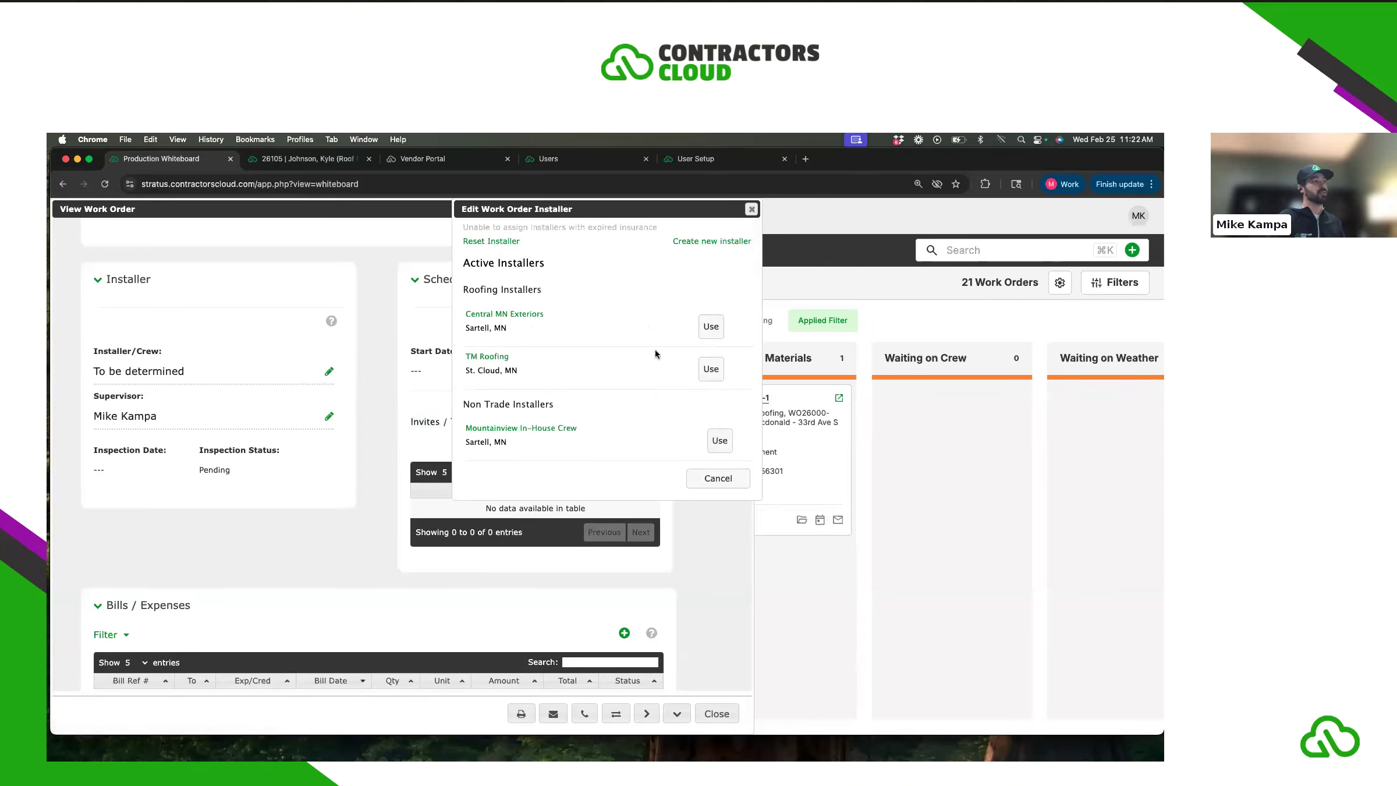
click(621, 321)
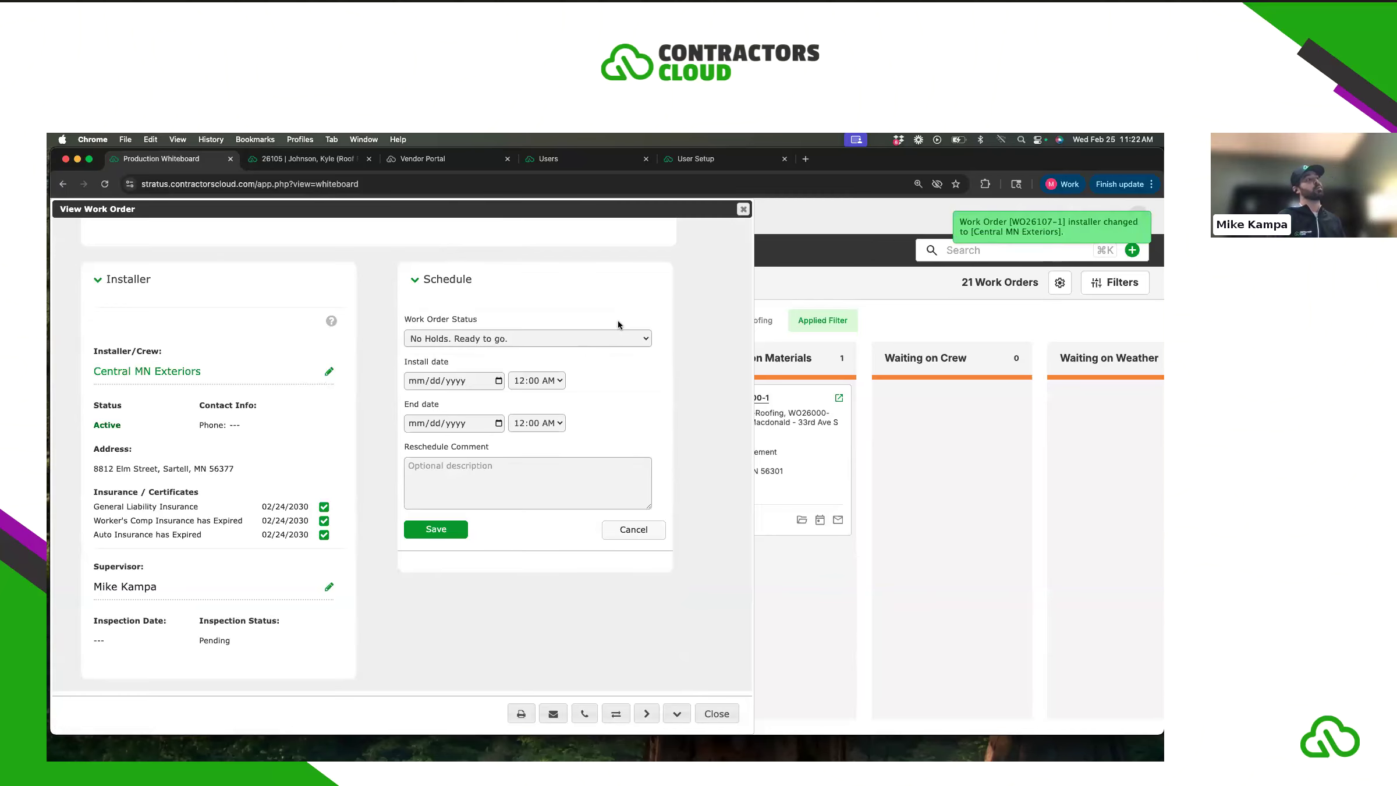
click(496, 379)
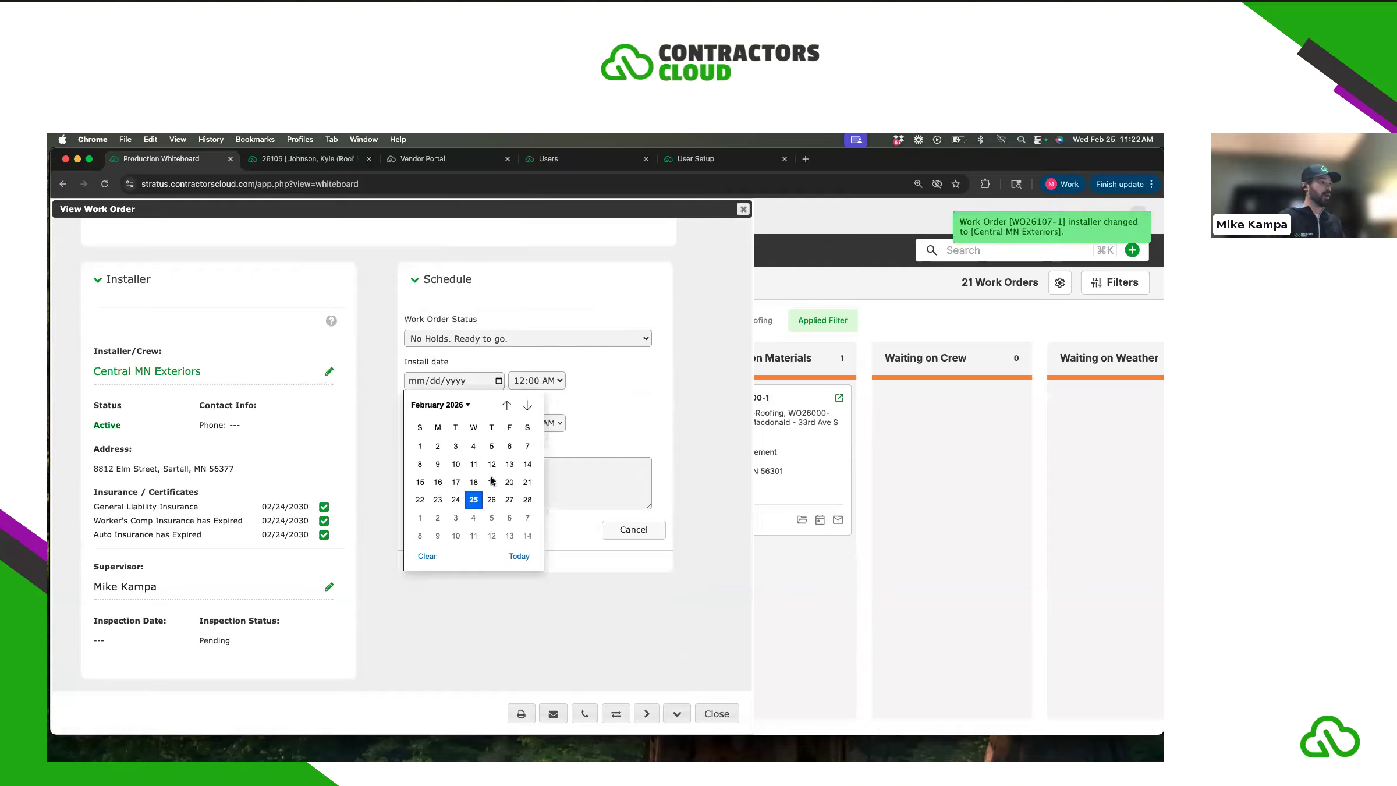
click(456, 518)
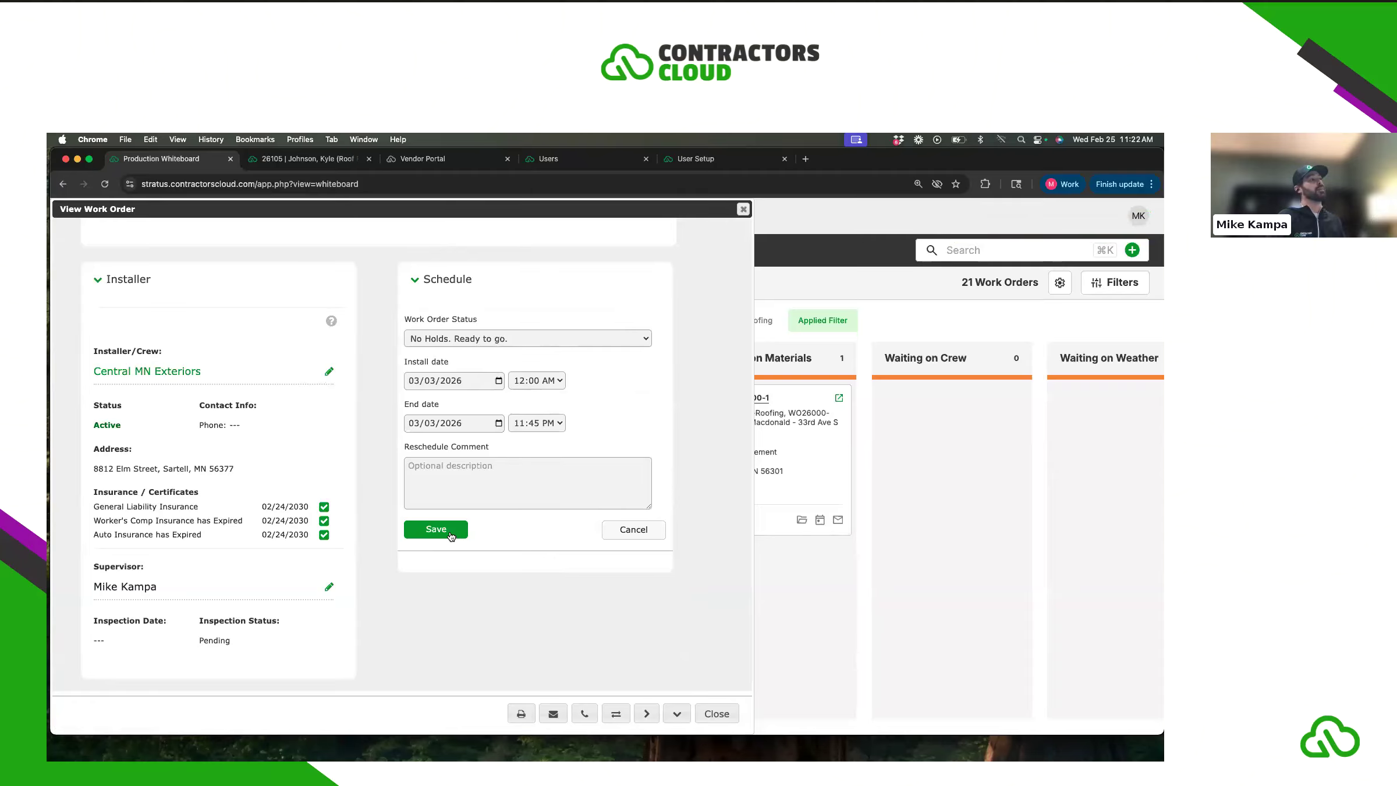
click(450, 530)
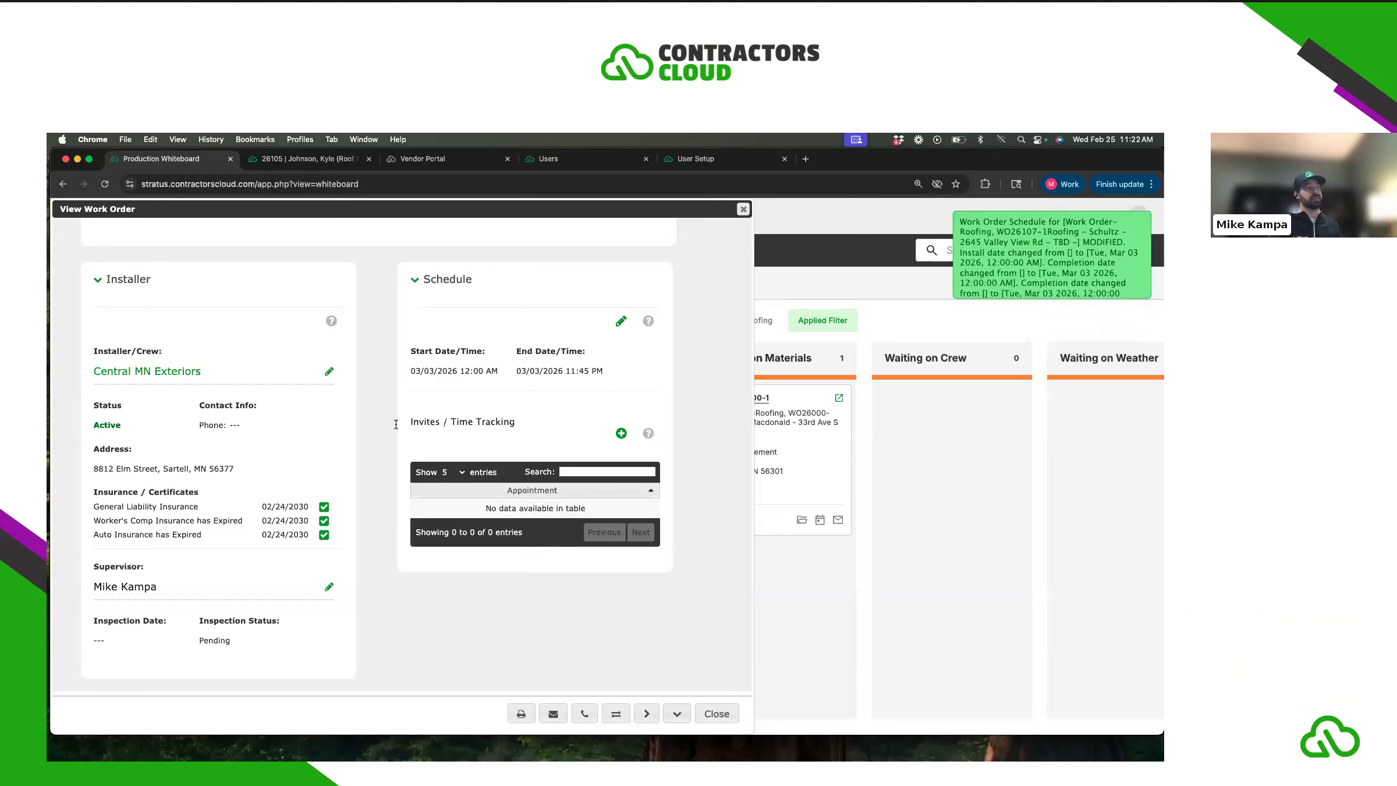
click(620, 433)
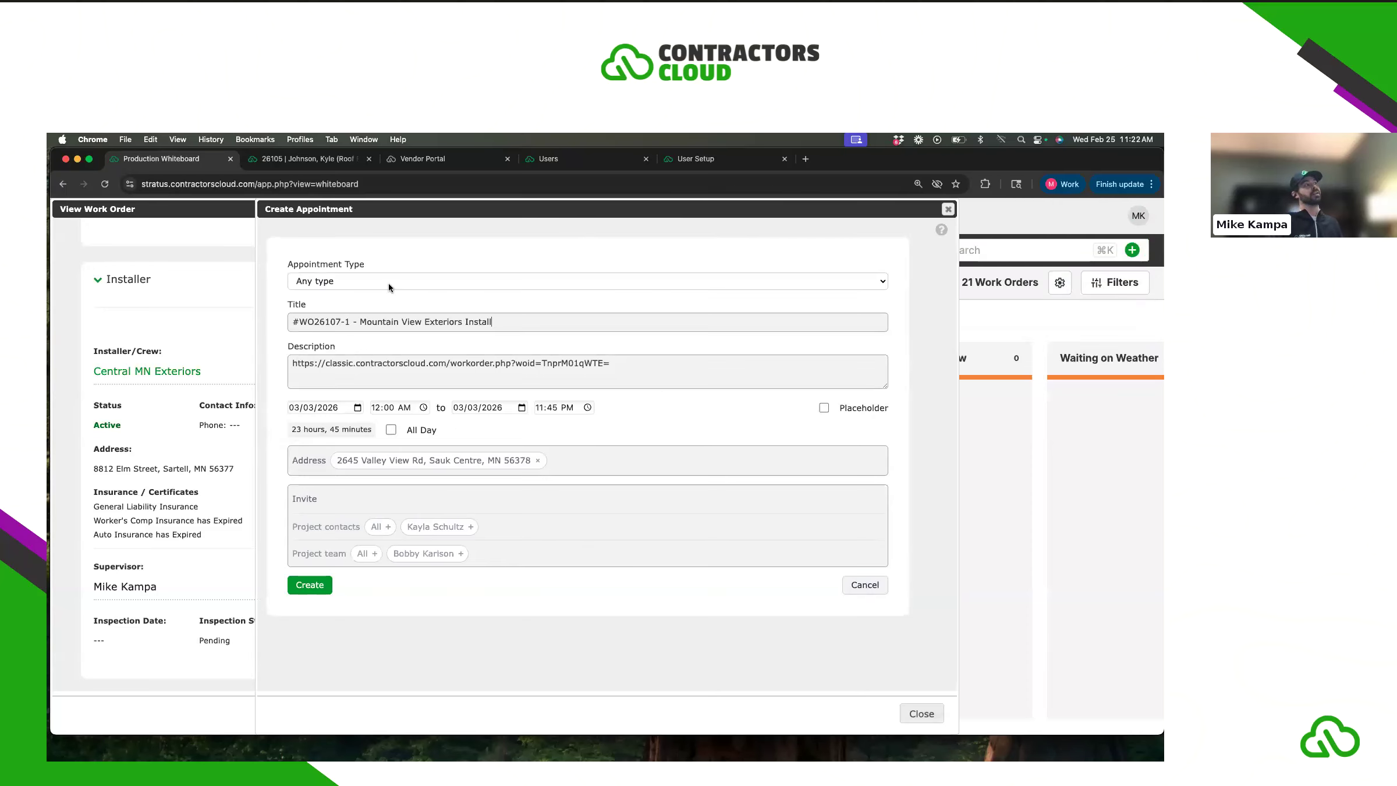
- Make it a Customer Appointment and remove the project team member from the invitees
click(389, 283)
click(386, 320)
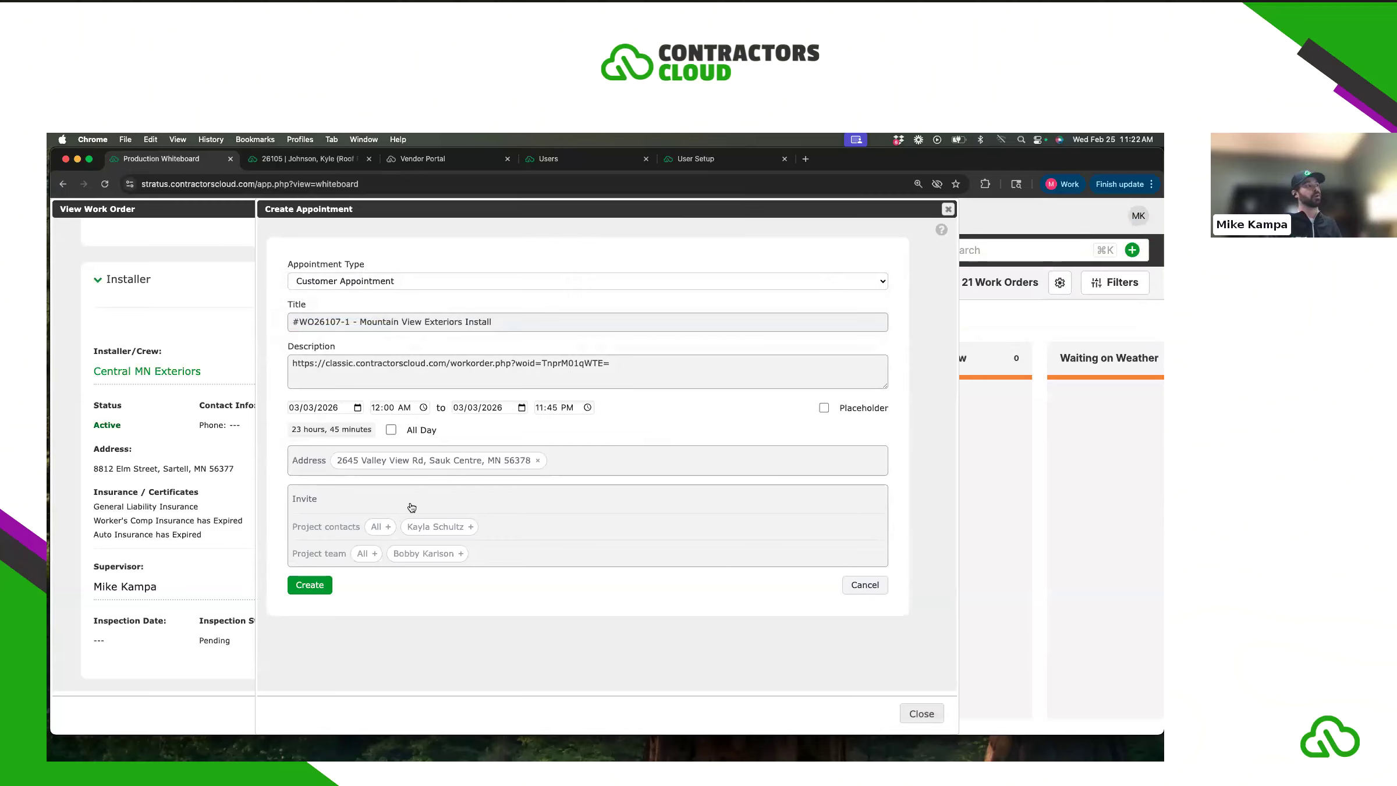
click(457, 553)
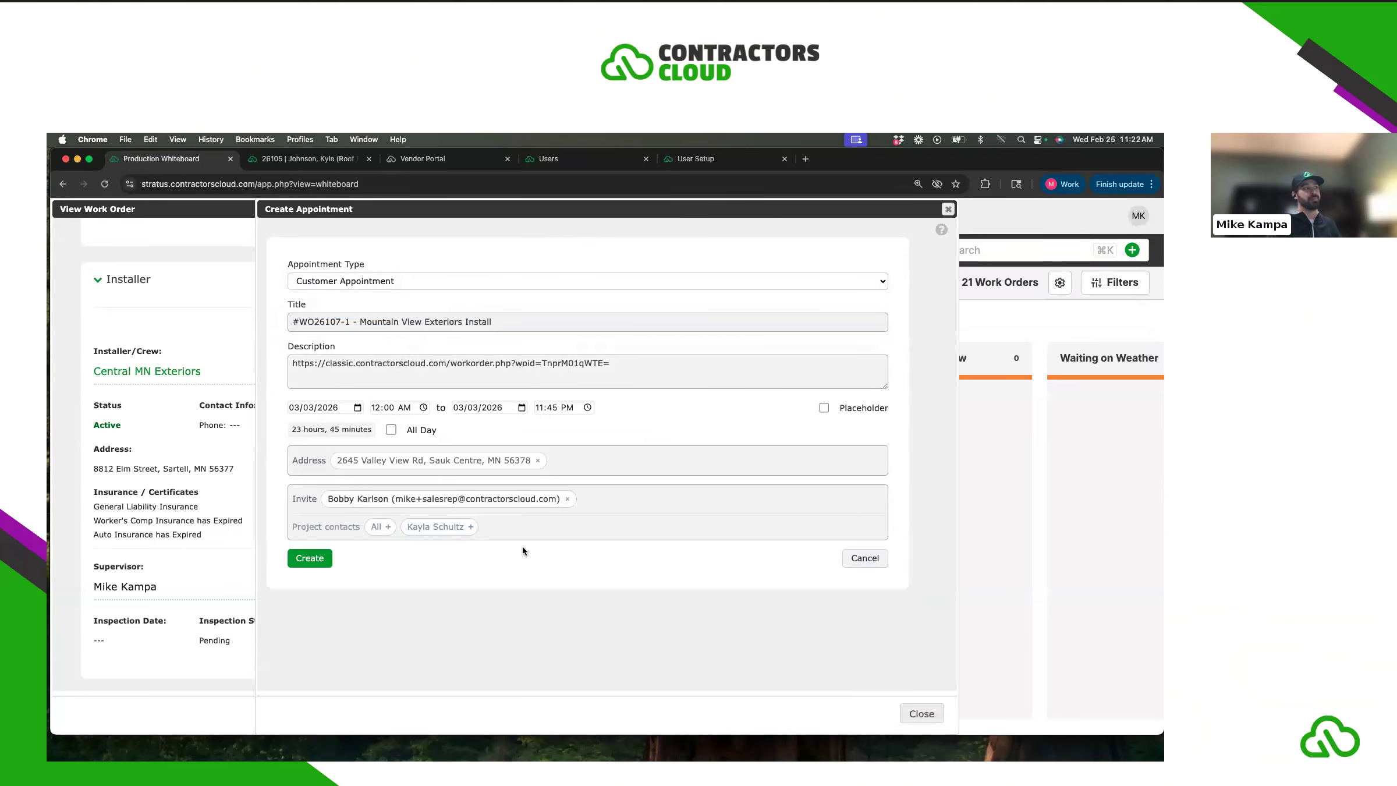
click(314, 560)
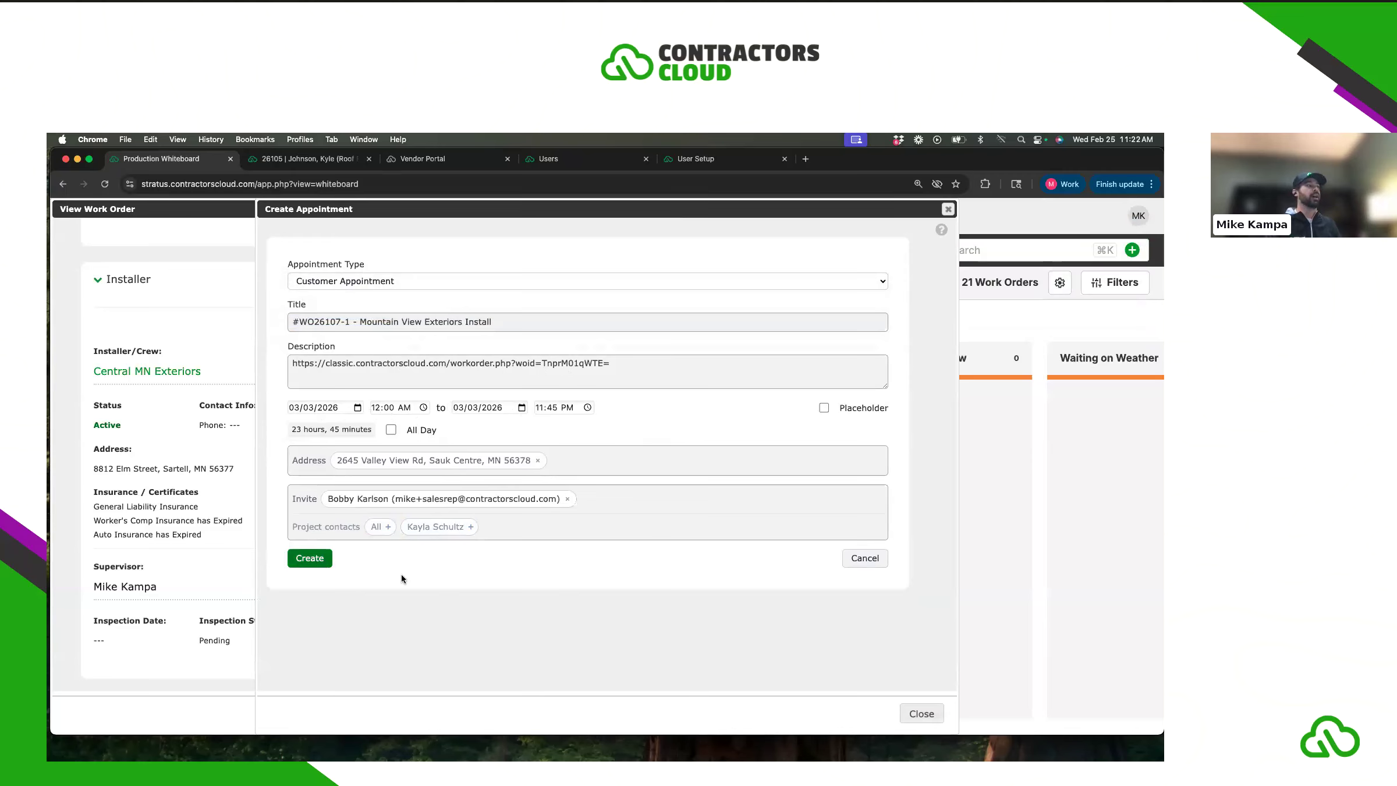
click(569, 499)
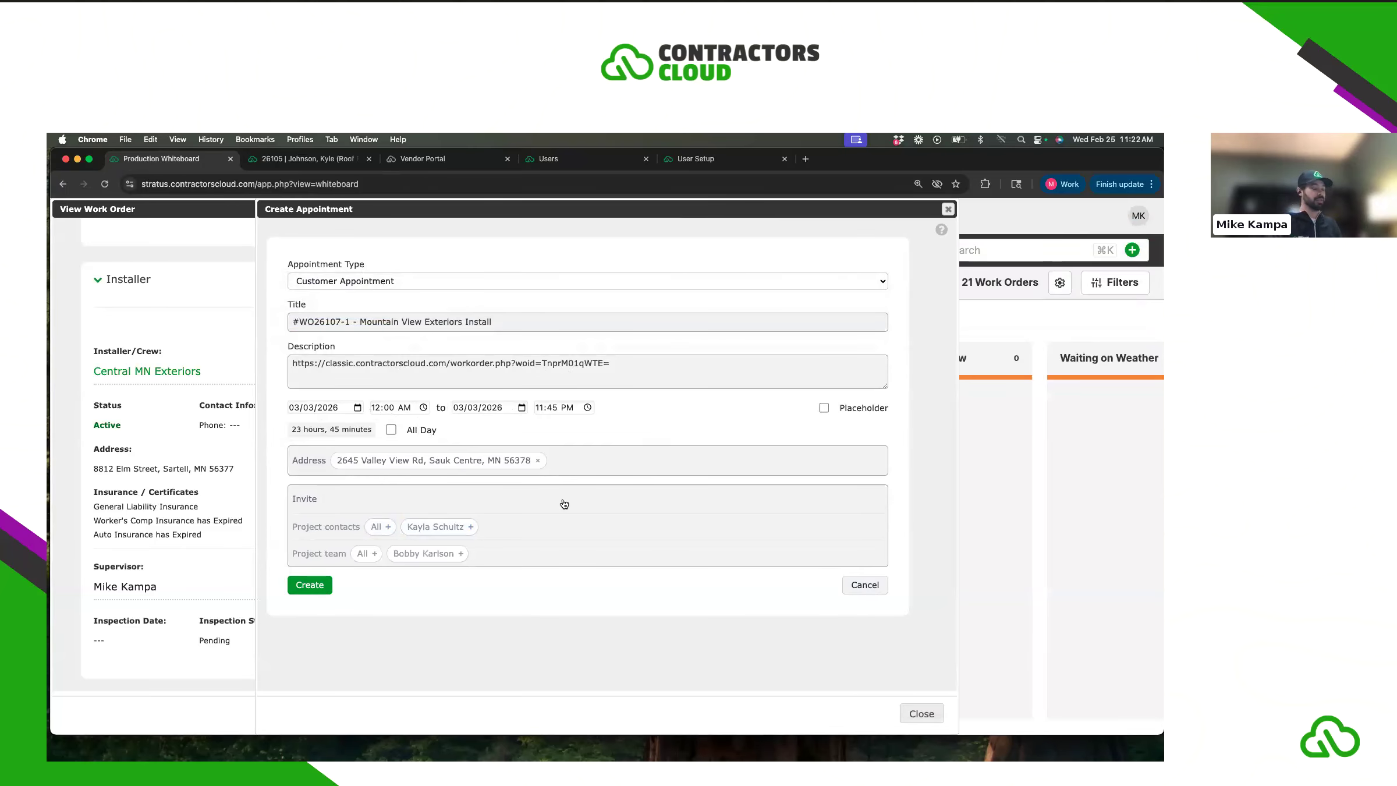
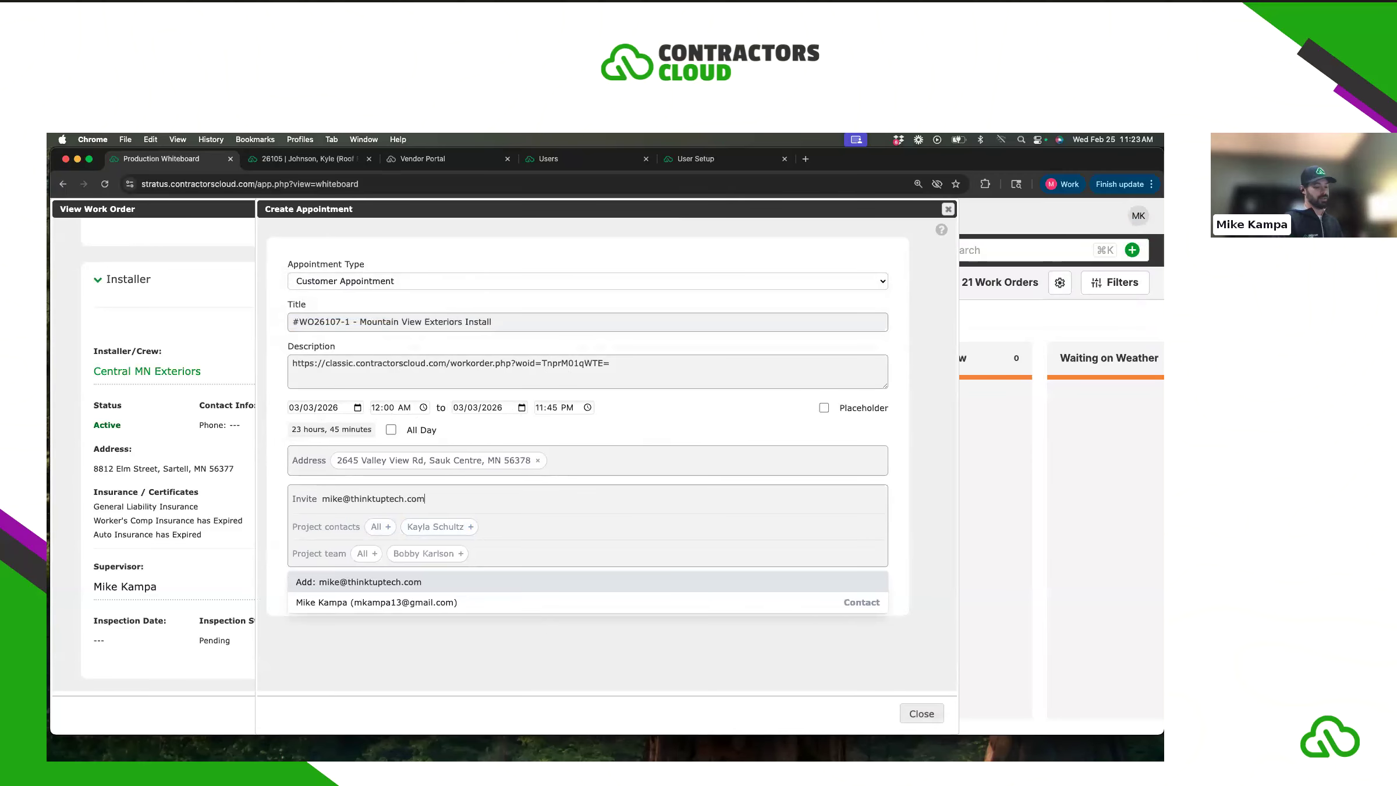
- Invite an e-mail address, create and send the appointment, then close the failed form
key(Return)
click(318, 592)
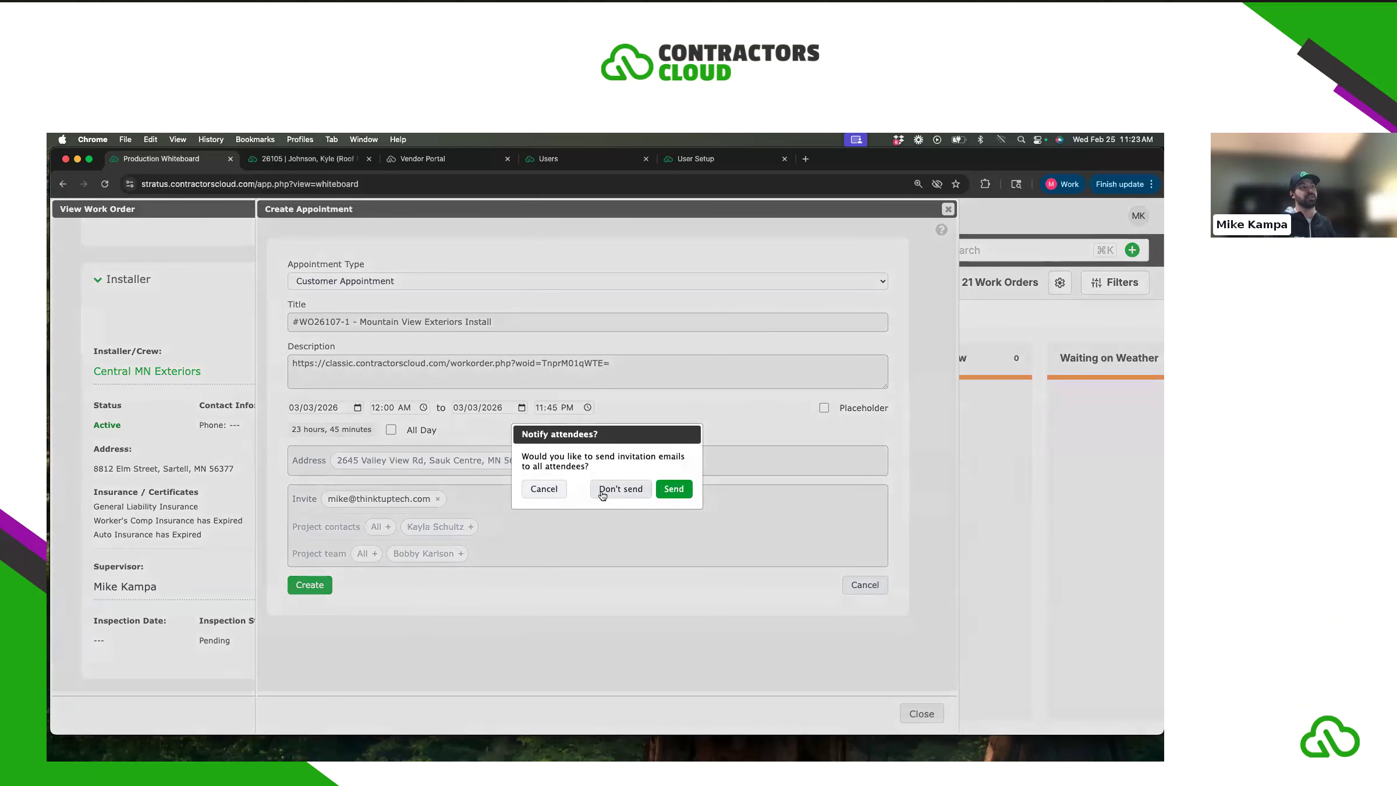
click(670, 490)
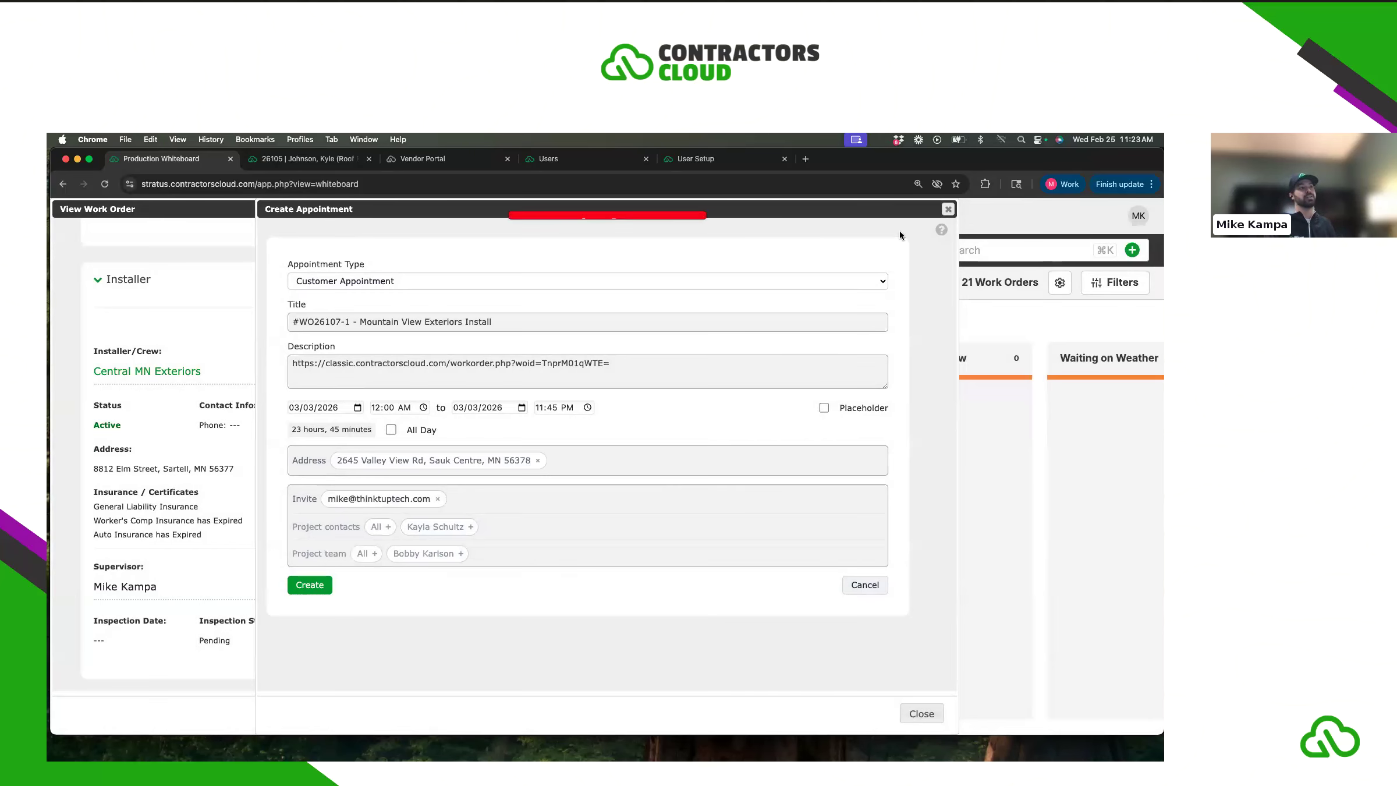
click(948, 210)
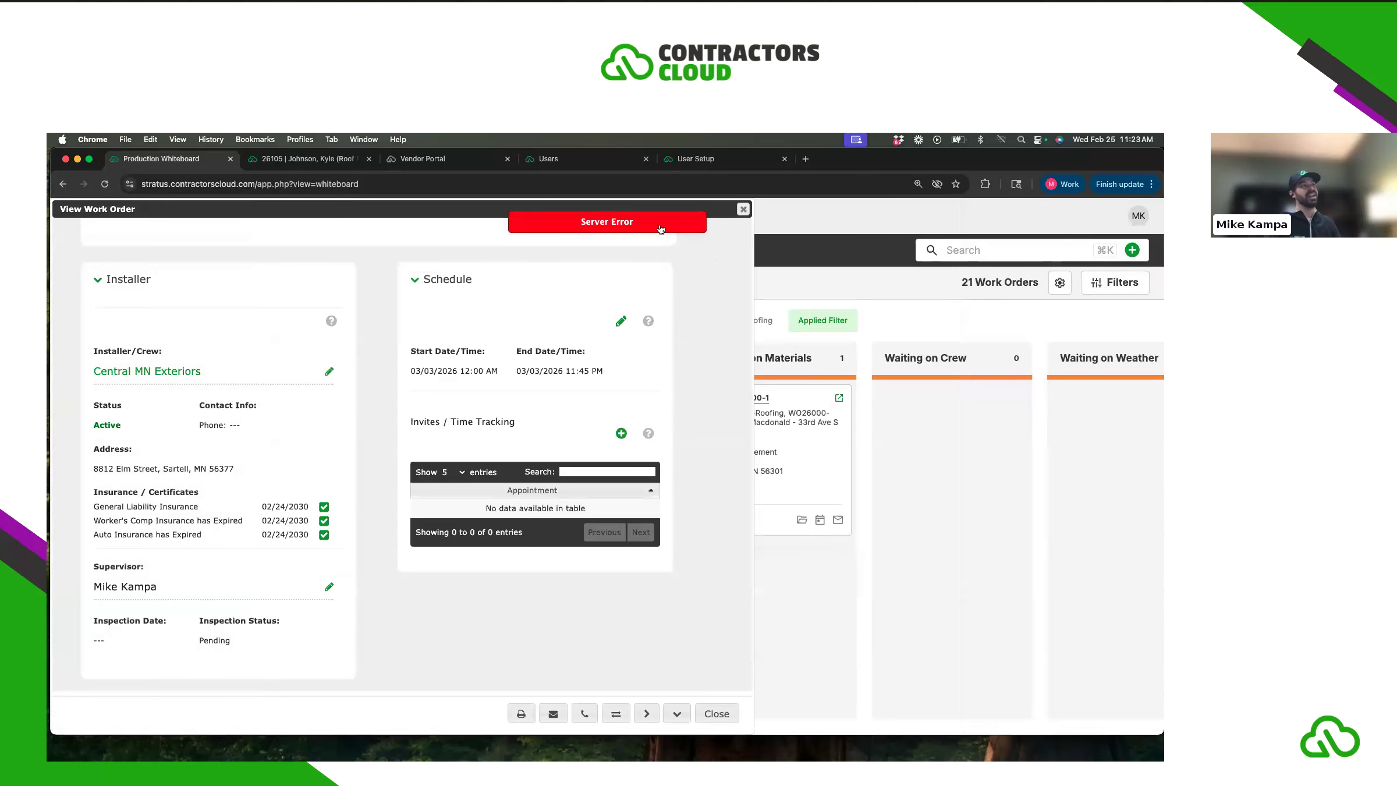
- Dismiss the server error, close the work order, and show the Waiting Work Orders filter
click(1144, 217)
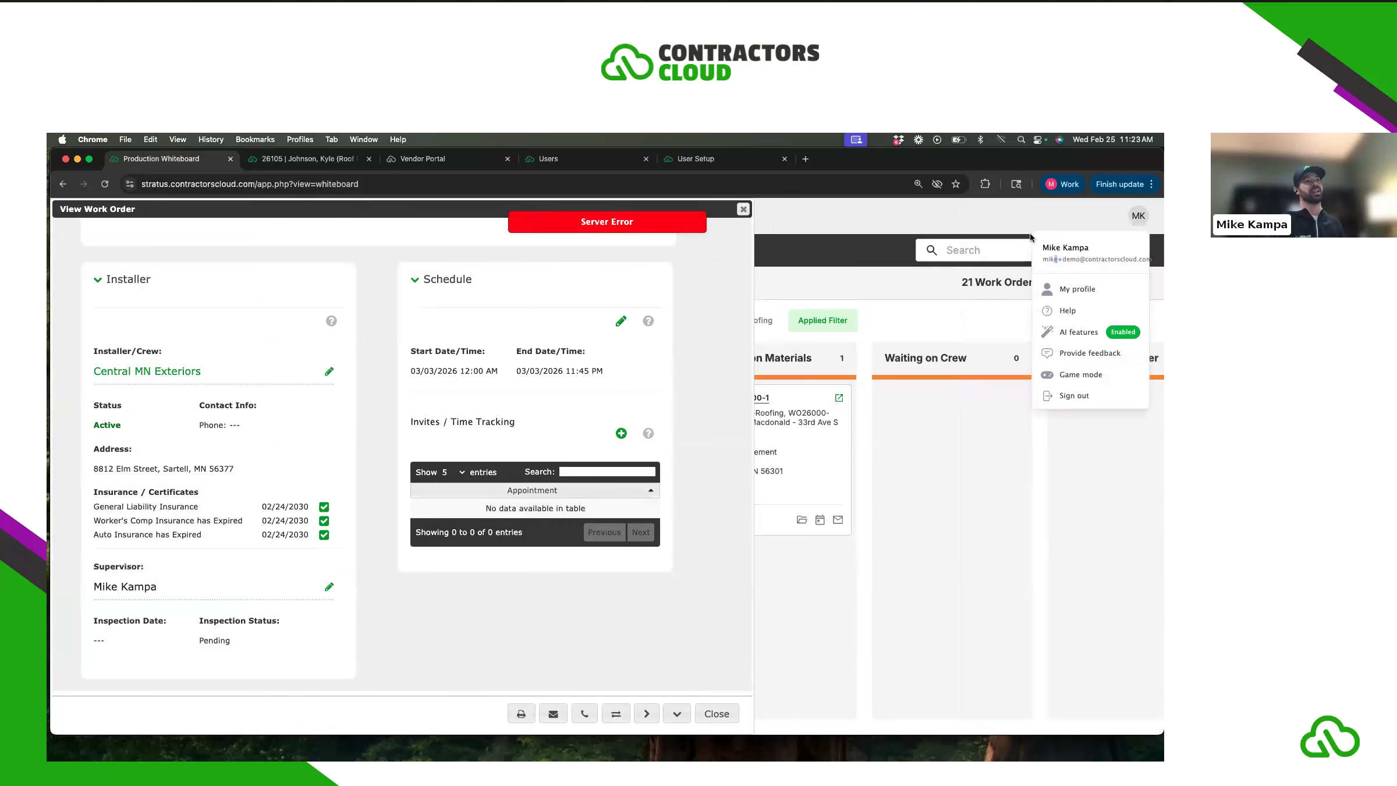
click(1141, 219)
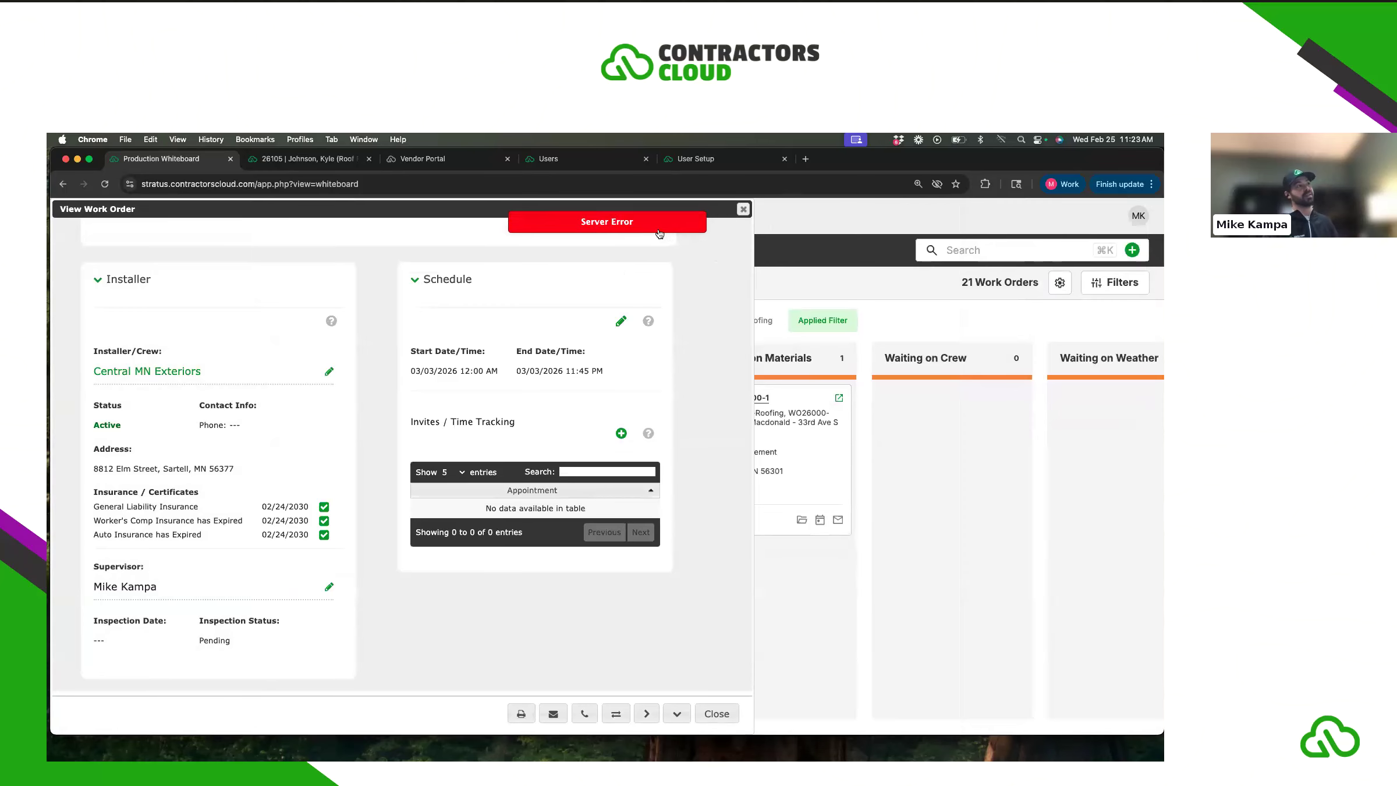
click(659, 229)
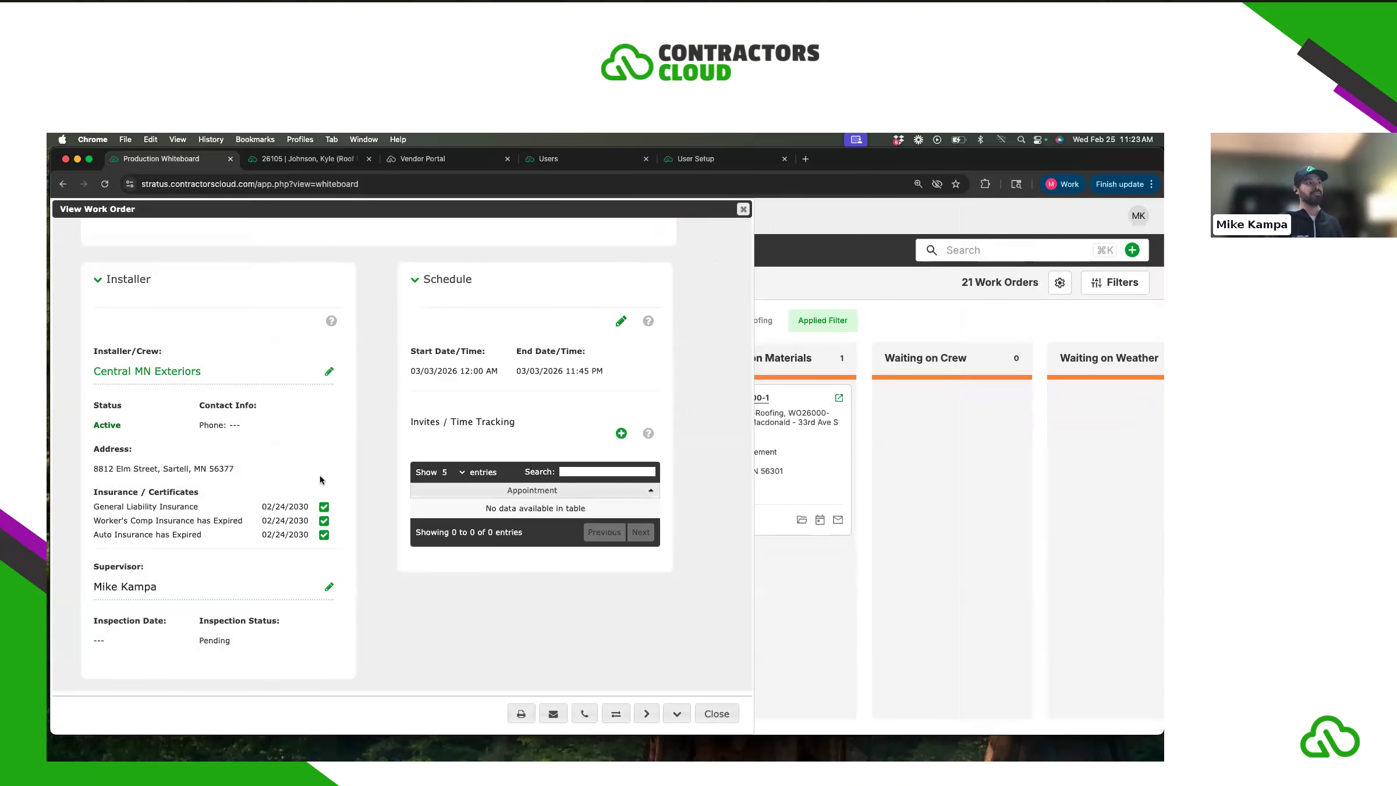
scroll(504, 484, up, 3)
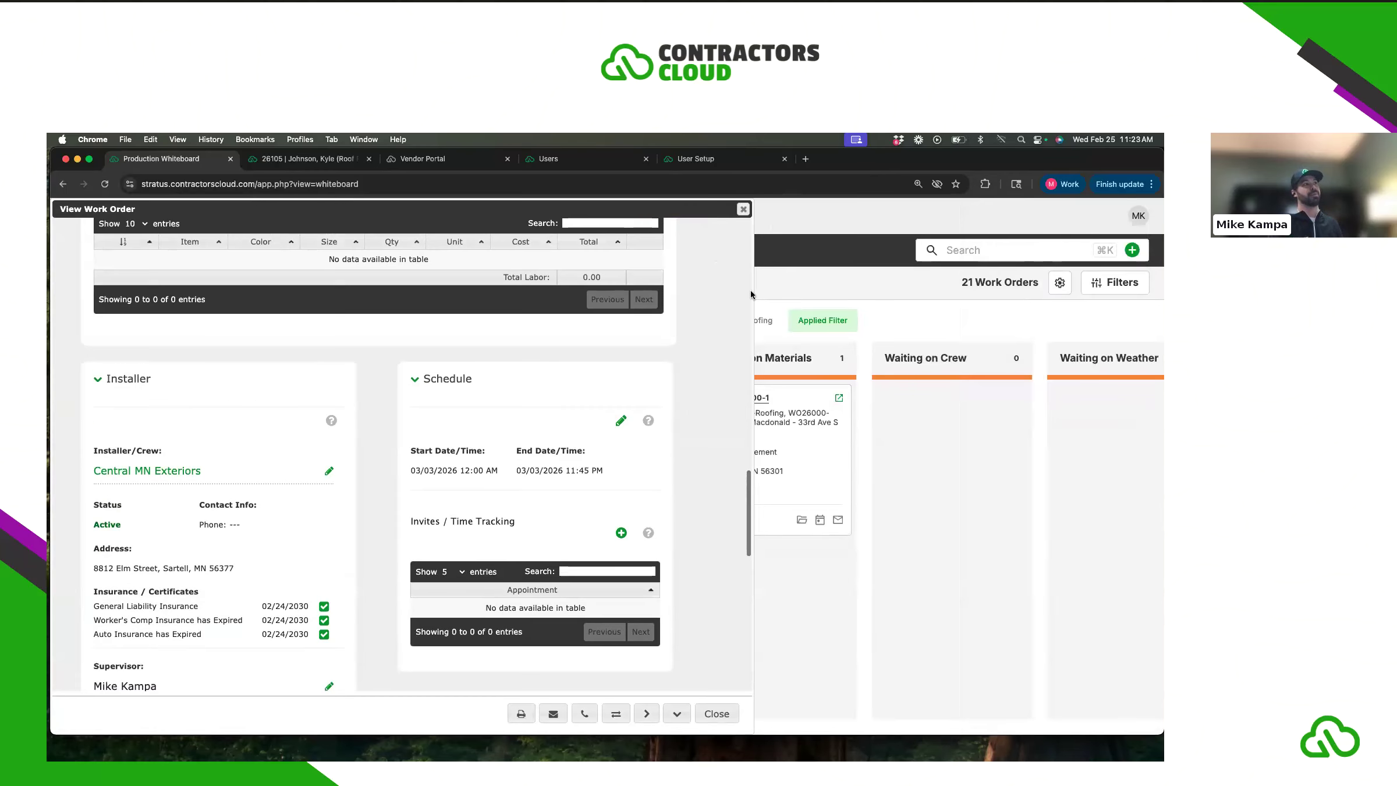
click(783, 232)
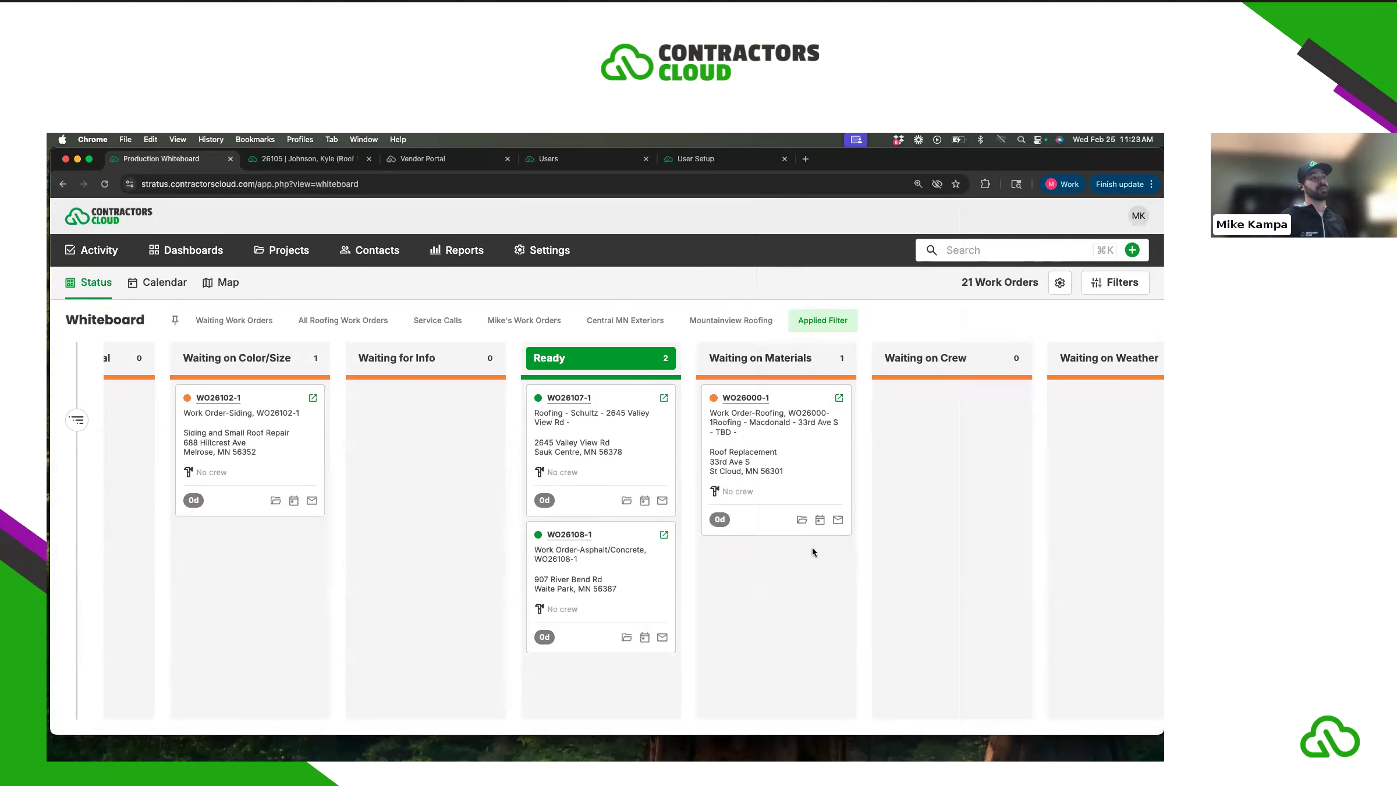
click(235, 321)
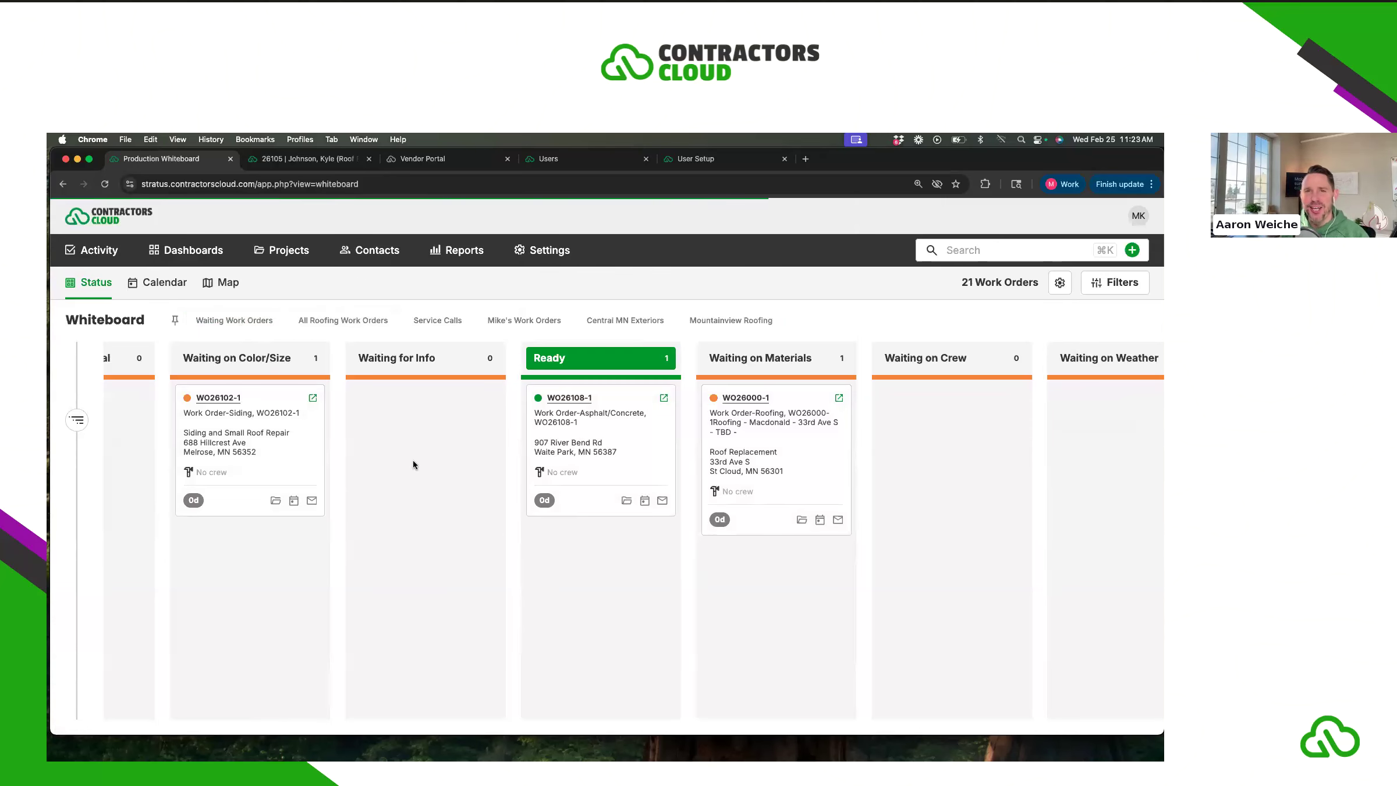
scroll(423, 460, left, 5)
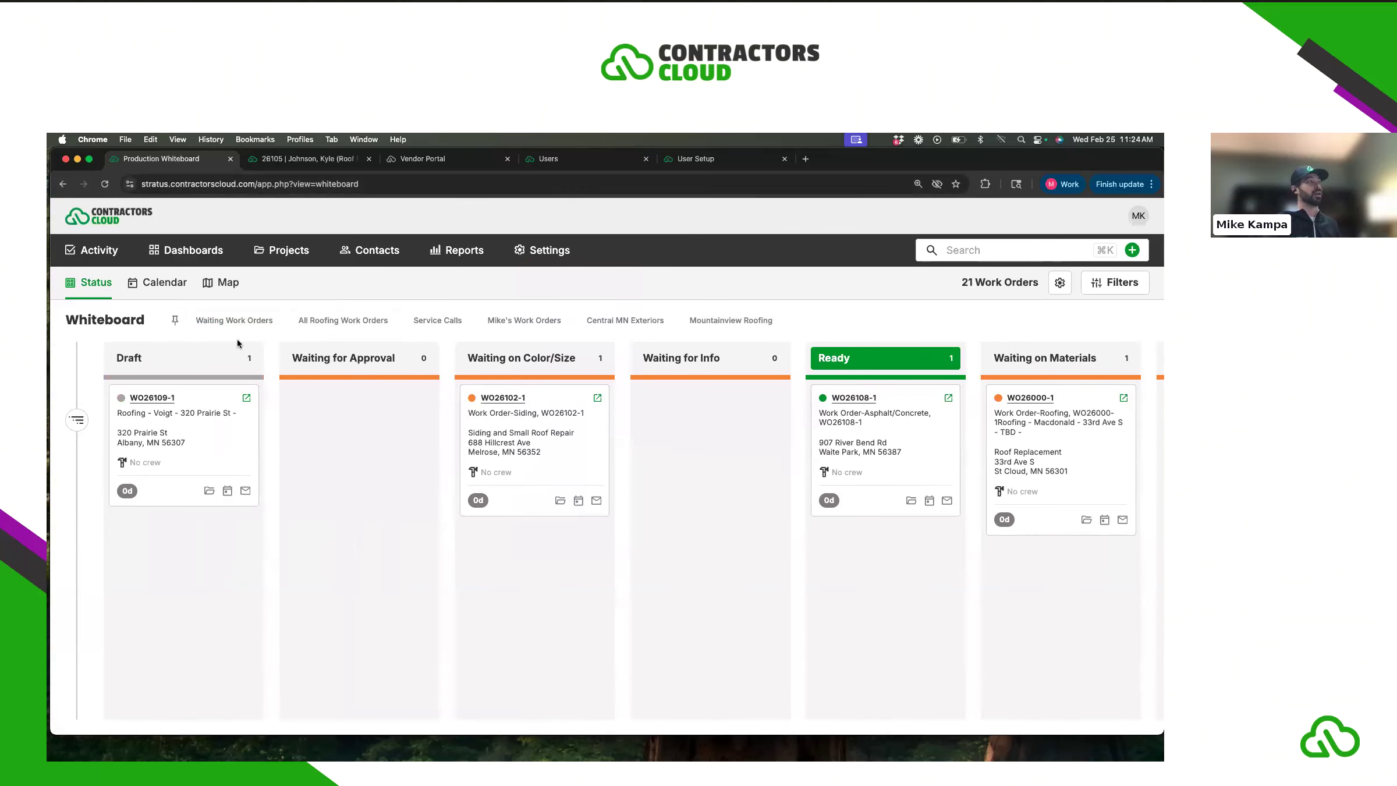
- Switch the Production Whiteboard to the Calendar view showing February 2026 by month
click(156, 283)
scroll(619, 512, down, 2)
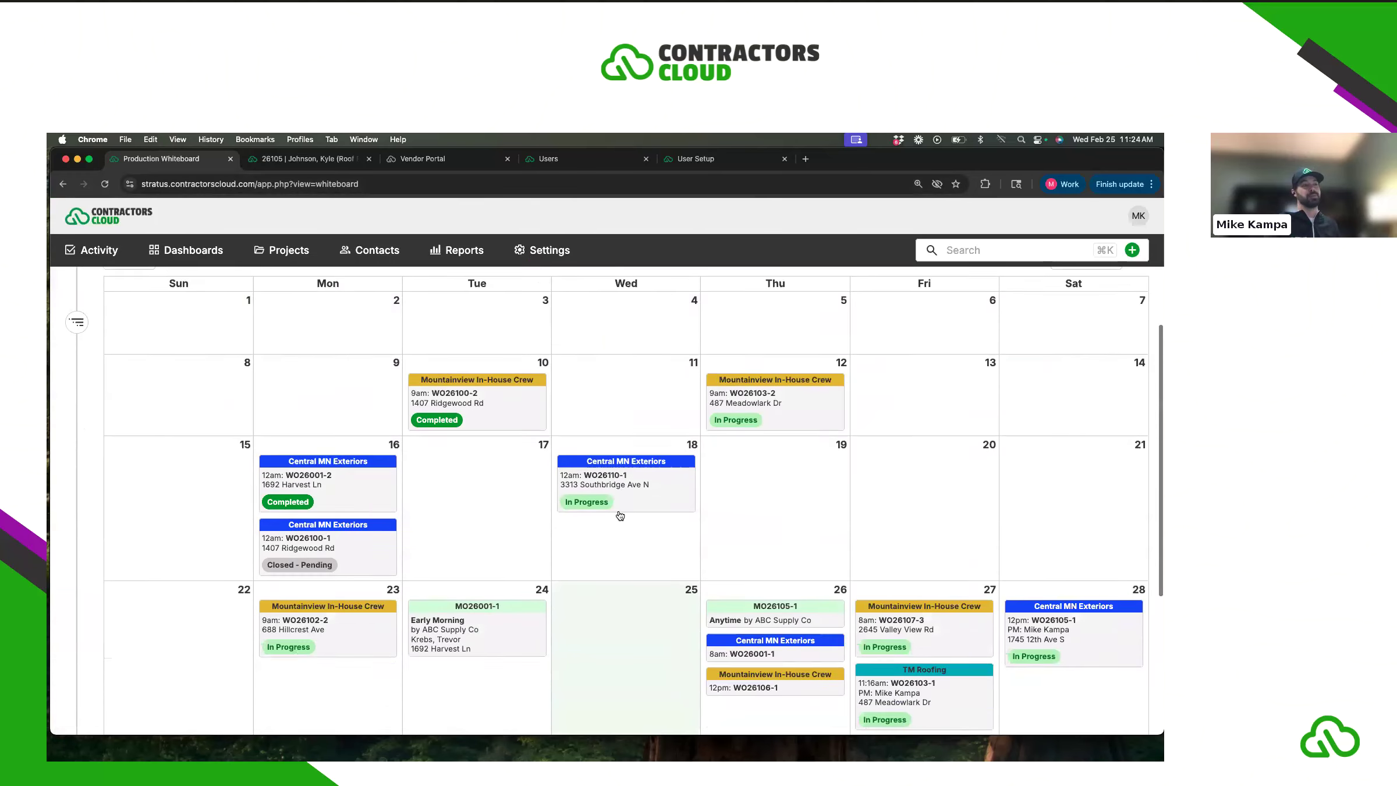
scroll(619, 515, down, 3)
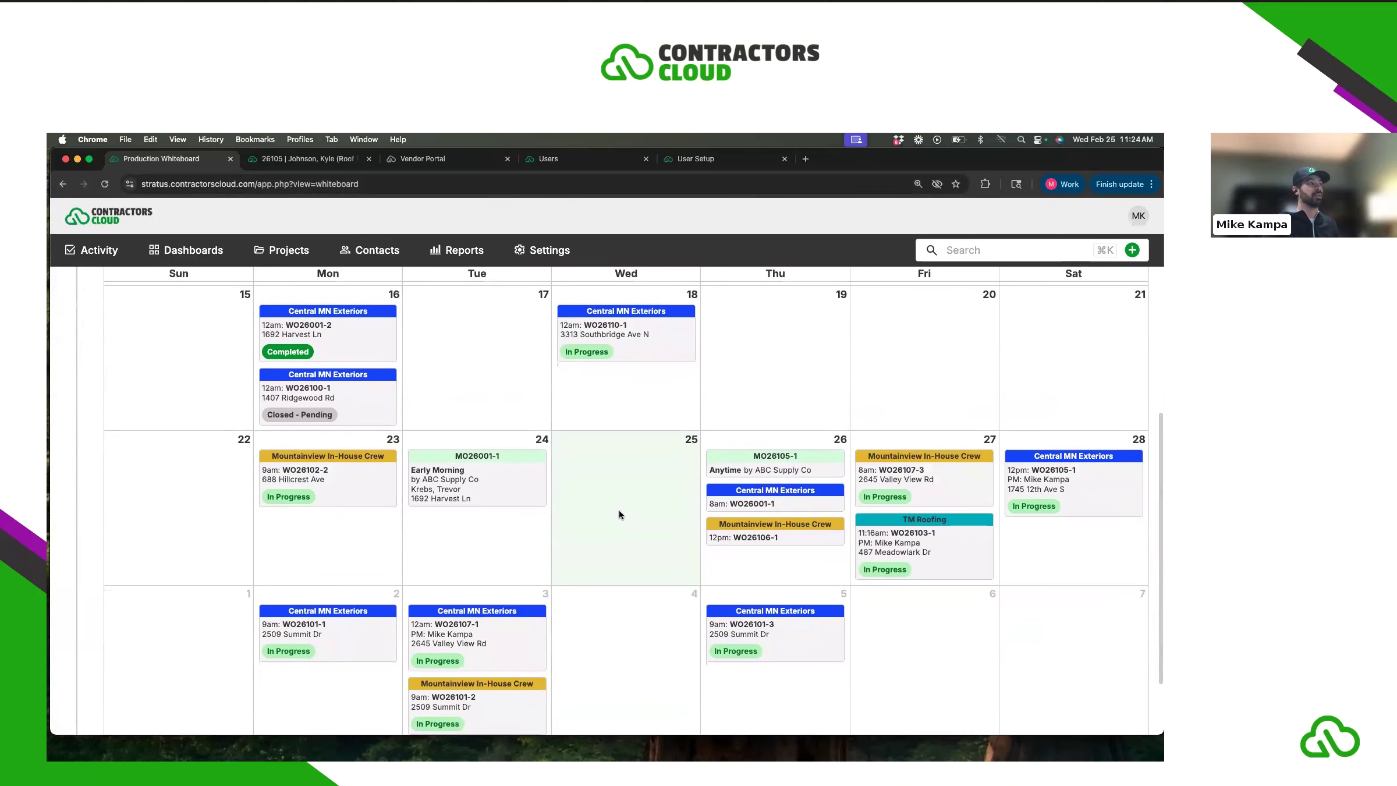
scroll(619, 510, up, 5)
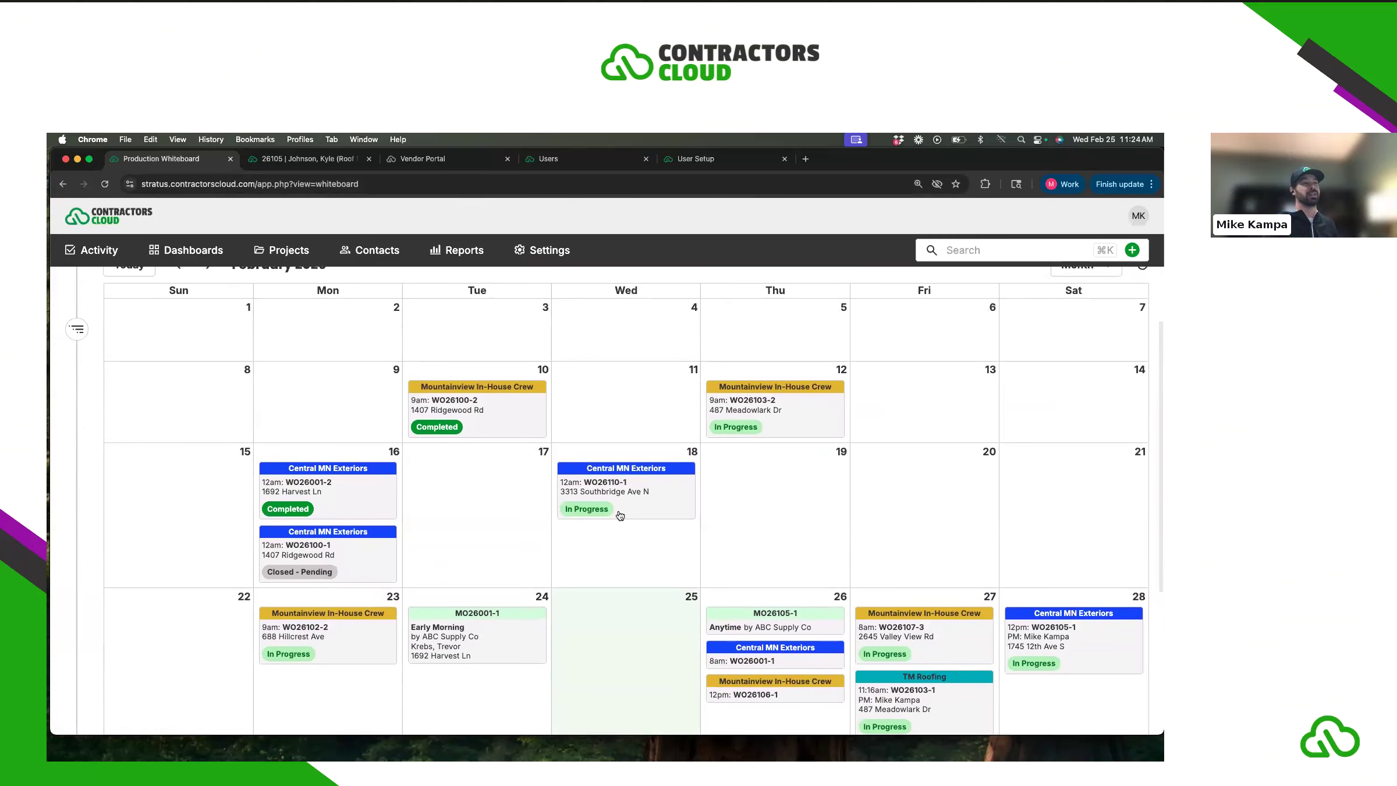
scroll(619, 510, up, 2)
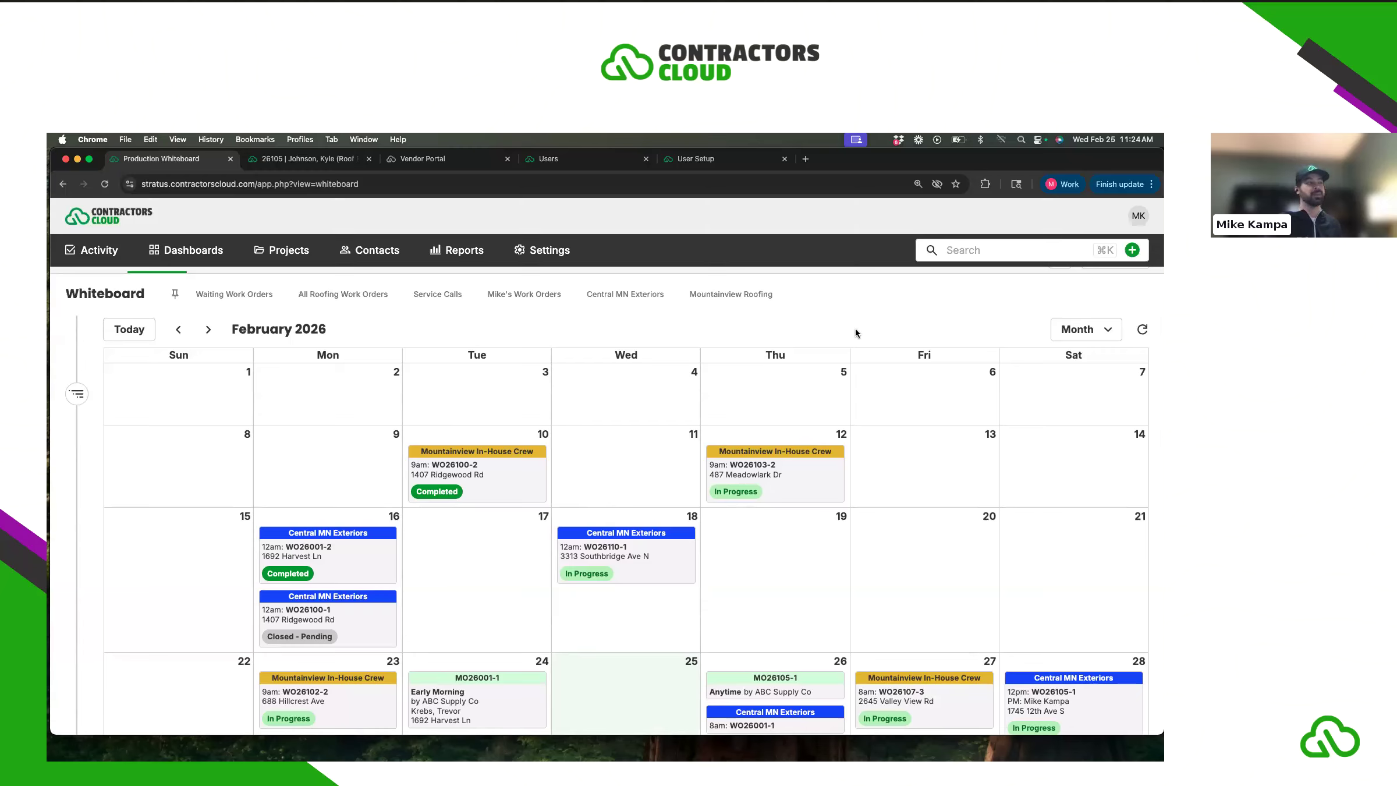
scroll(632, 415, up, 1)
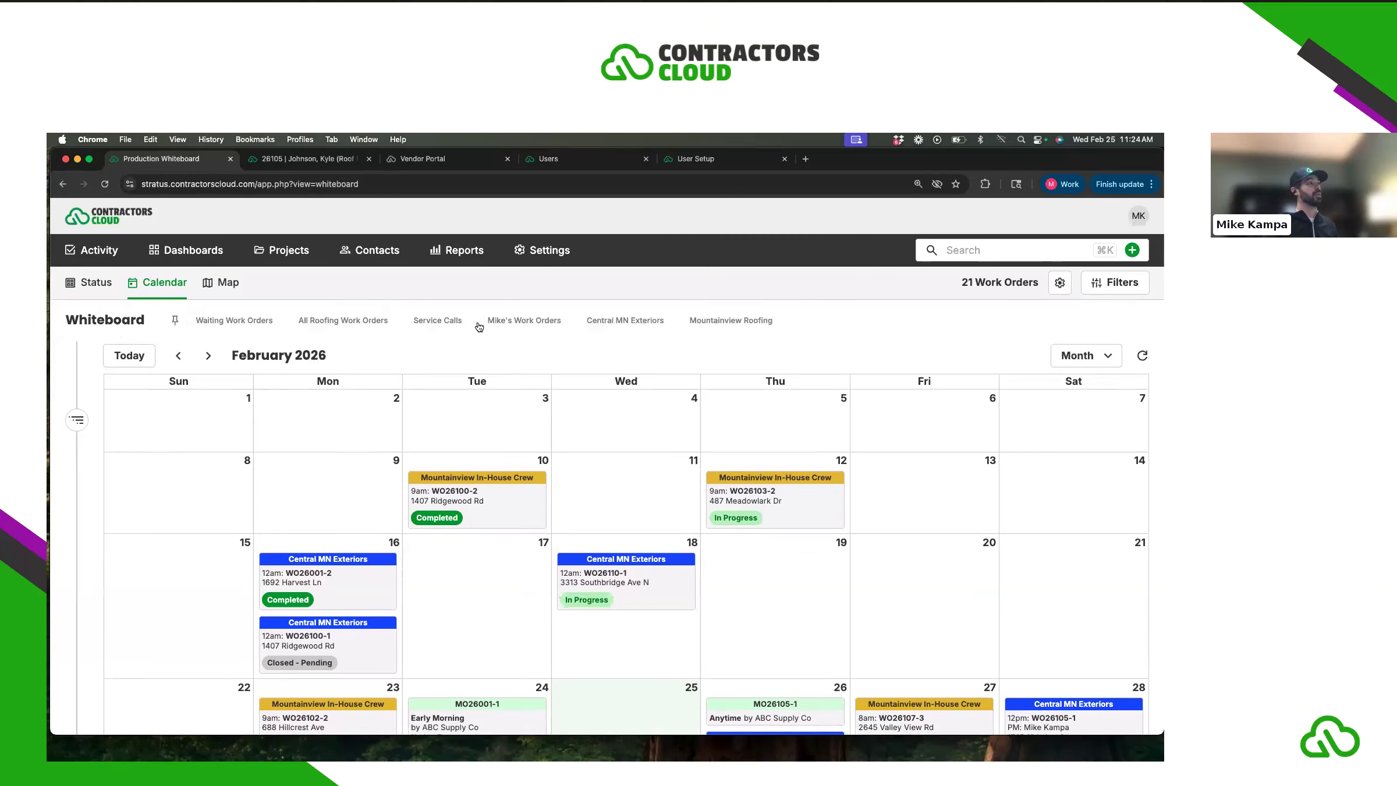
- Open the side panel beside the calendar and list Work Orders instead of Projects
click(77, 427)
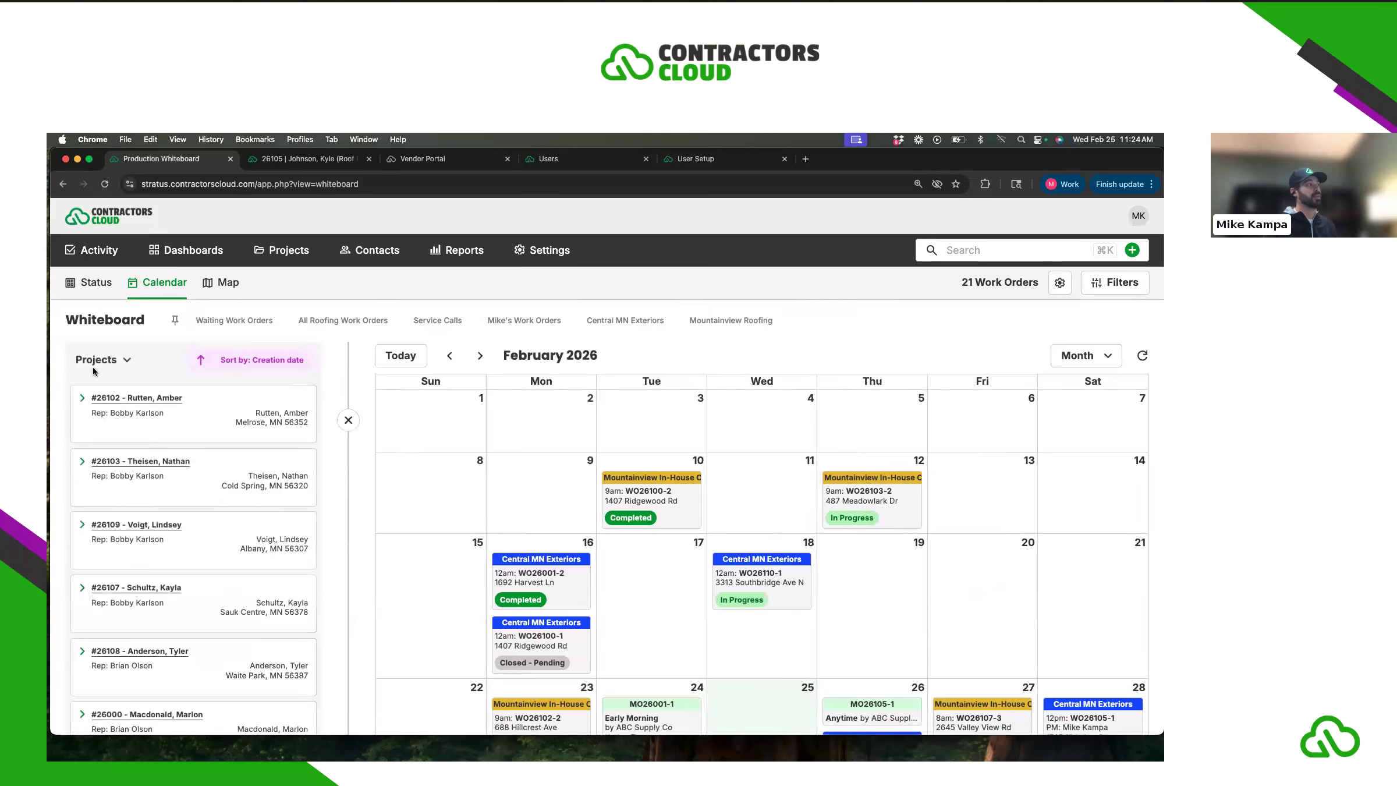
click(95, 361)
click(97, 395)
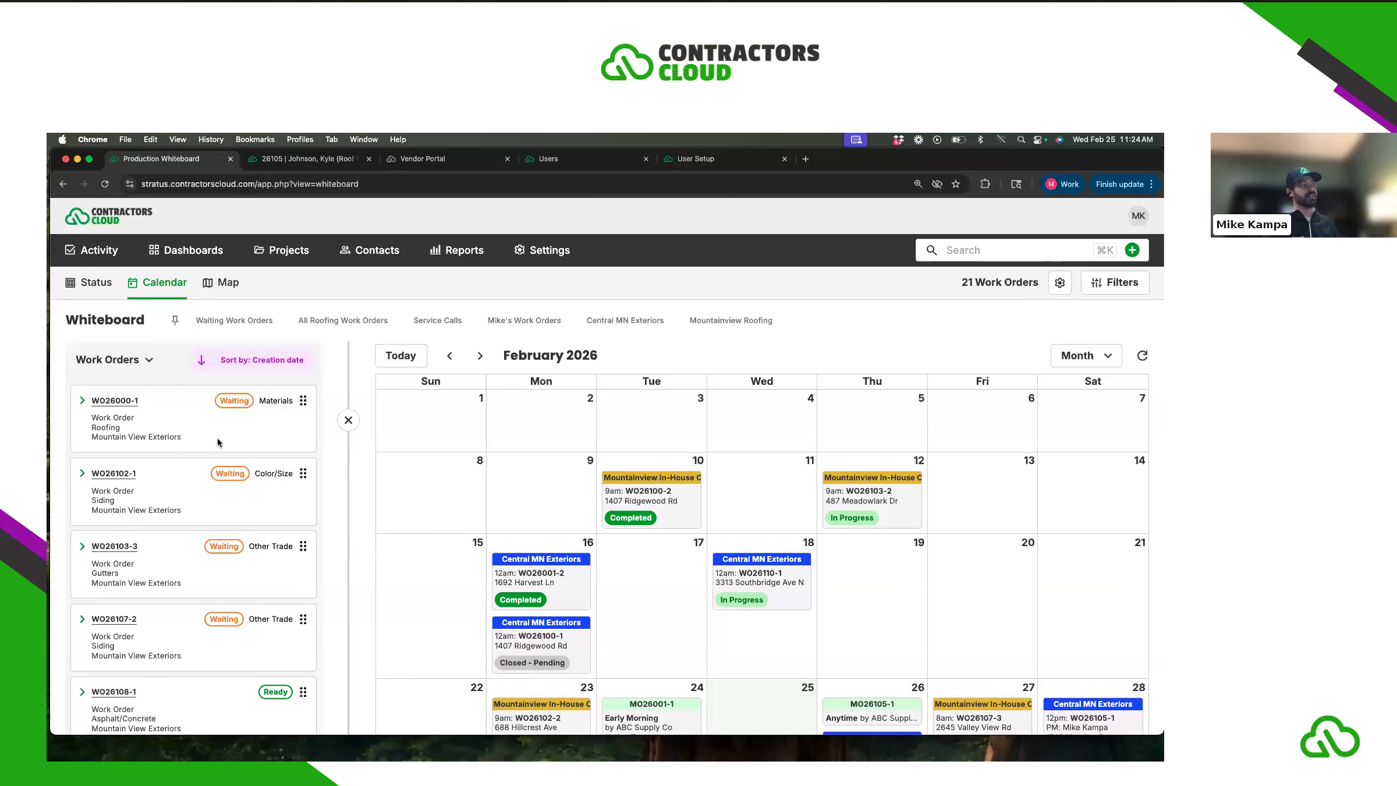
scroll(218, 442, down, 3)
scroll(206, 449, up, 2)
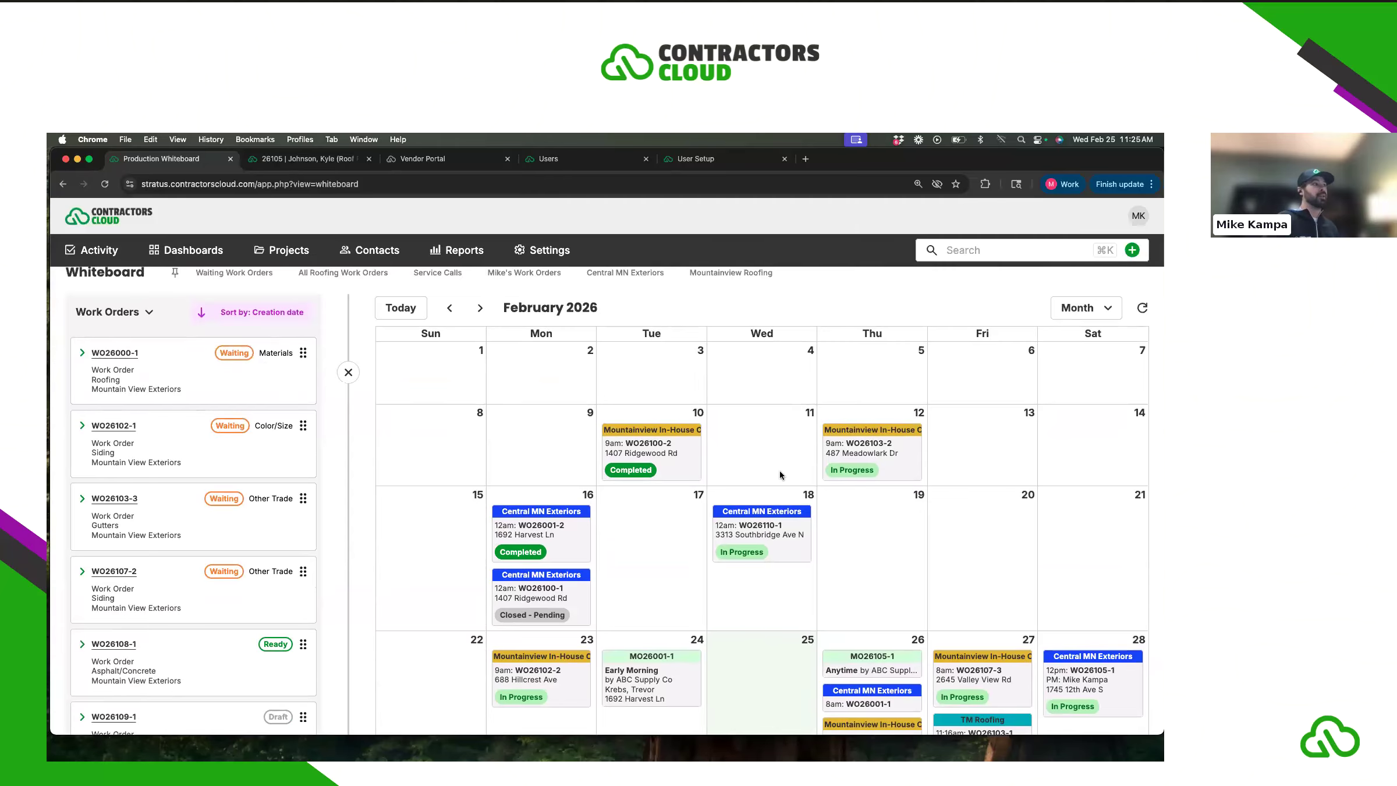
scroll(826, 461, up, 1)
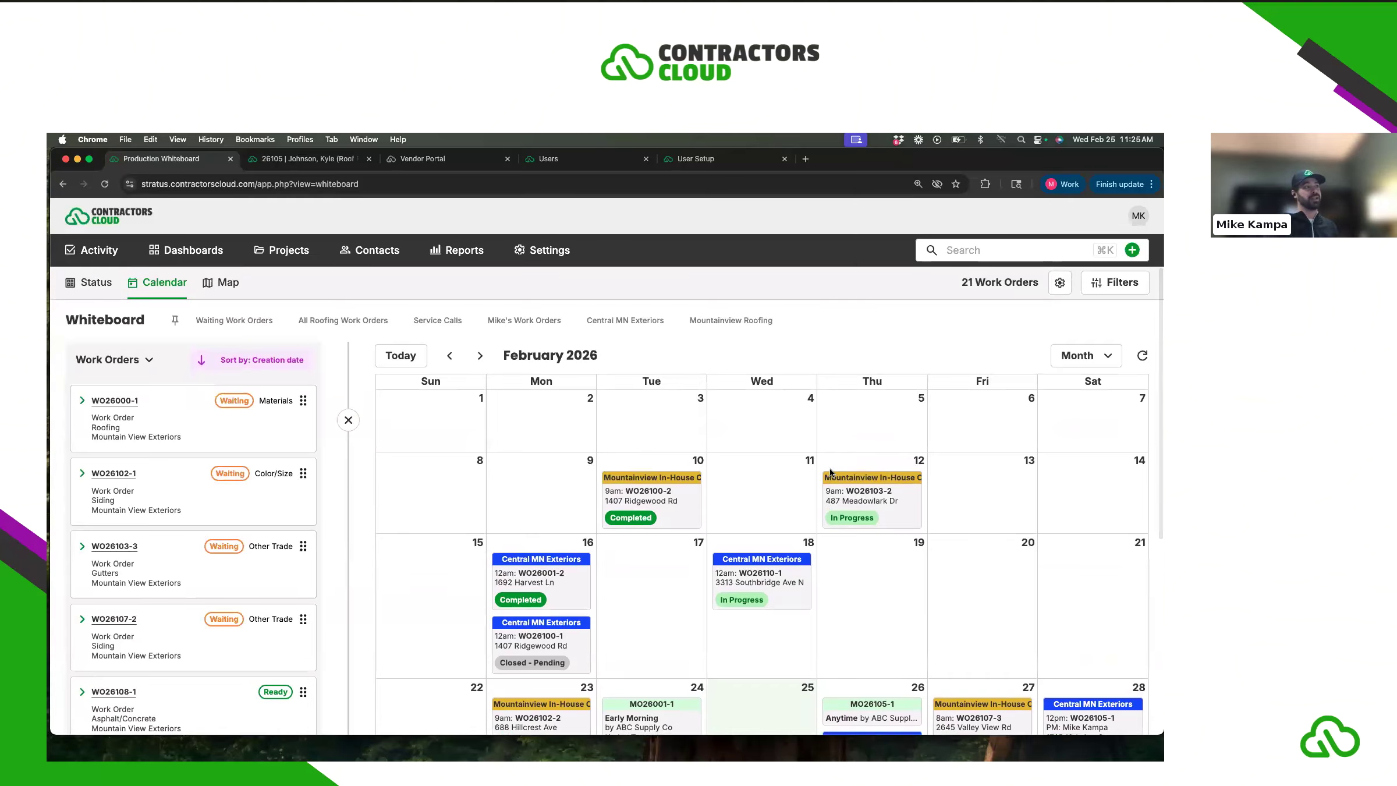
scroll(827, 465, down, 2)
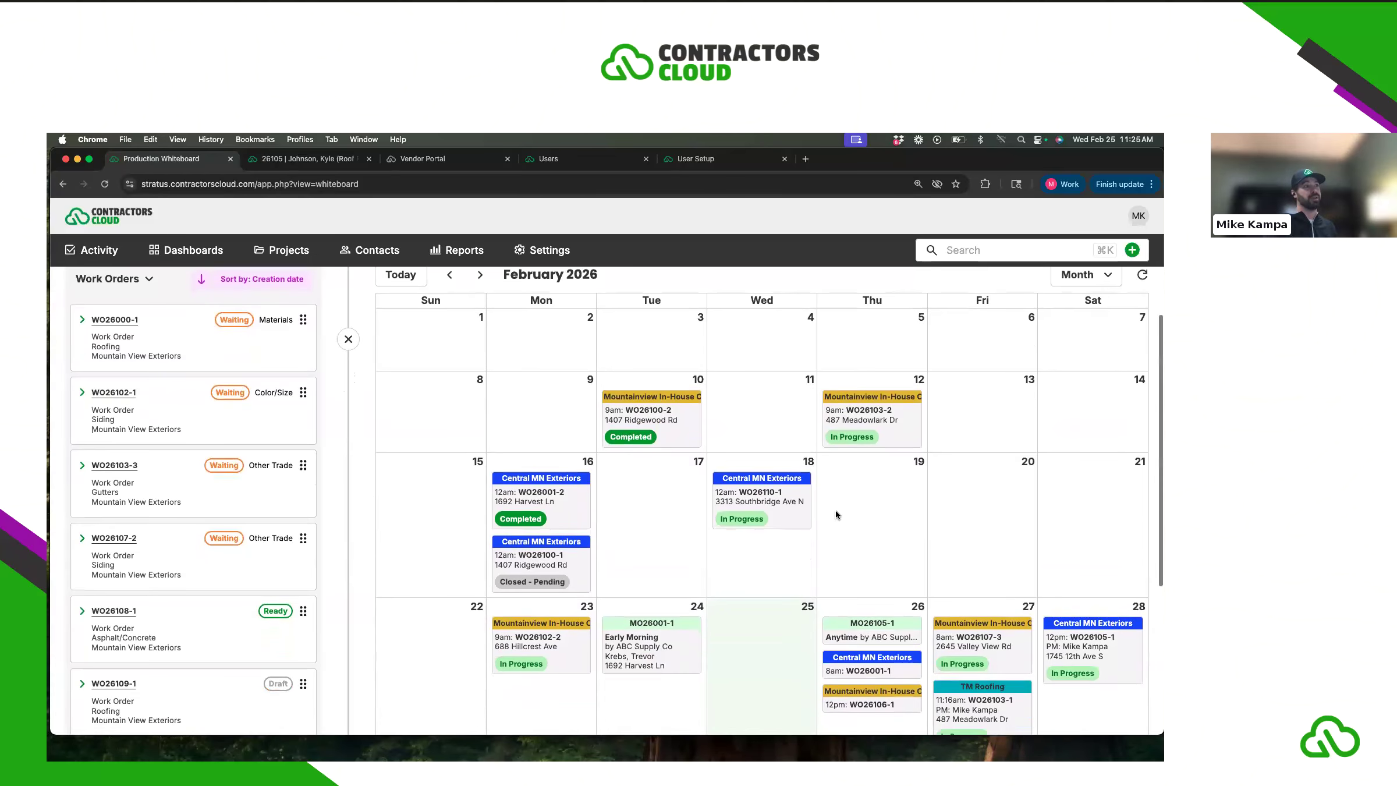
scroll(837, 509, up, 1)
click(1080, 327)
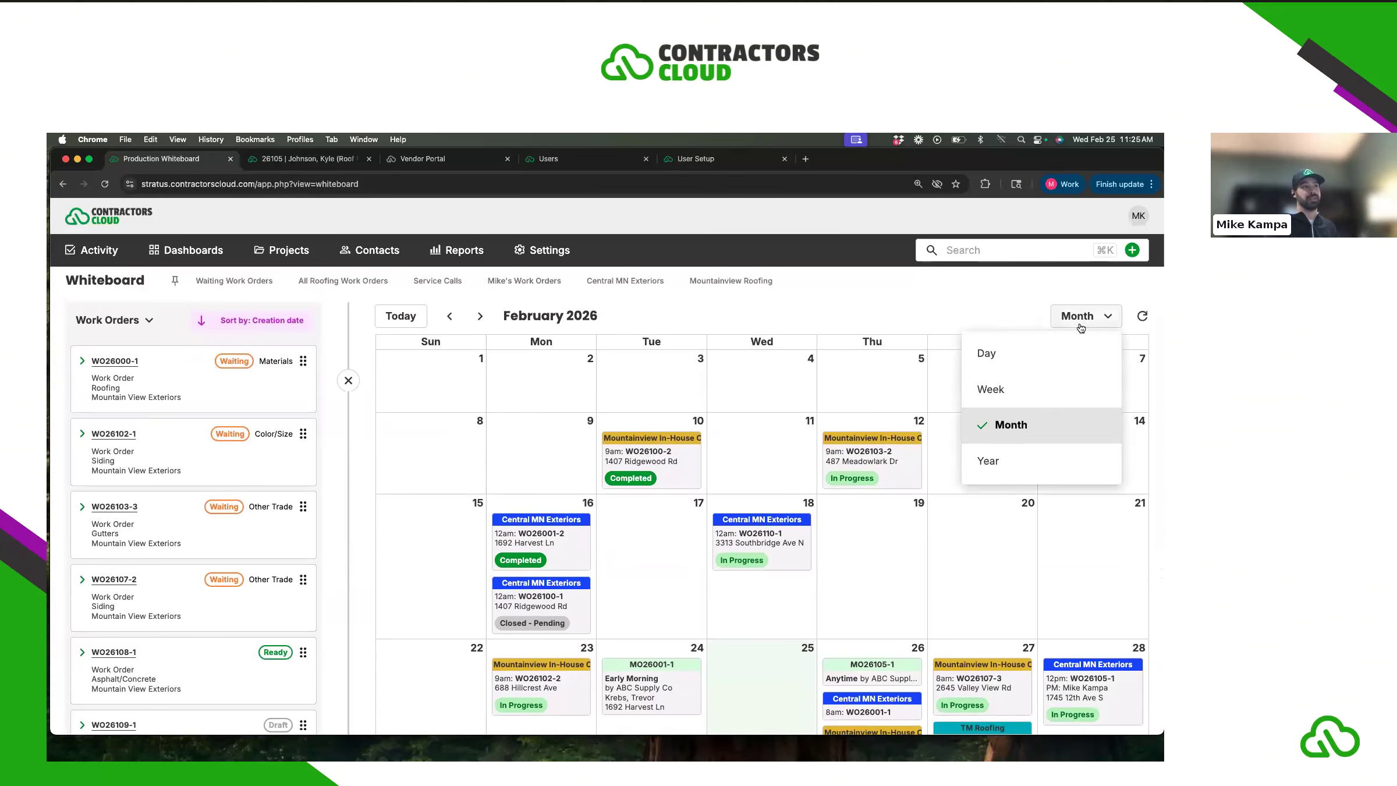
click(1047, 388)
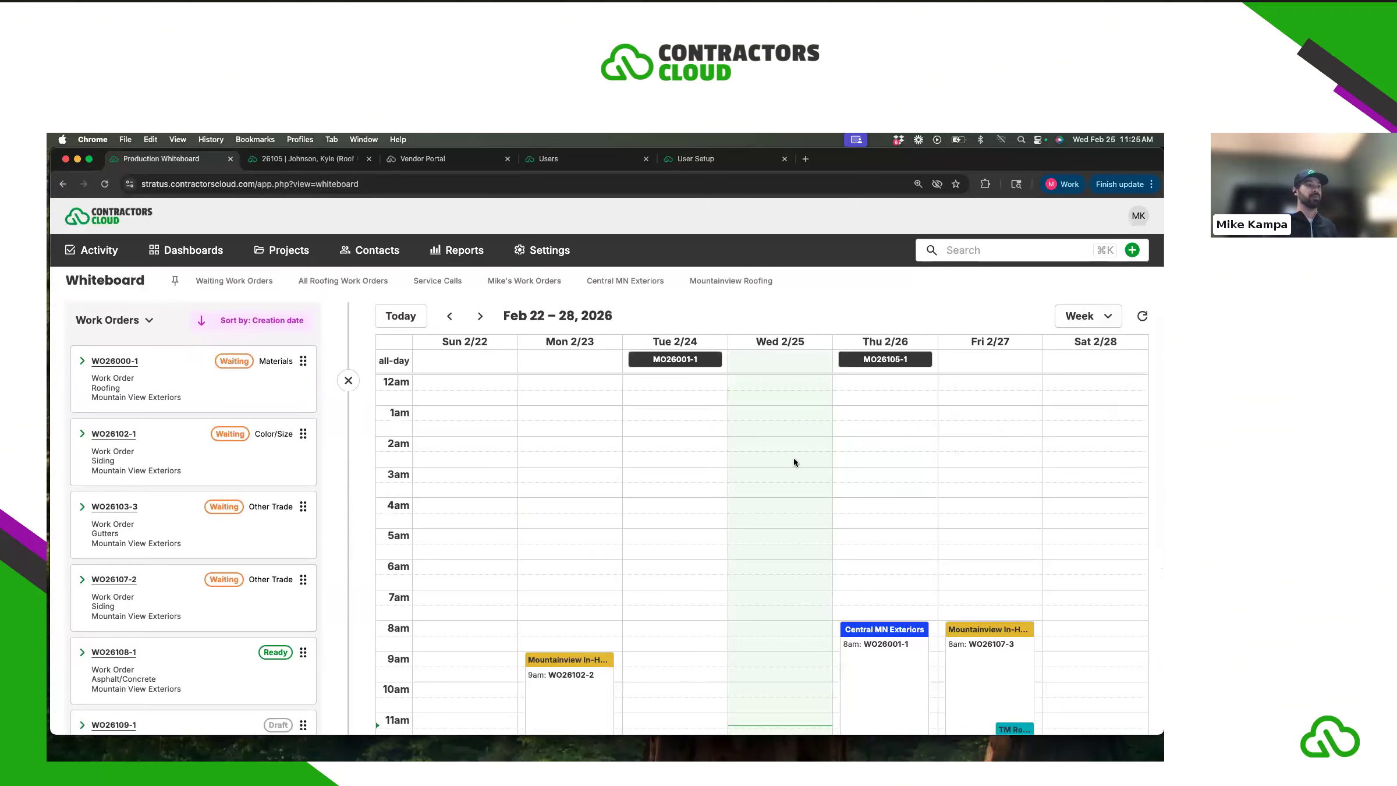
scroll(793, 458, down, 3)
scroll(794, 458, up, 3)
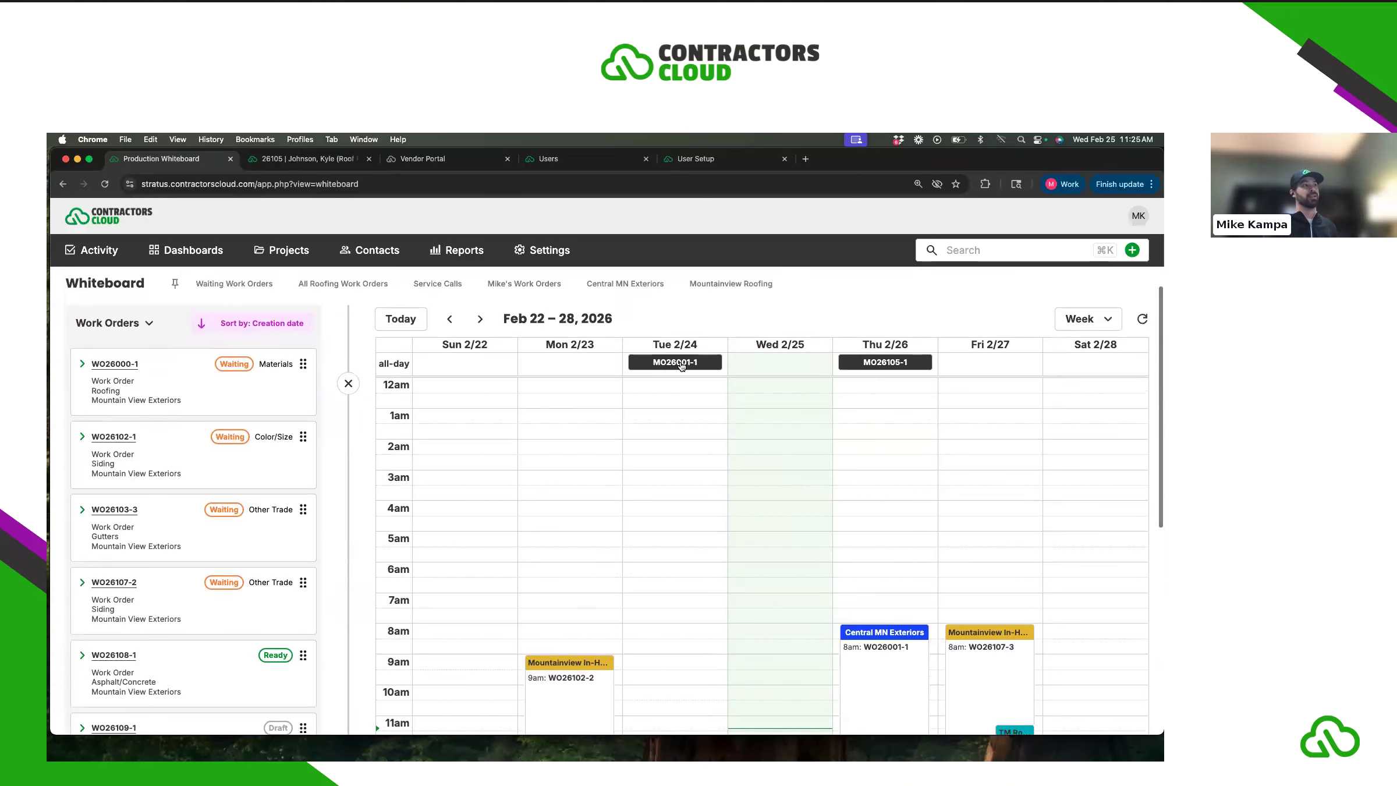
click(1074, 323)
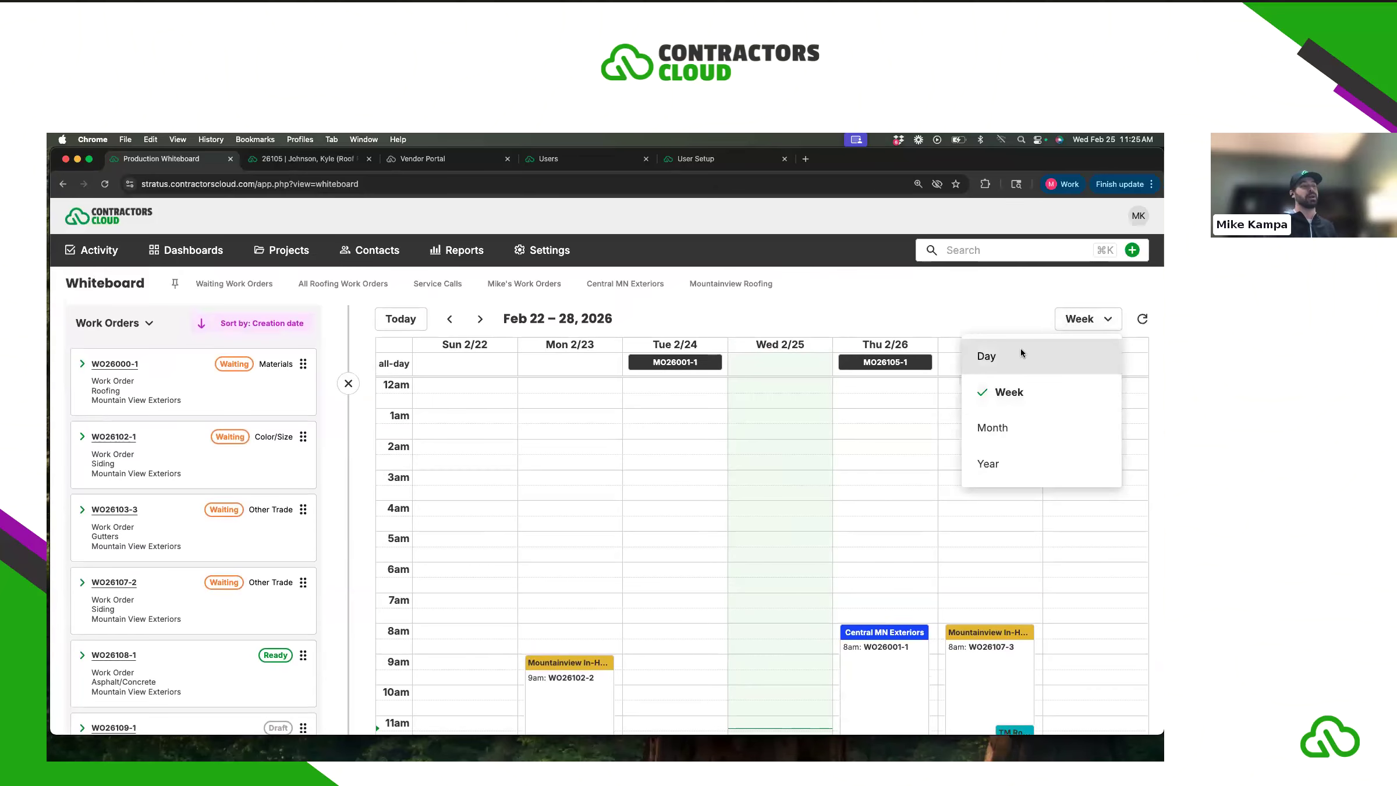
click(1019, 432)
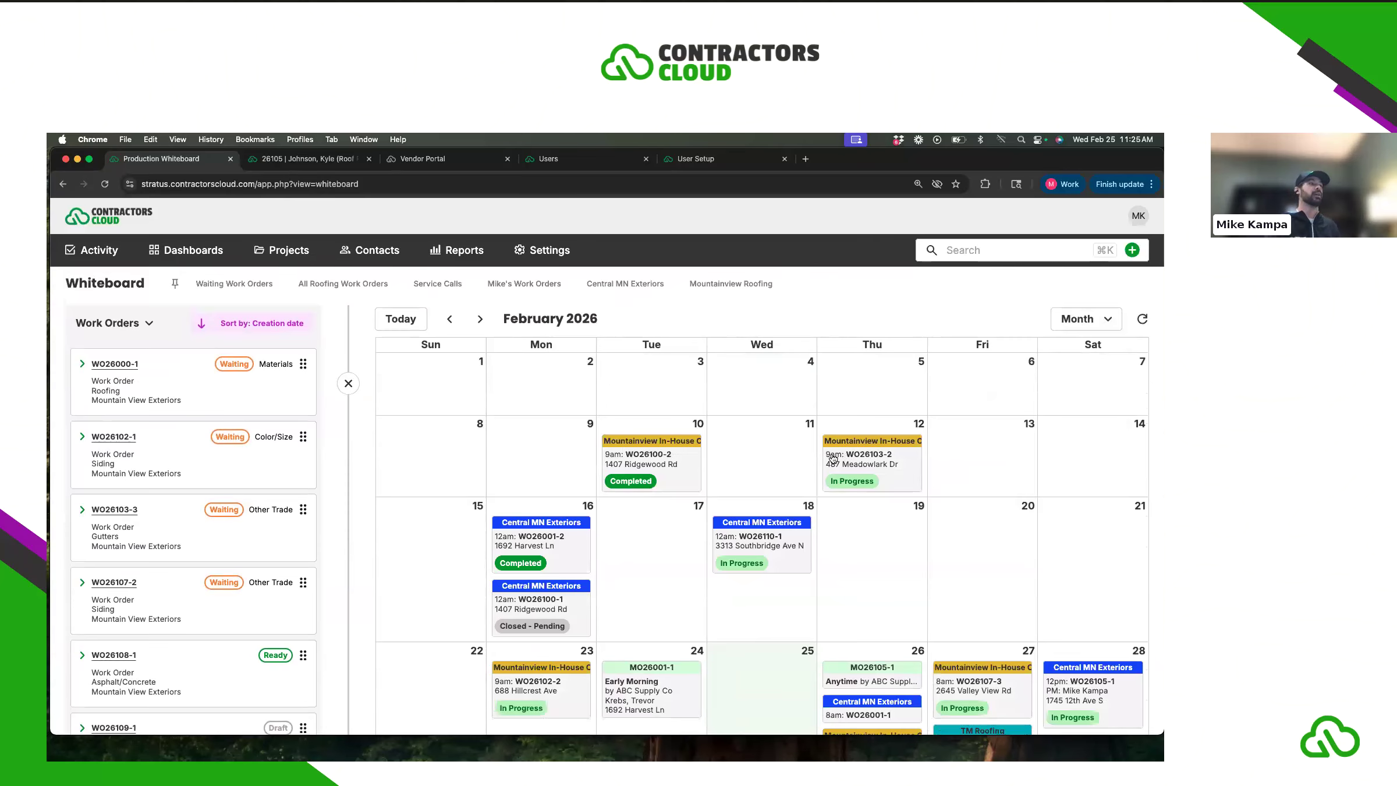
scroll(832, 458, down, 2)
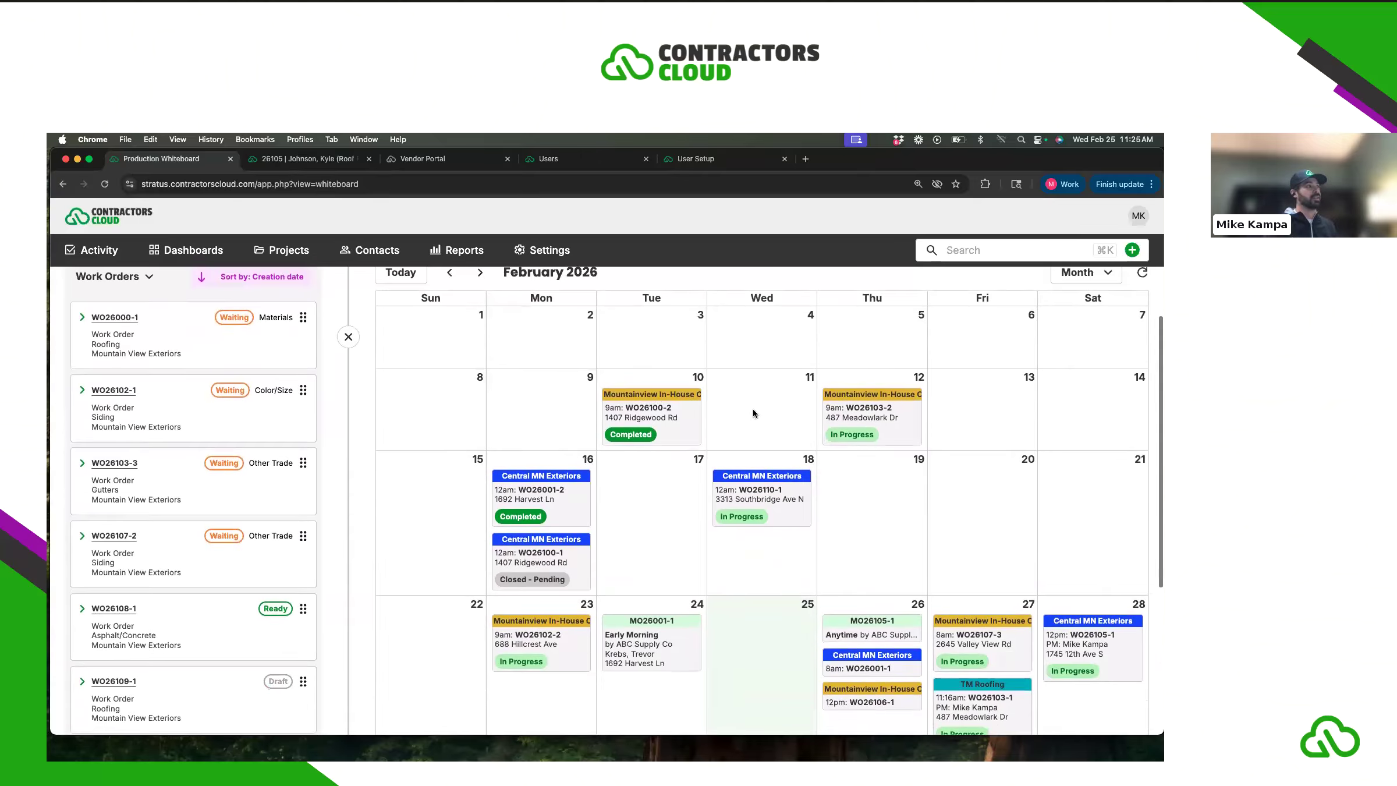
scroll(753, 408, up, 2)
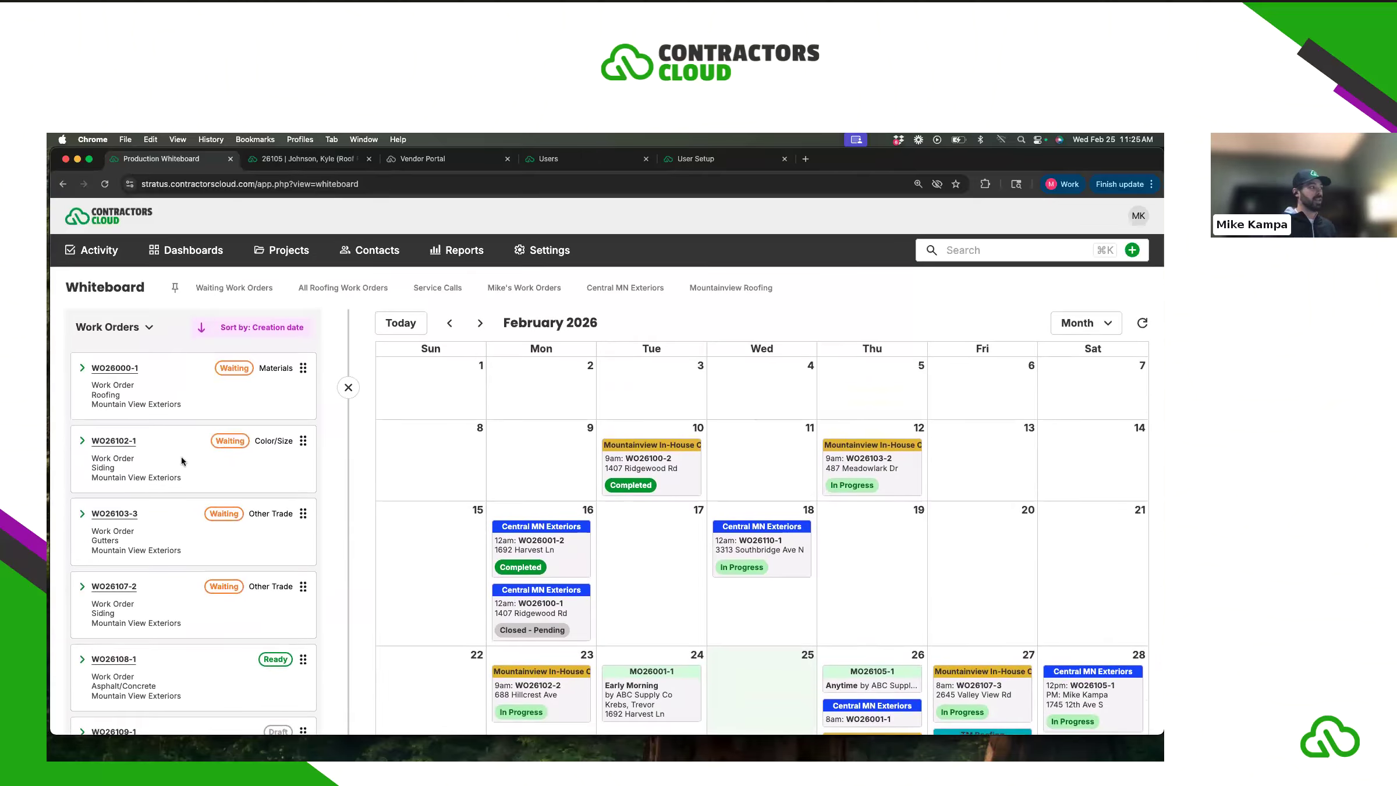
scroll(181, 456, down, 2)
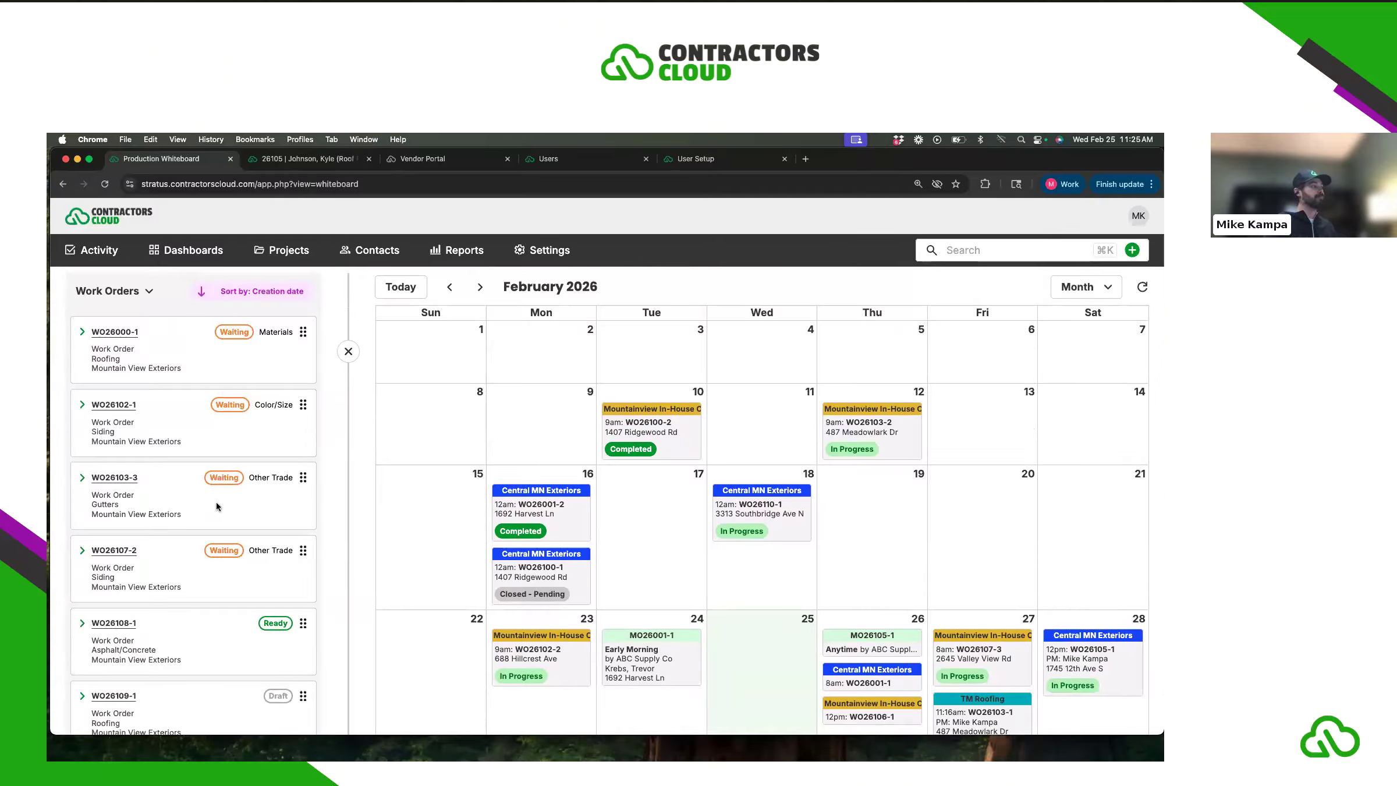
scroll(216, 505, down, 2)
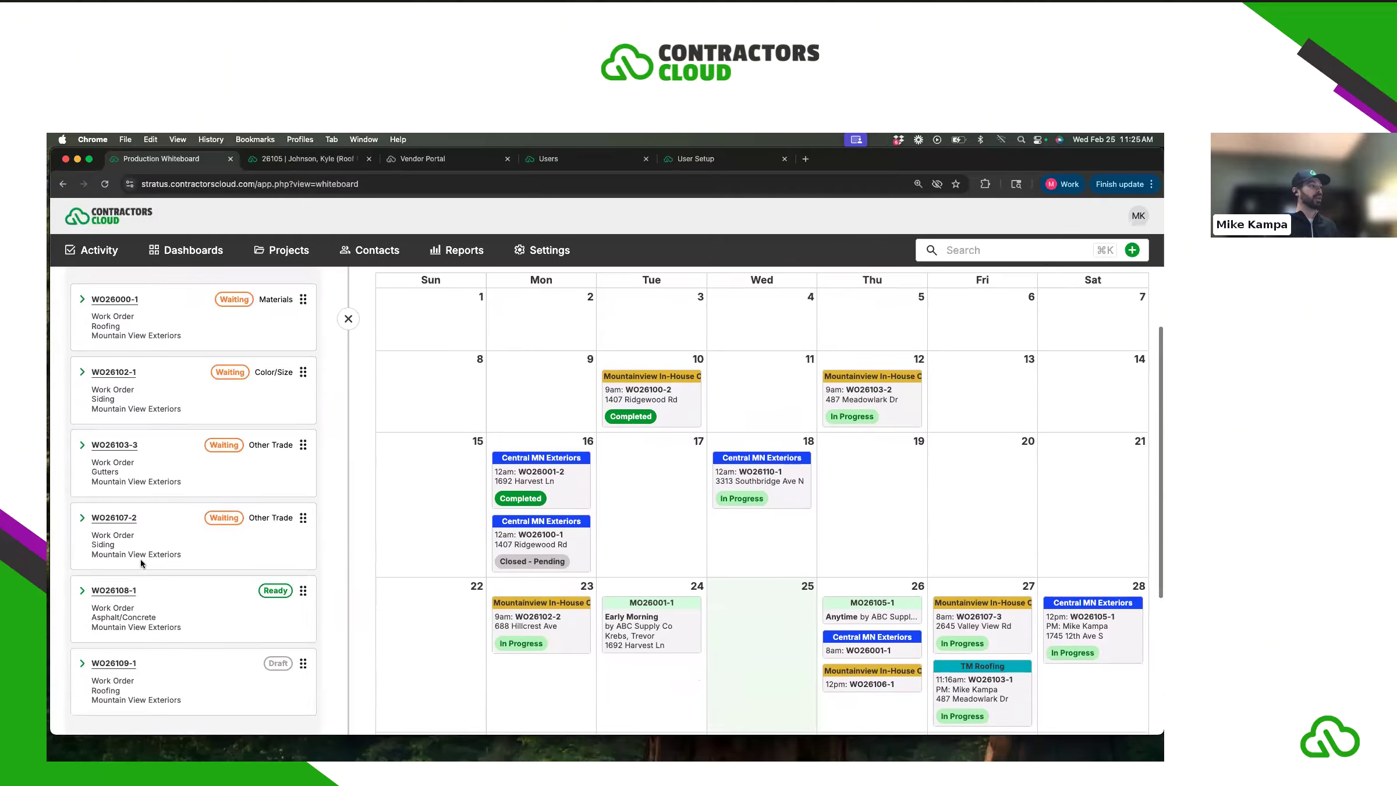
scroll(141, 562, up, 1)
- Place WO26108-1 on Friday, February 20 and open its booking for editing
drag(302, 614, 1016, 522)
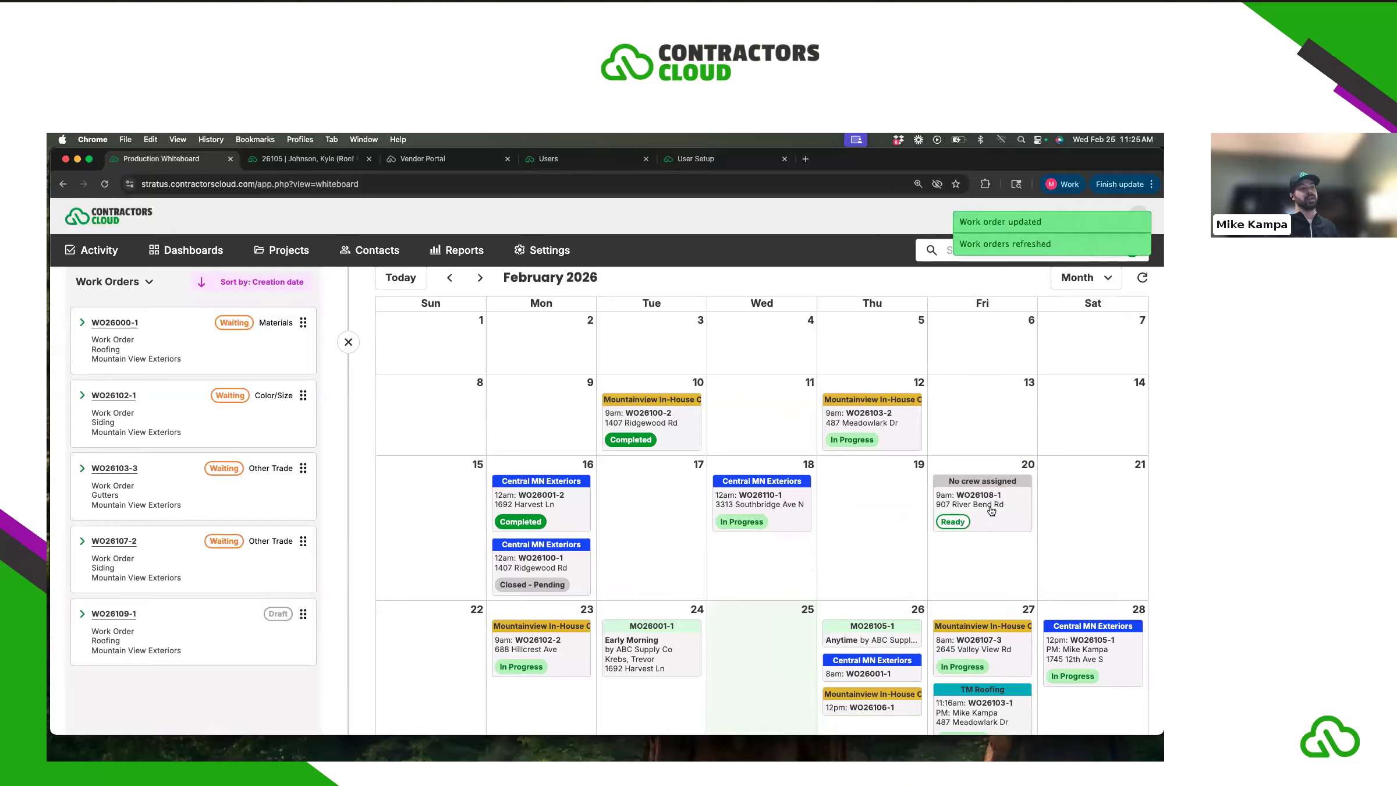
click(1001, 513)
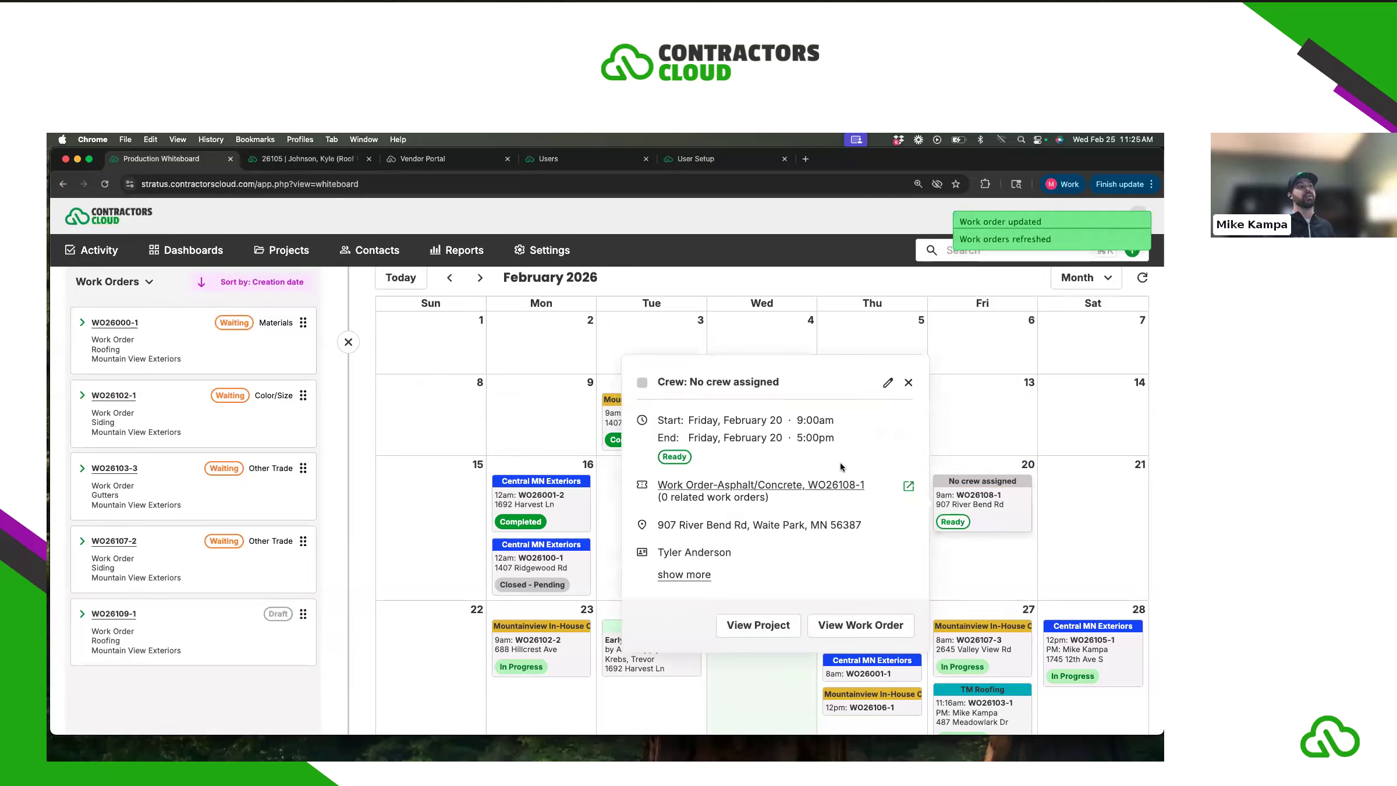
click(886, 384)
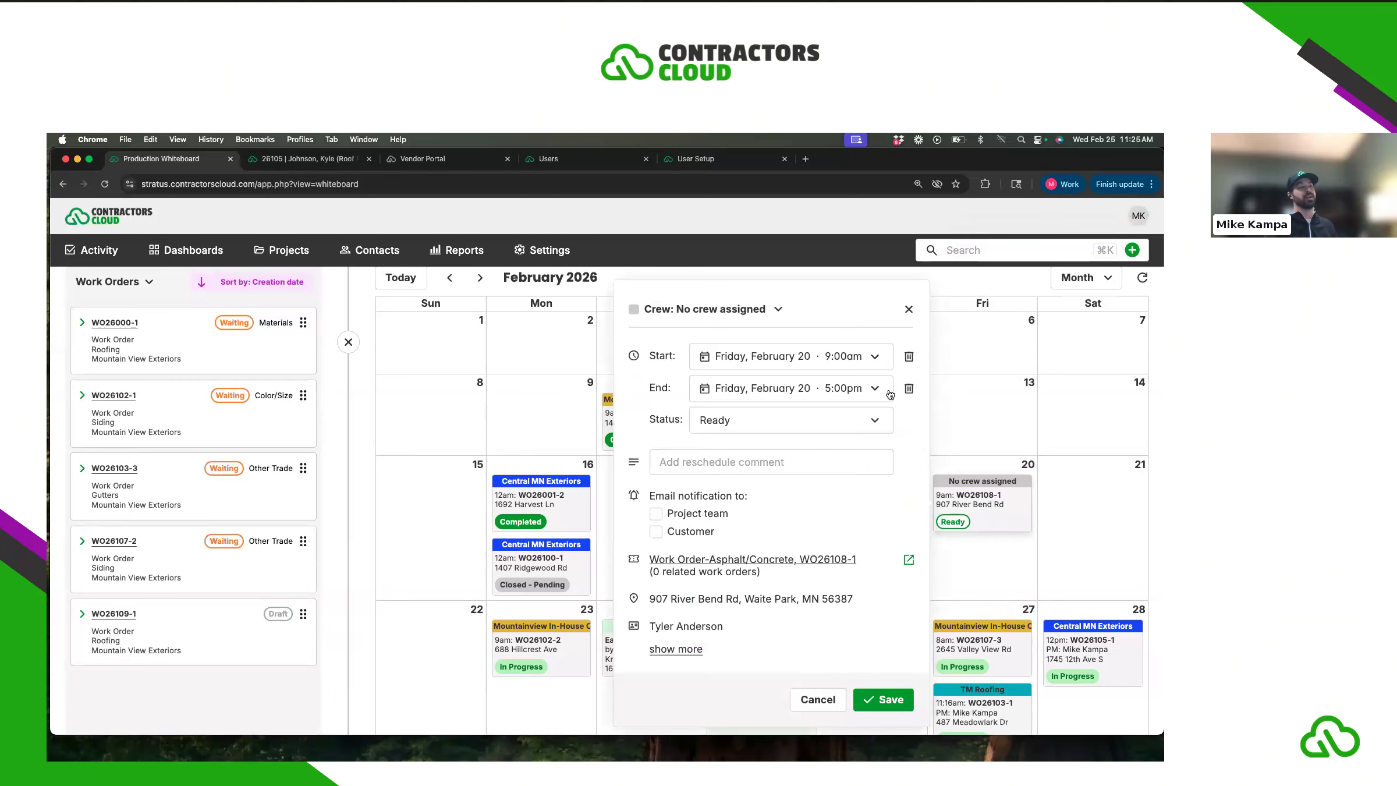
- Assign Mountainview In-House Crew, set the status to Complete, and save the booking
click(754, 311)
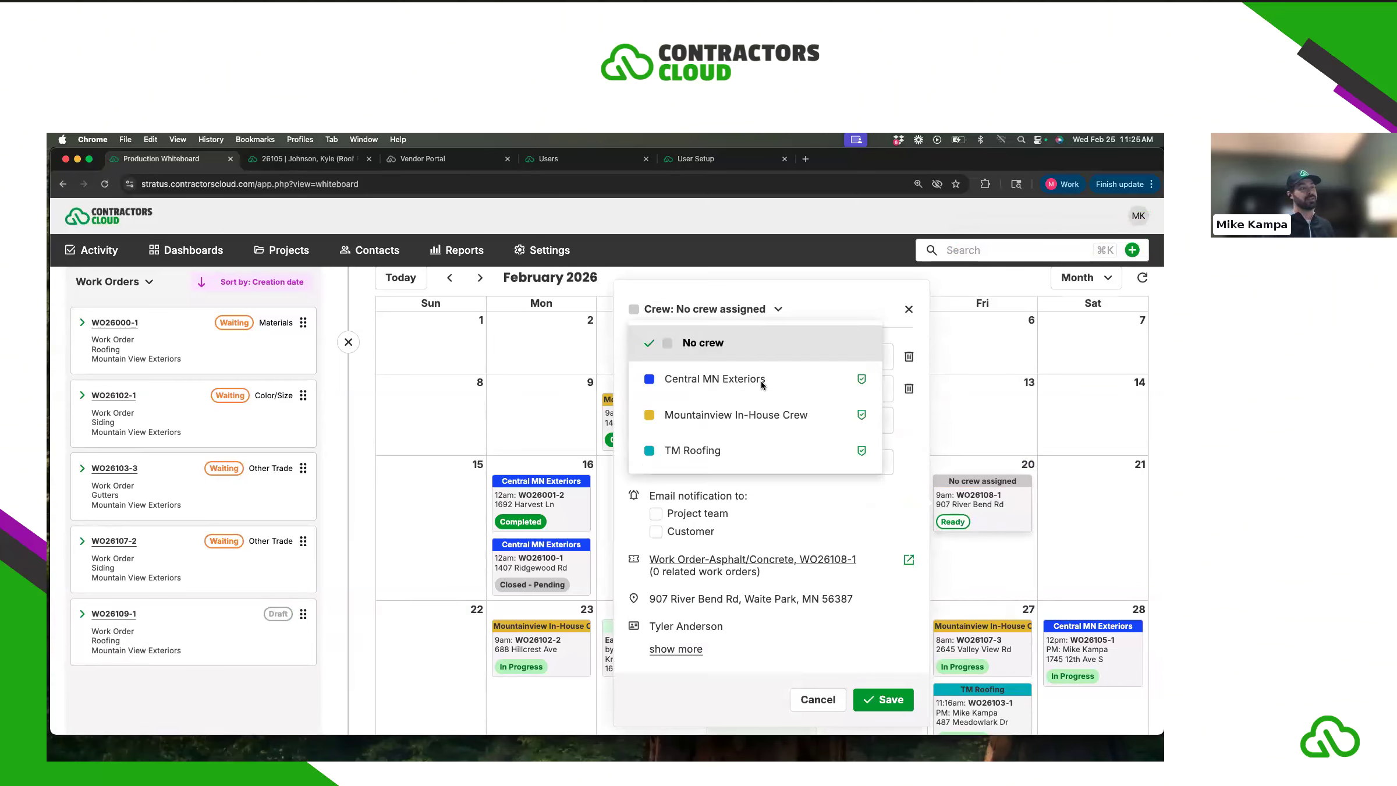
click(734, 414)
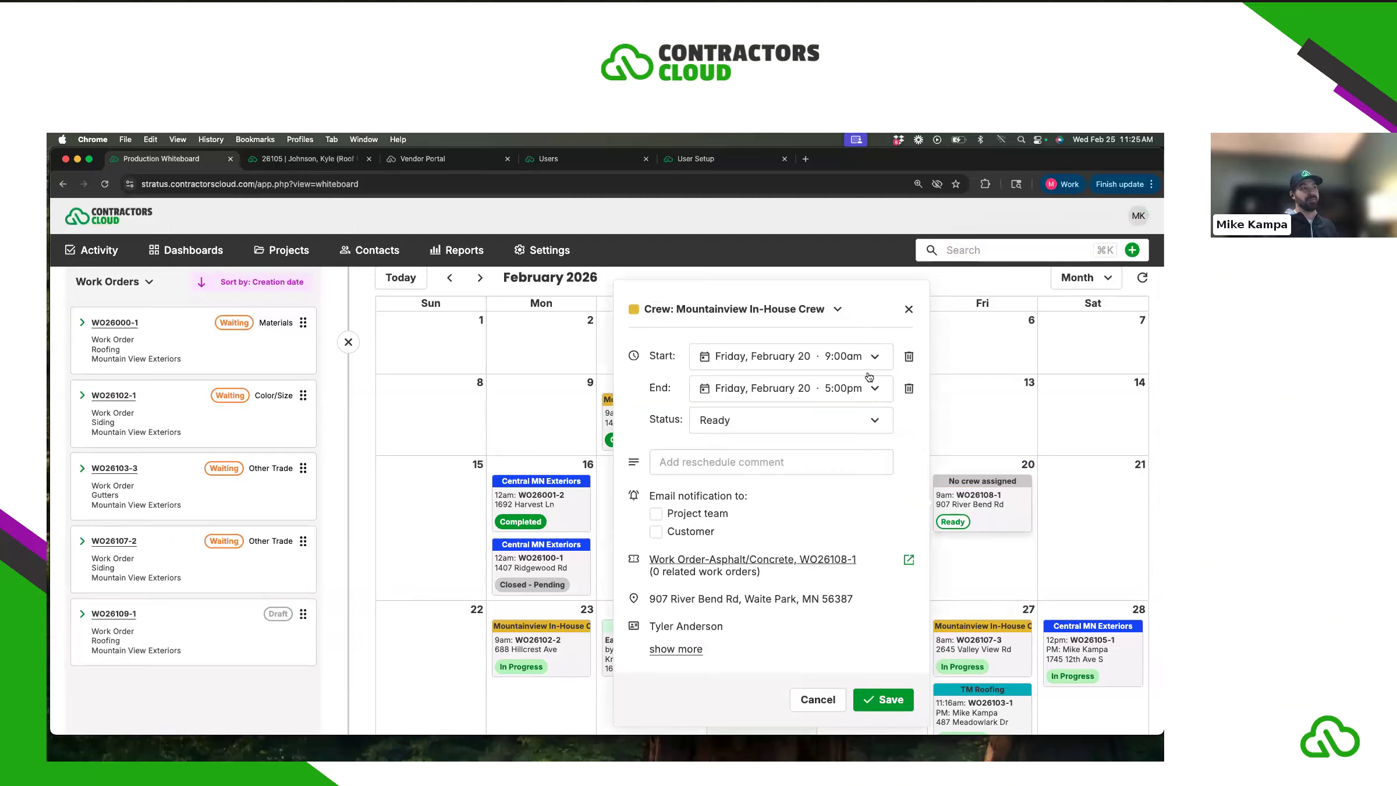
click(766, 427)
scroll(780, 502, down, 5)
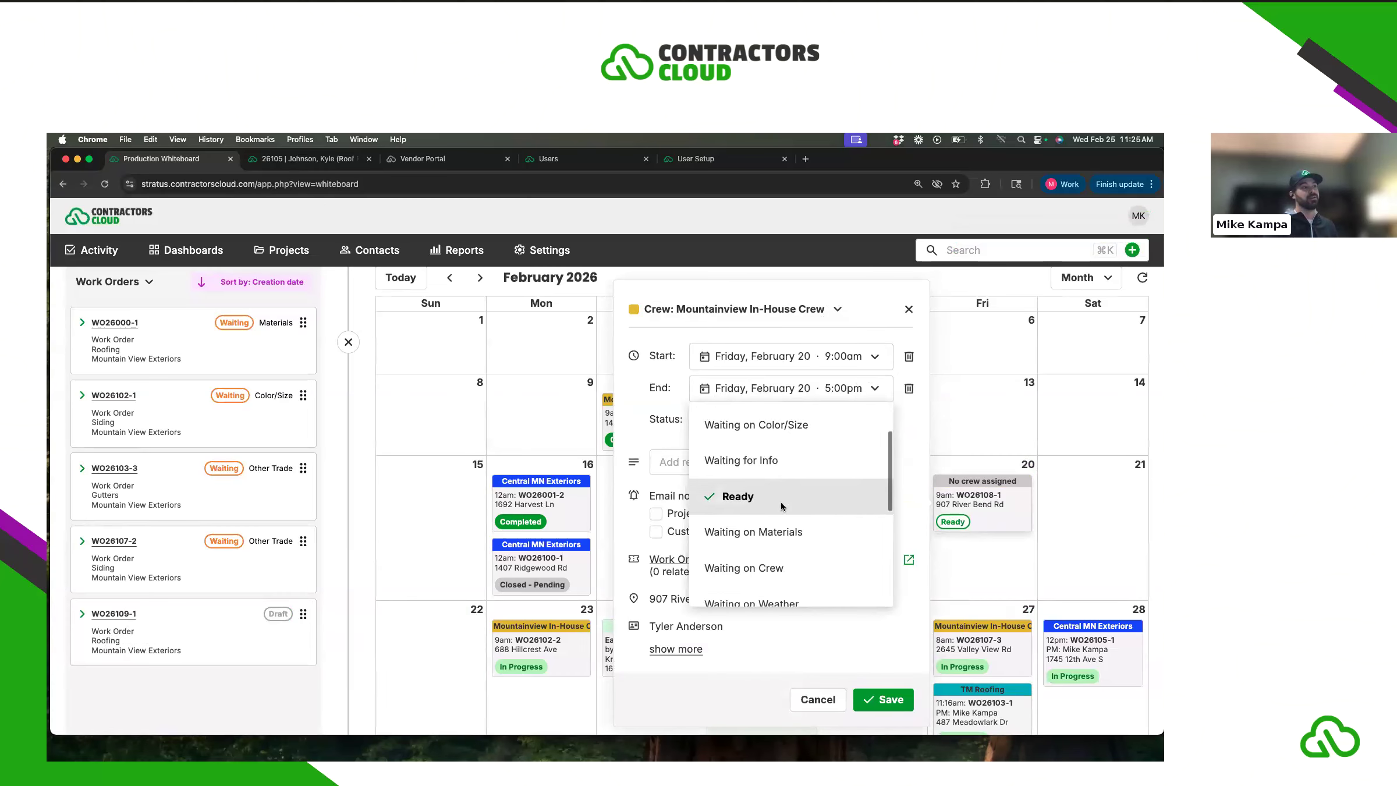
scroll(780, 502, down, 3)
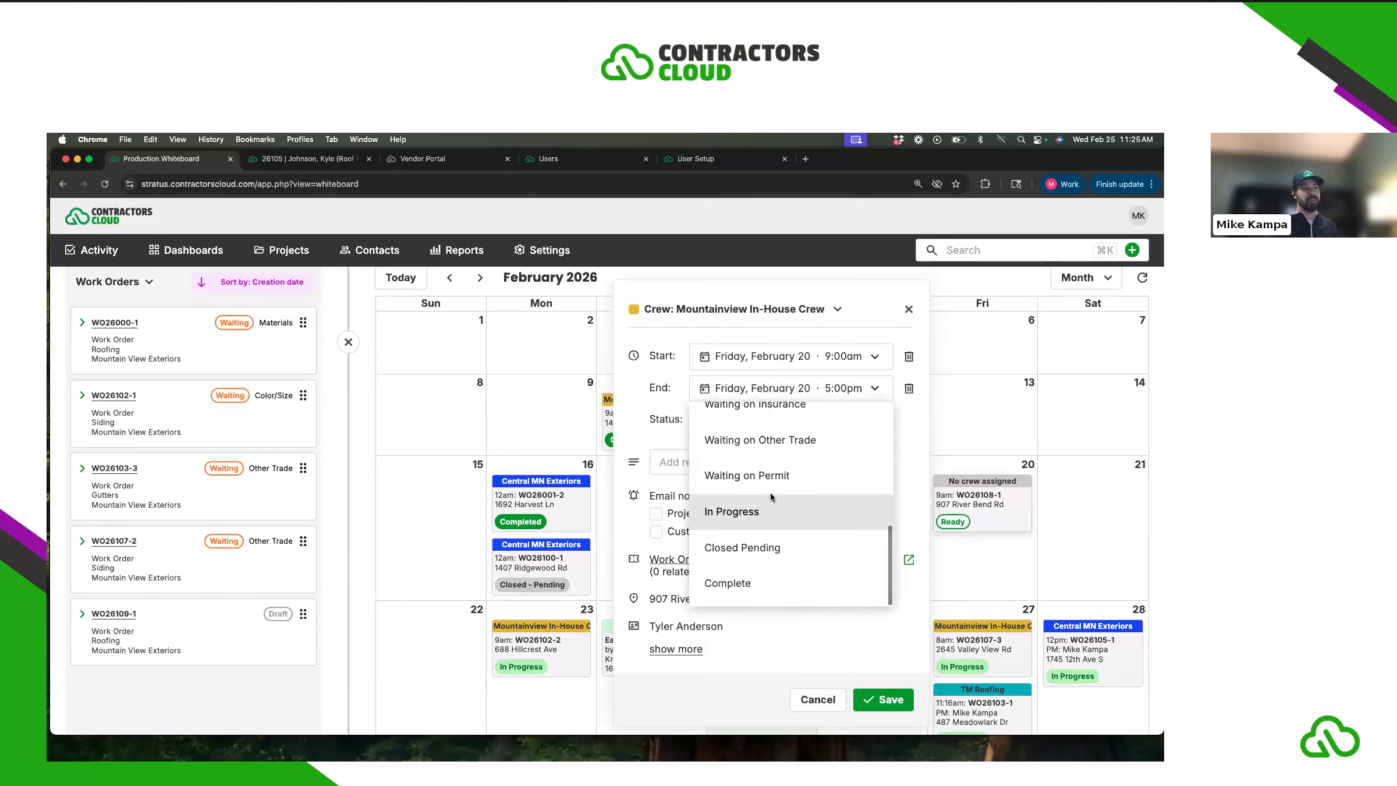
click(758, 580)
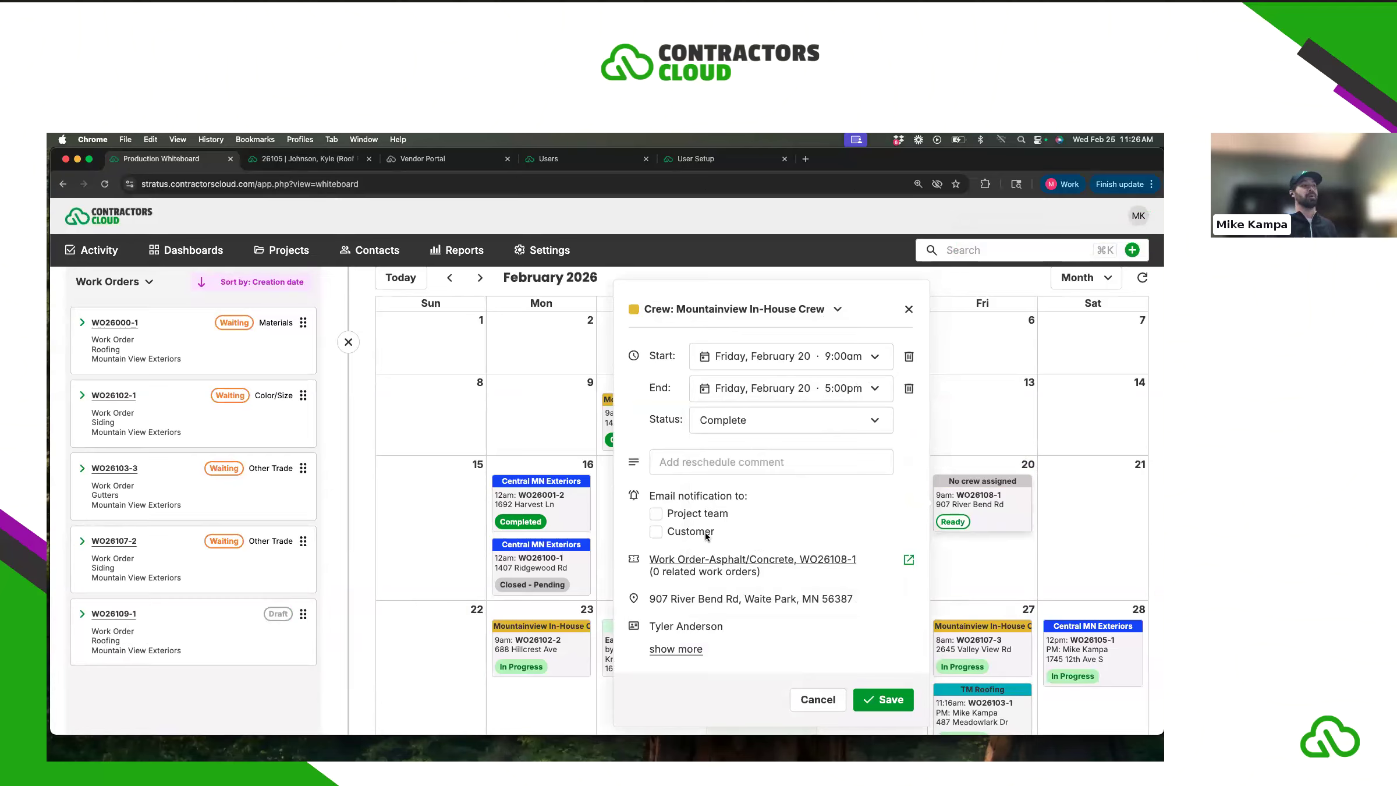
click(887, 702)
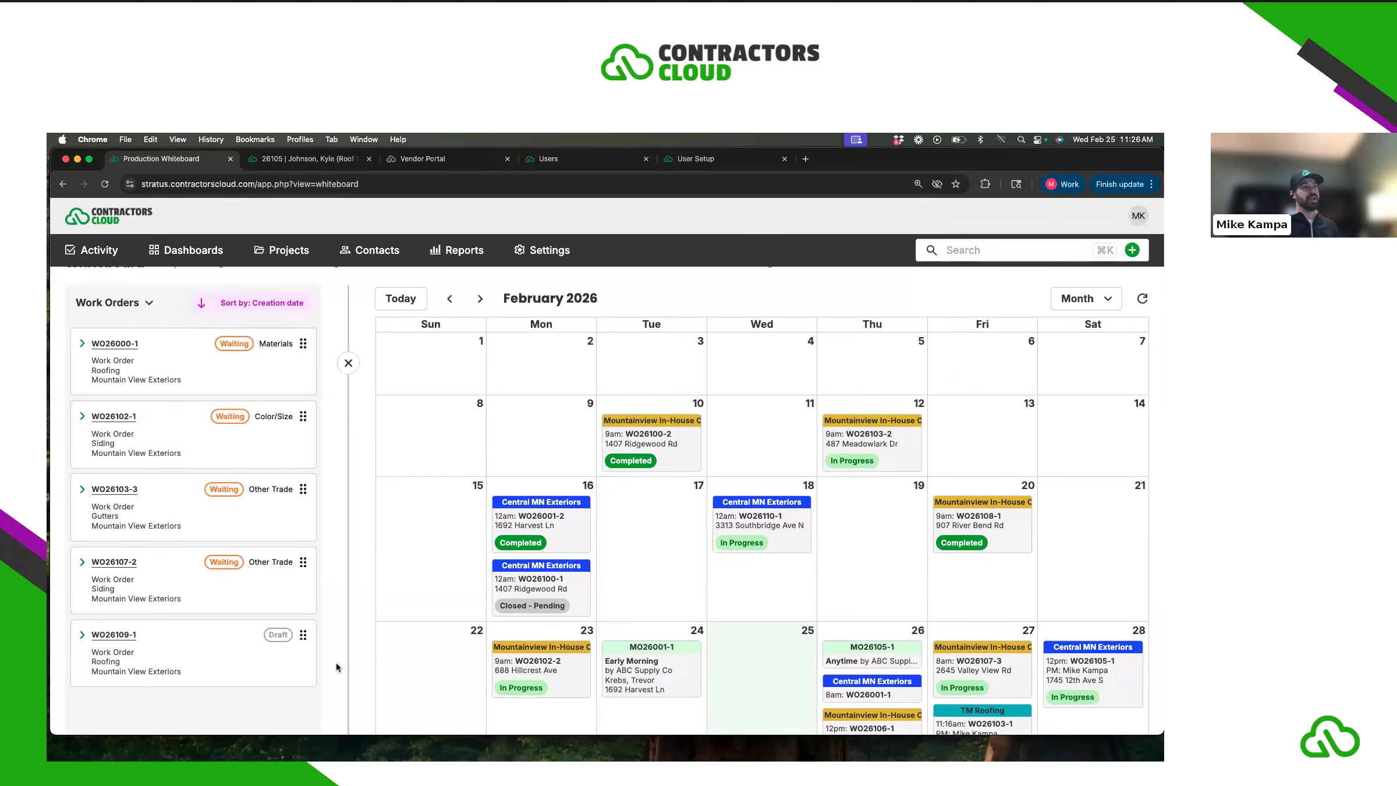
scroll(229, 530, up, 2)
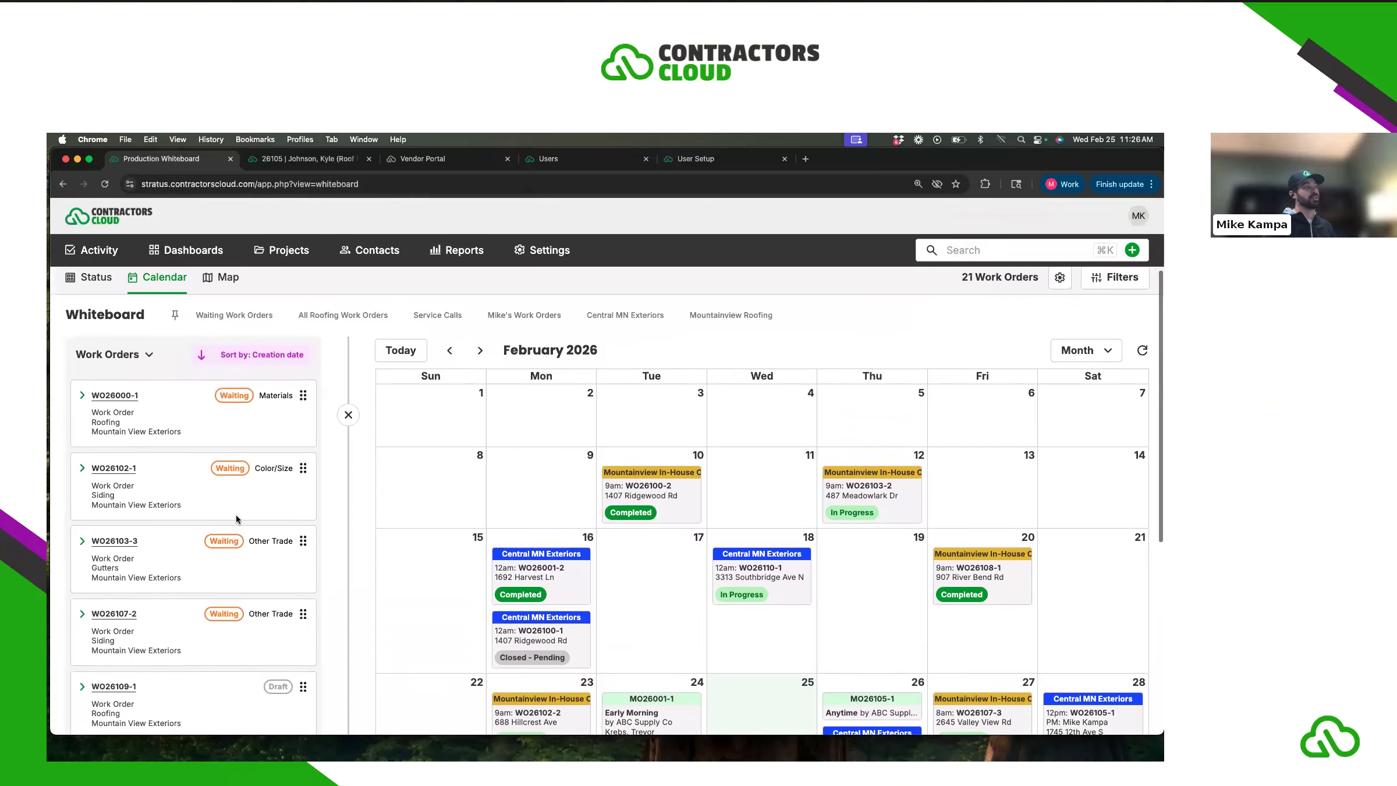
scroll(236, 518, down, 1)
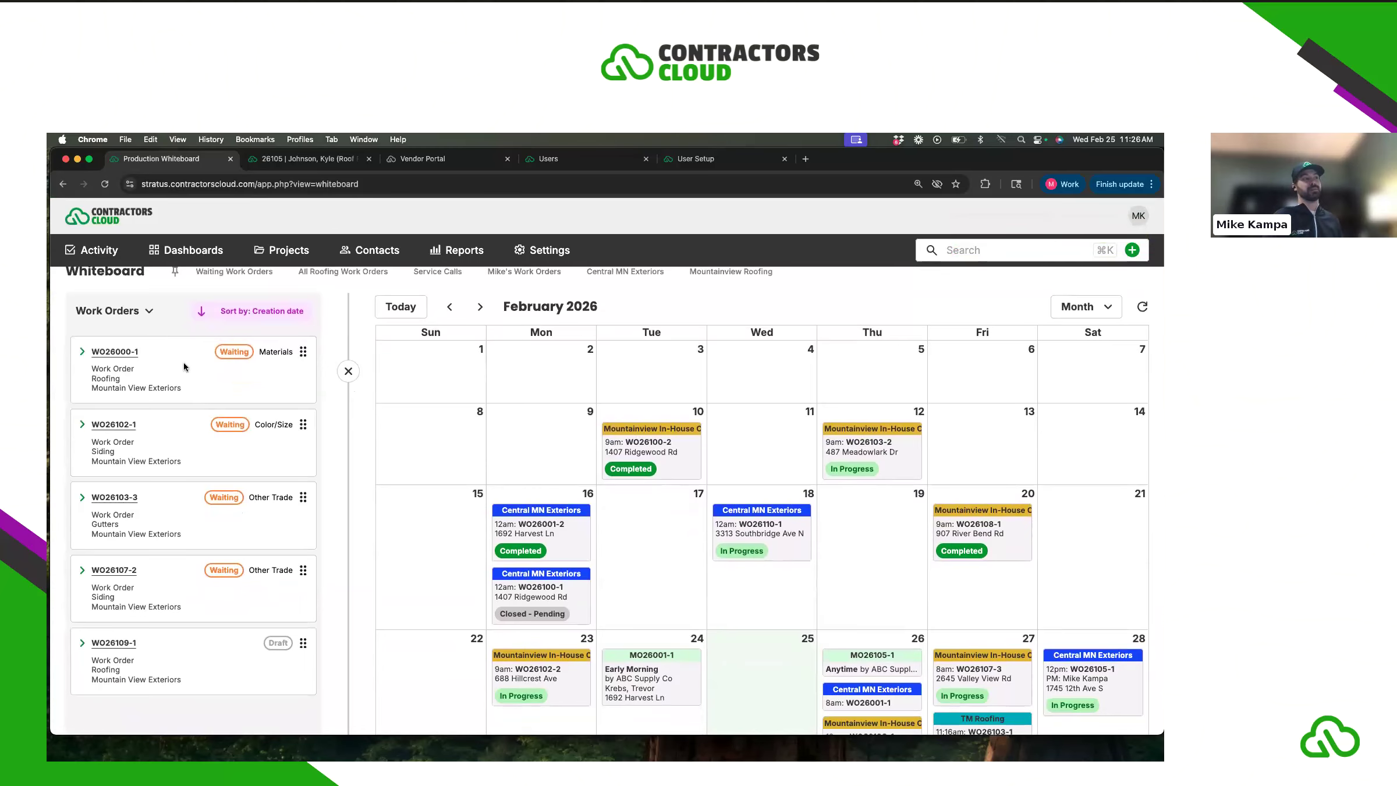
scroll(201, 416, up, 2)
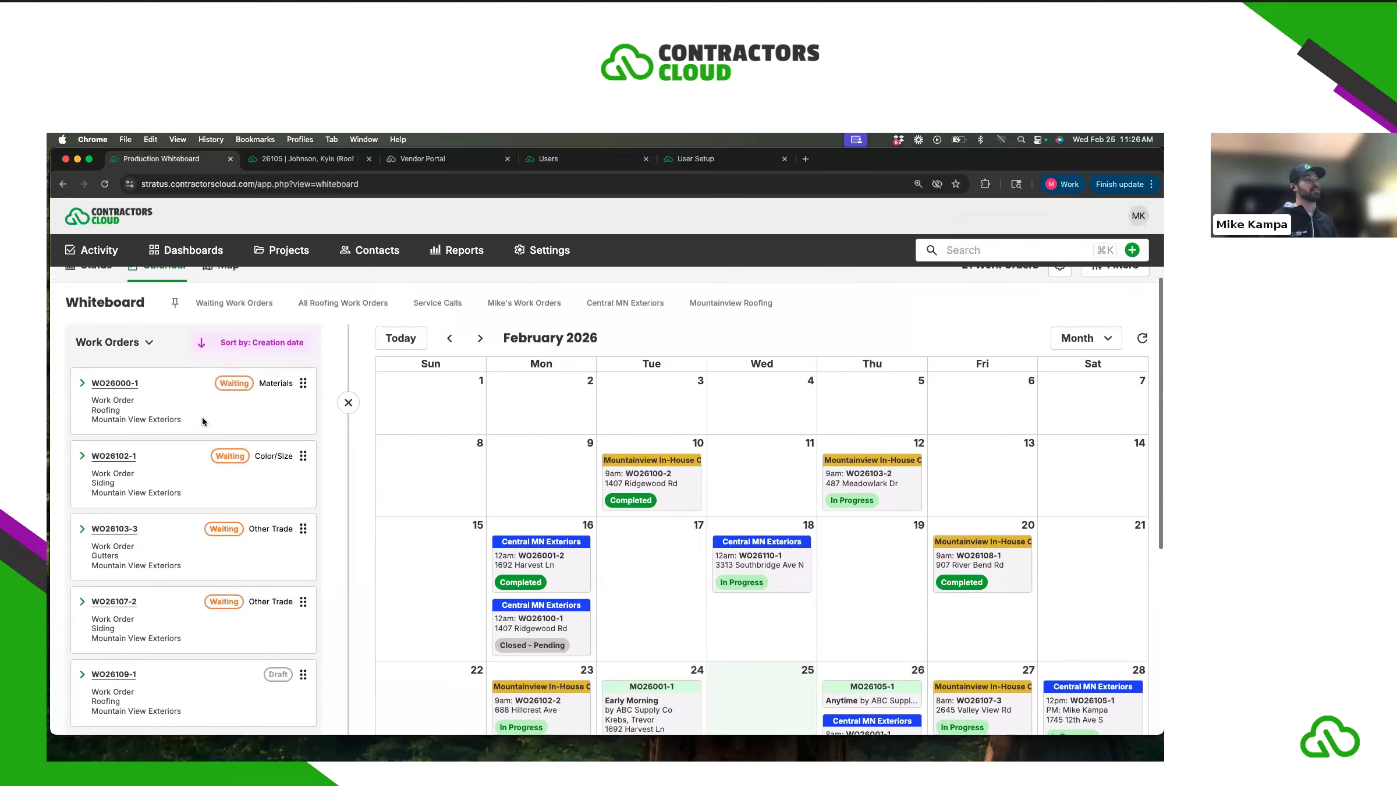
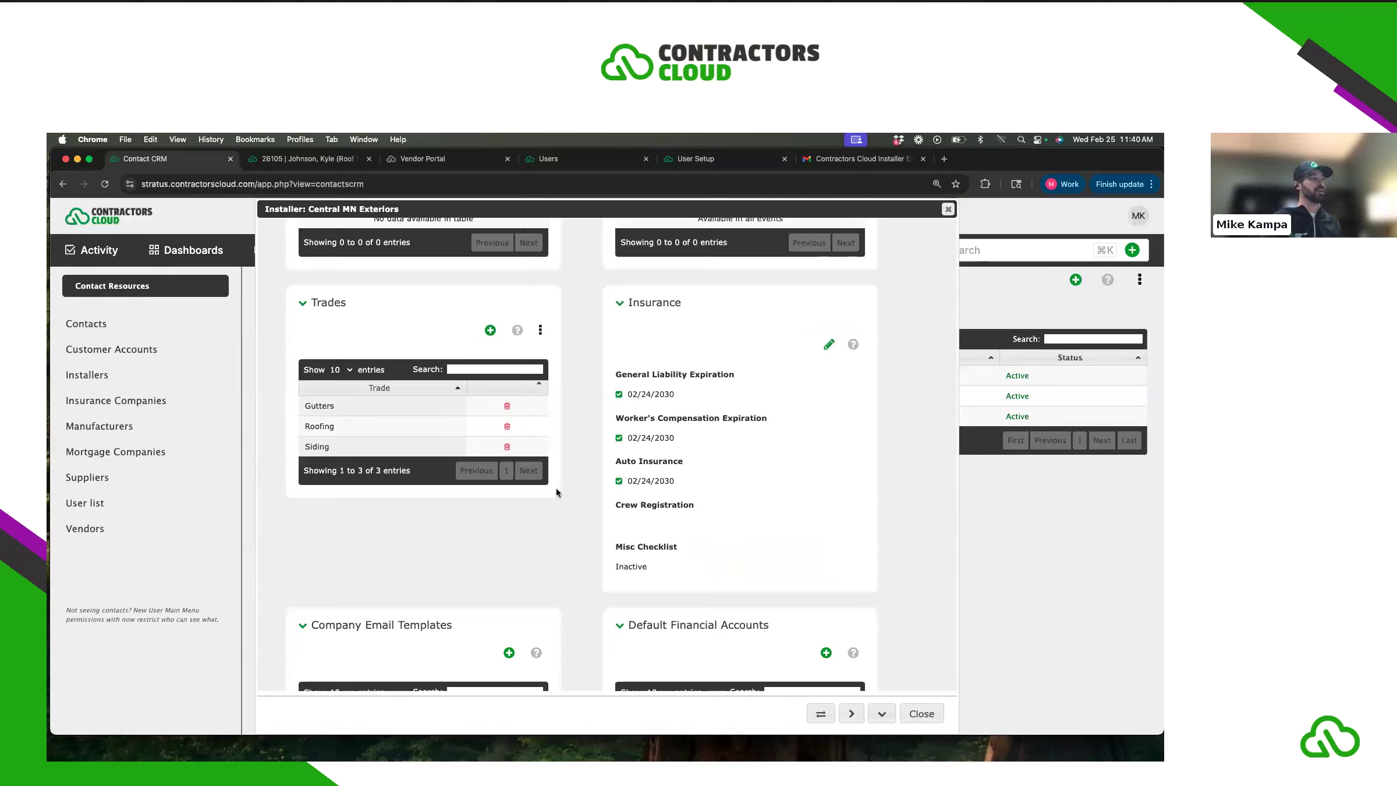
- Scroll down the Central MN Exteriors installer record toward the Installer Portal section
scroll(558, 488, down, 15)
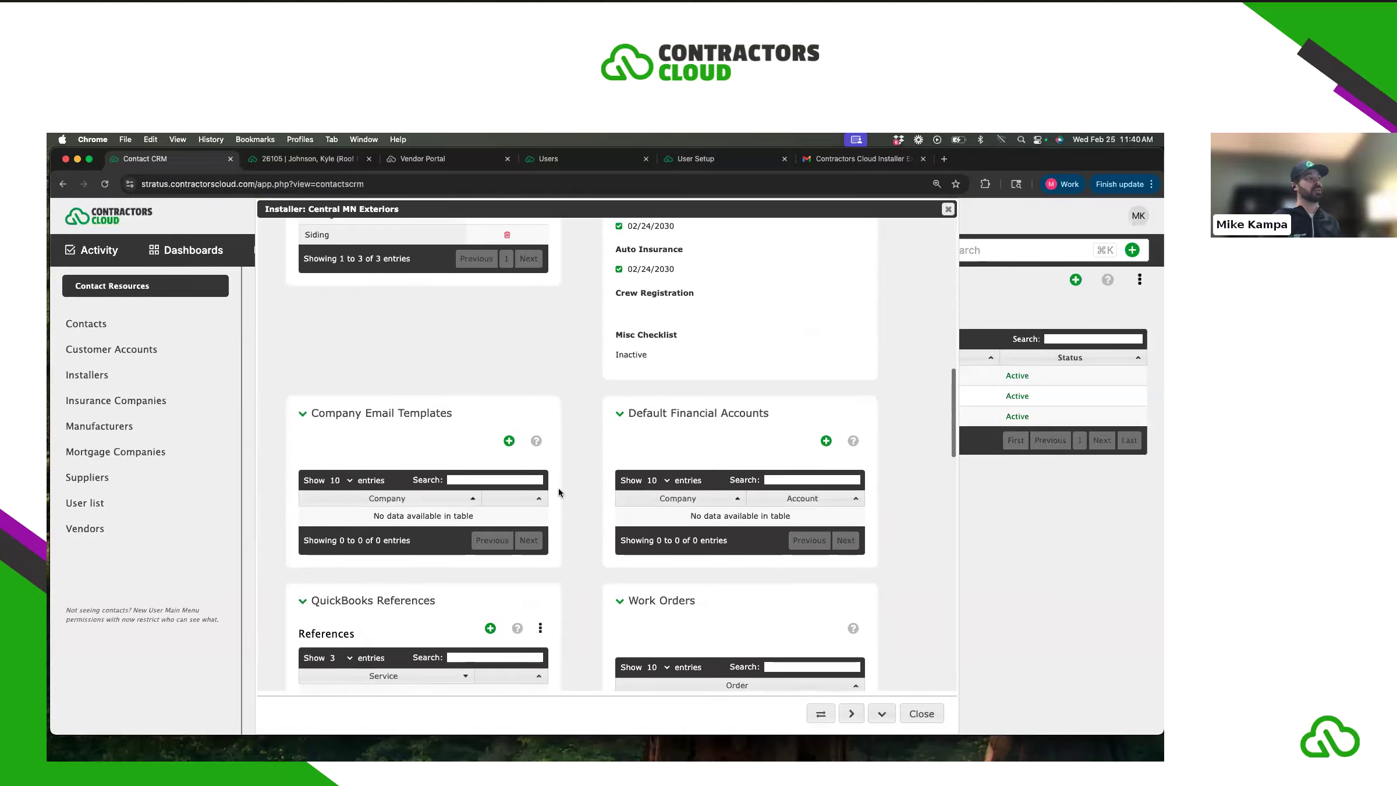
scroll(561, 488, down, 10)
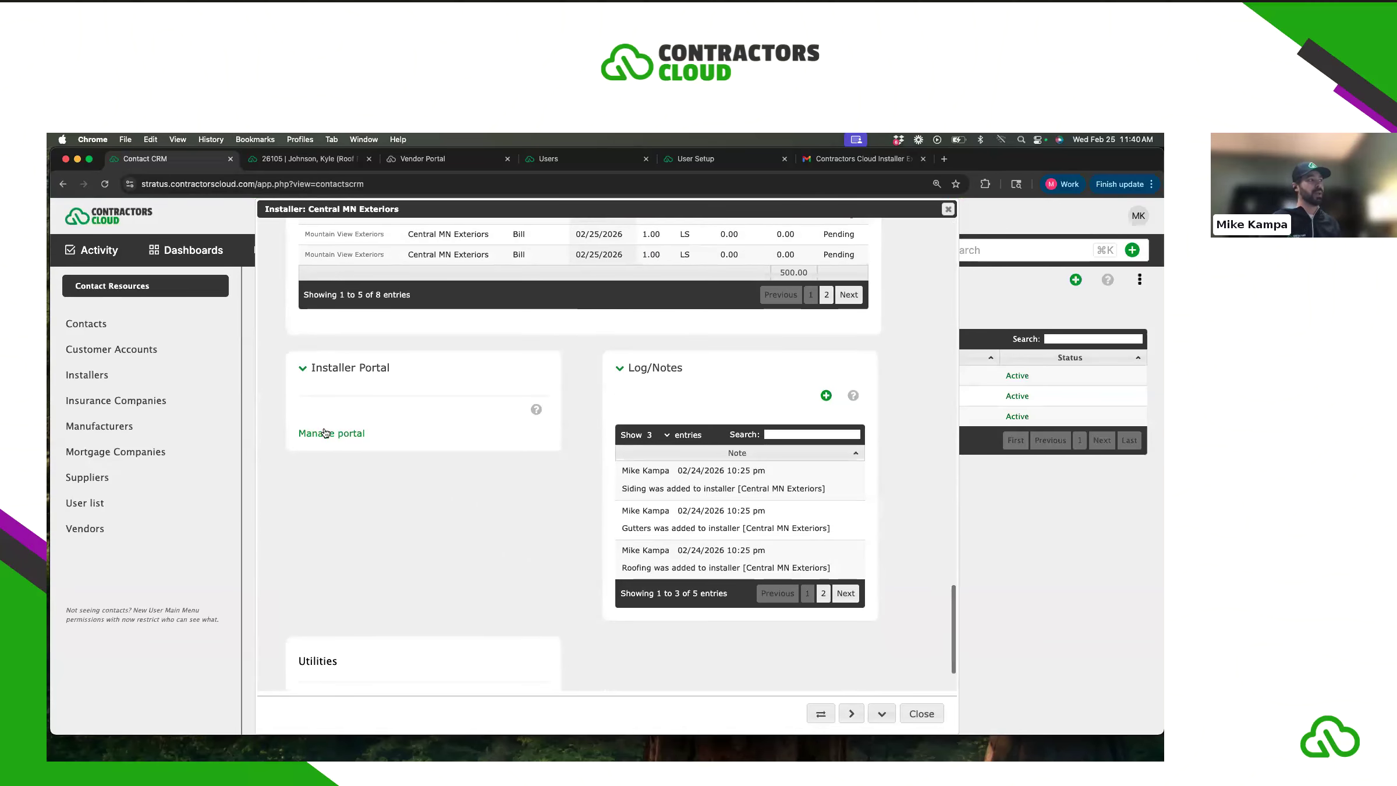
- Open Manage Portal for Central MN Exteriors and add a work order status limit, showing the status choices
click(359, 433)
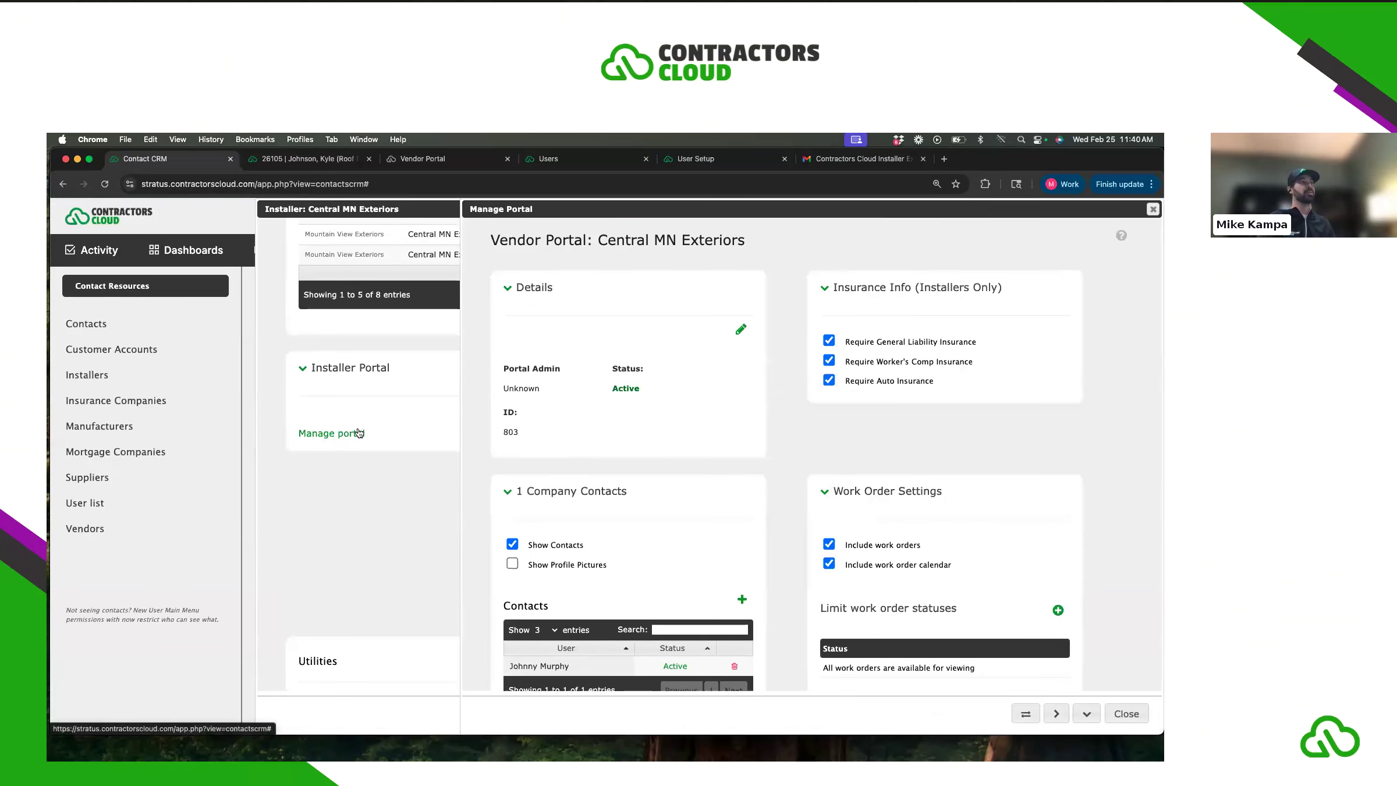
drag(851, 208, 641, 209)
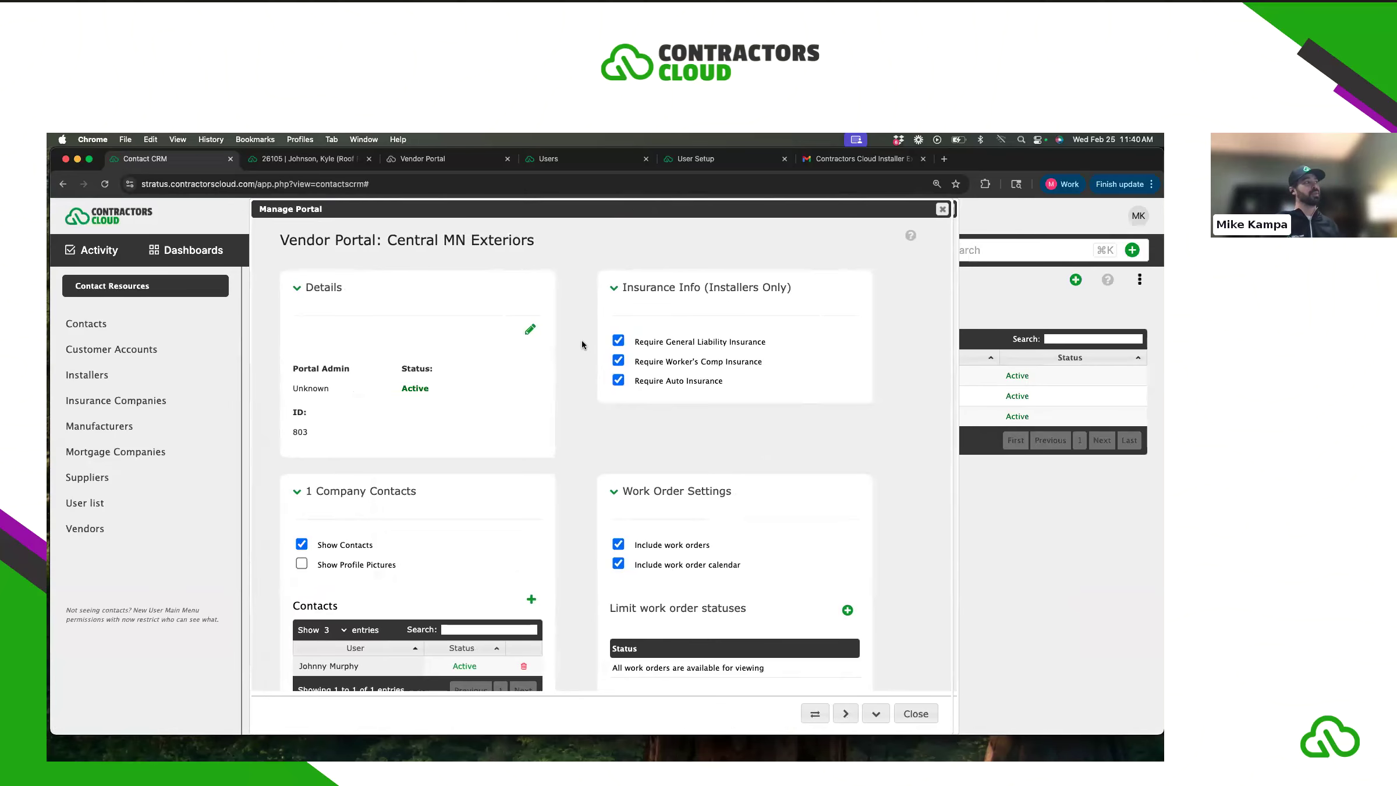
scroll(578, 354, down, 1)
scroll(573, 352, up, 1)
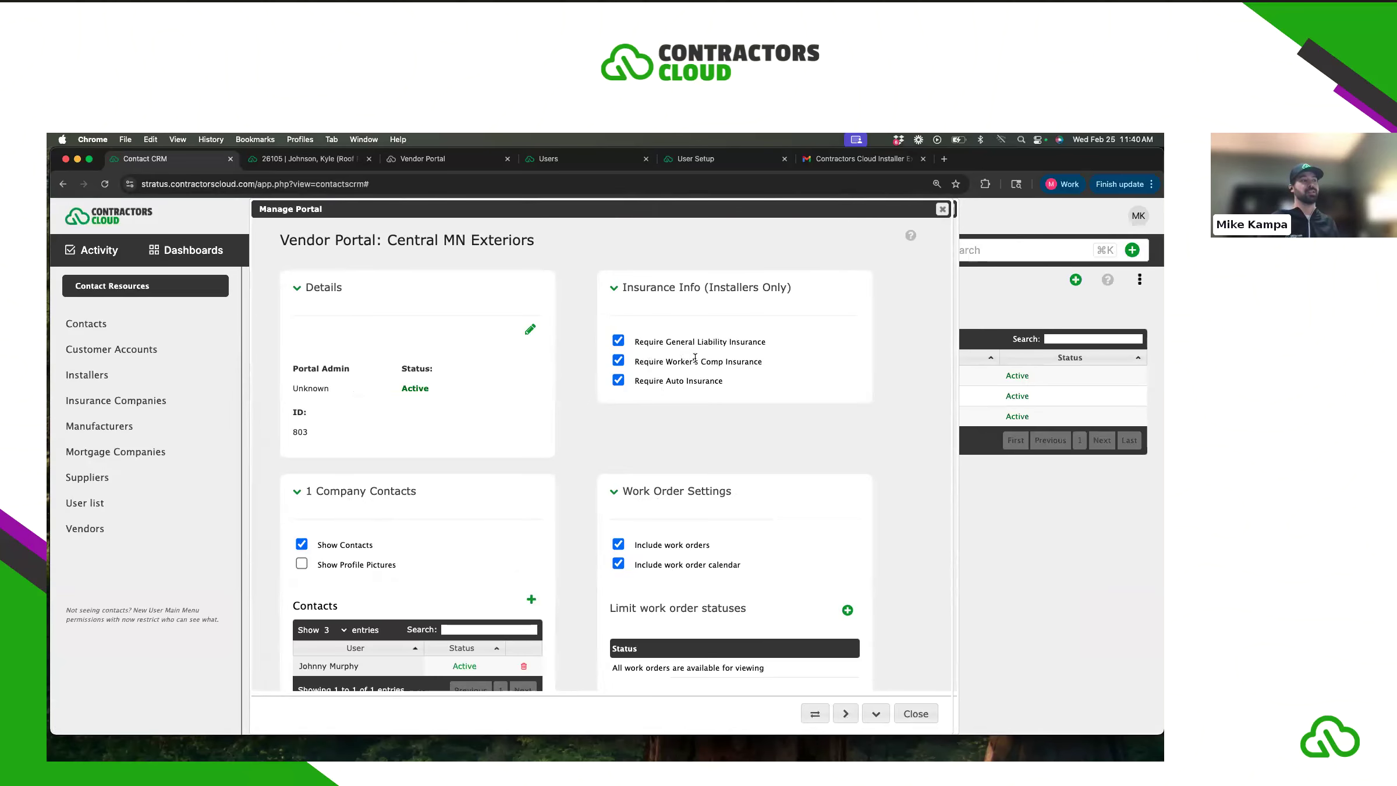
scroll(711, 378, down, 5)
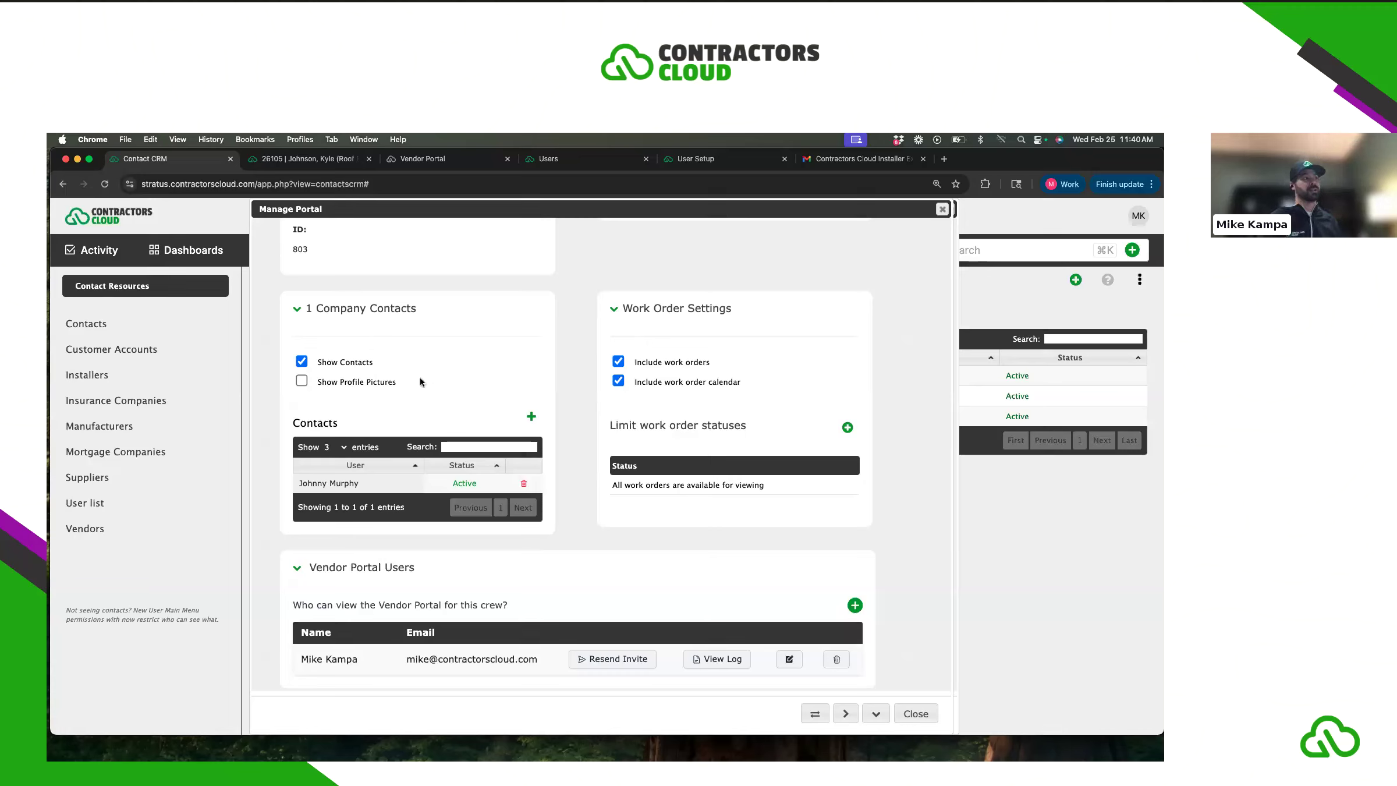
click(847, 429)
click(744, 469)
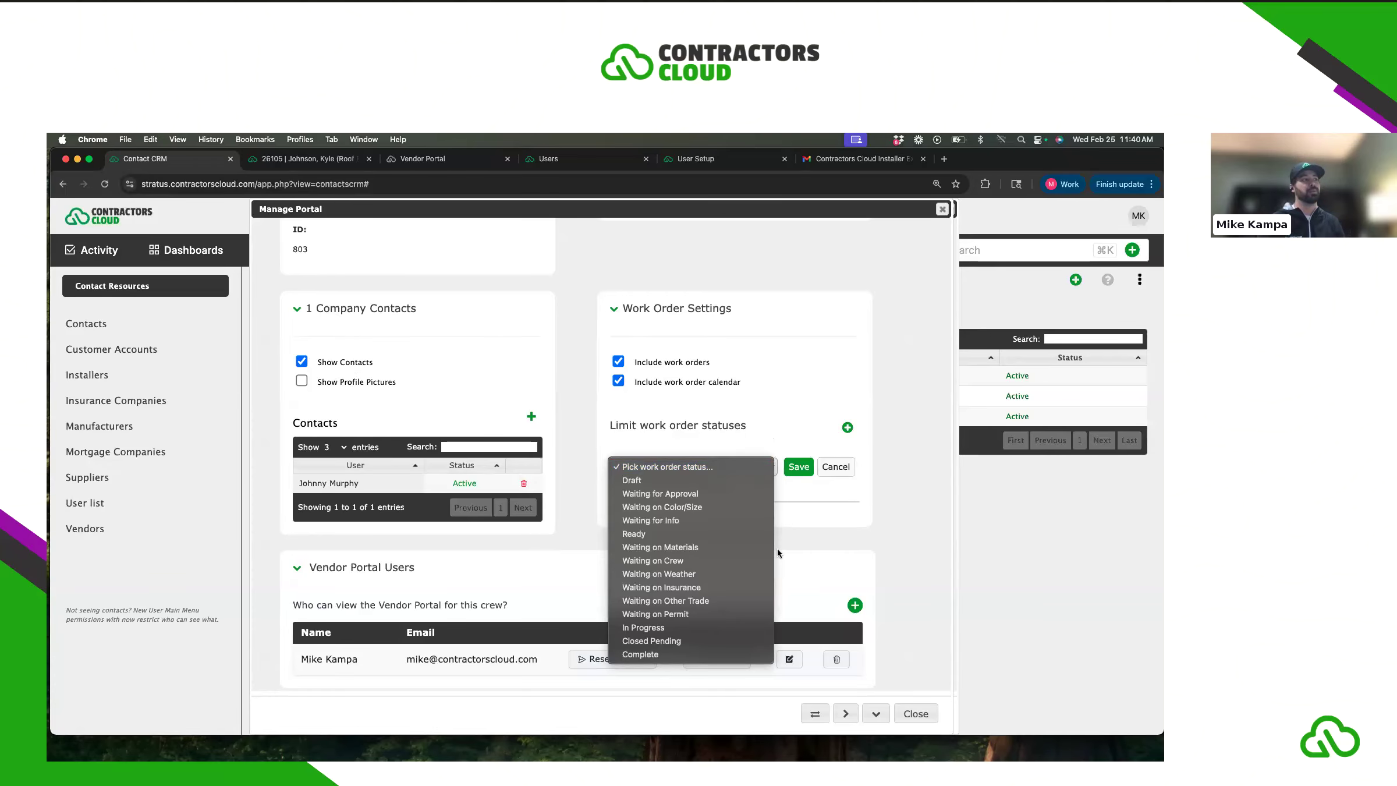
- Abandon the status limit and new portal user, then close the Manage Portal and installer dialogs
click(811, 561)
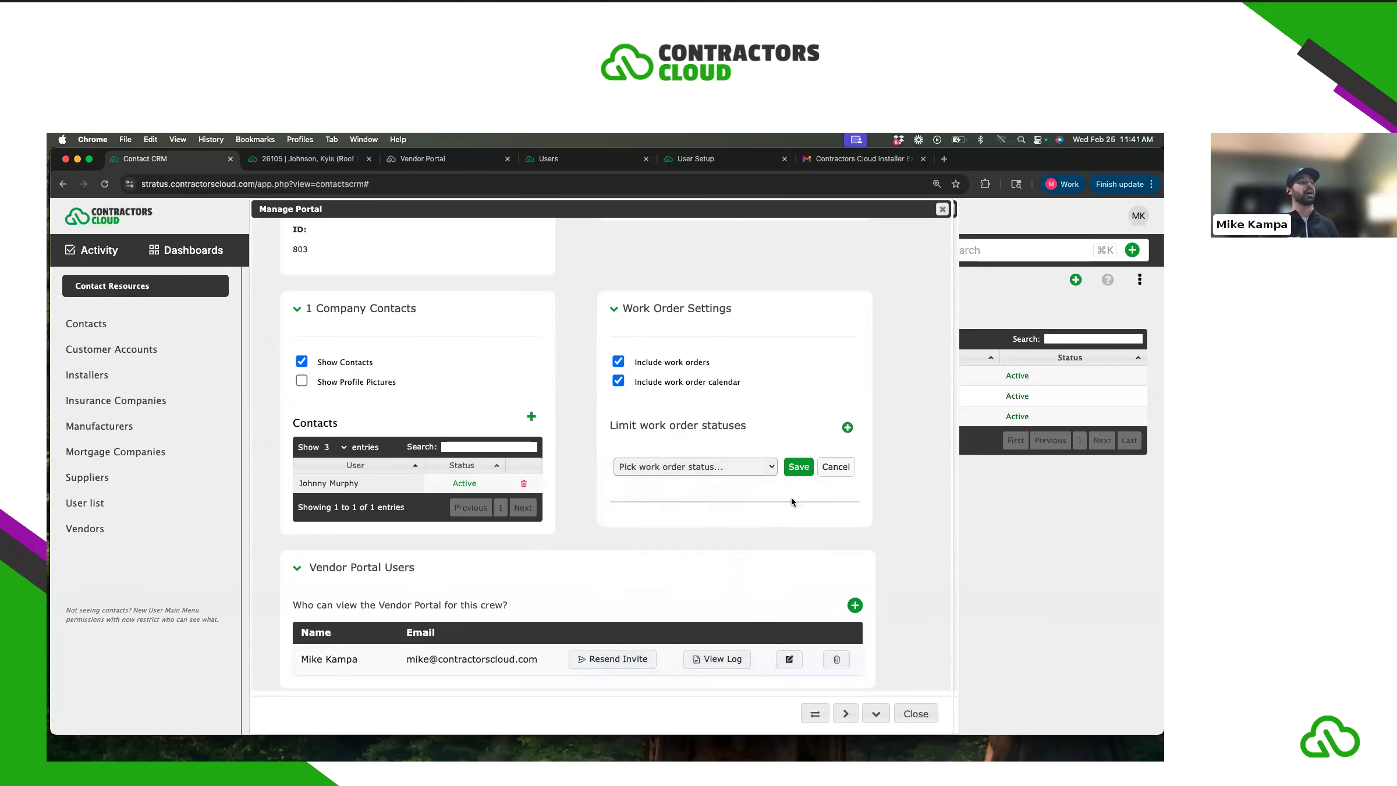
scroll(791, 496, down, 1)
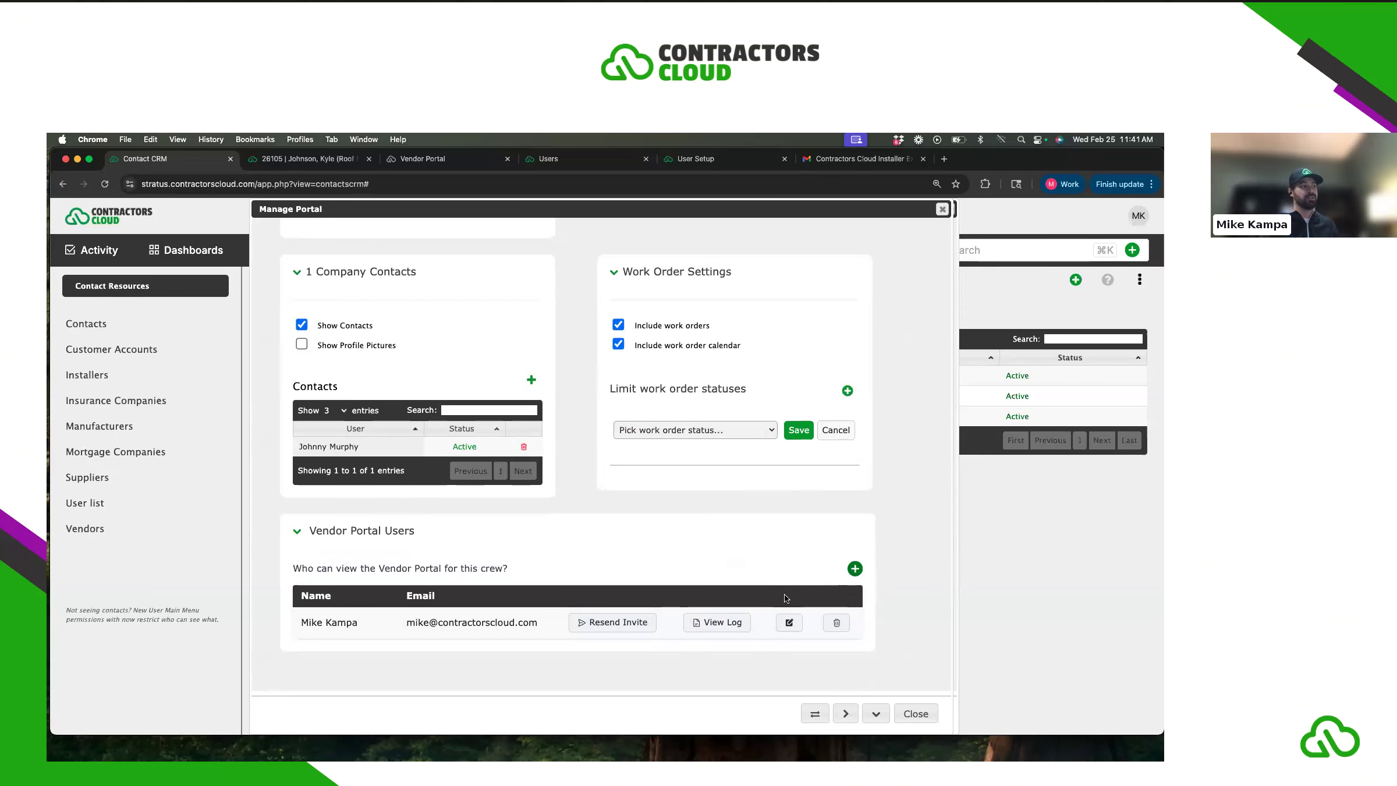
click(854, 569)
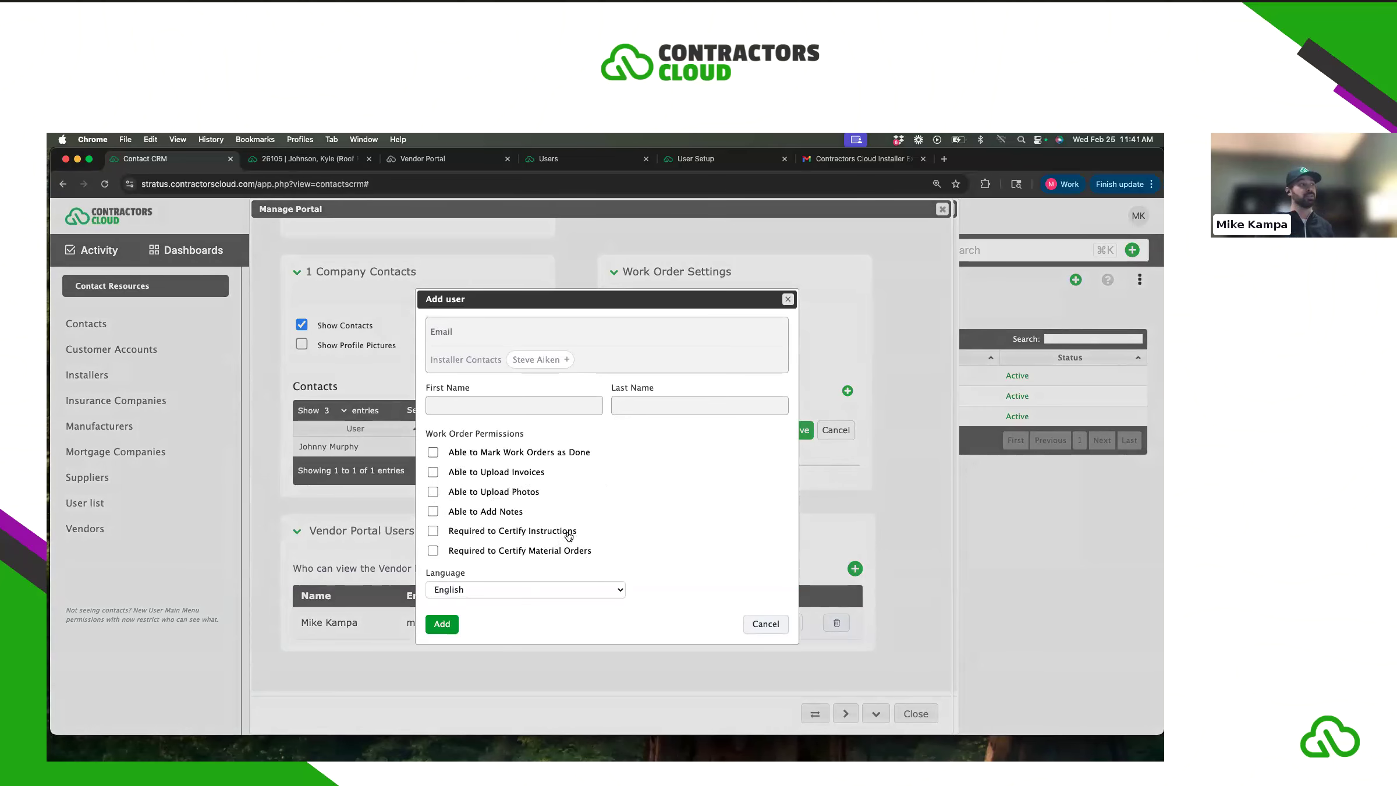
click(788, 298)
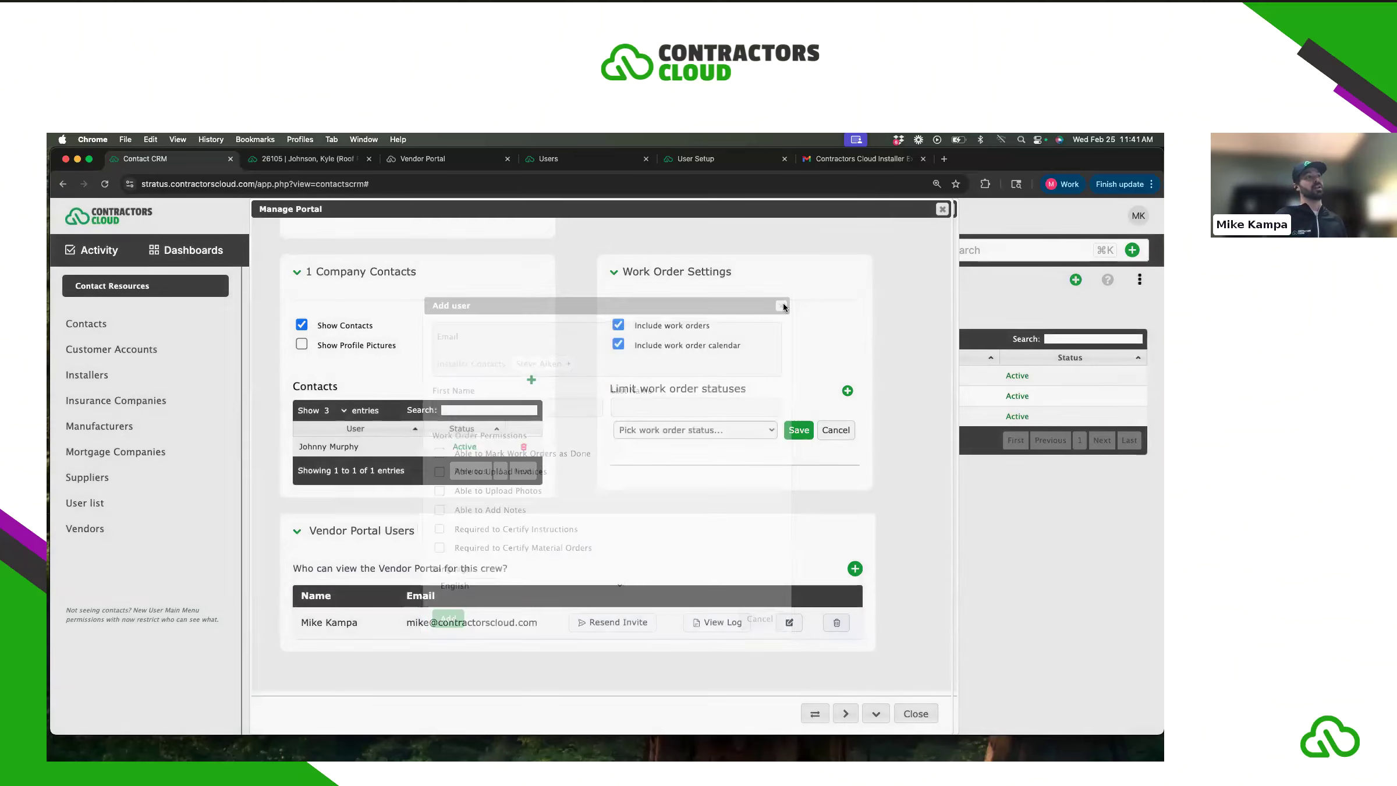
click(942, 209)
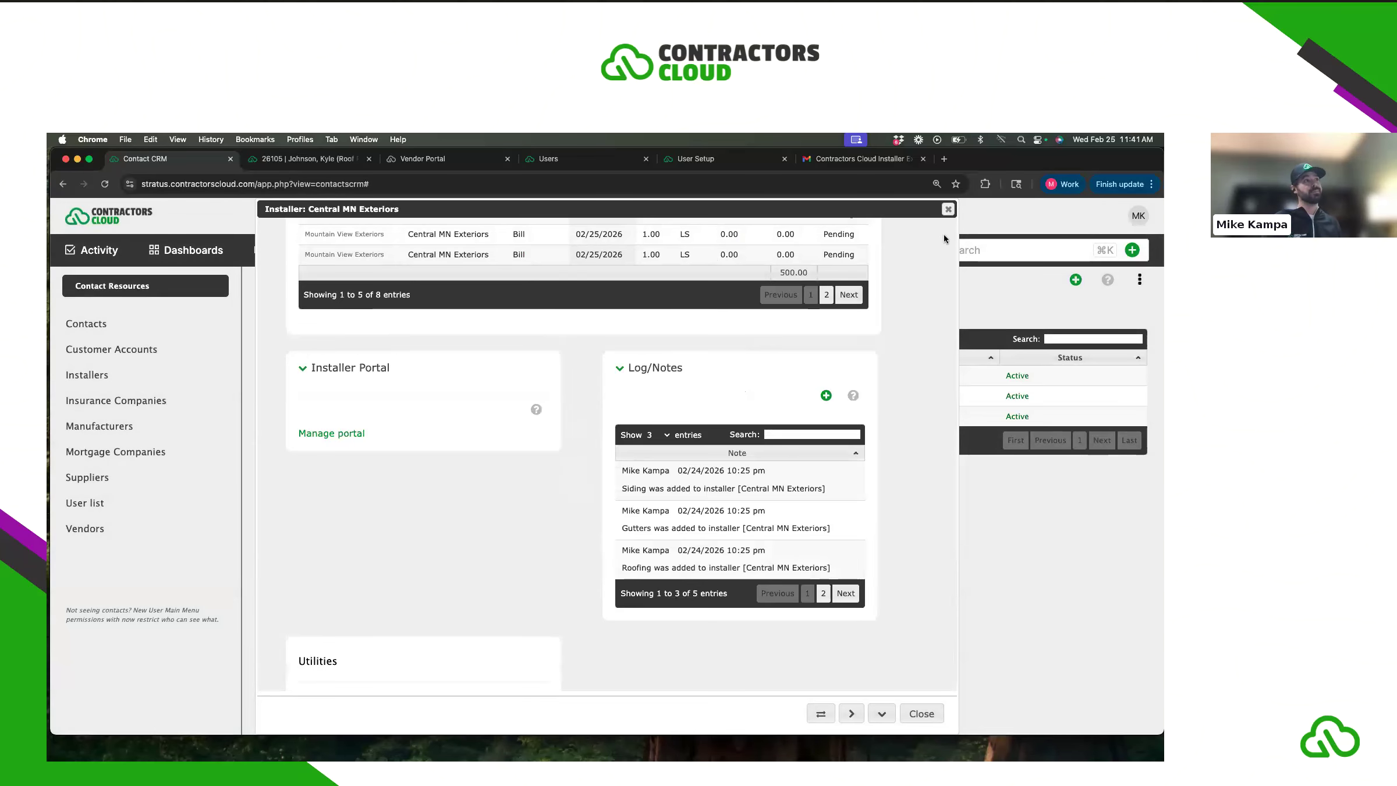
click(947, 208)
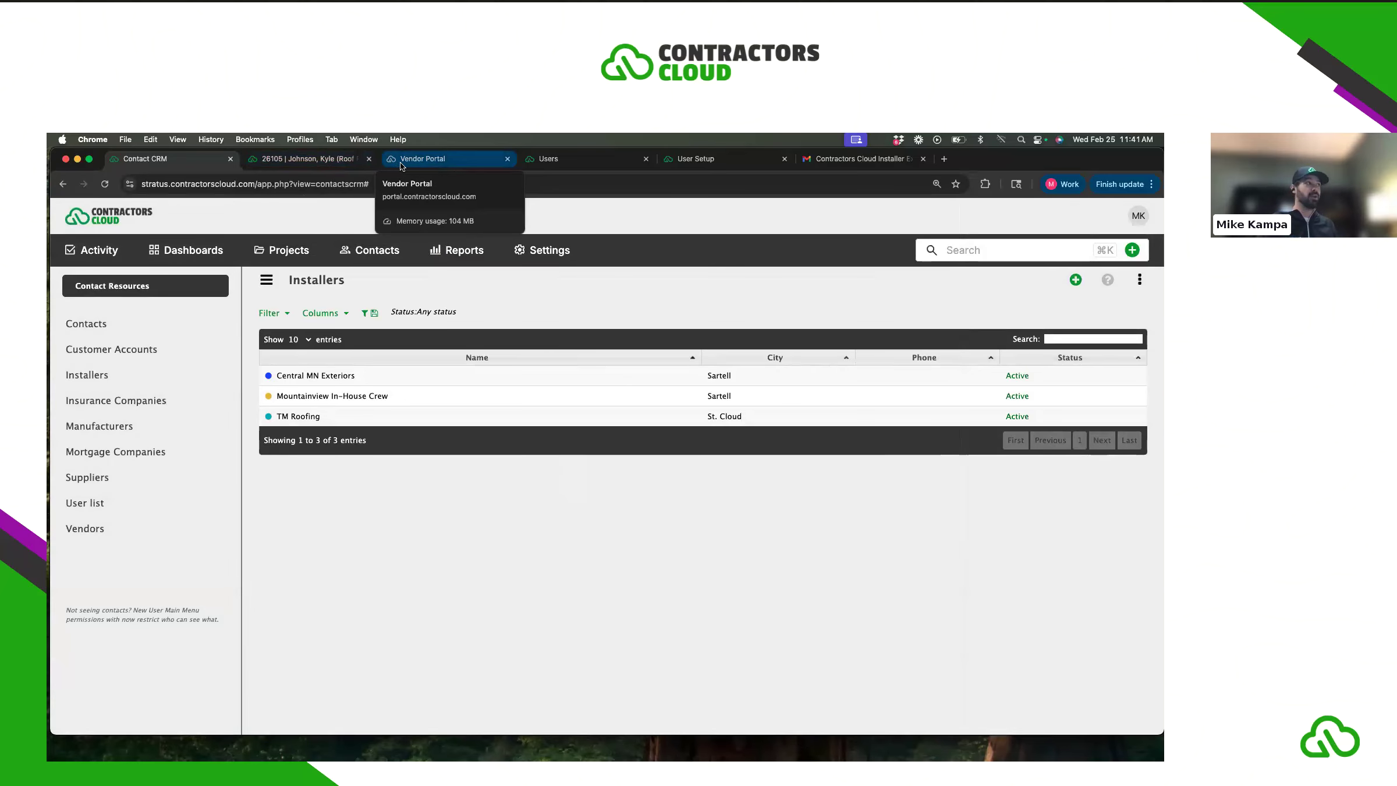
- In the vendor portal, try the Open and Closed vendor status filters, ending on Open
click(433, 160)
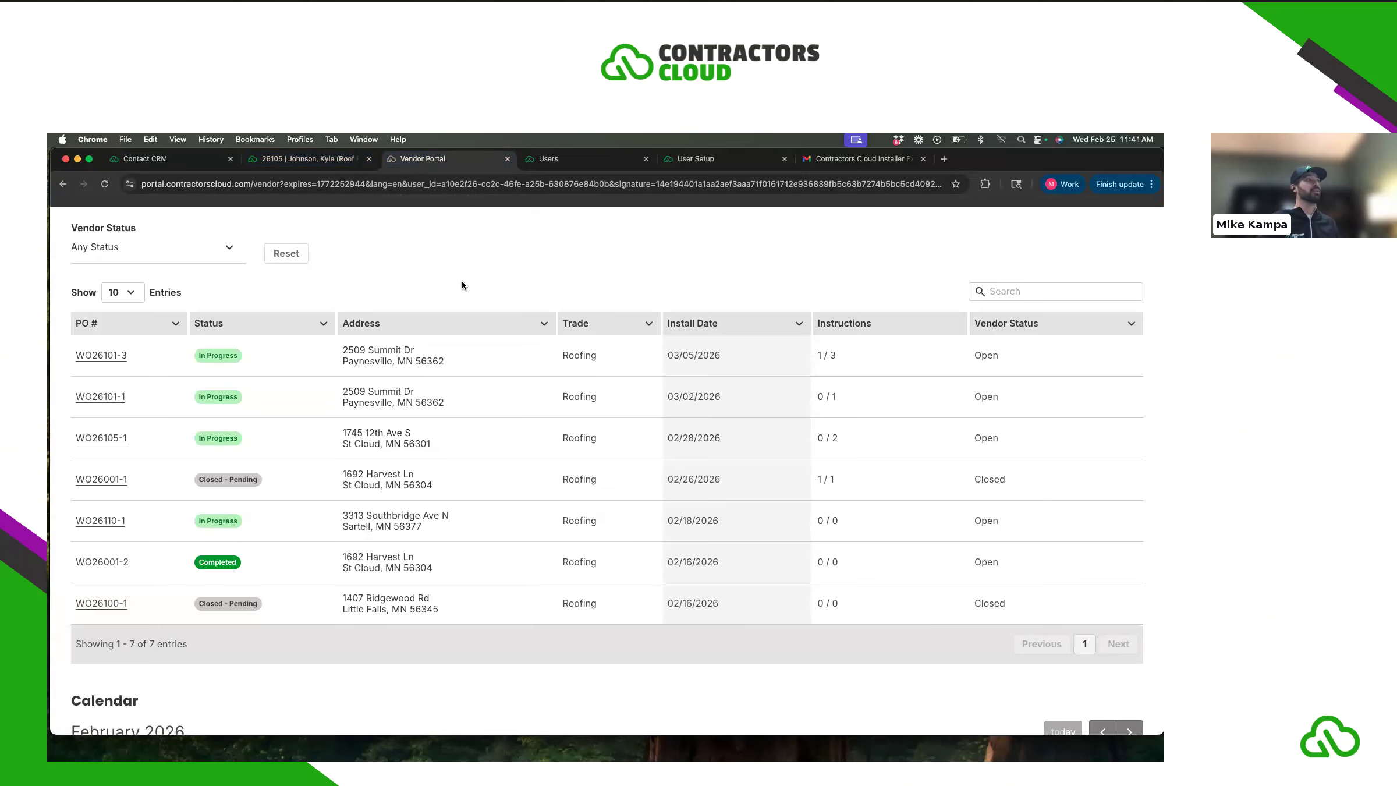
scroll(460, 280, up, 5)
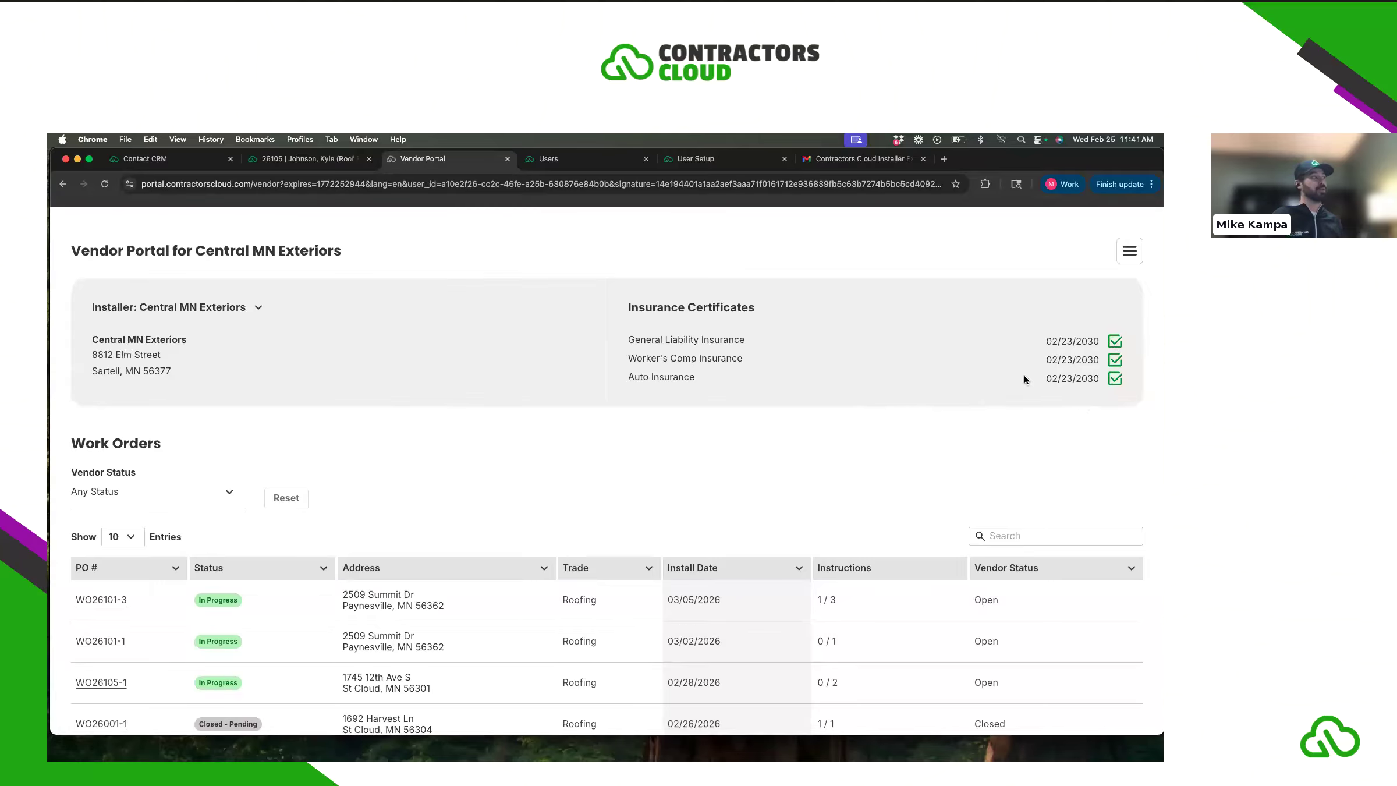
scroll(666, 425, down, 3)
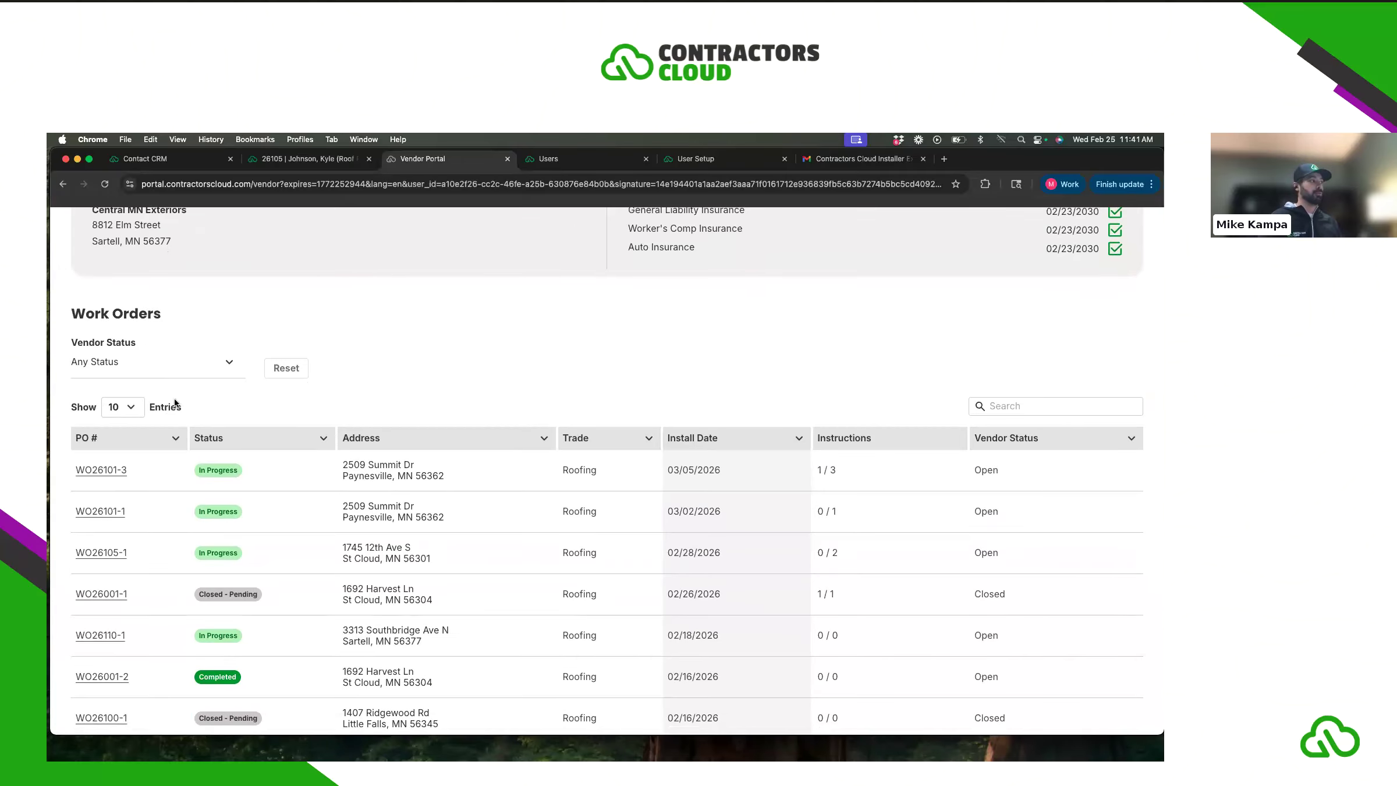
scroll(224, 423, down, 1)
click(108, 325)
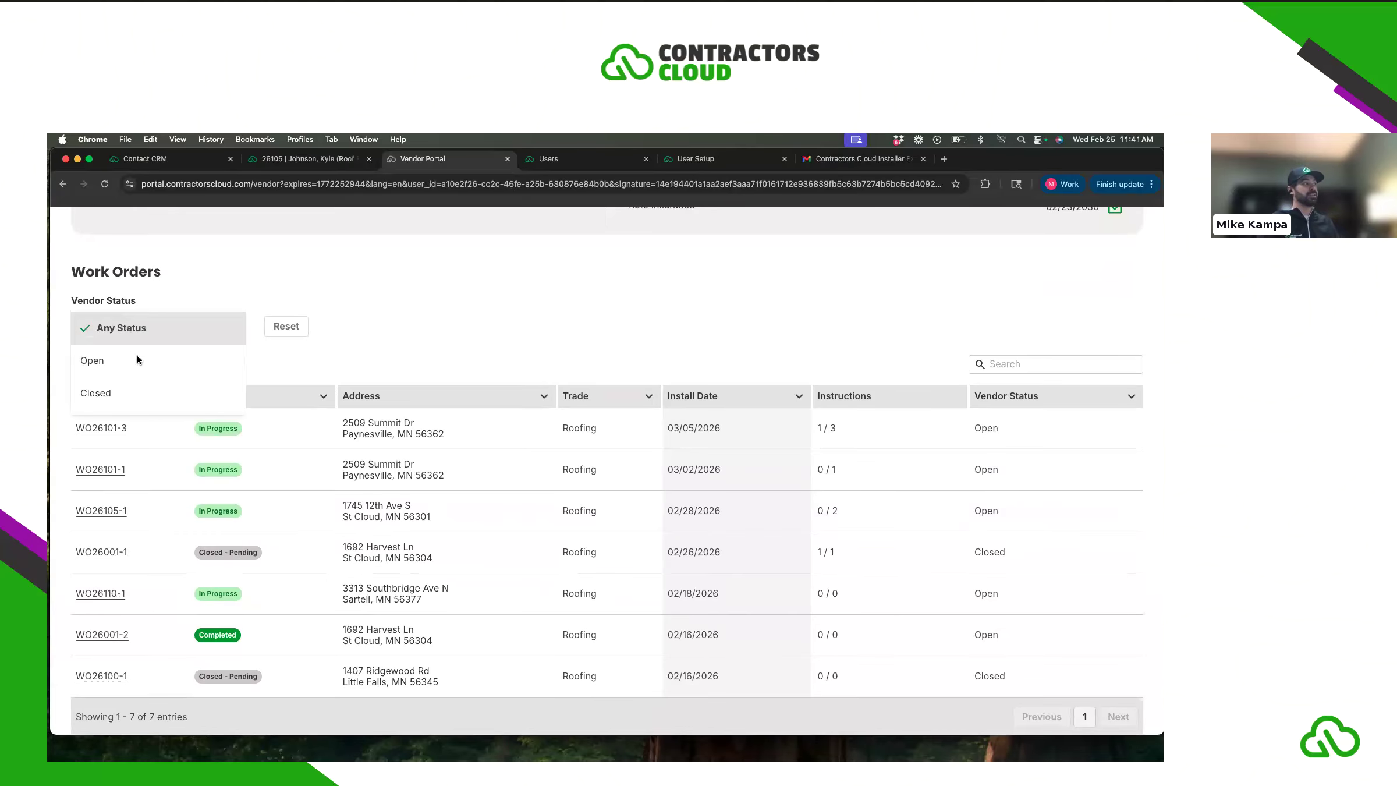
click(126, 364)
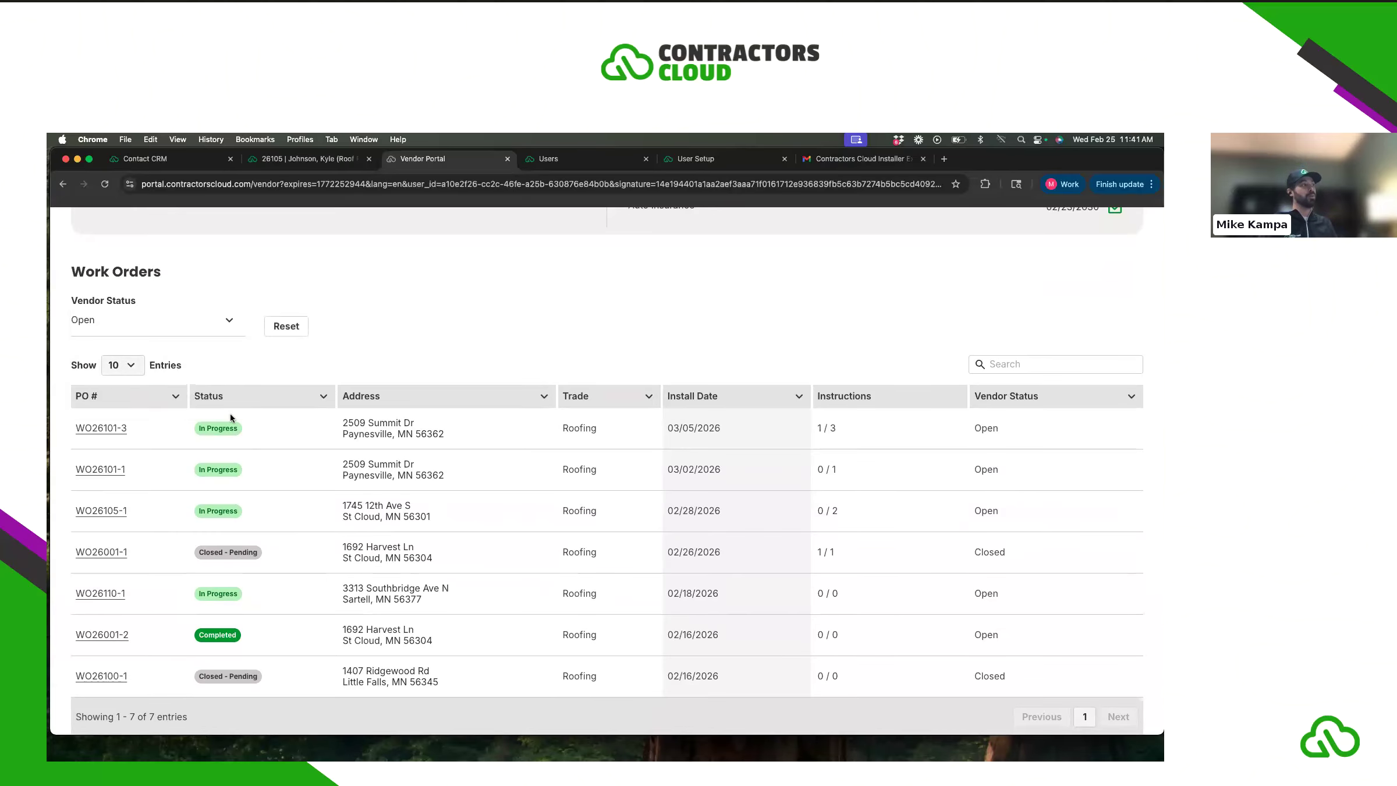
click(117, 325)
click(117, 395)
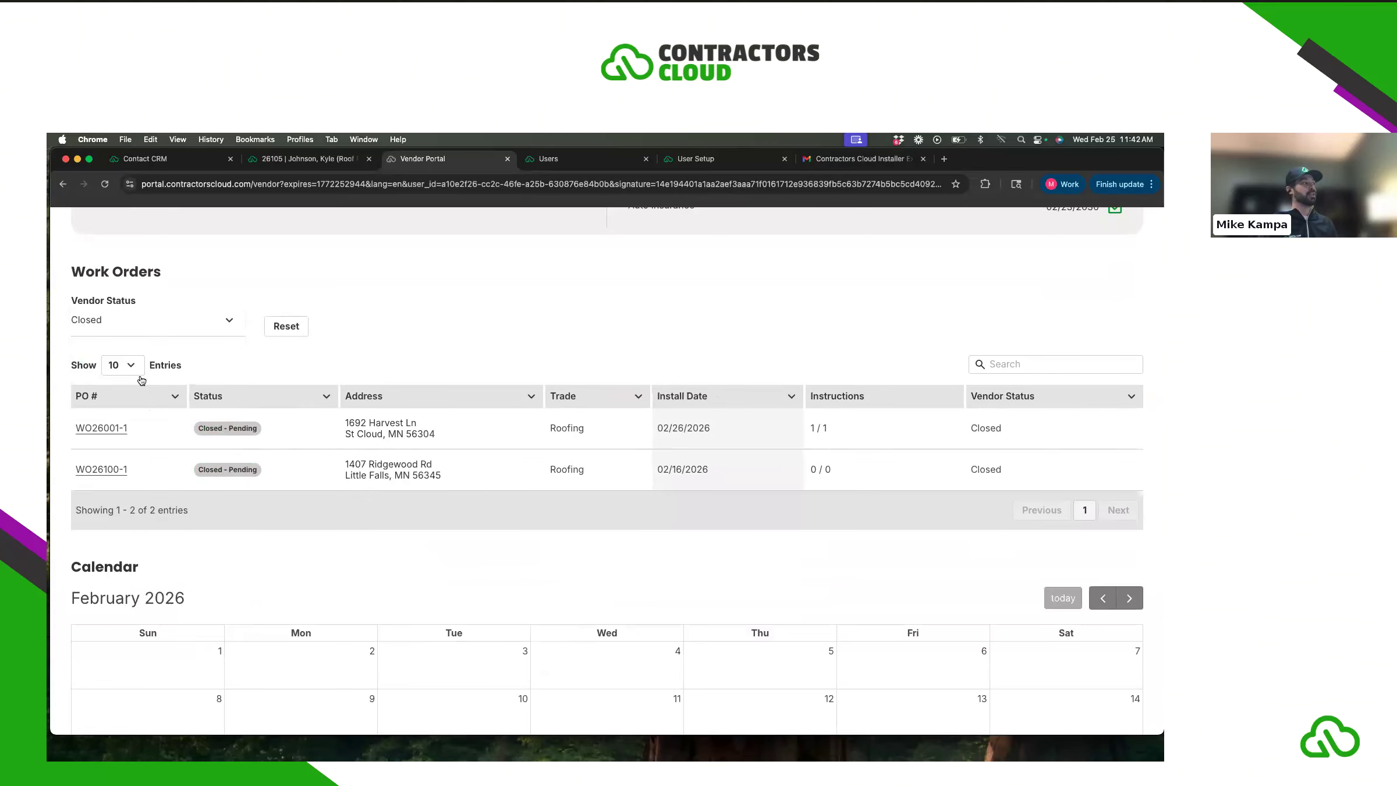
click(135, 369)
click(162, 331)
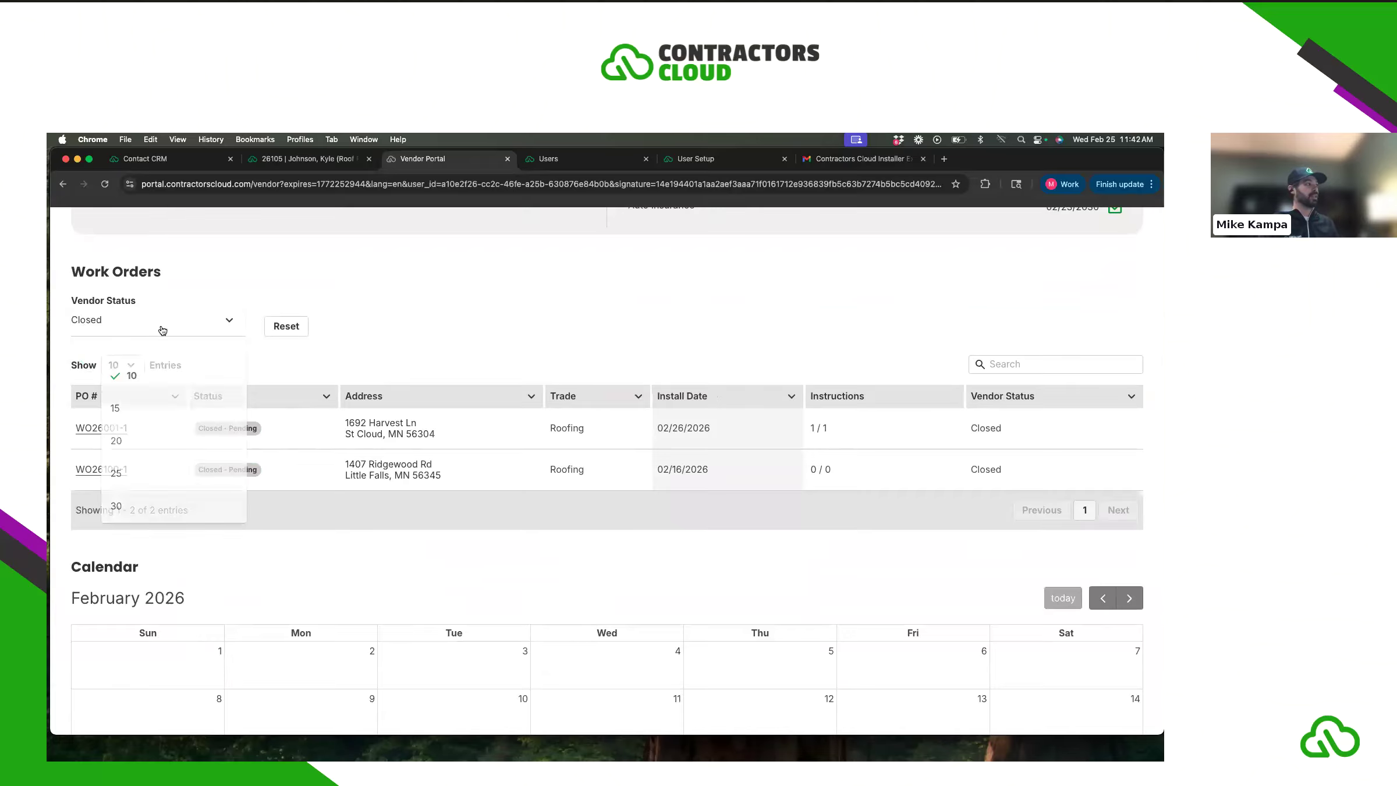
click(154, 328)
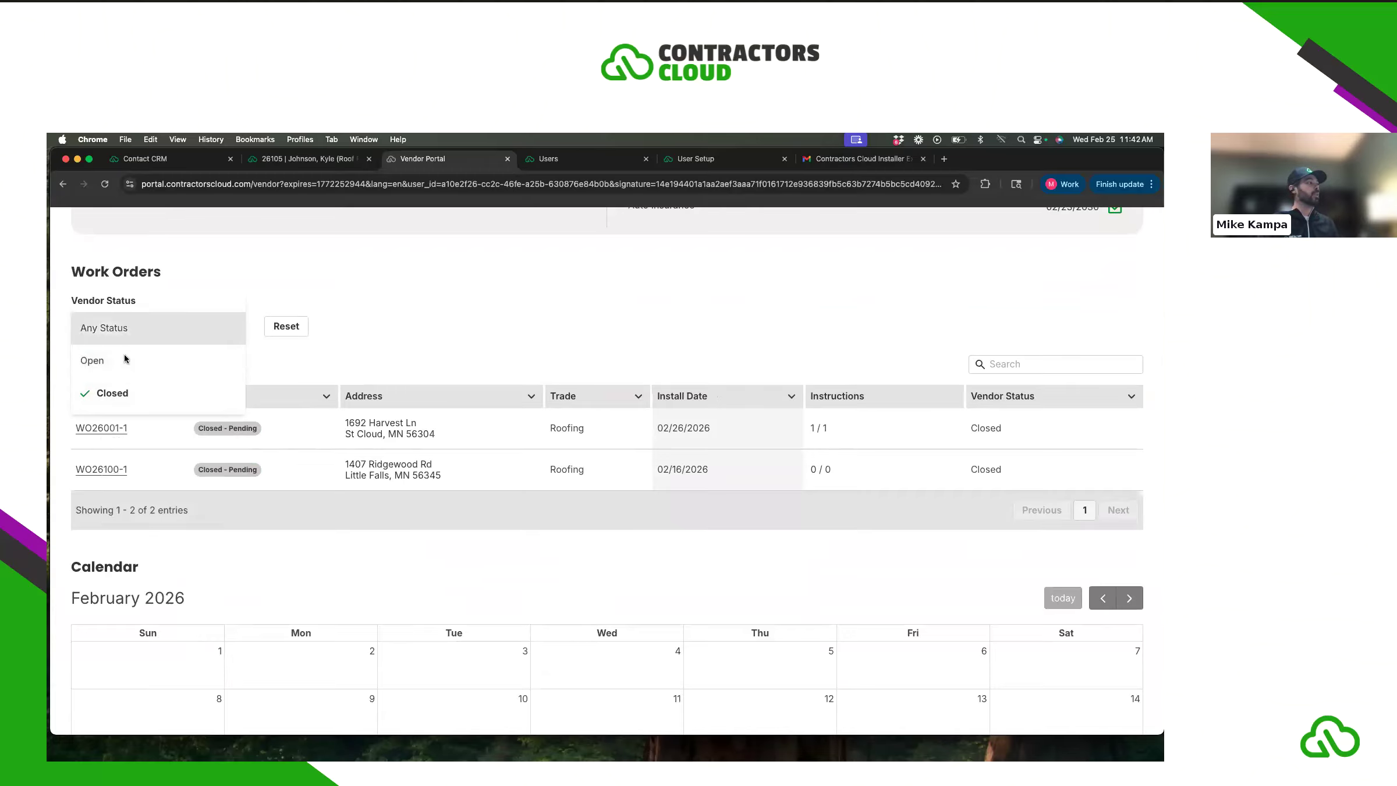
click(123, 360)
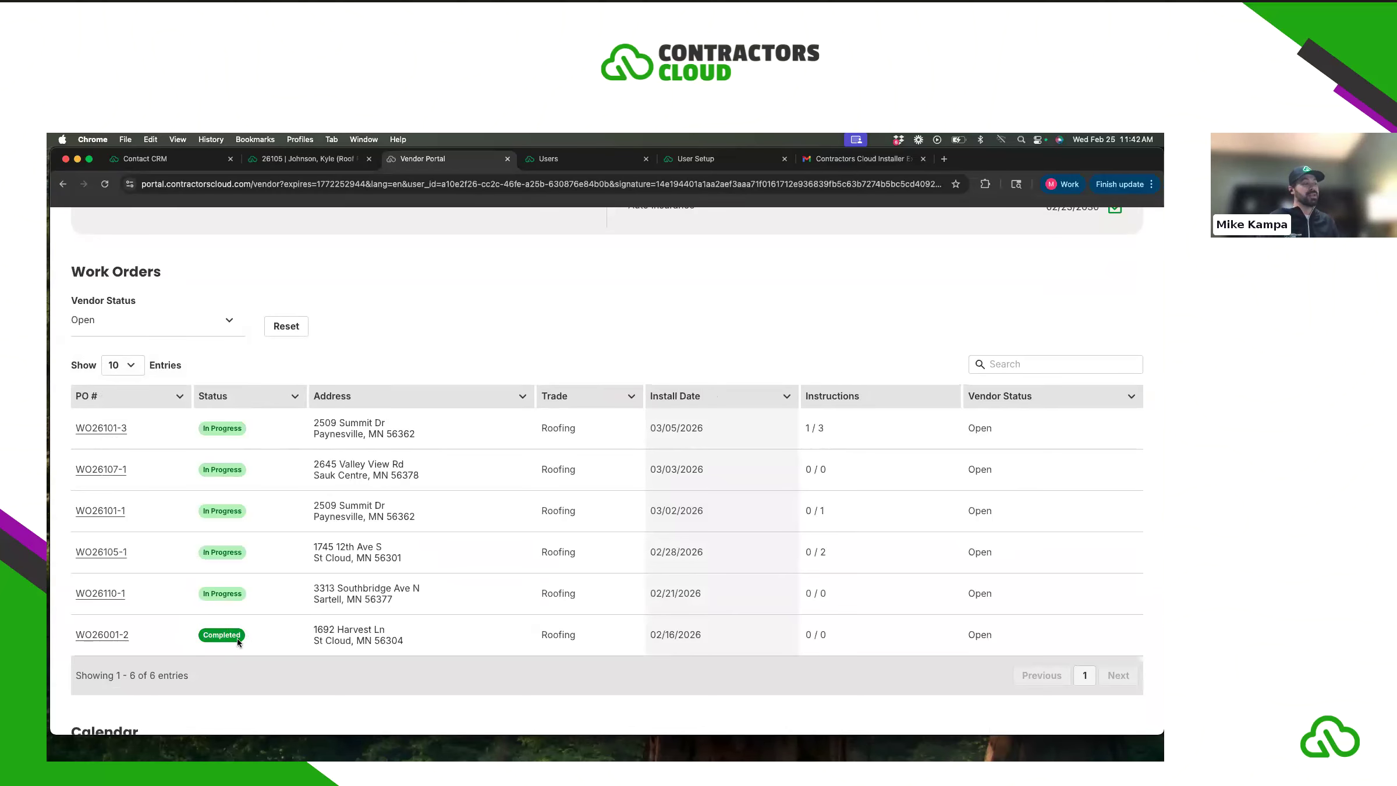
- Mark work order WO26001-2 complete and return to the work order list
click(107, 637)
click(702, 513)
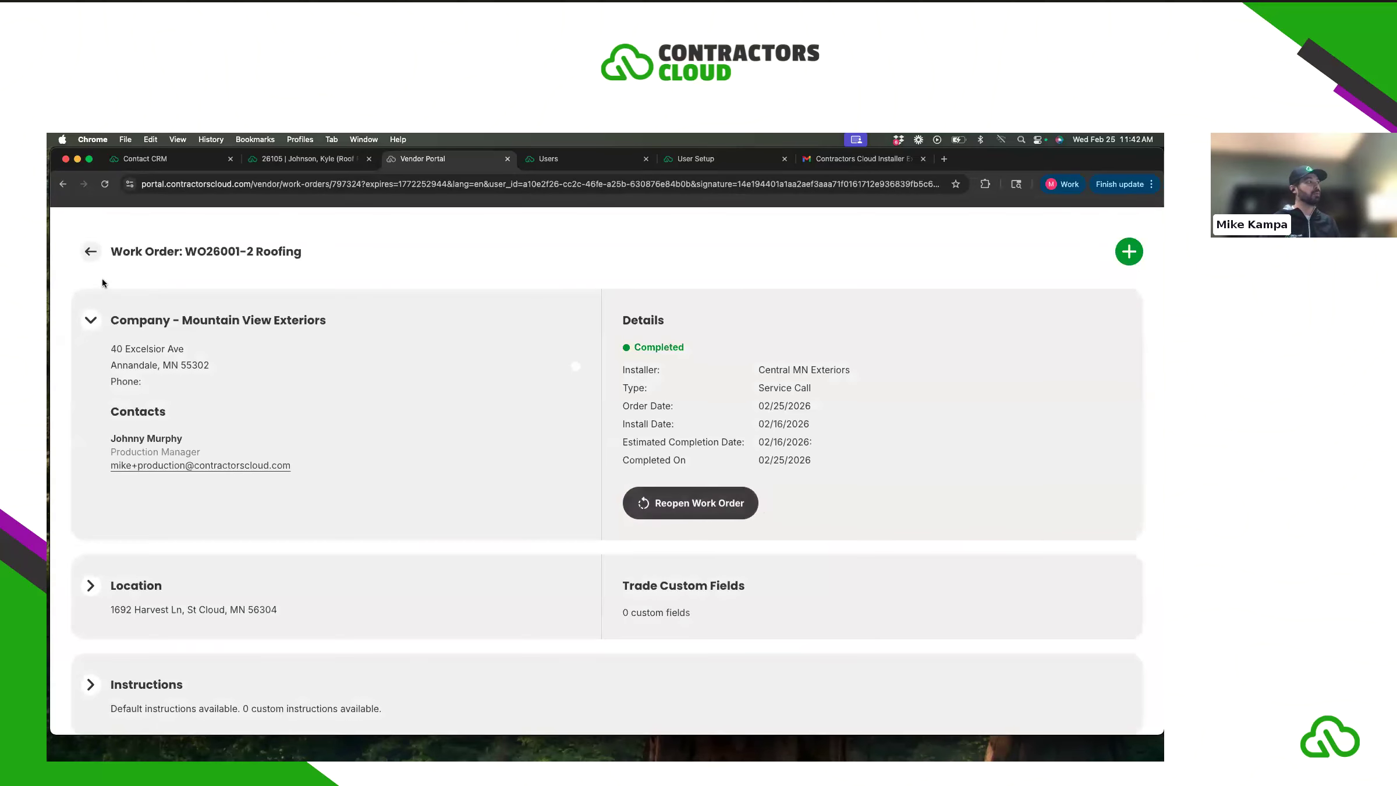
click(90, 251)
- Filter the list back to Open vendor status and open WO26105-1
click(173, 501)
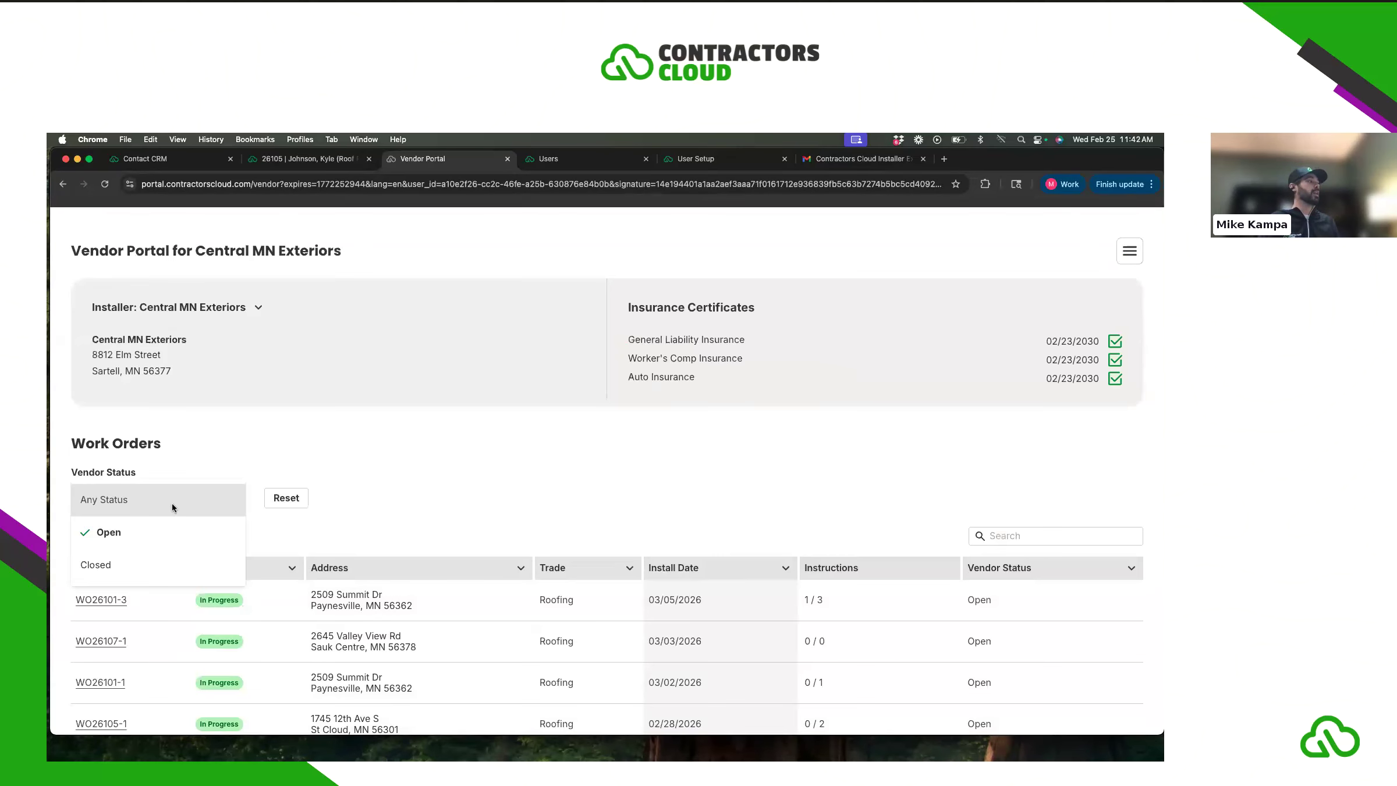
click(169, 501)
click(169, 499)
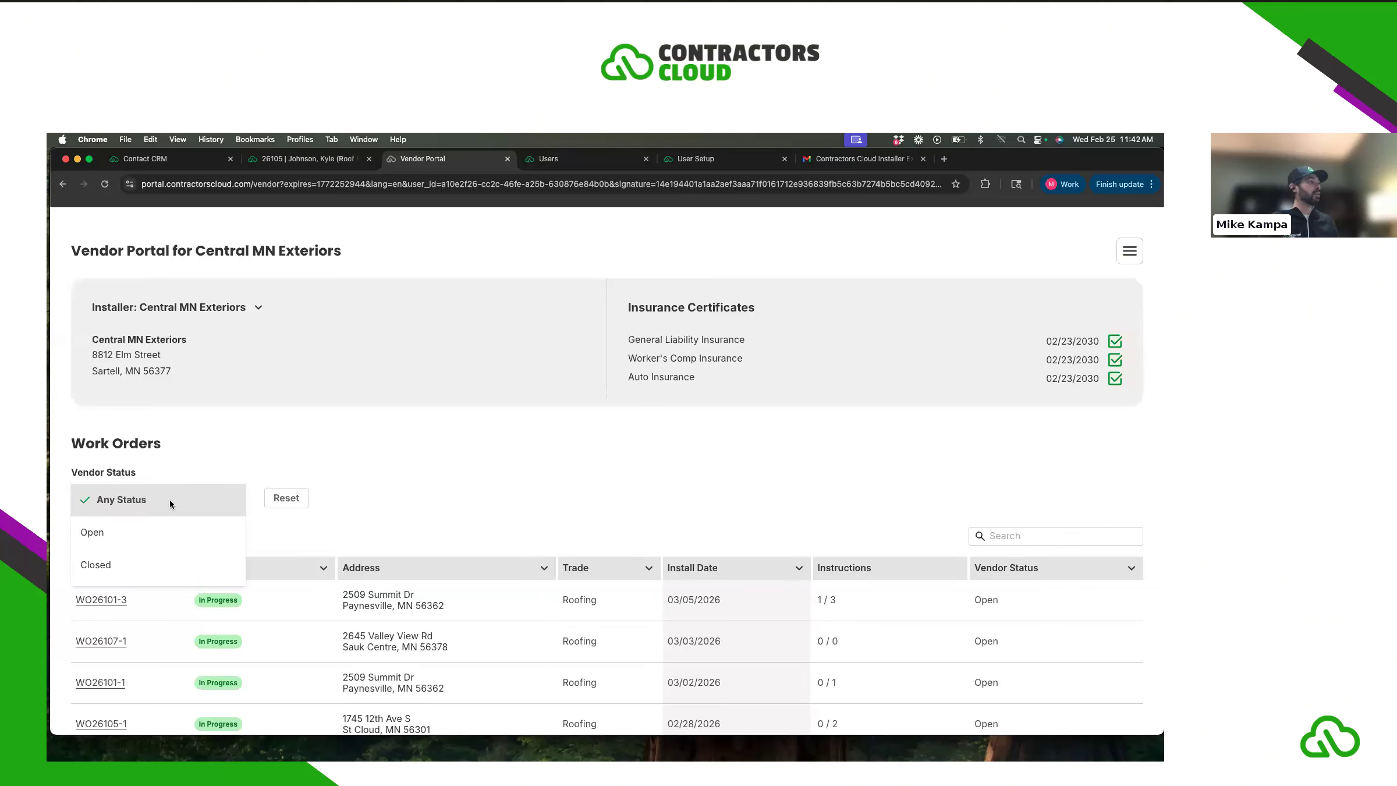
click(172, 533)
scroll(401, 474, down, 5)
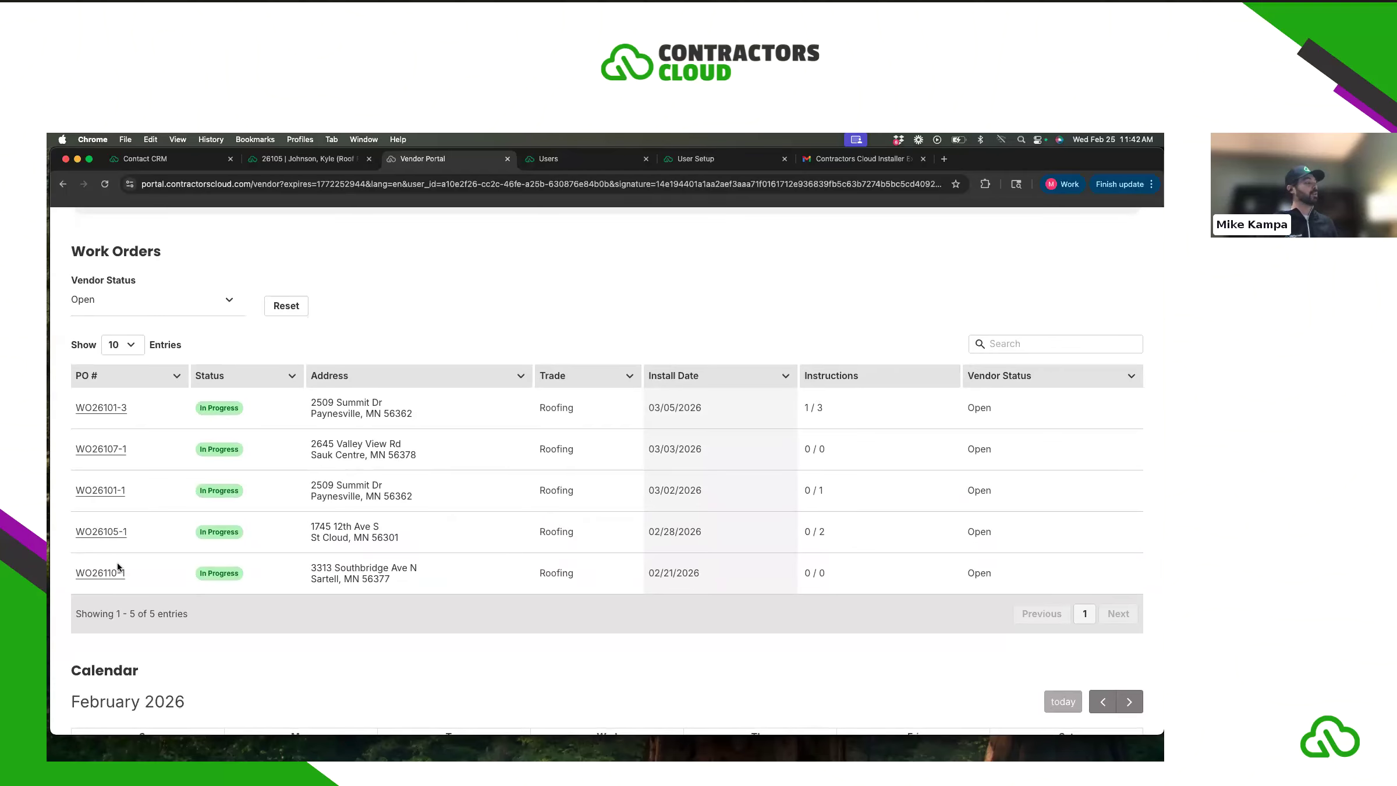
scroll(181, 573, down, 1)
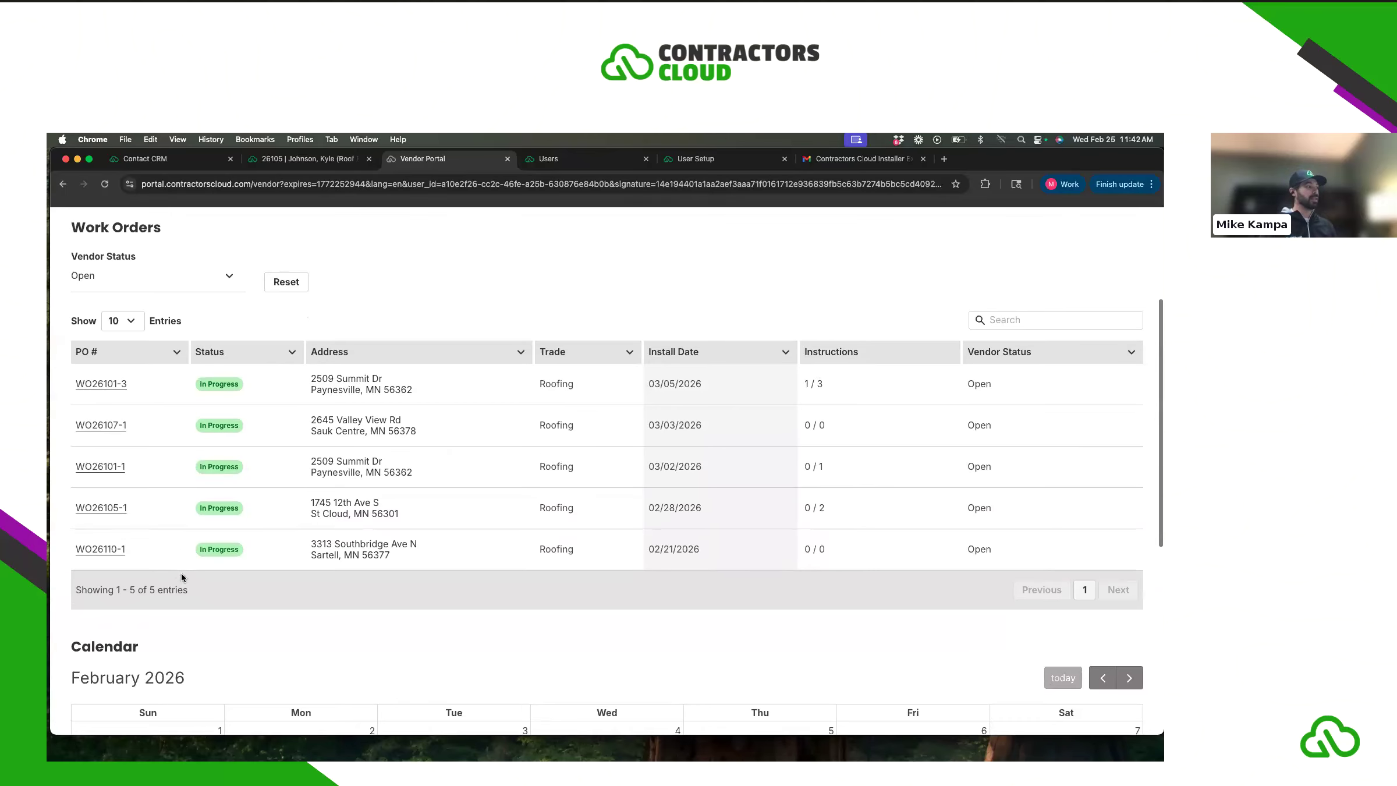
click(106, 508)
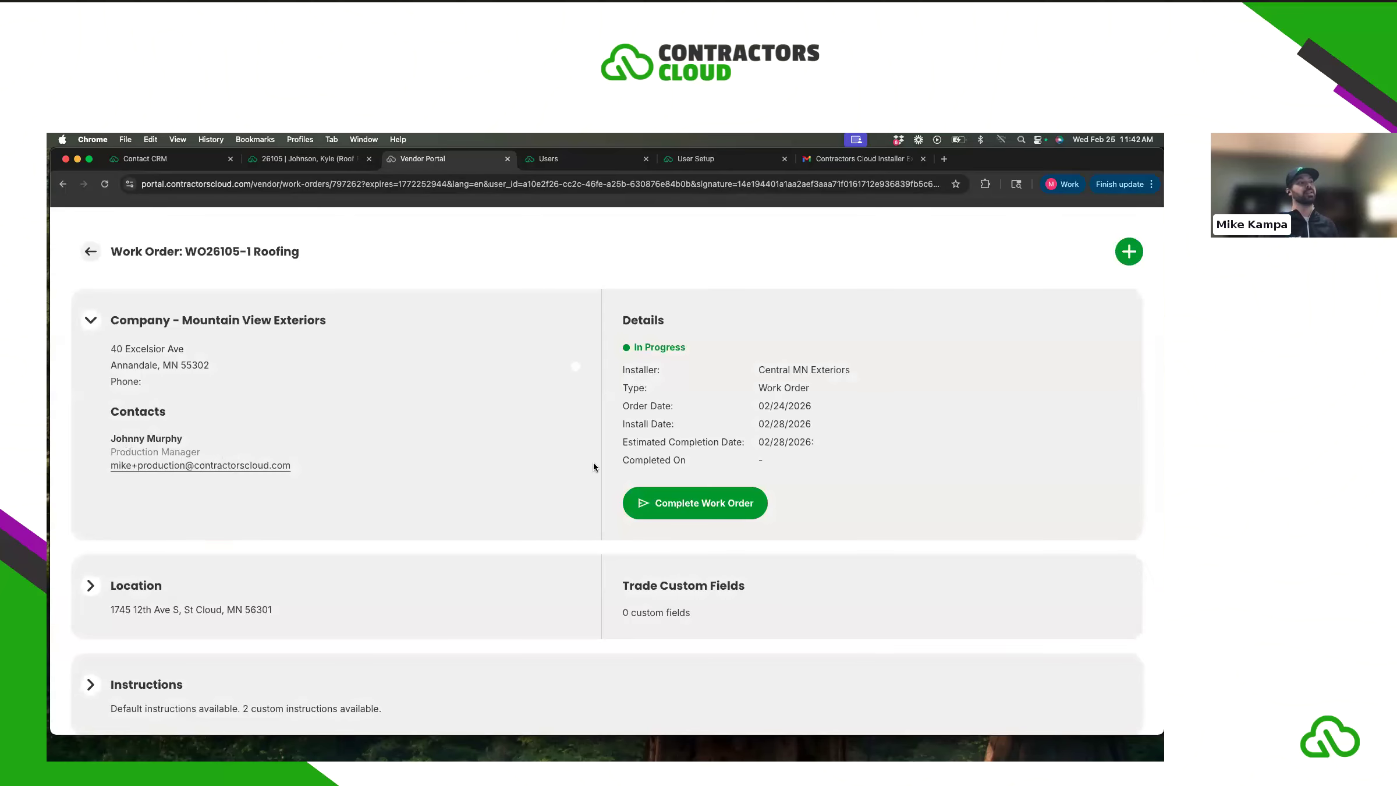
- Expand the job's site address details, reloading the work order page along the way
click(708, 505)
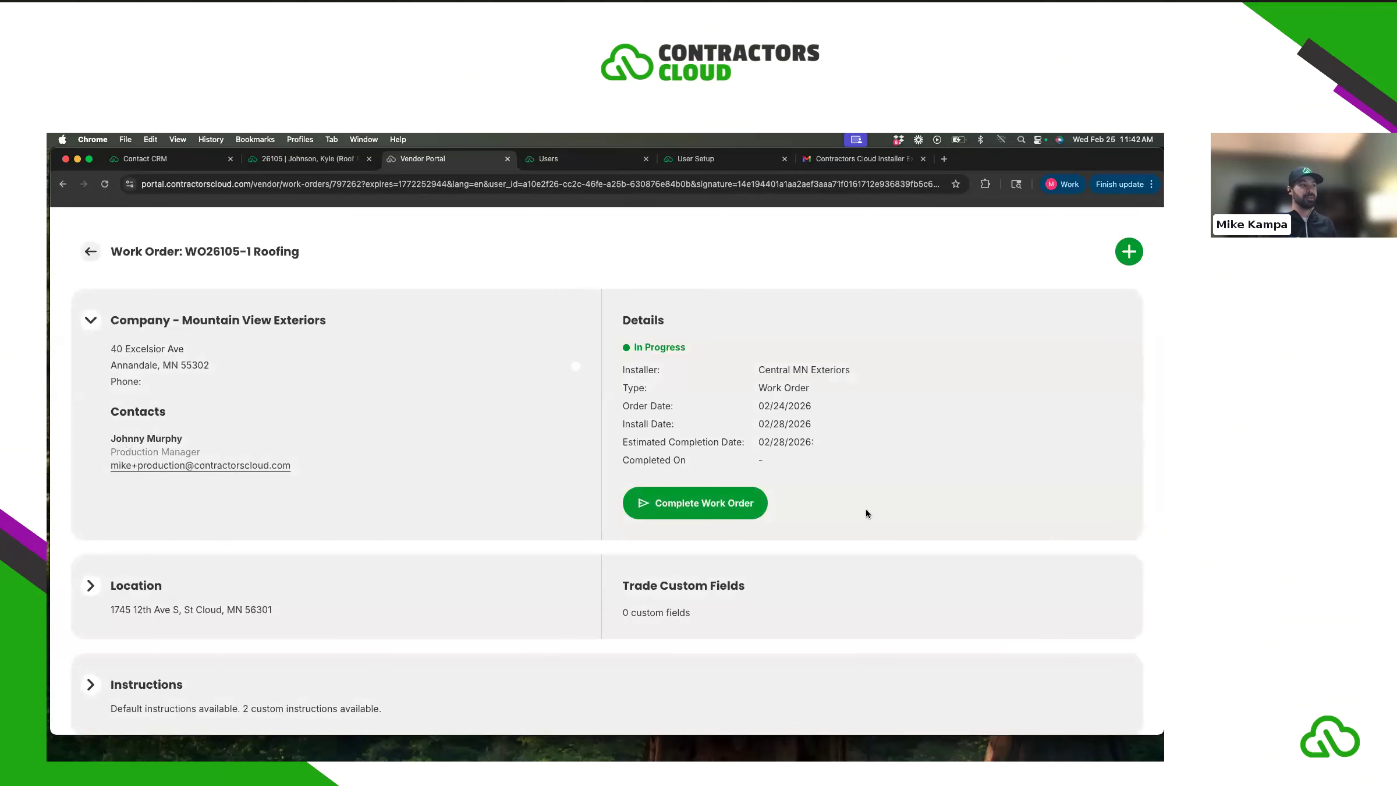
scroll(866, 508, down, 5)
click(87, 453)
click(90, 399)
click(106, 185)
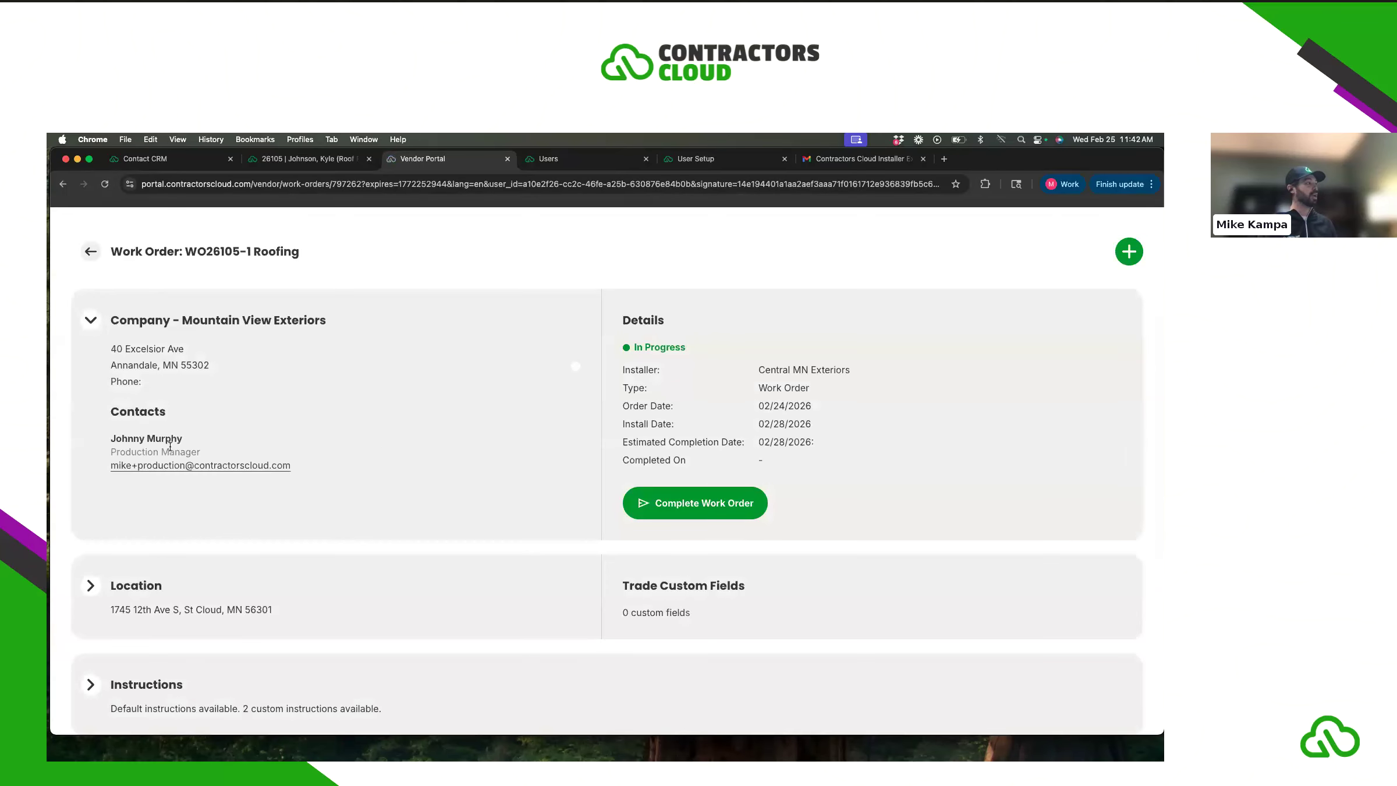
scroll(90, 434, down, 5)
click(90, 434)
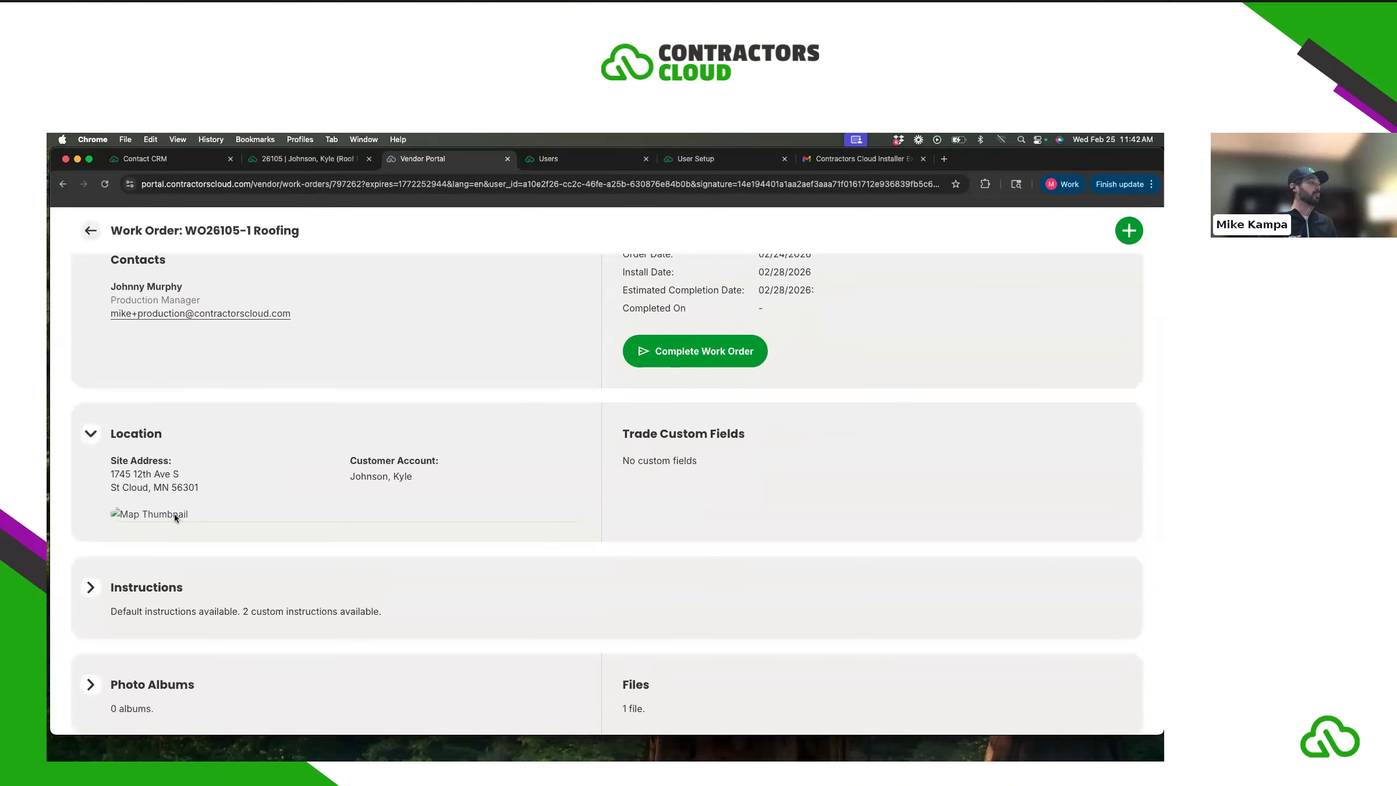
click(105, 184)
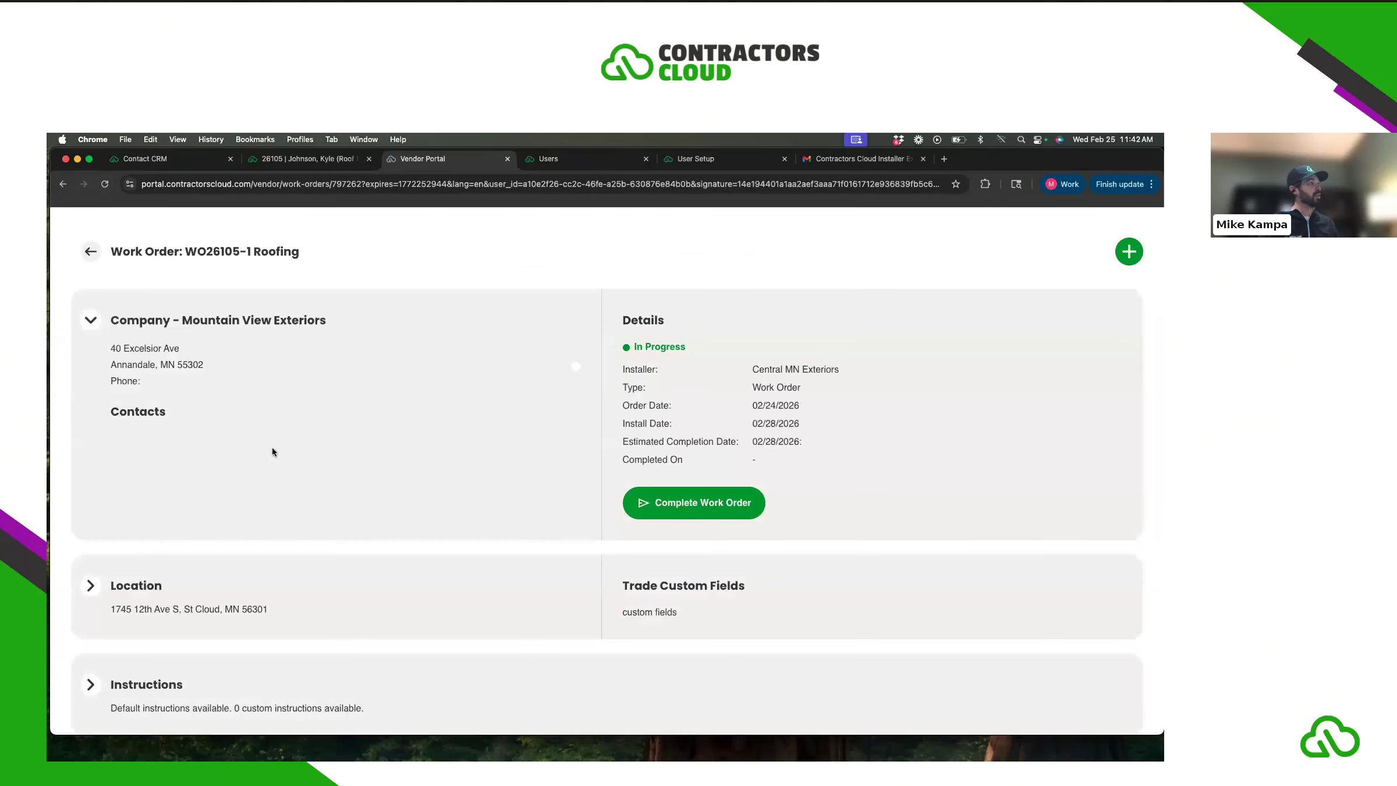
scroll(100, 476, down, 4)
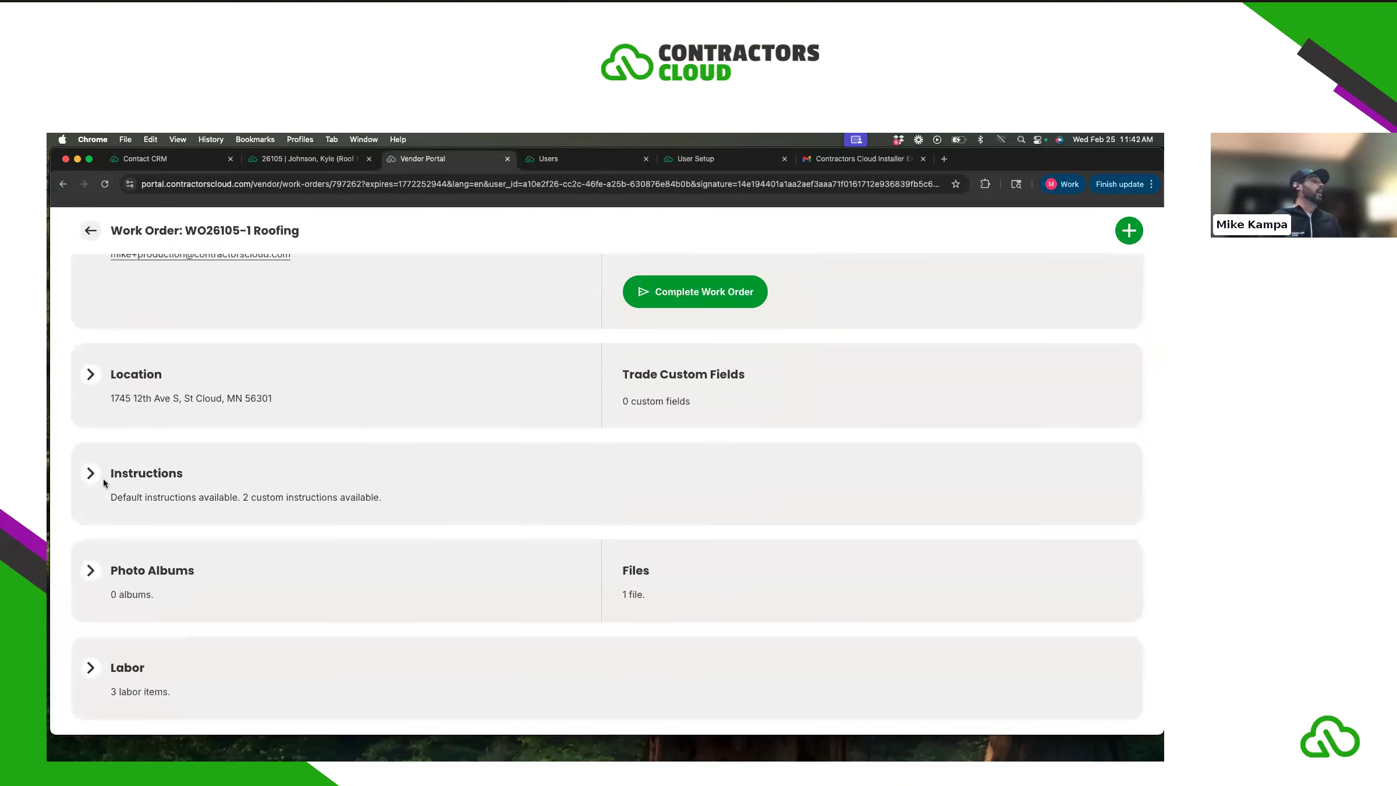
- Tick both instruction tasks: the stay-off-grass task and Clean job site thoroughly
click(90, 473)
scroll(231, 484, down, 3)
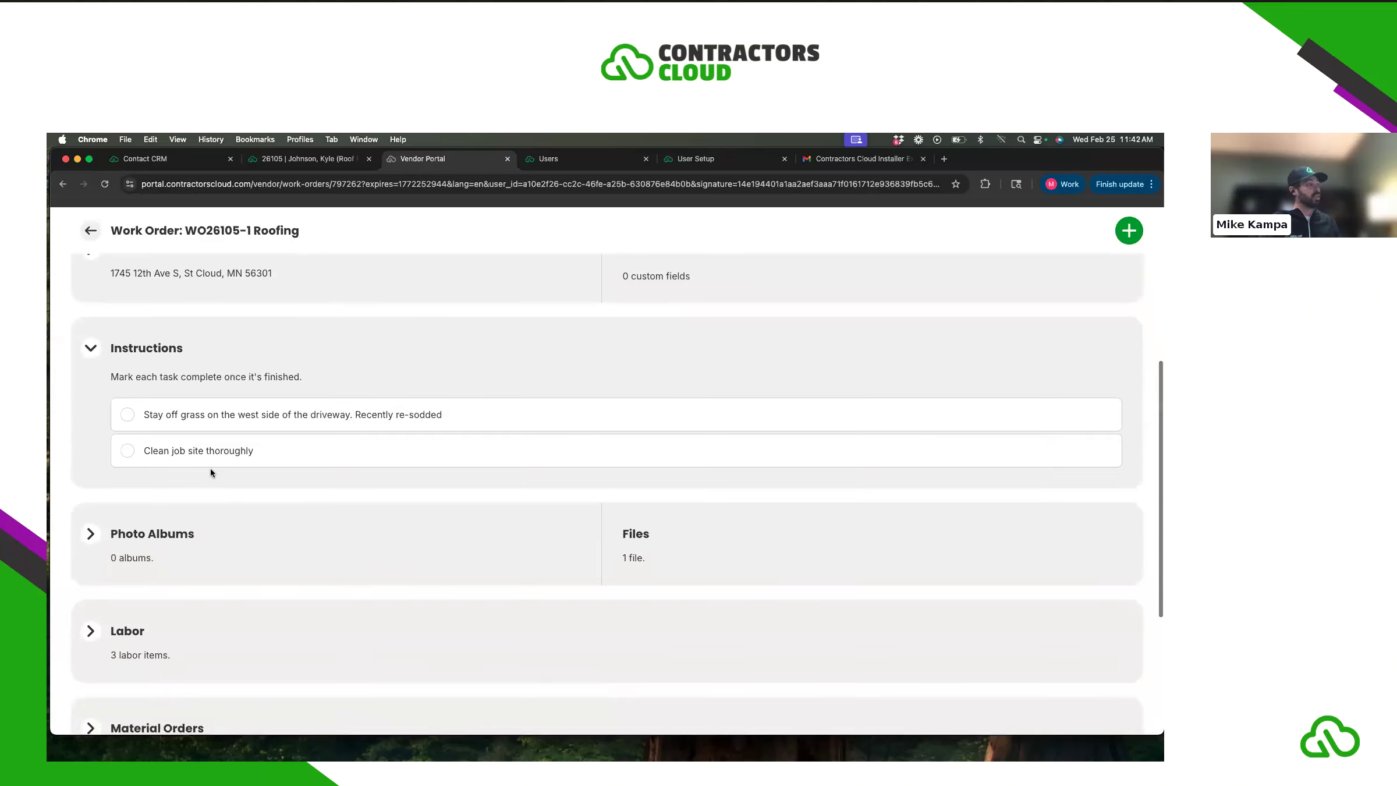
click(128, 417)
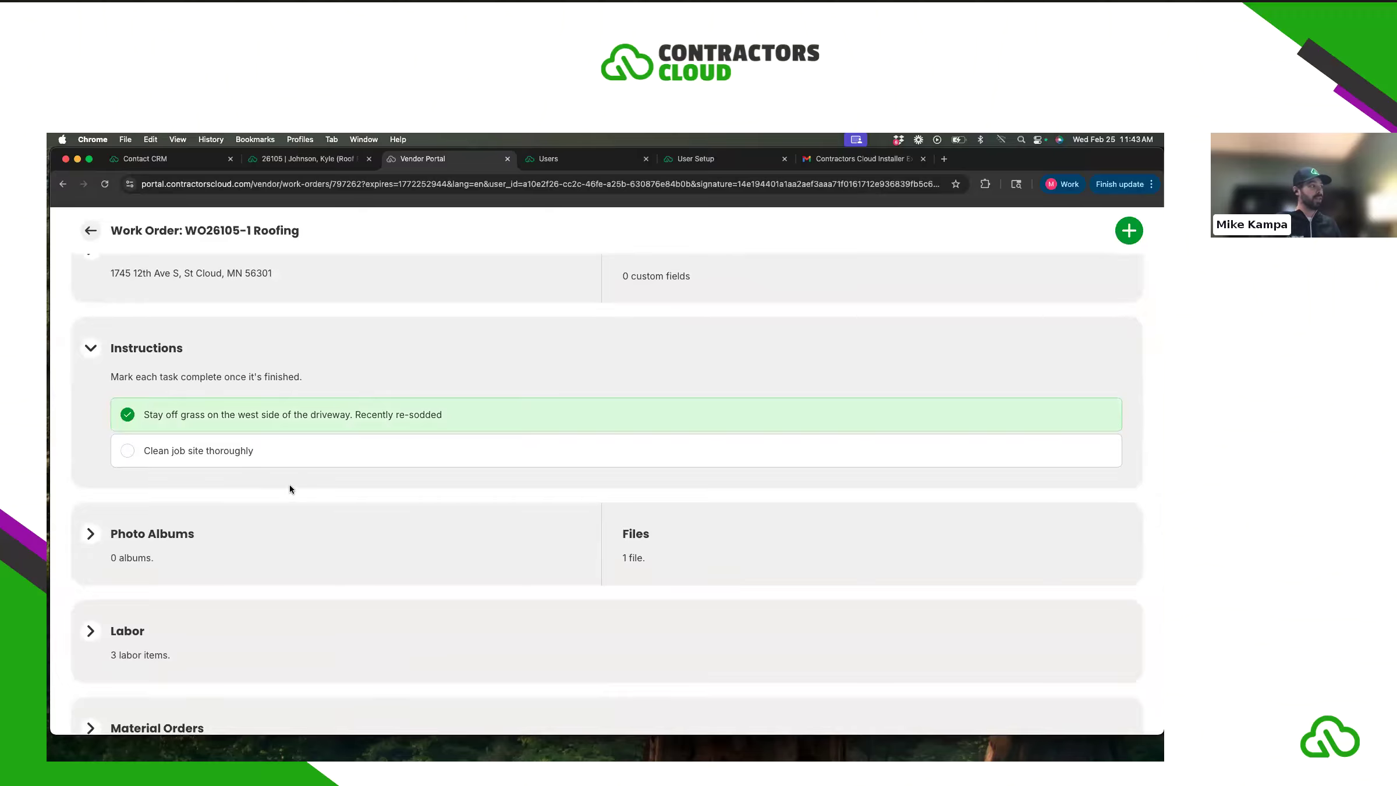
scroll(134, 453, down, 1)
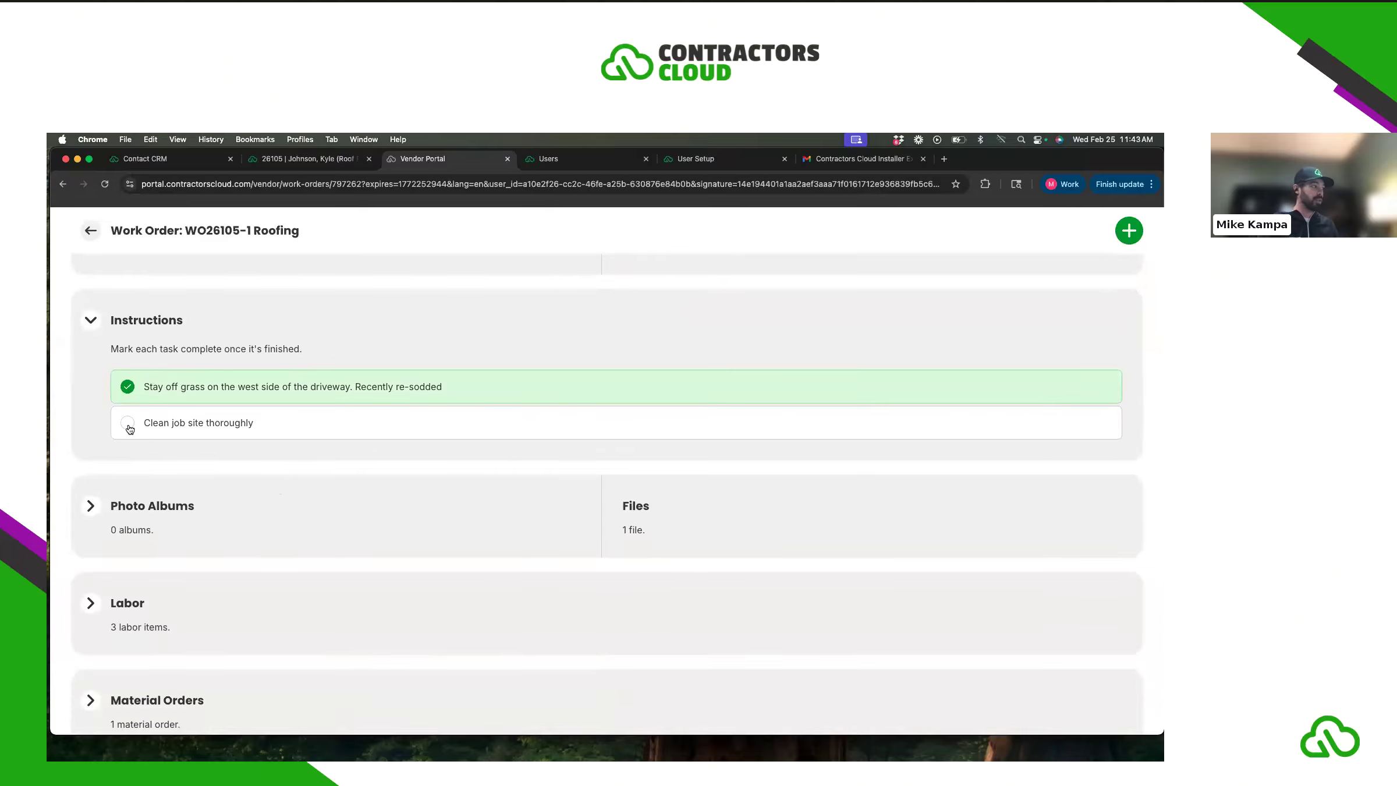
click(128, 429)
- View the ABC Supply delivery confirmation PDF from Files, then return to the work order
click(92, 506)
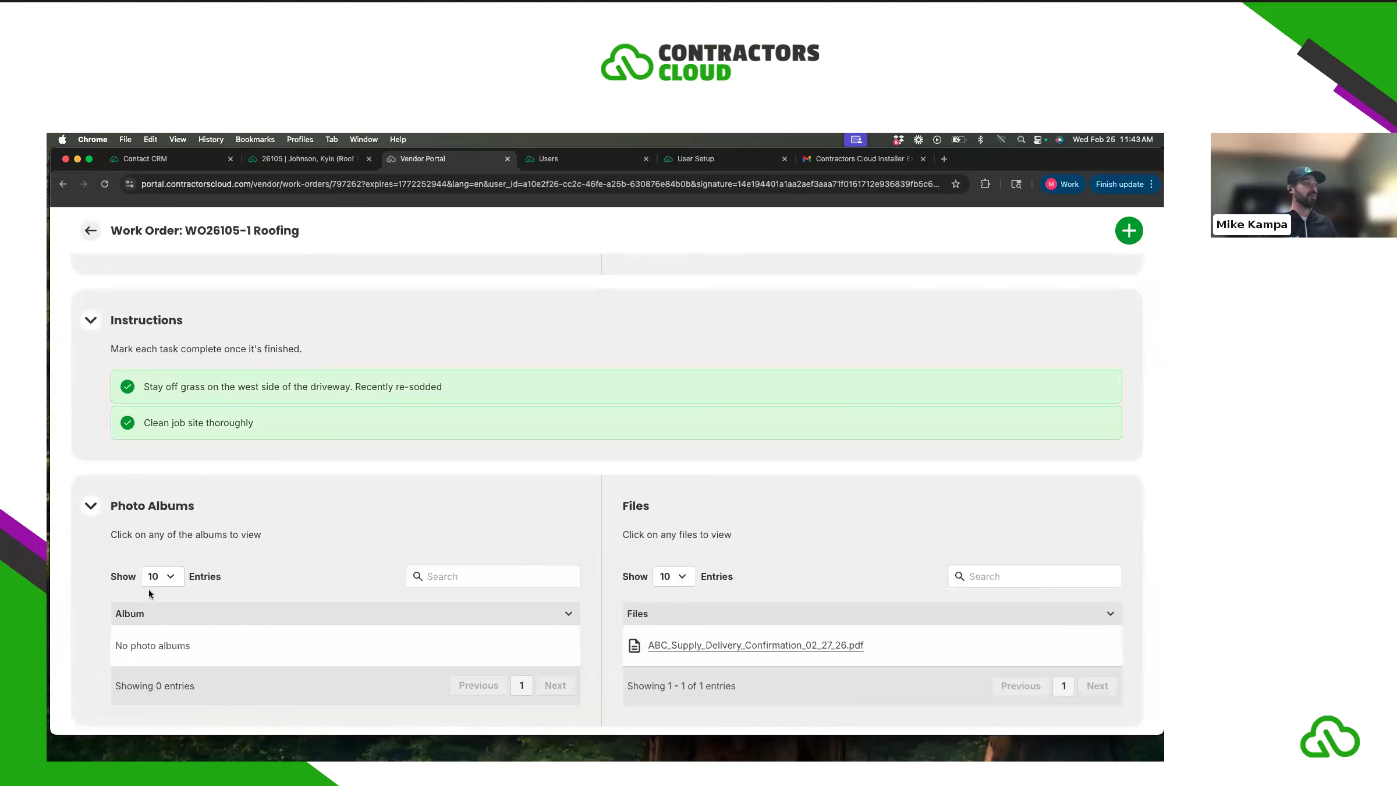
scroll(161, 592, down, 3)
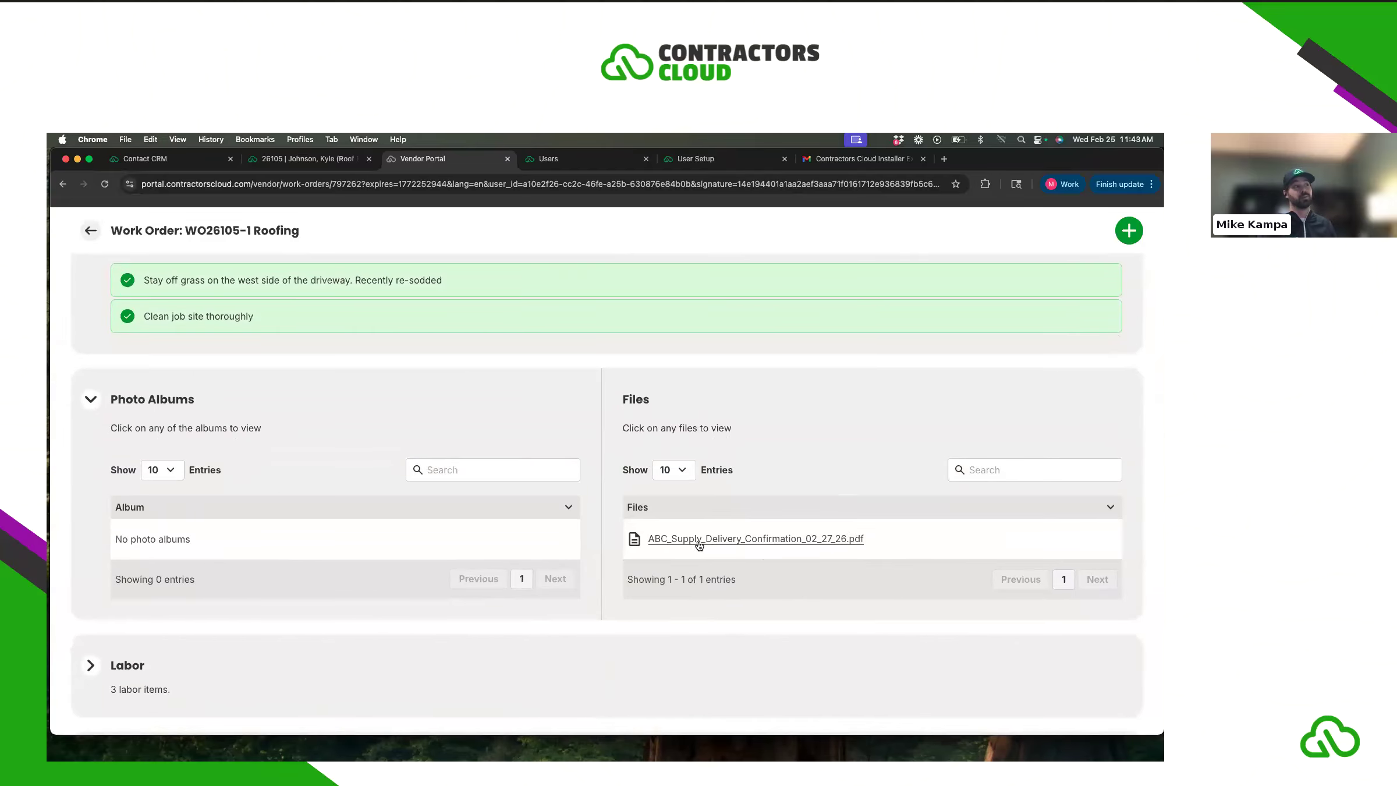
click(755, 539)
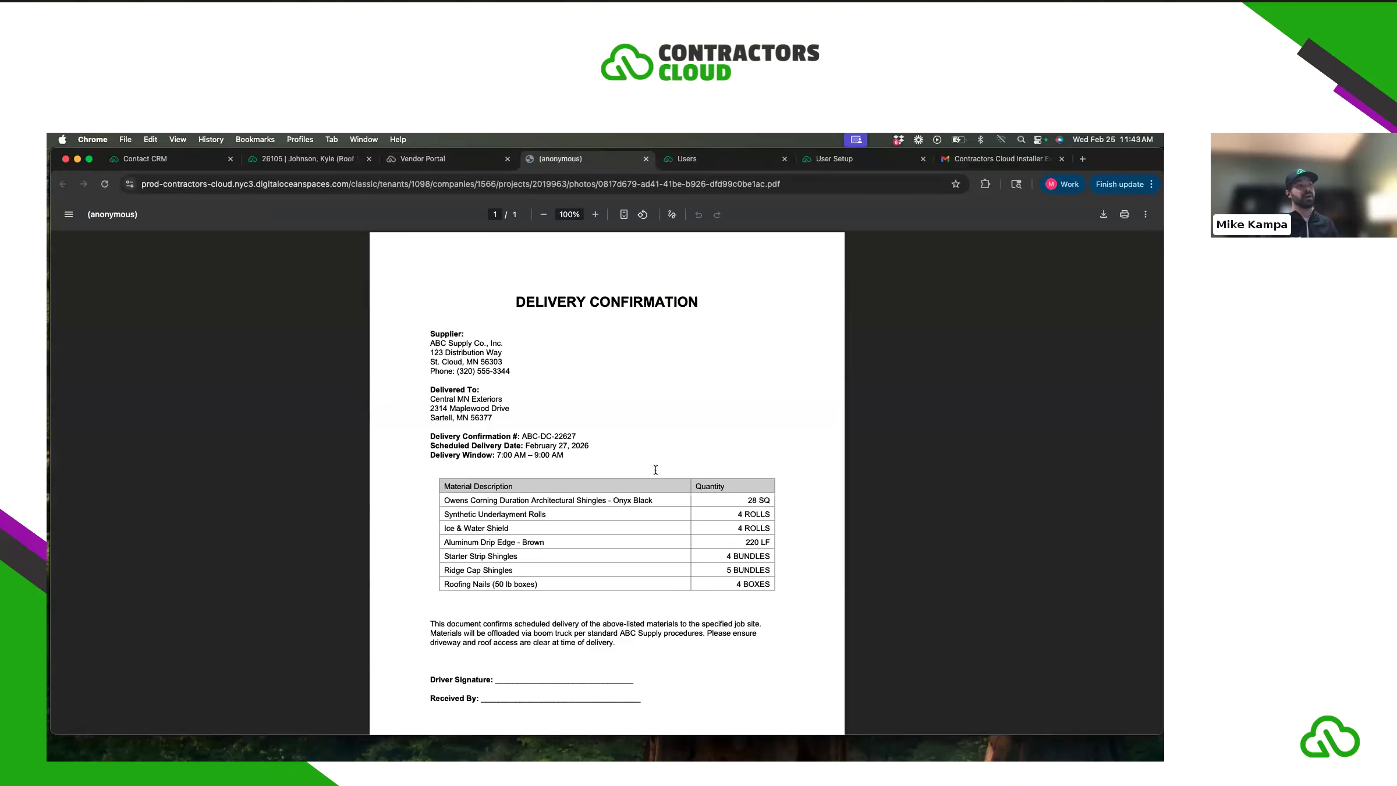
scroll(652, 448, down, 5)
scroll(650, 441, up, 4)
click(457, 160)
click(457, 160)
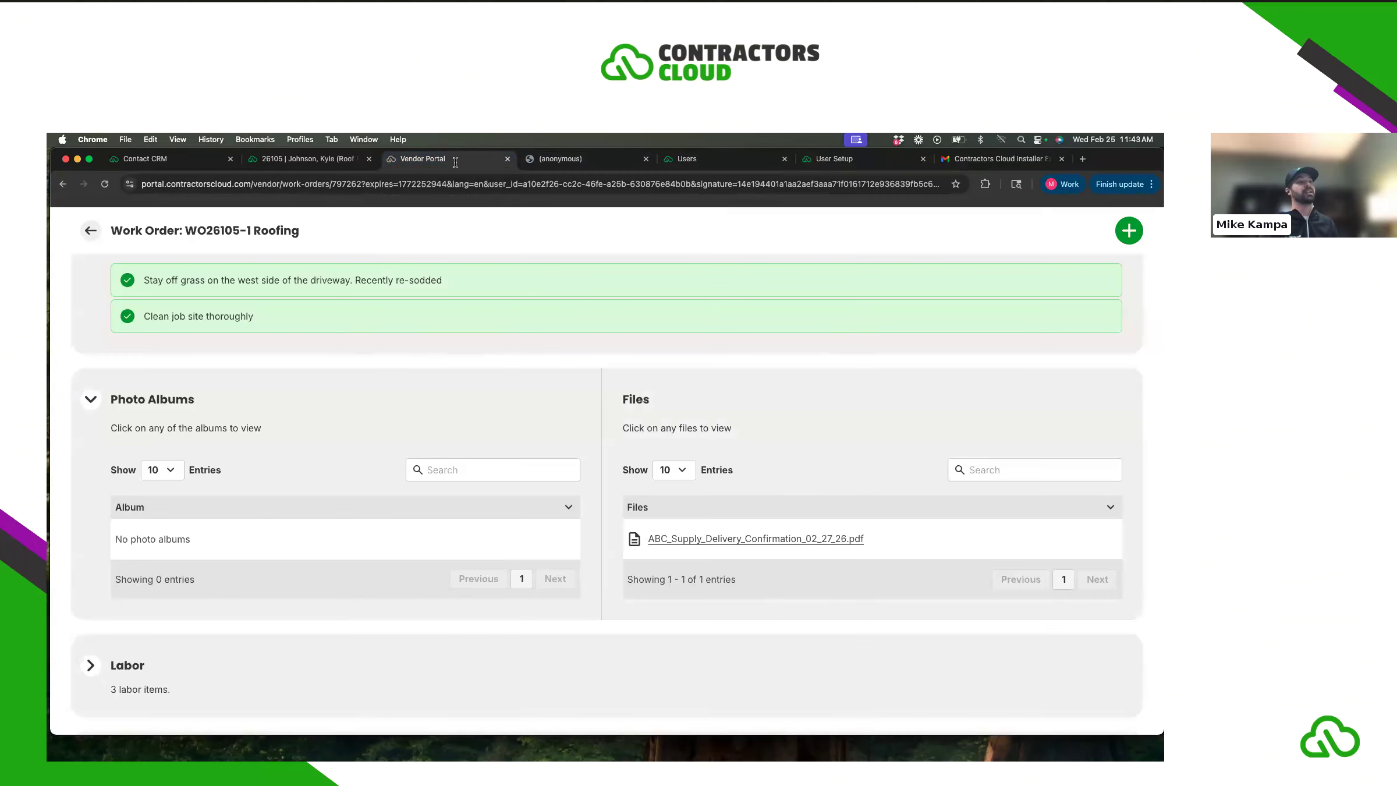
- Expand the work order's Labor items and Material Orders sections
scroll(668, 429, down, 2)
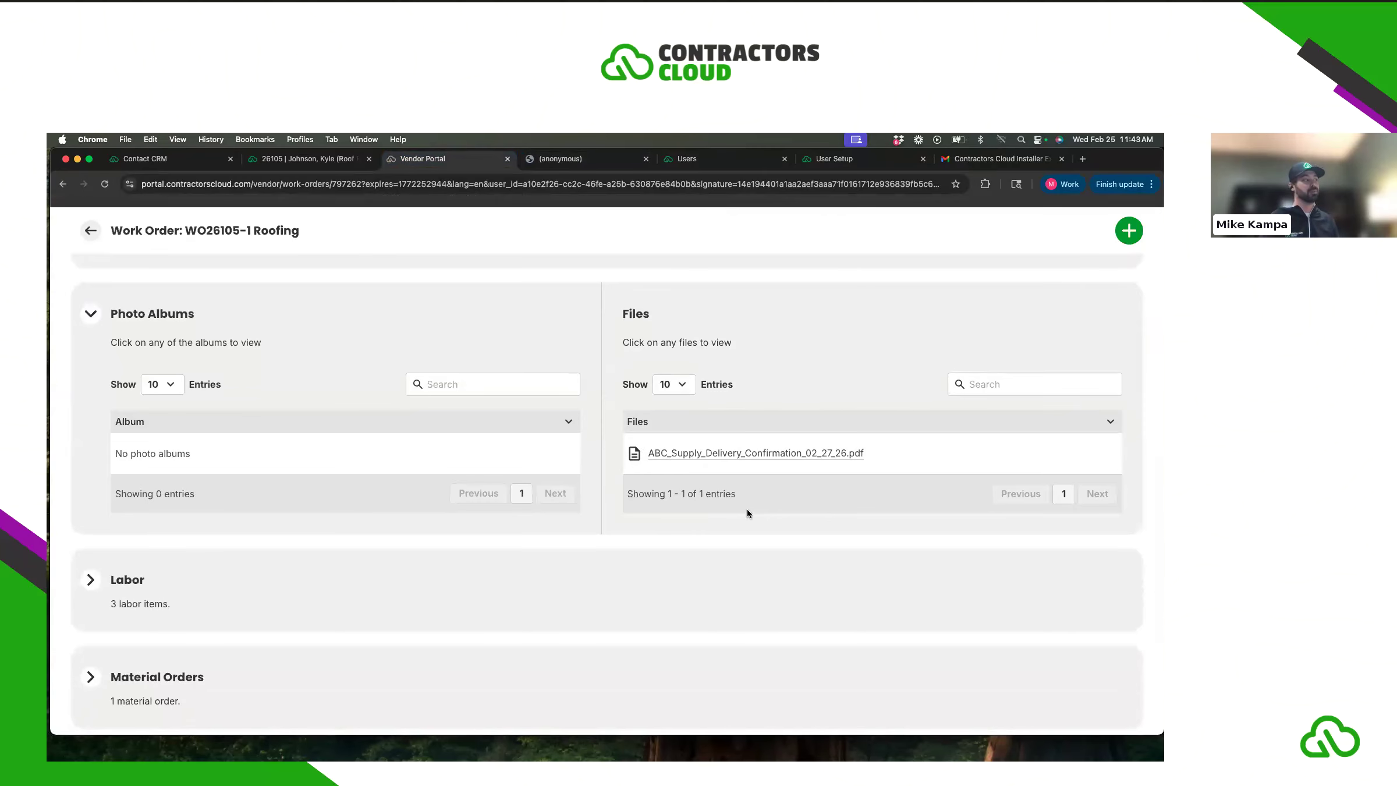
scroll(748, 511, down, 5)
click(91, 396)
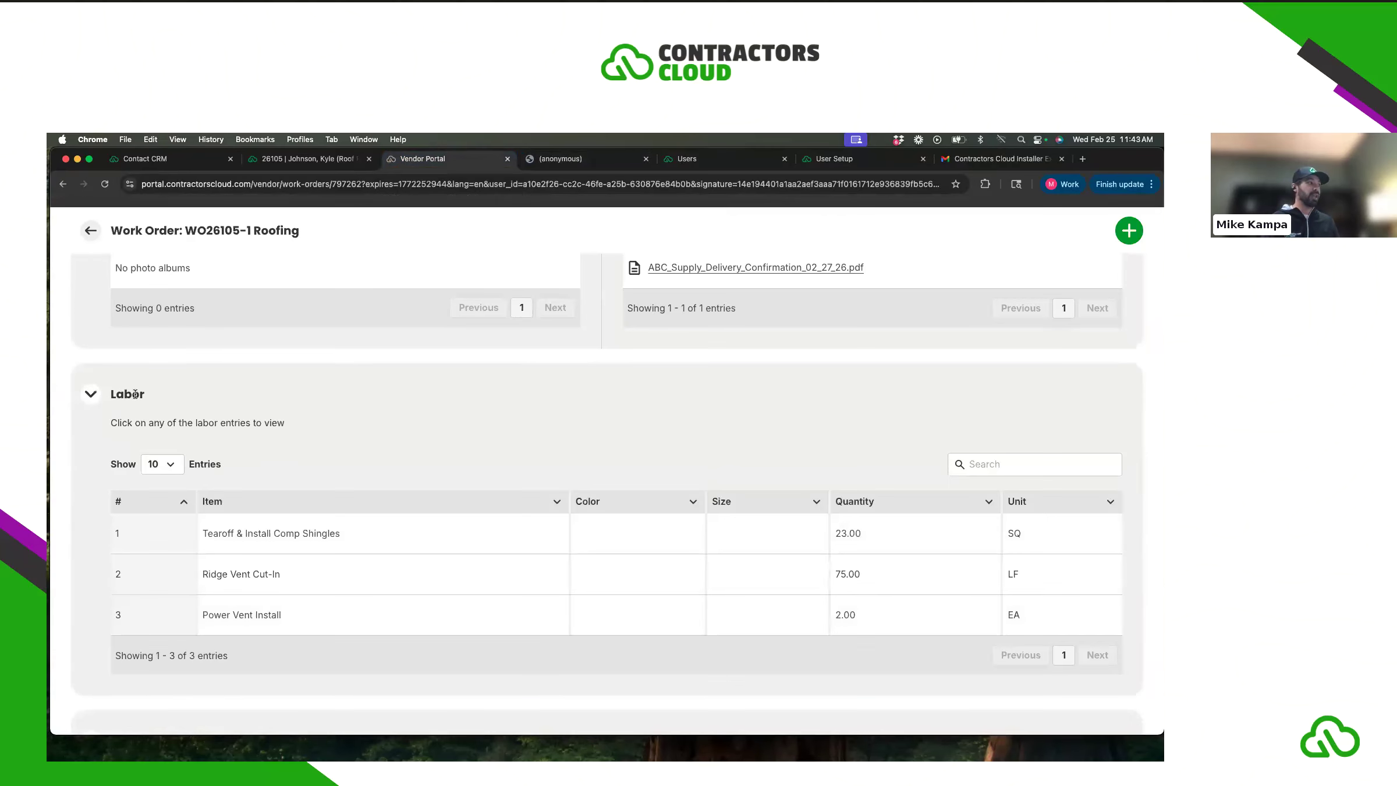
scroll(252, 471, down, 1)
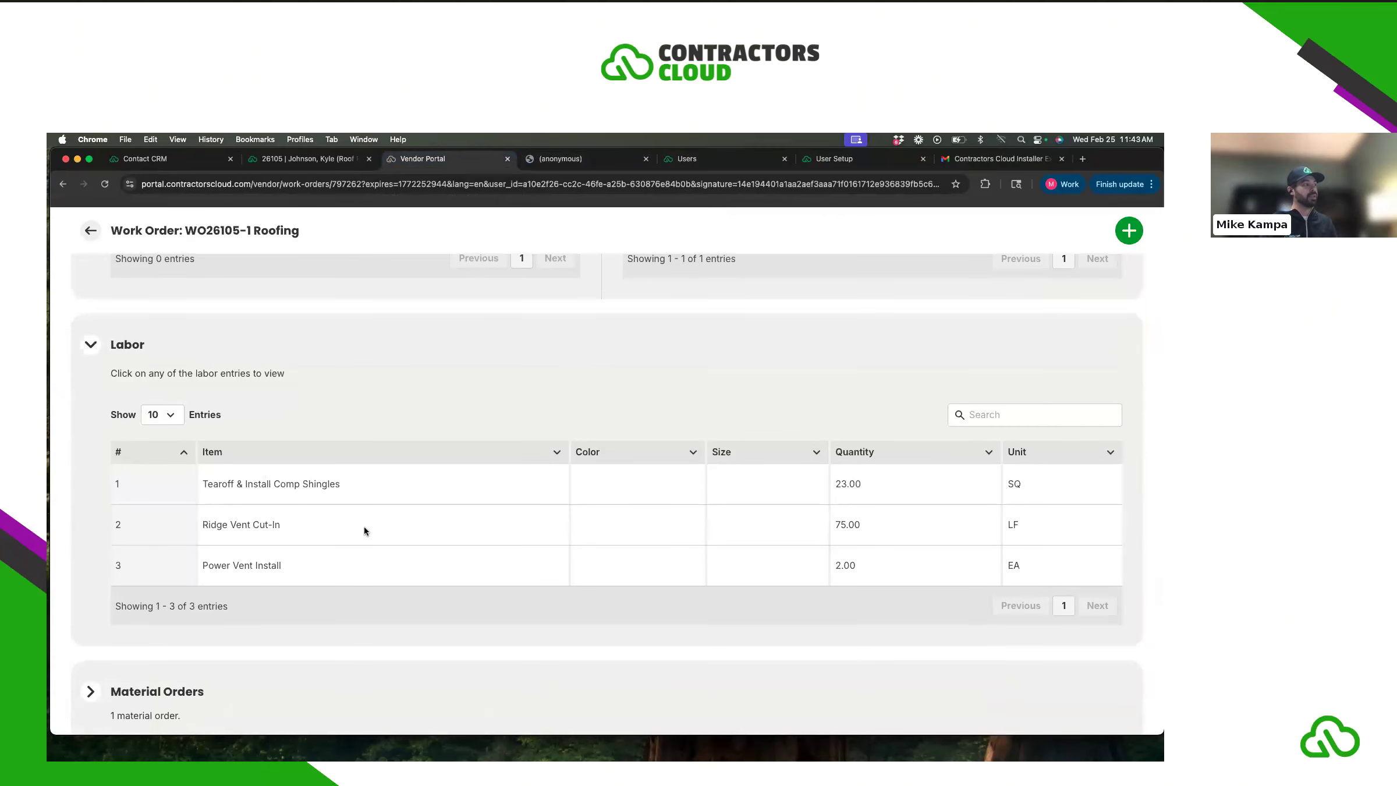
scroll(365, 527, down, 5)
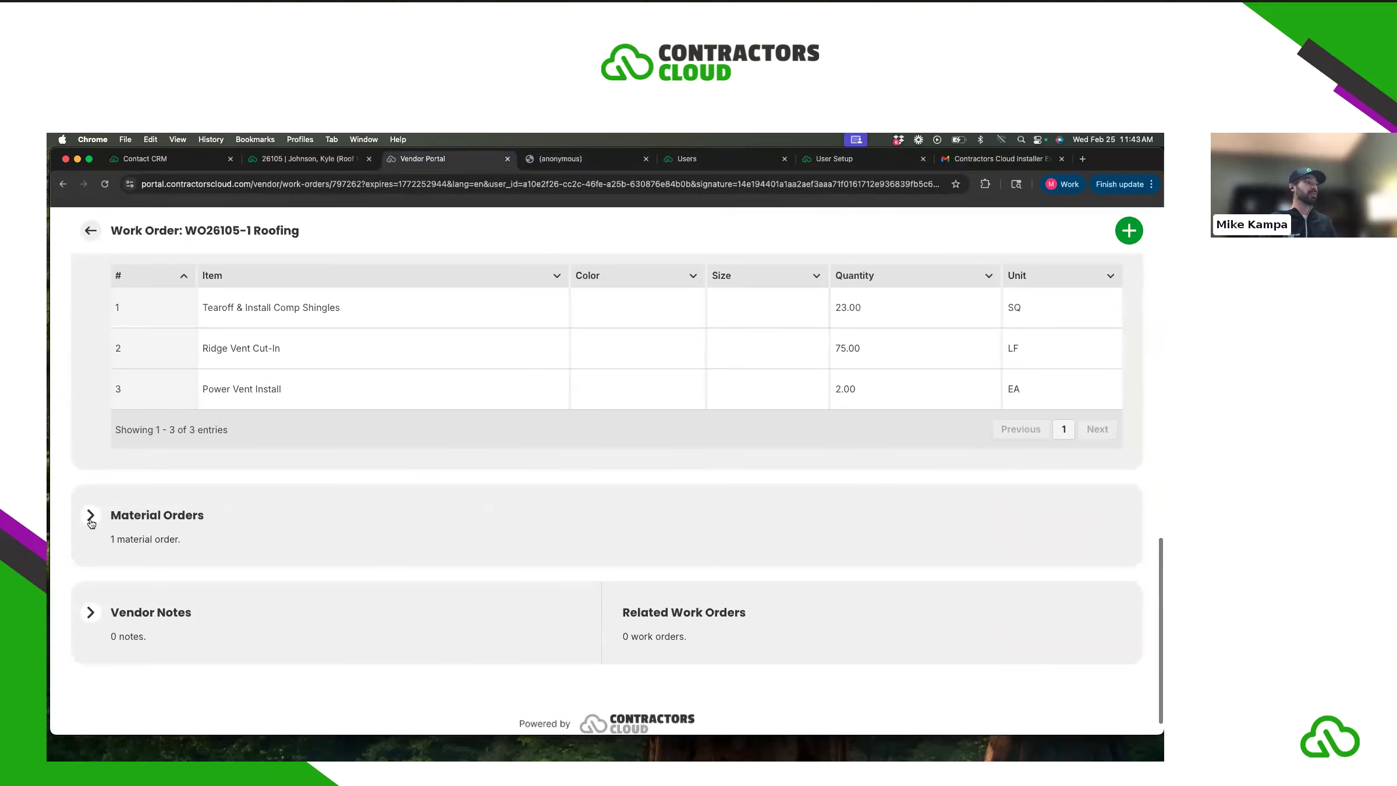
click(90, 515)
scroll(263, 547, down, 3)
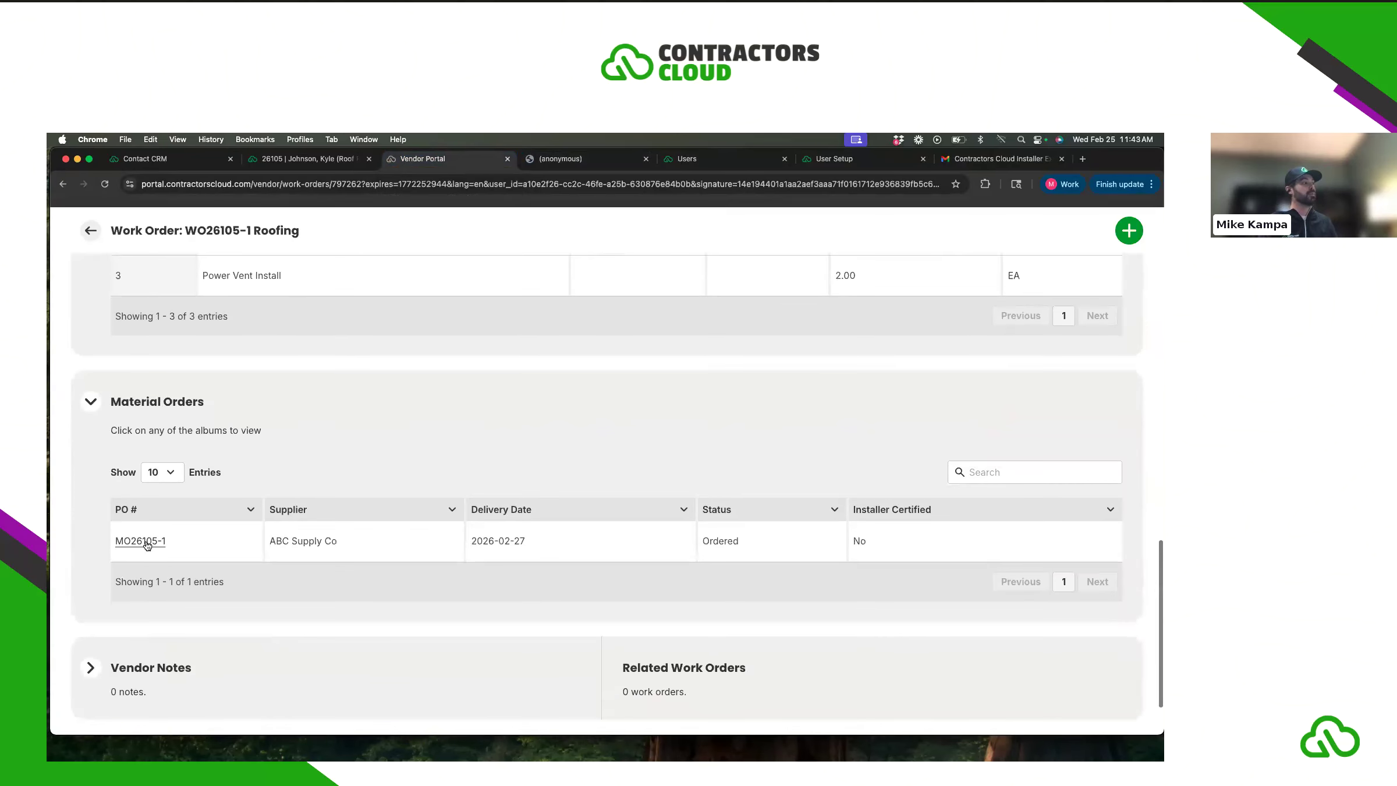
- Open material order MO26105-1, certify the material delivery, and close its details
click(144, 541)
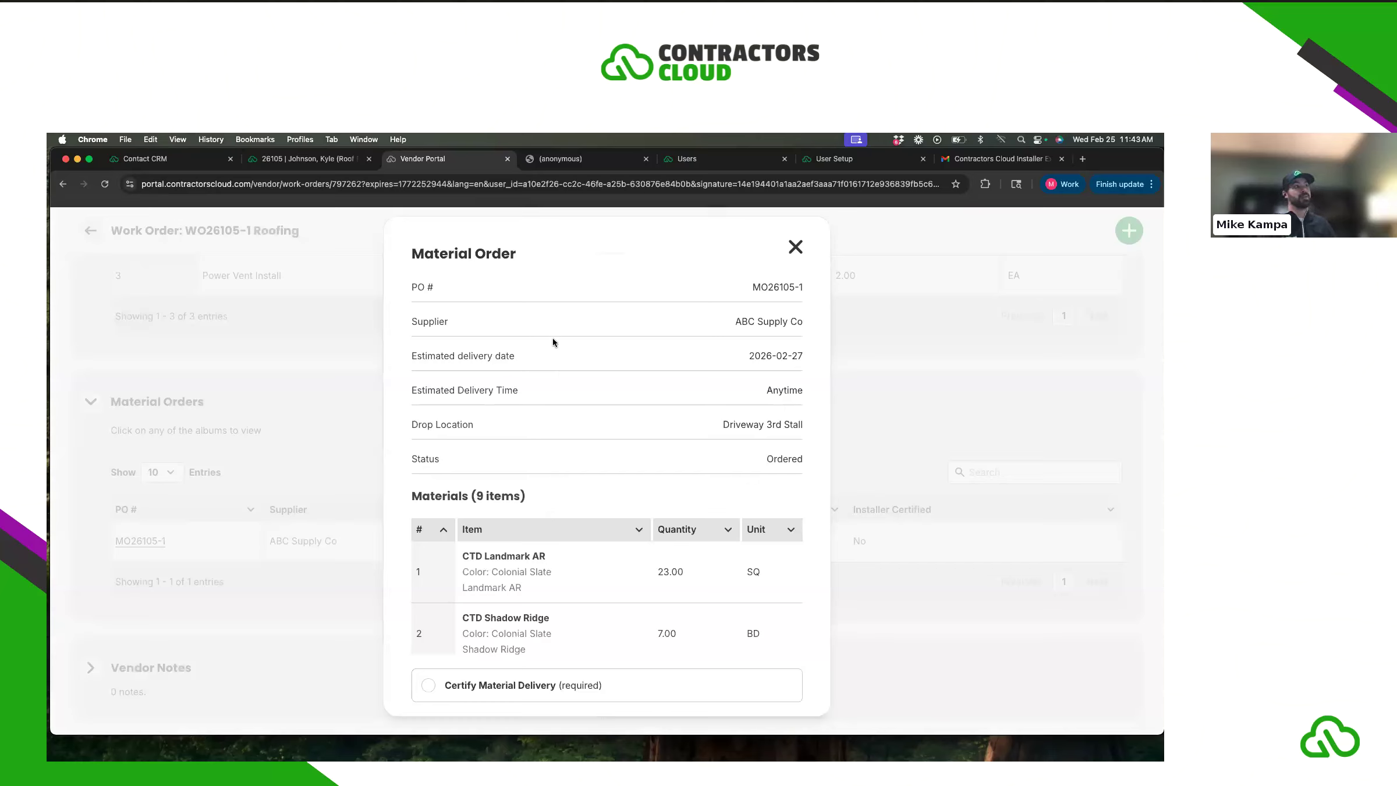
scroll(586, 376, down, 3)
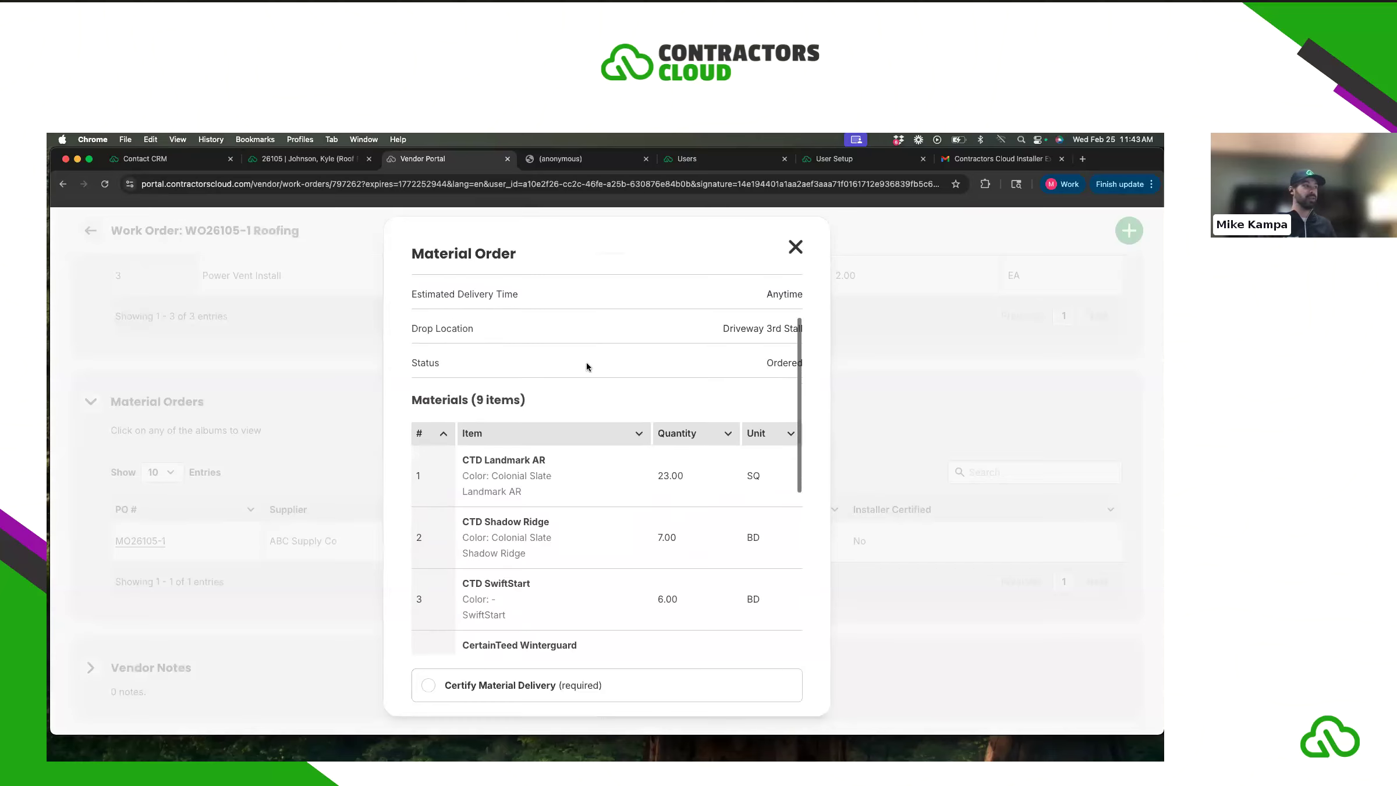
scroll(550, 384, down, 2)
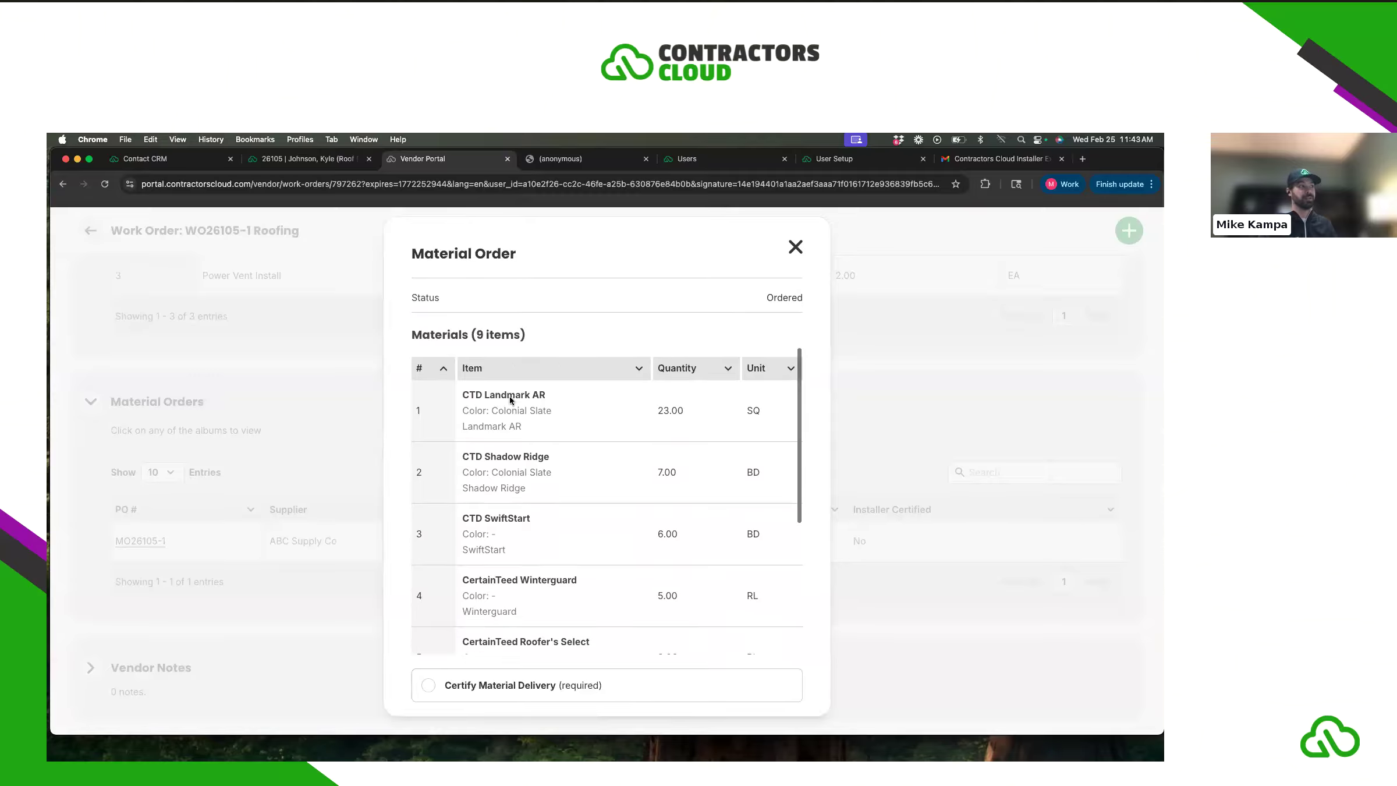
scroll(599, 453, down, 3)
scroll(621, 443, down, 5)
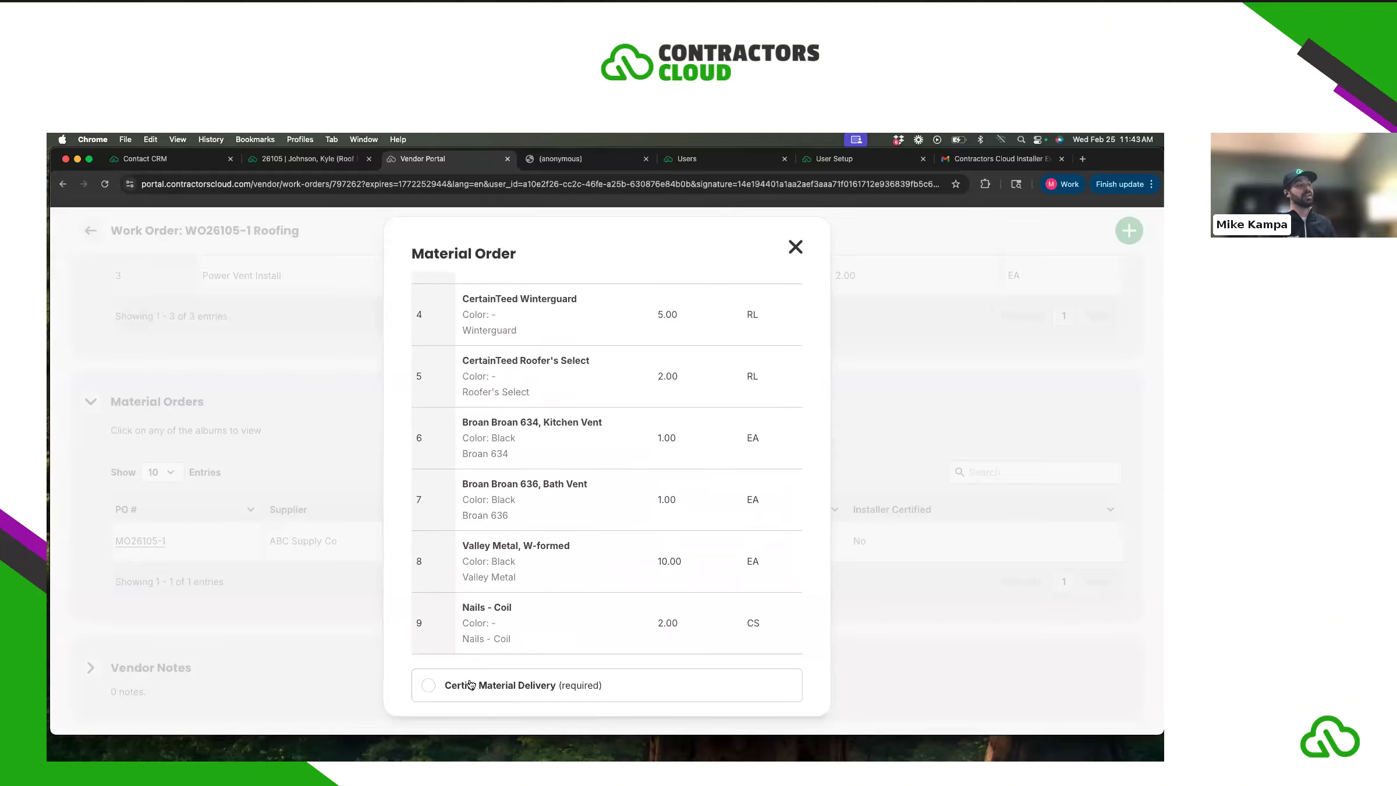
click(428, 686)
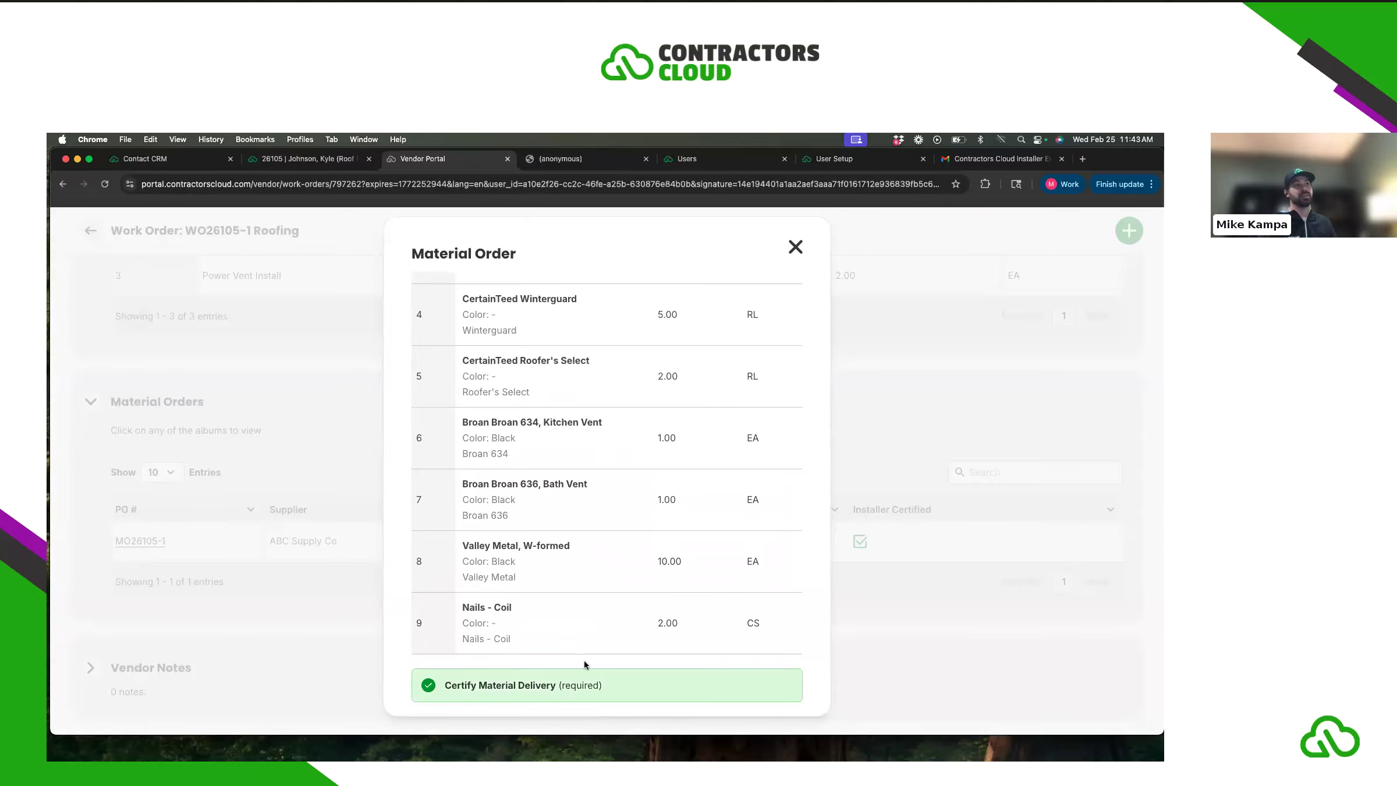
click(796, 247)
- Expand Vendor Notes and Related Work Orders, then scroll back up toward Company and Details
scroll(403, 383, down, 2)
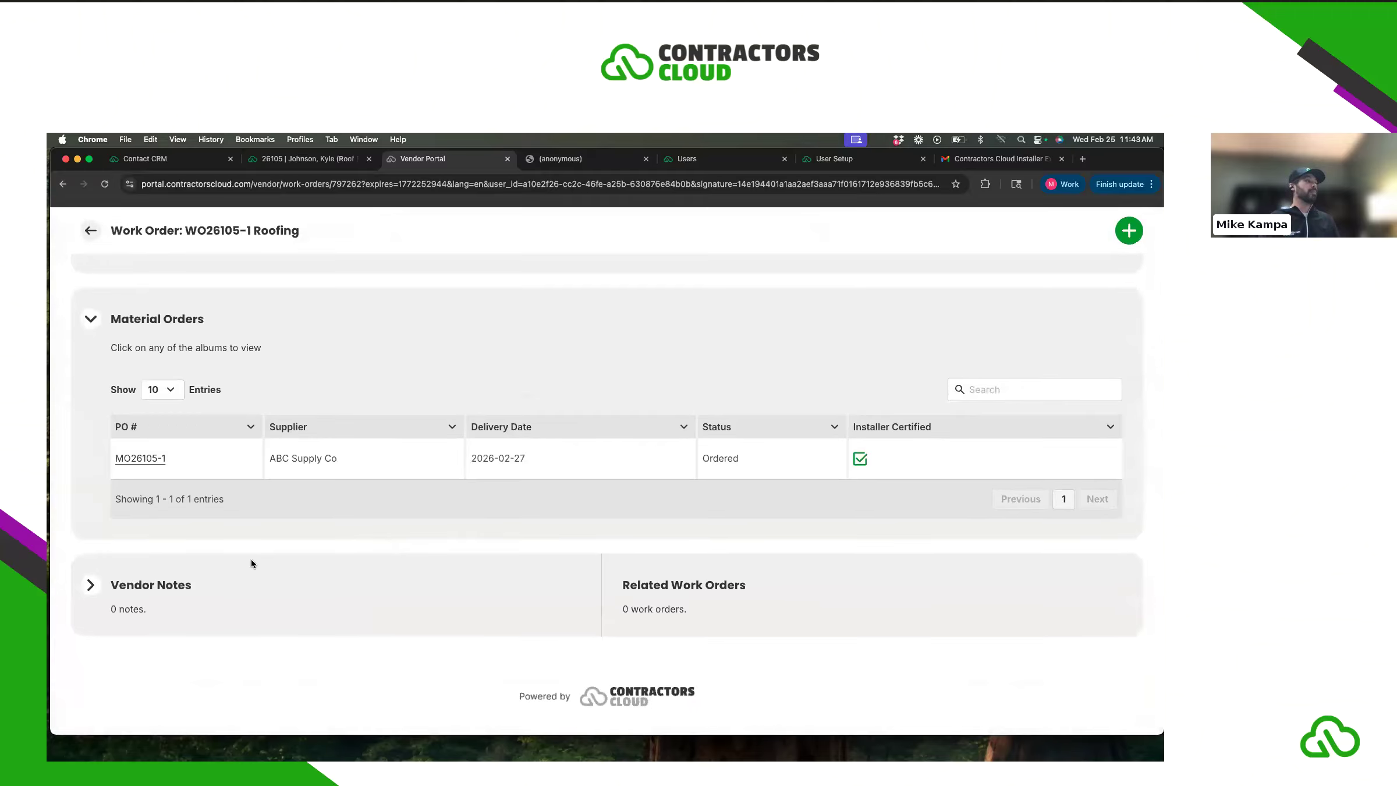
click(150, 587)
scroll(238, 581, down, 2)
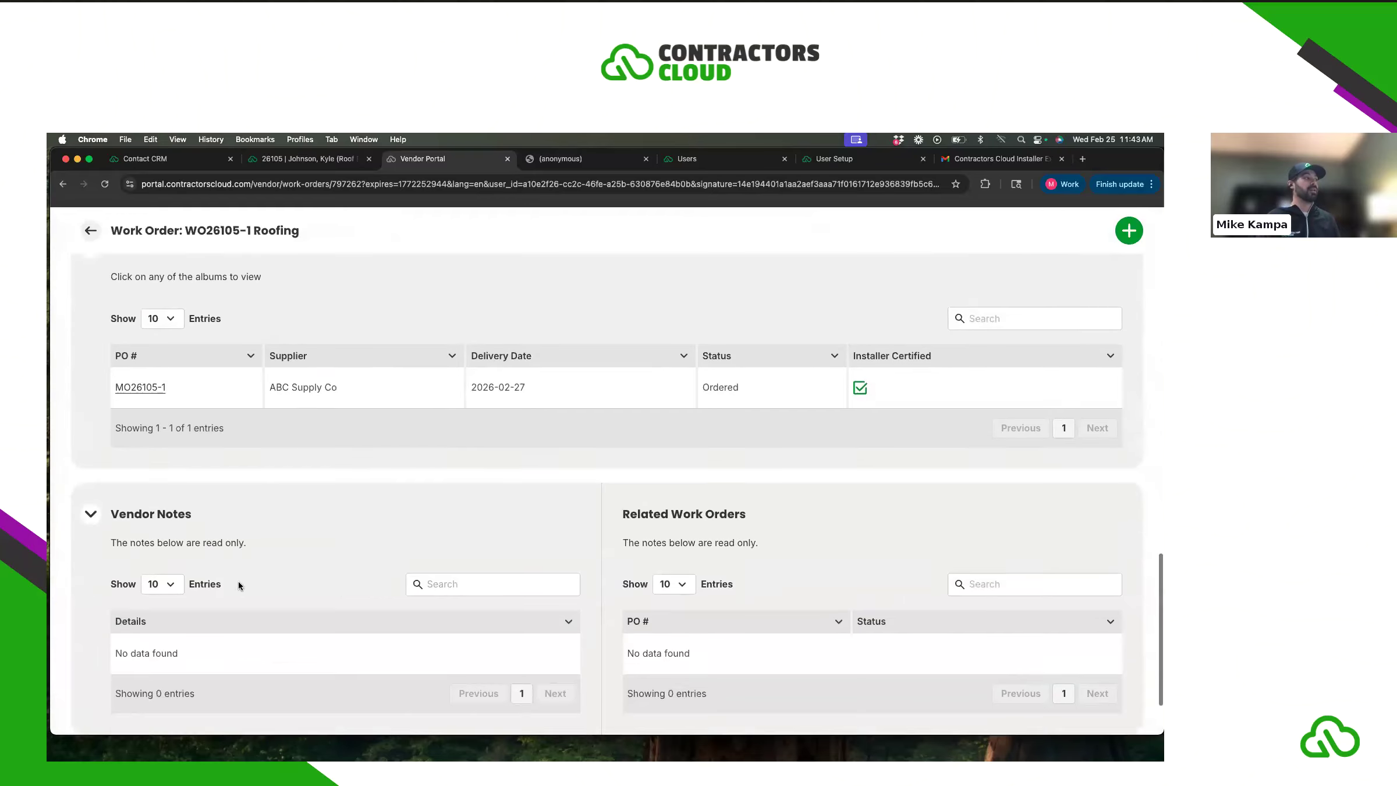
scroll(238, 581, down, 1)
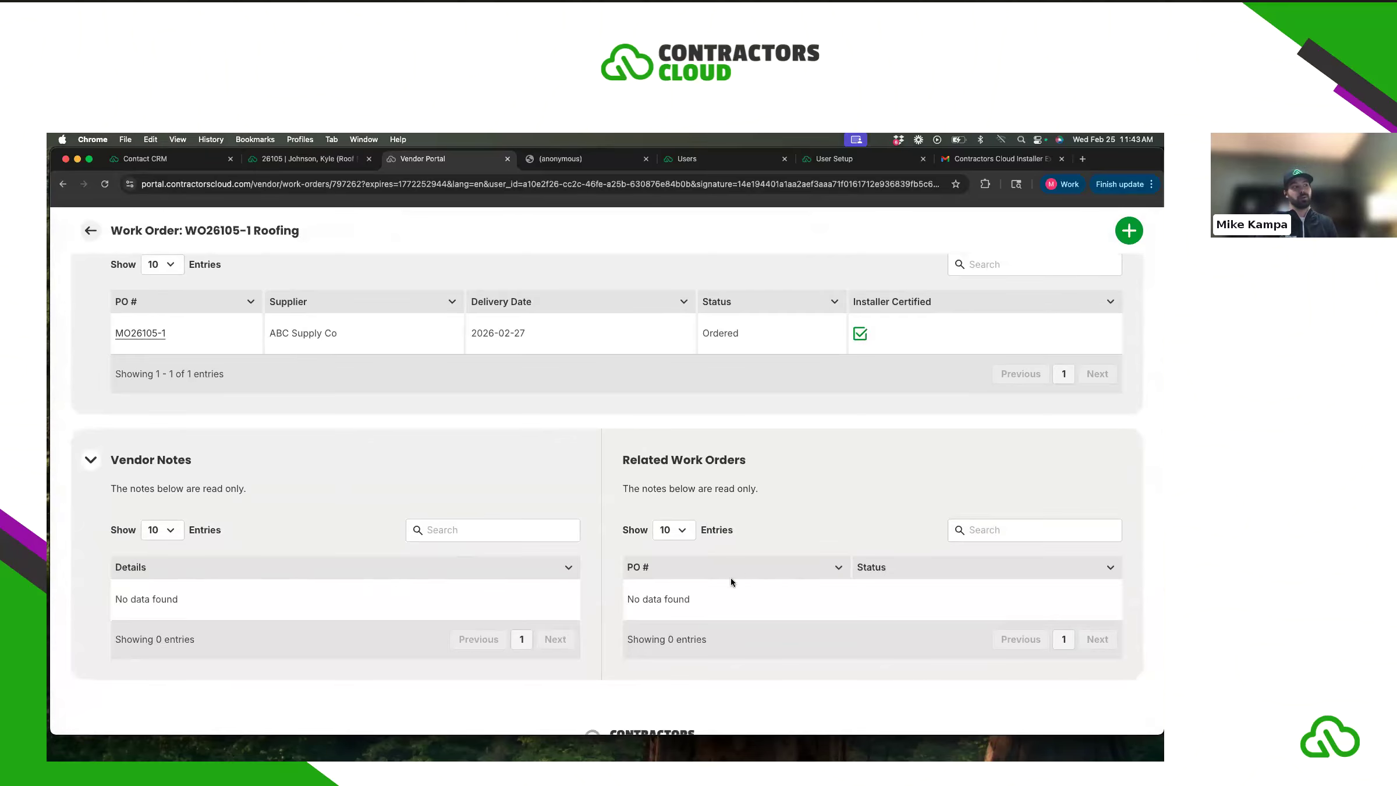
scroll(758, 562, down, 1)
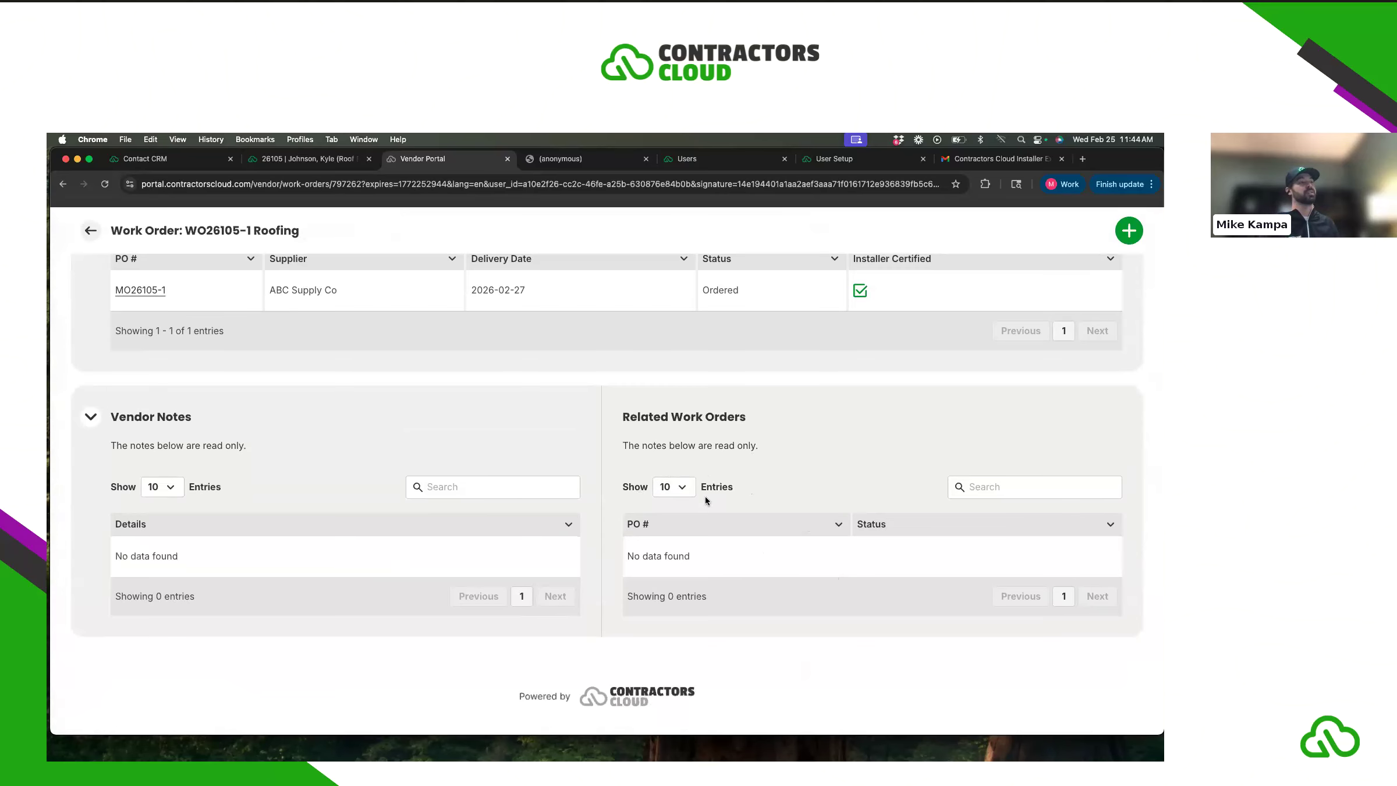
scroll(745, 559, up, 10)
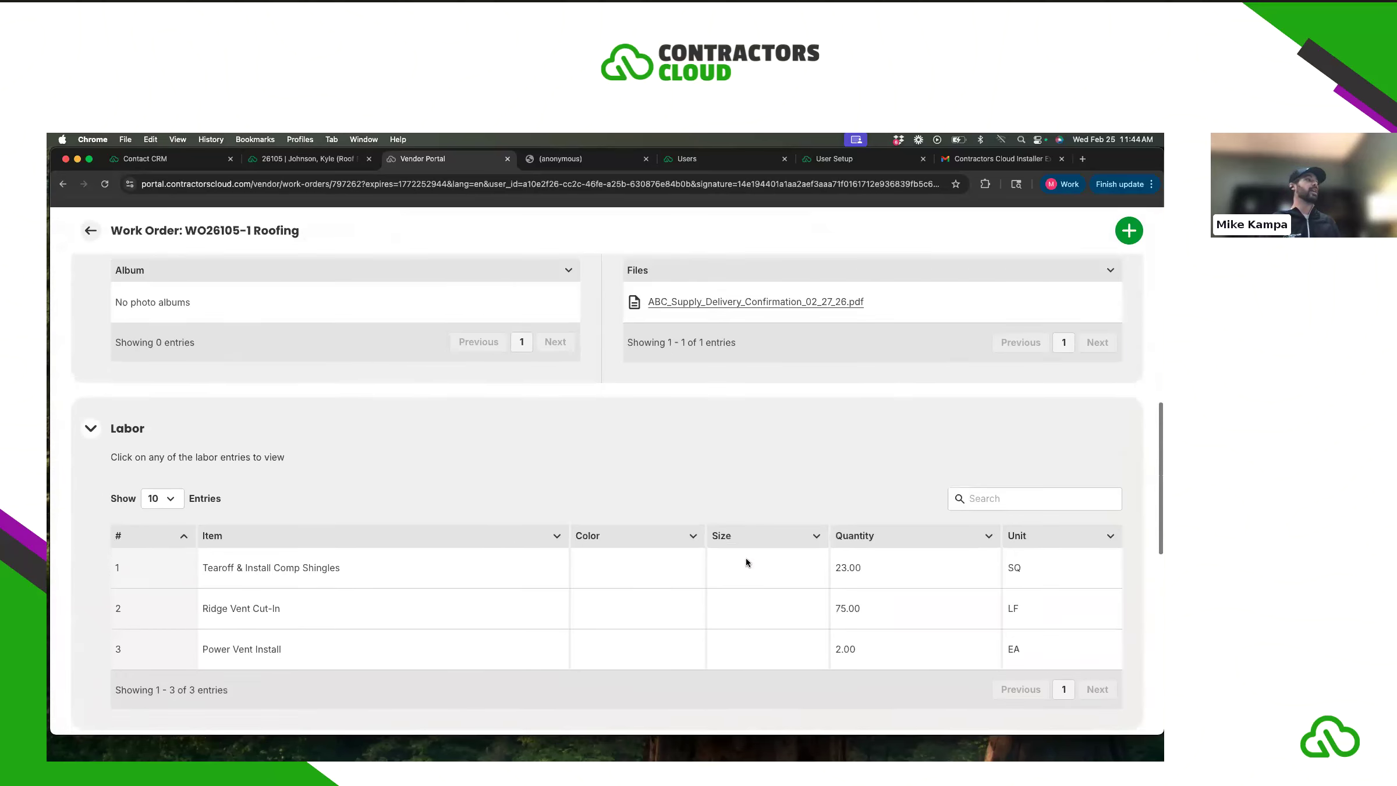
scroll(746, 557, up, 10)
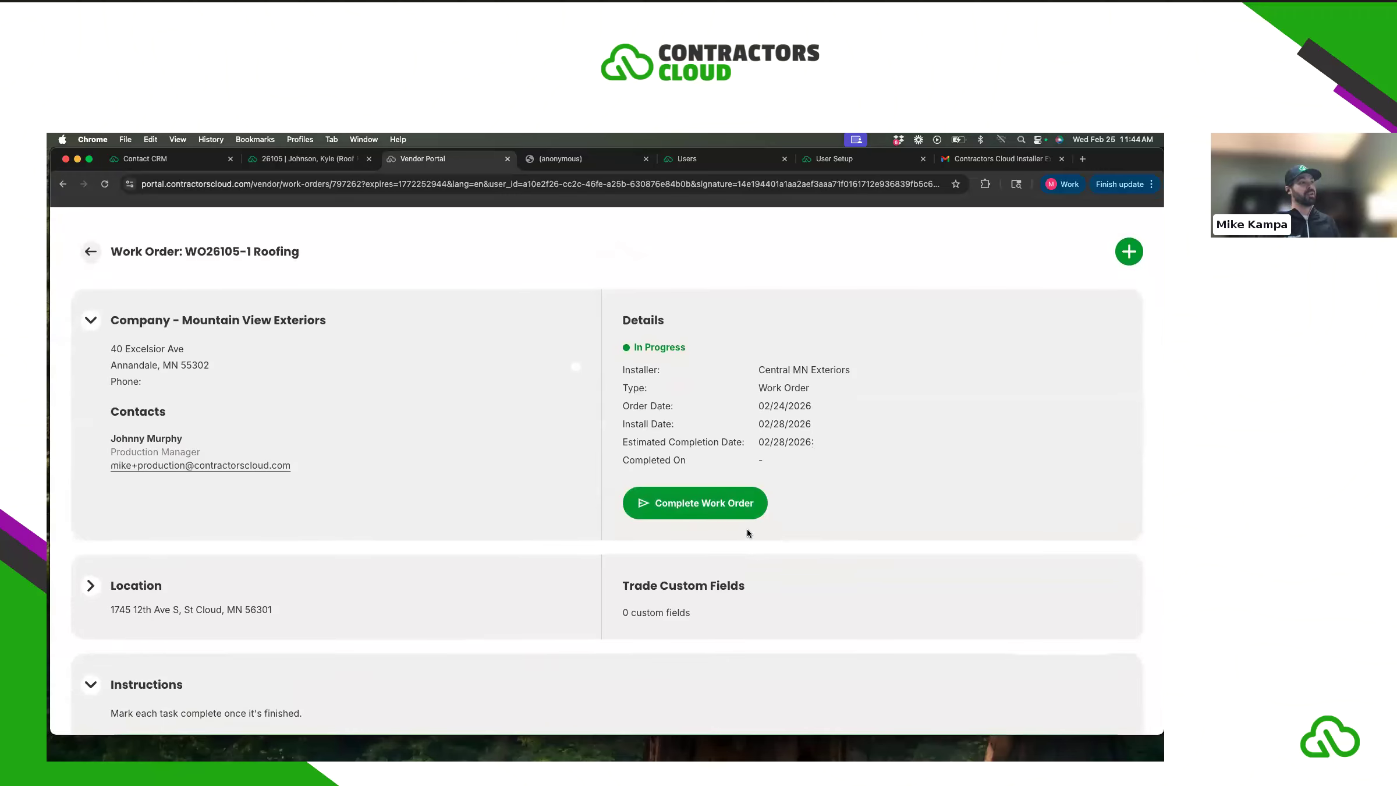
- Upload download (5).jpeg as a photo to work order WO26105-1
click(720, 497)
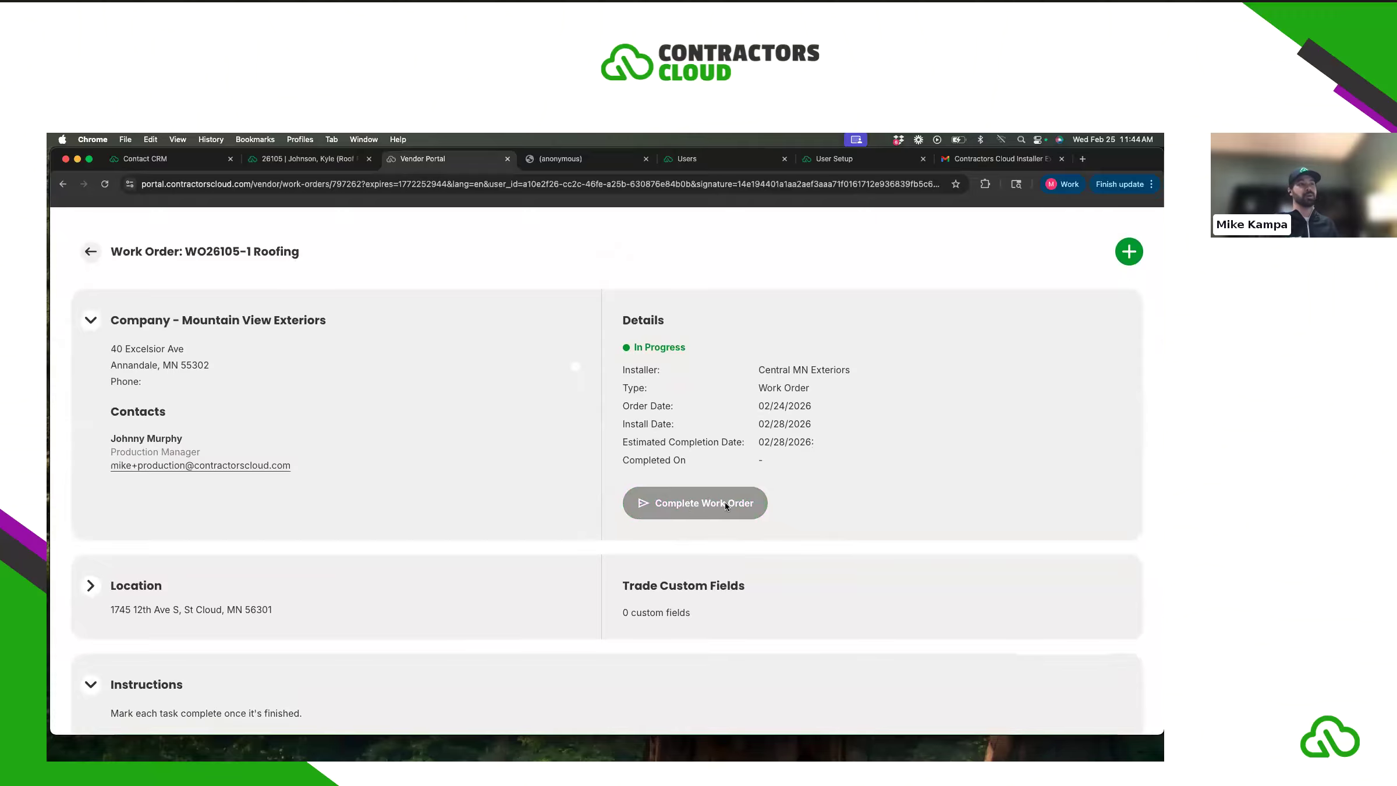
click(1128, 251)
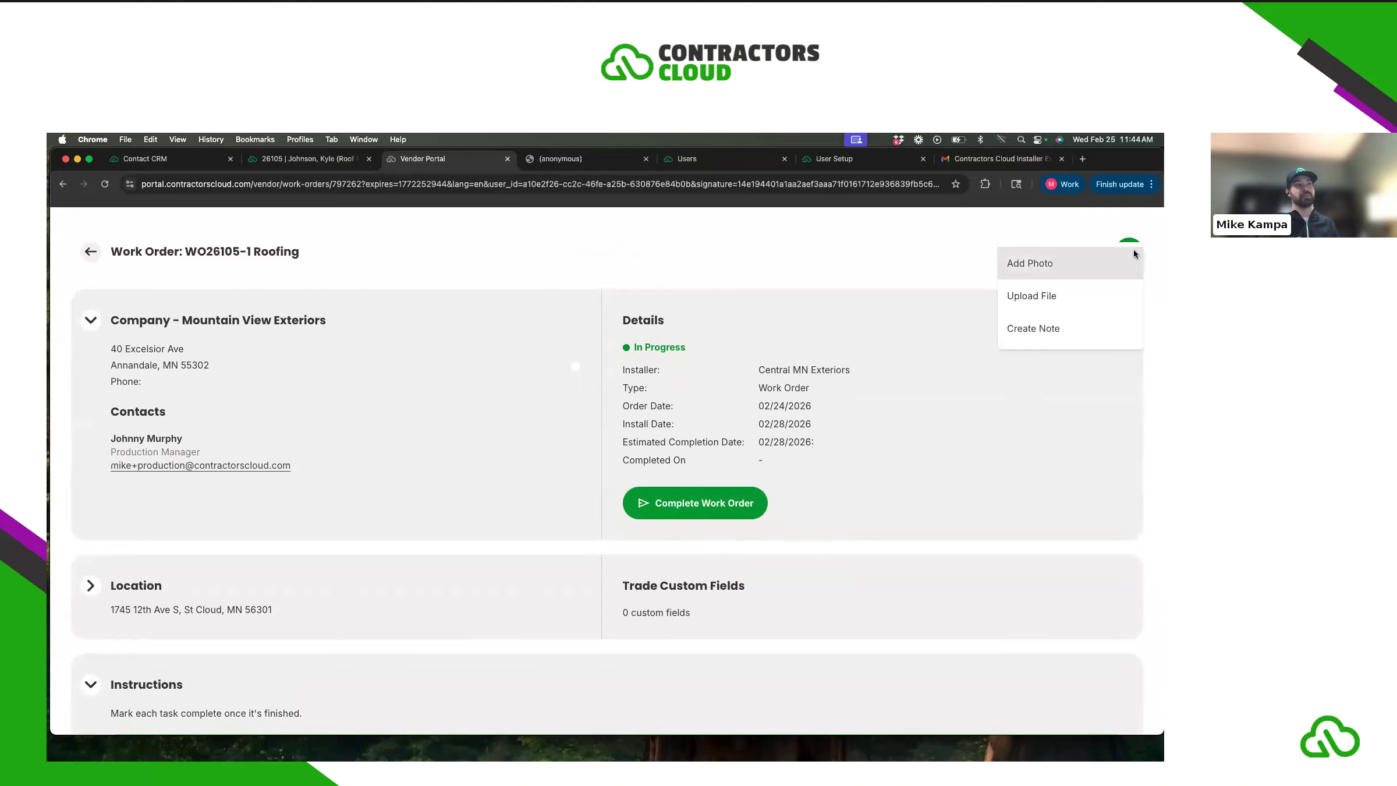
click(1028, 265)
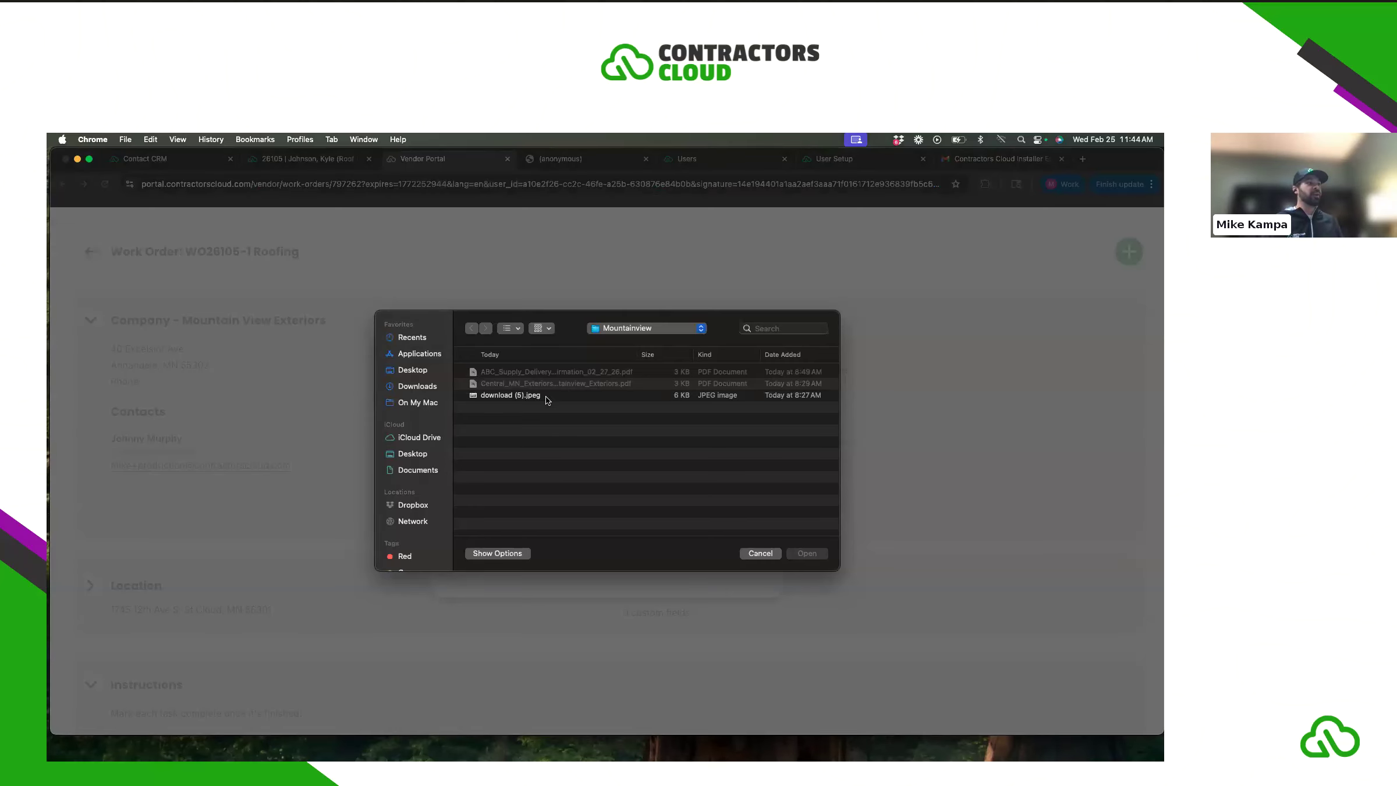
click(538, 396)
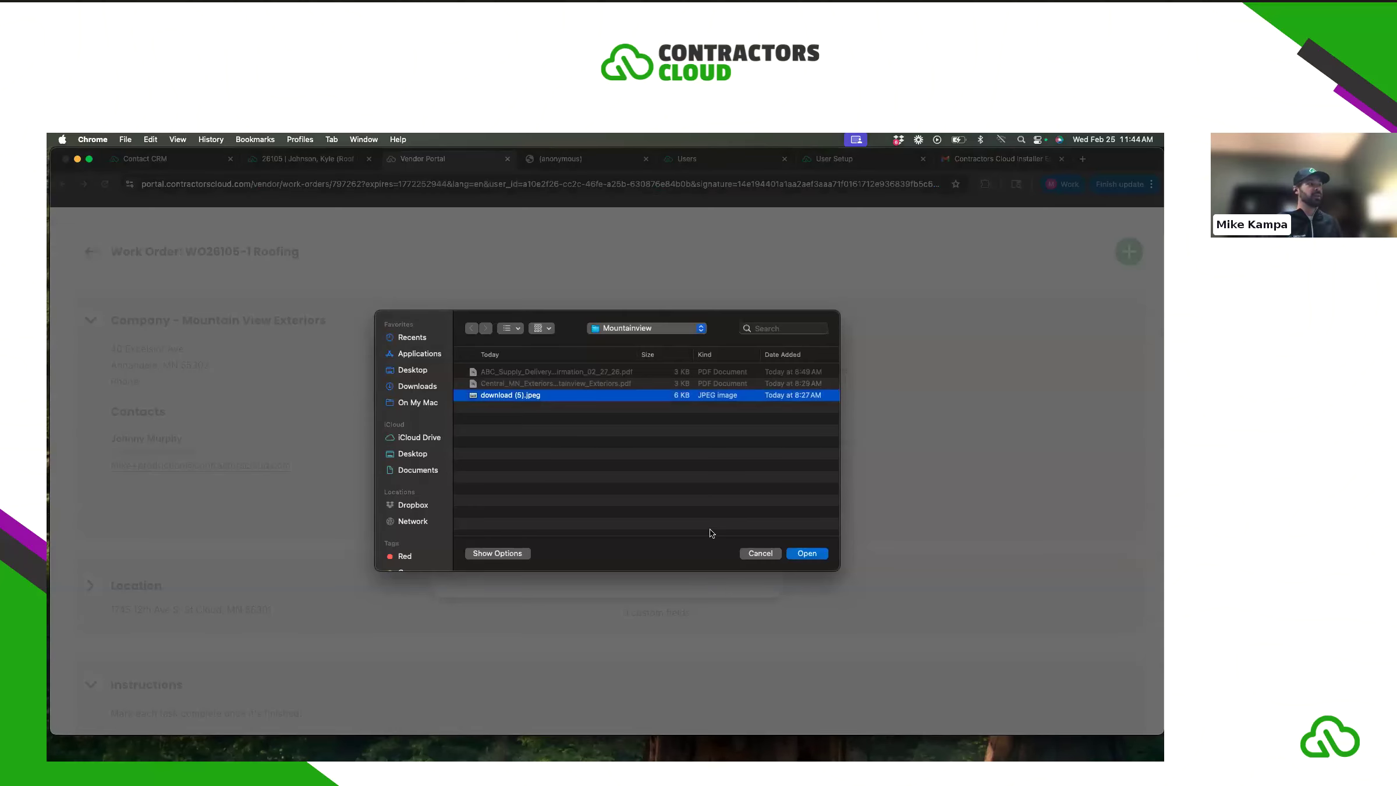
click(813, 552)
click(709, 568)
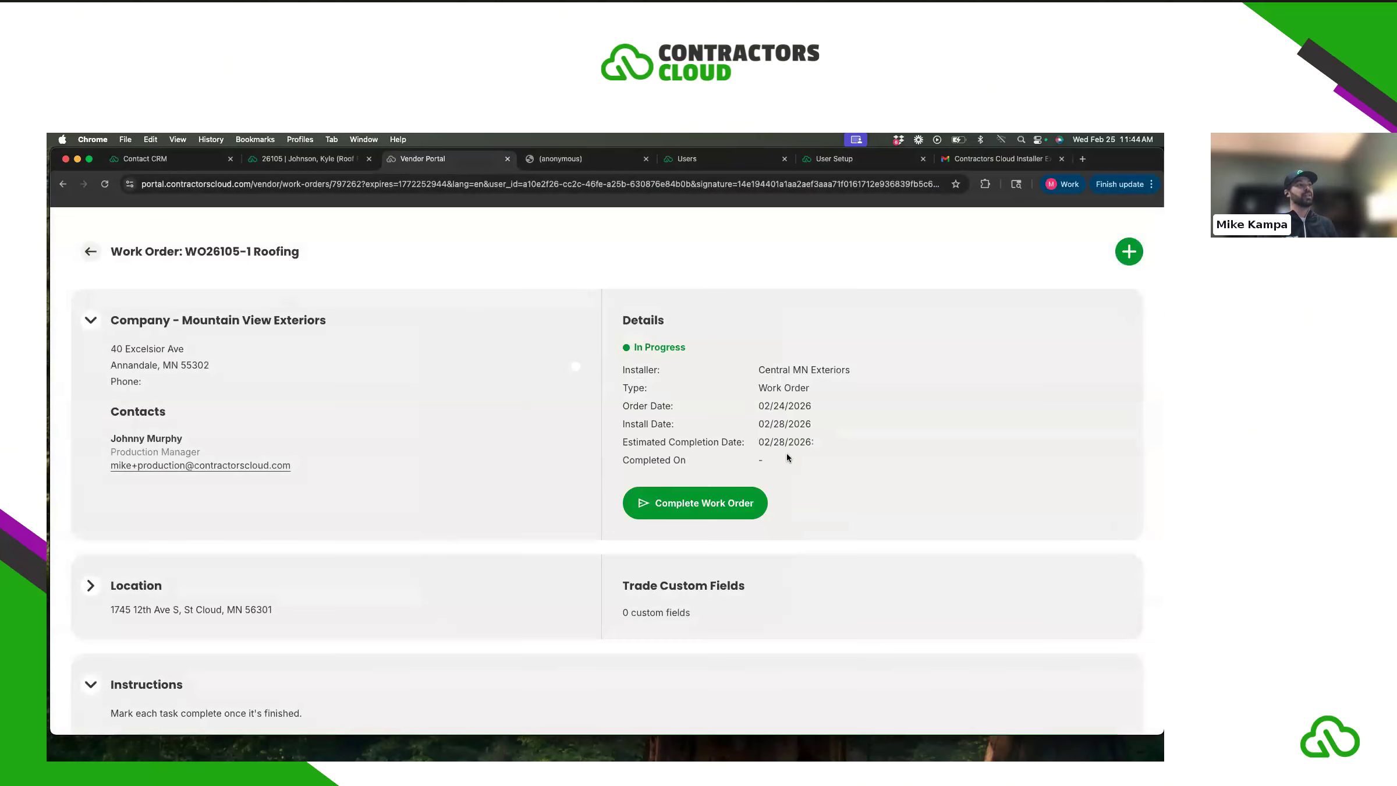
- Scroll to confirm both instruction tasks are checked off
scroll(824, 462, down, 3)
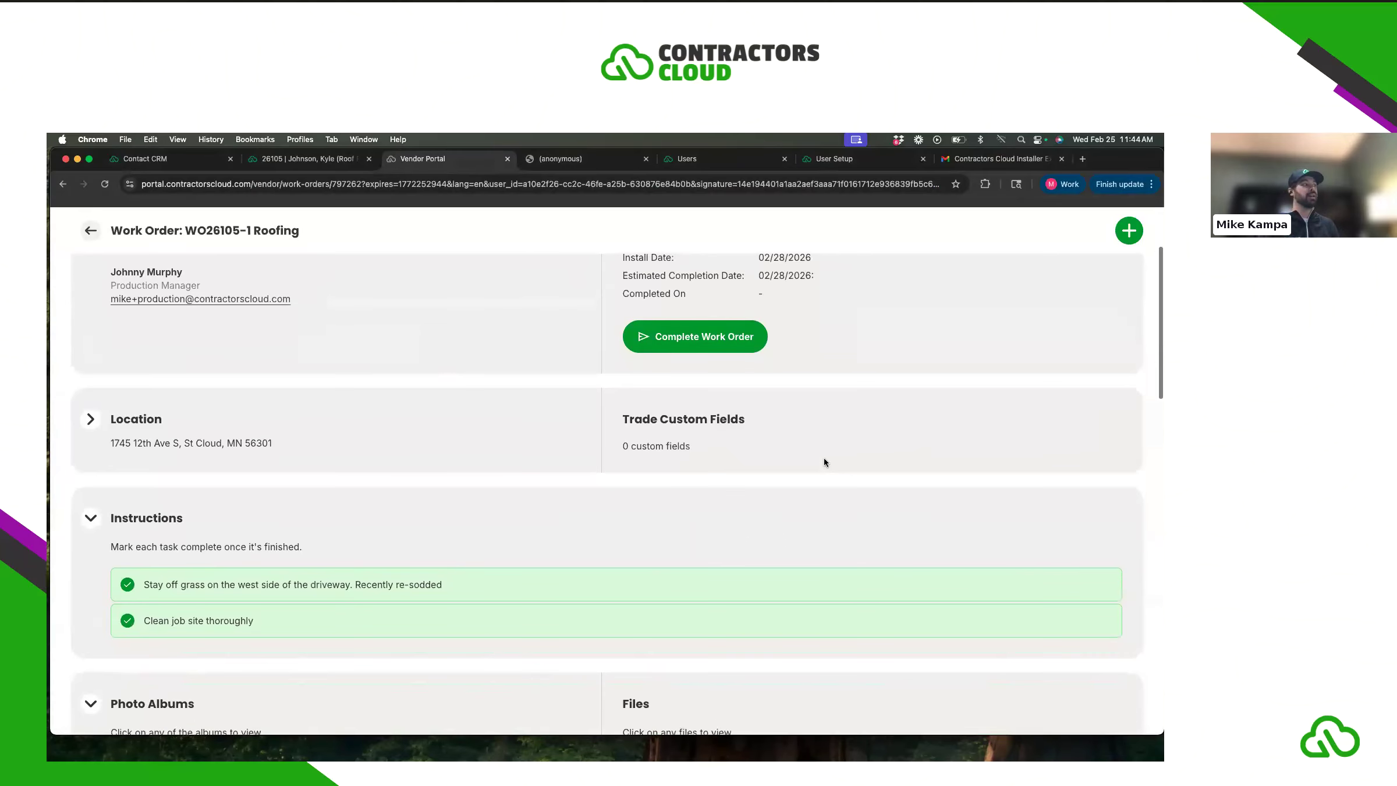
scroll(824, 462, down, 2)
scroll(826, 463, up, 3)
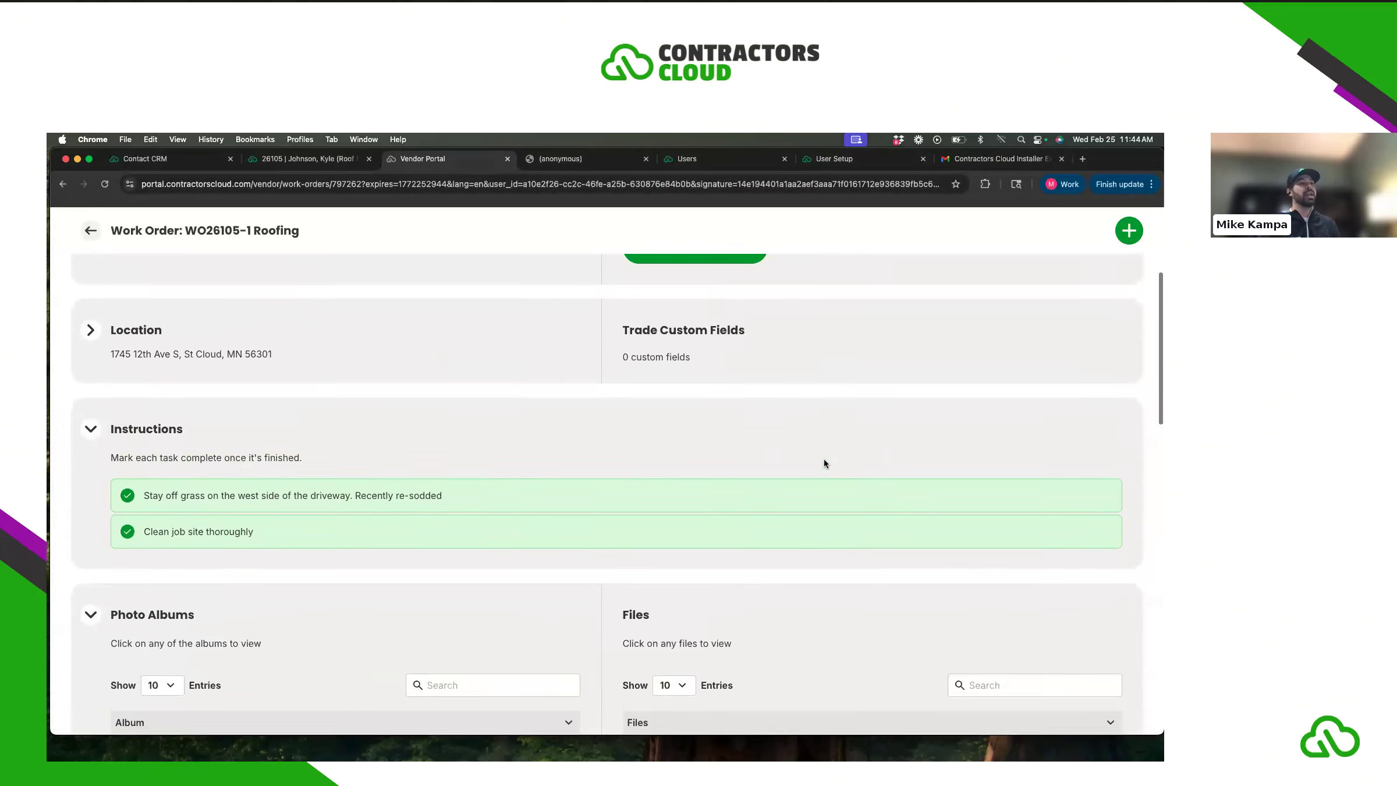
scroll(824, 462, up, 1)
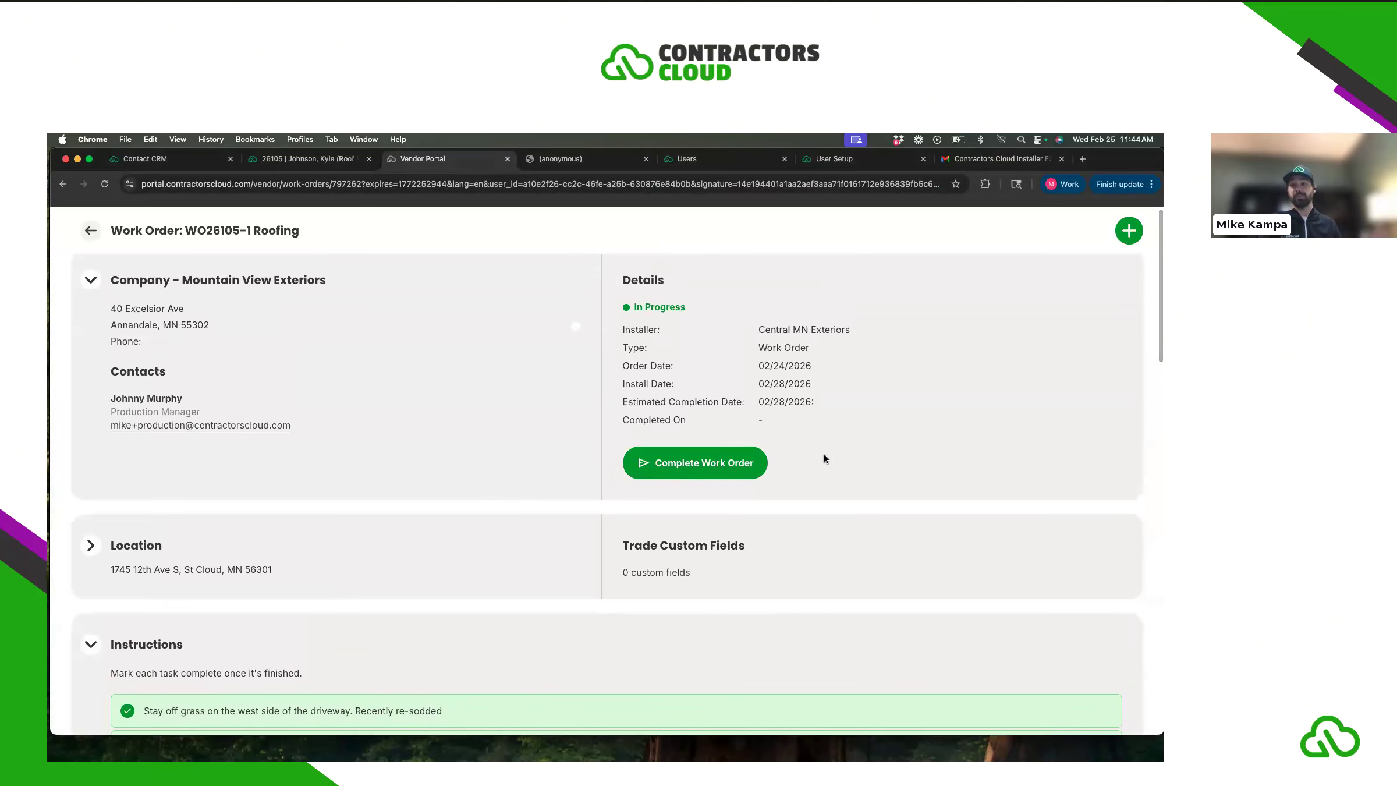
- Check project 26105's Photos for the Central MN Exteriors folder, then go back to the vendor portal
click(300, 157)
click(887, 209)
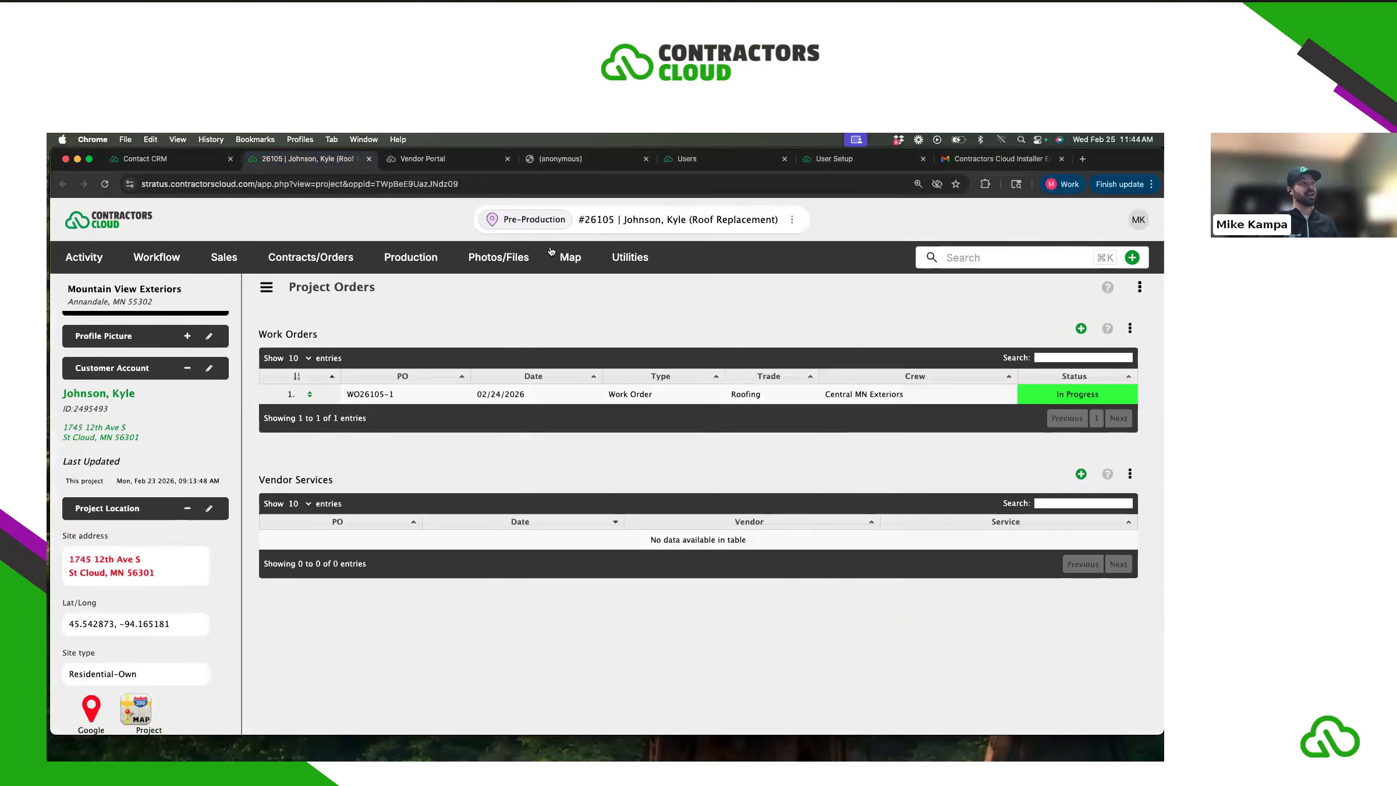
mouse_move(552, 255)
click(516, 322)
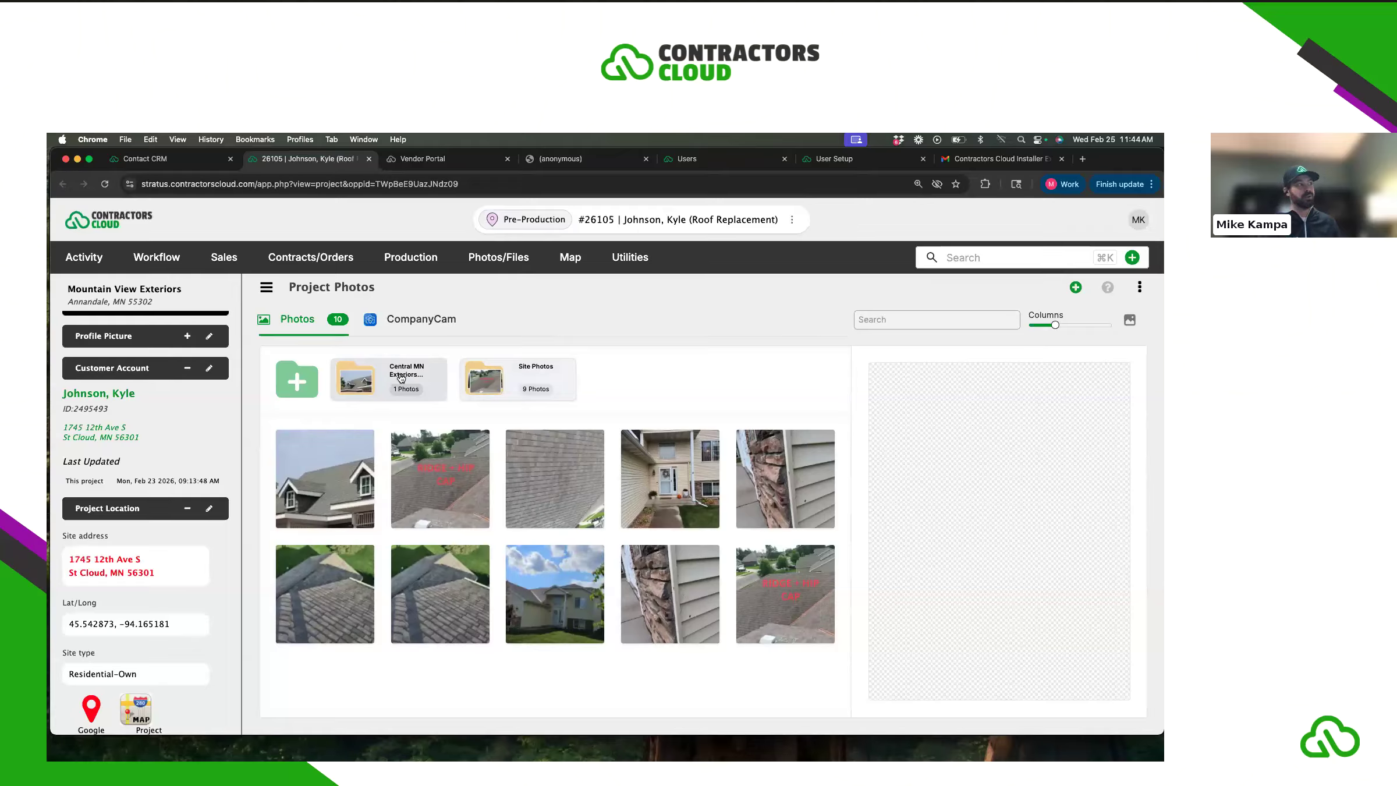
click(400, 383)
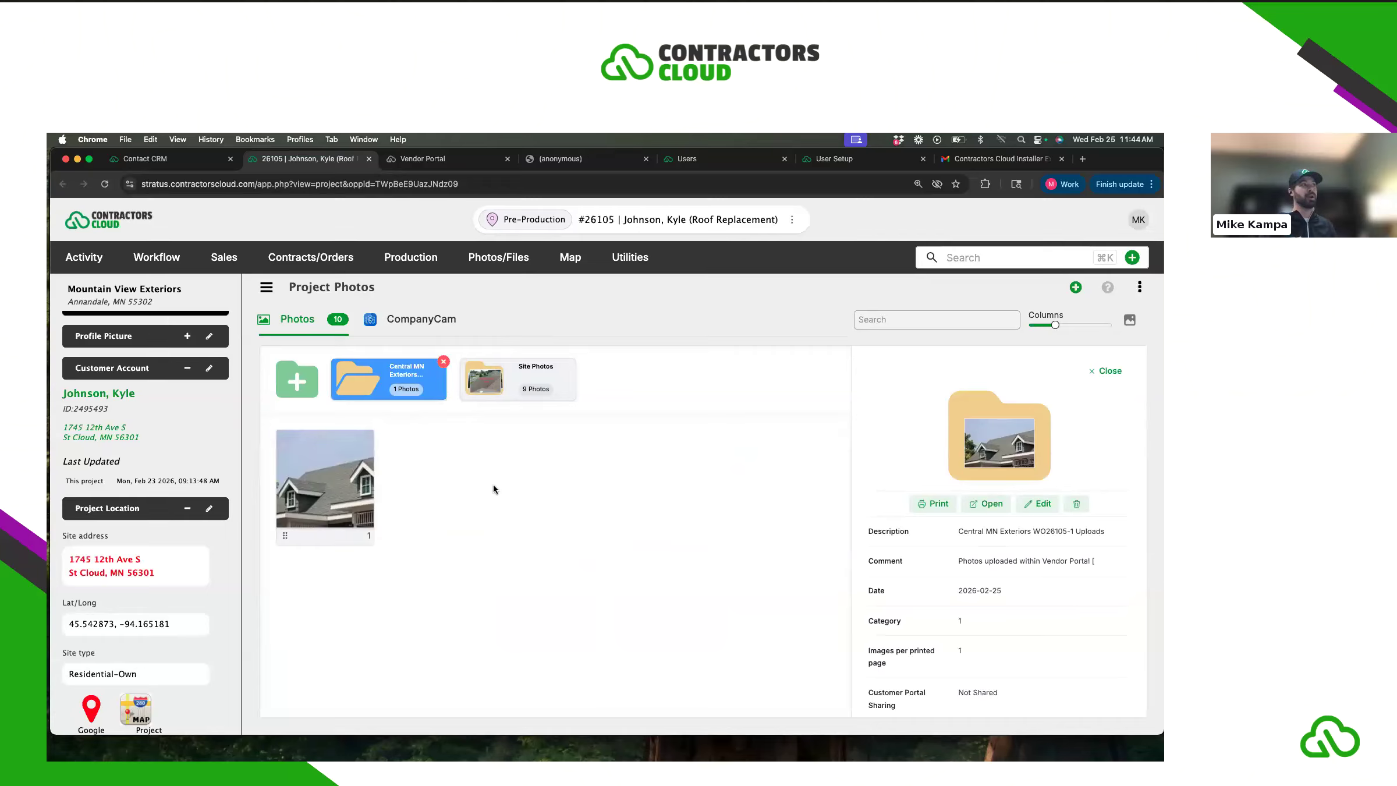
click(425, 161)
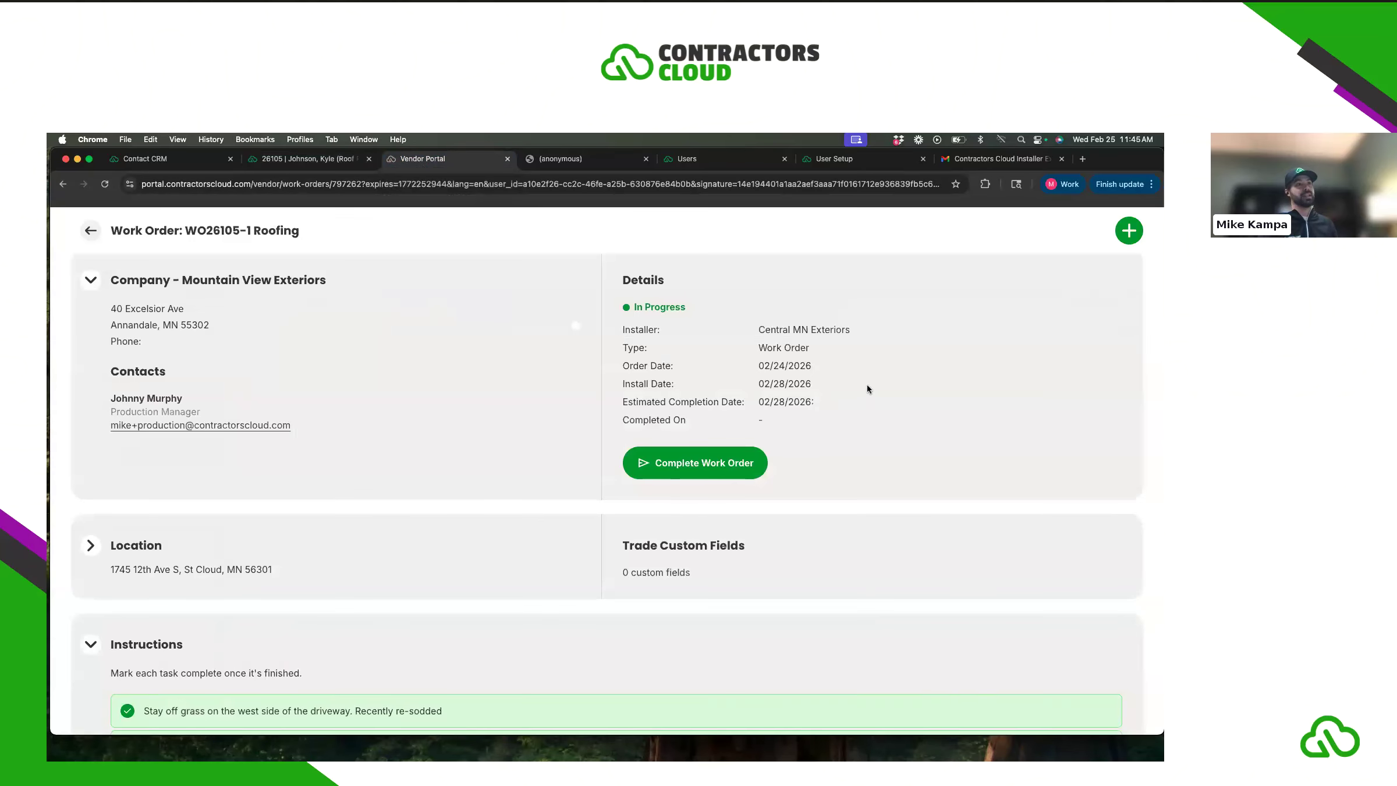
- Add the note 'Need to go back tomorrow for cleanup' to WO26105-1
click(1127, 234)
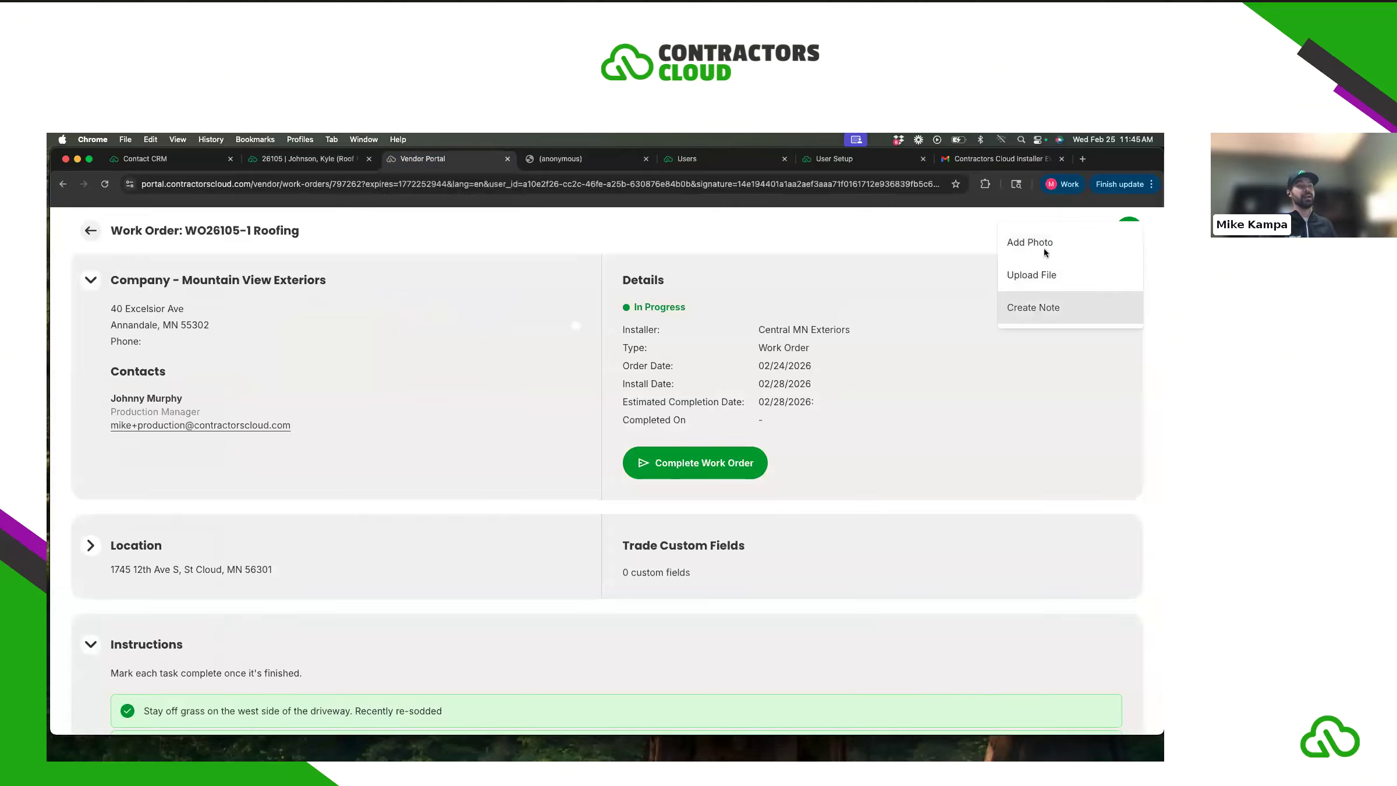
click(1043, 306)
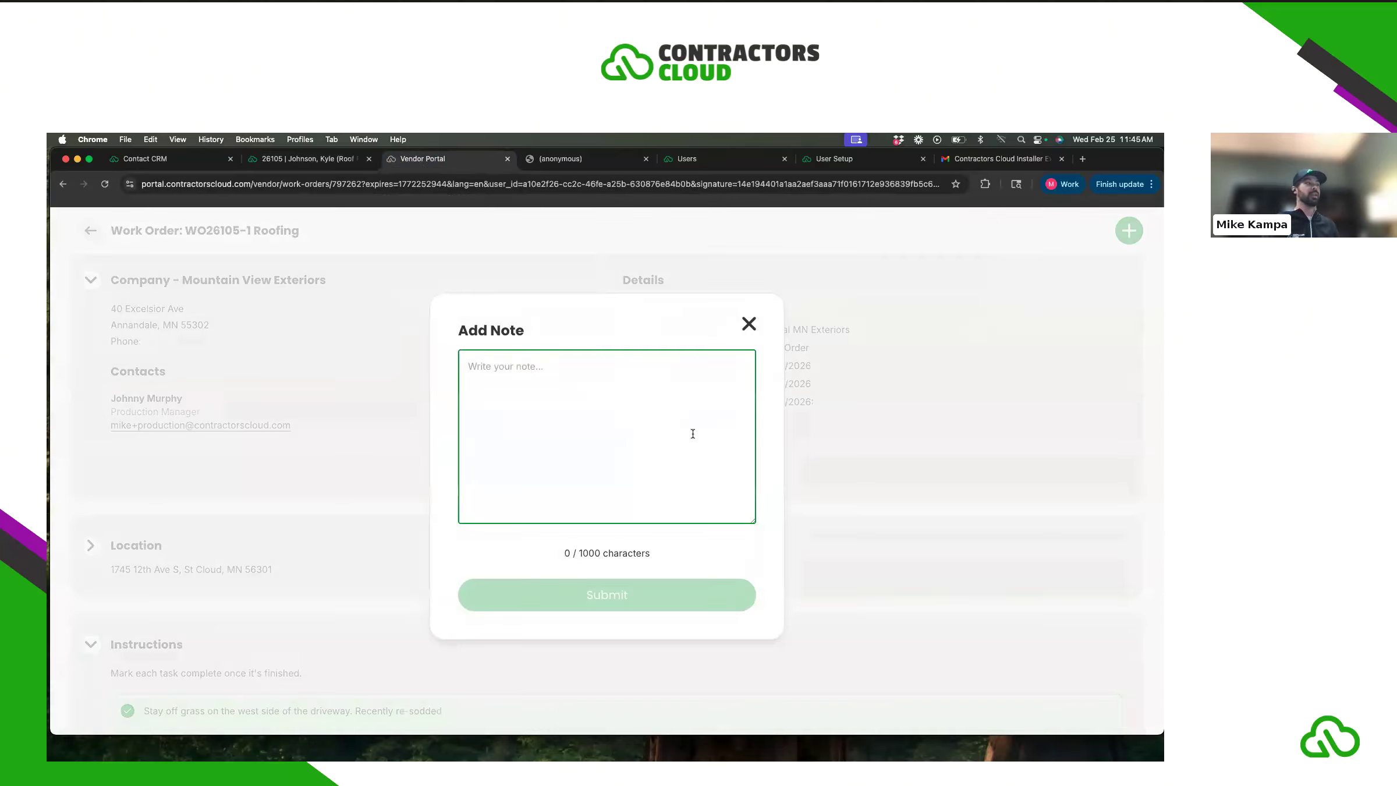
text(Need to go back tomorrow for cleanup)
click(697, 587)
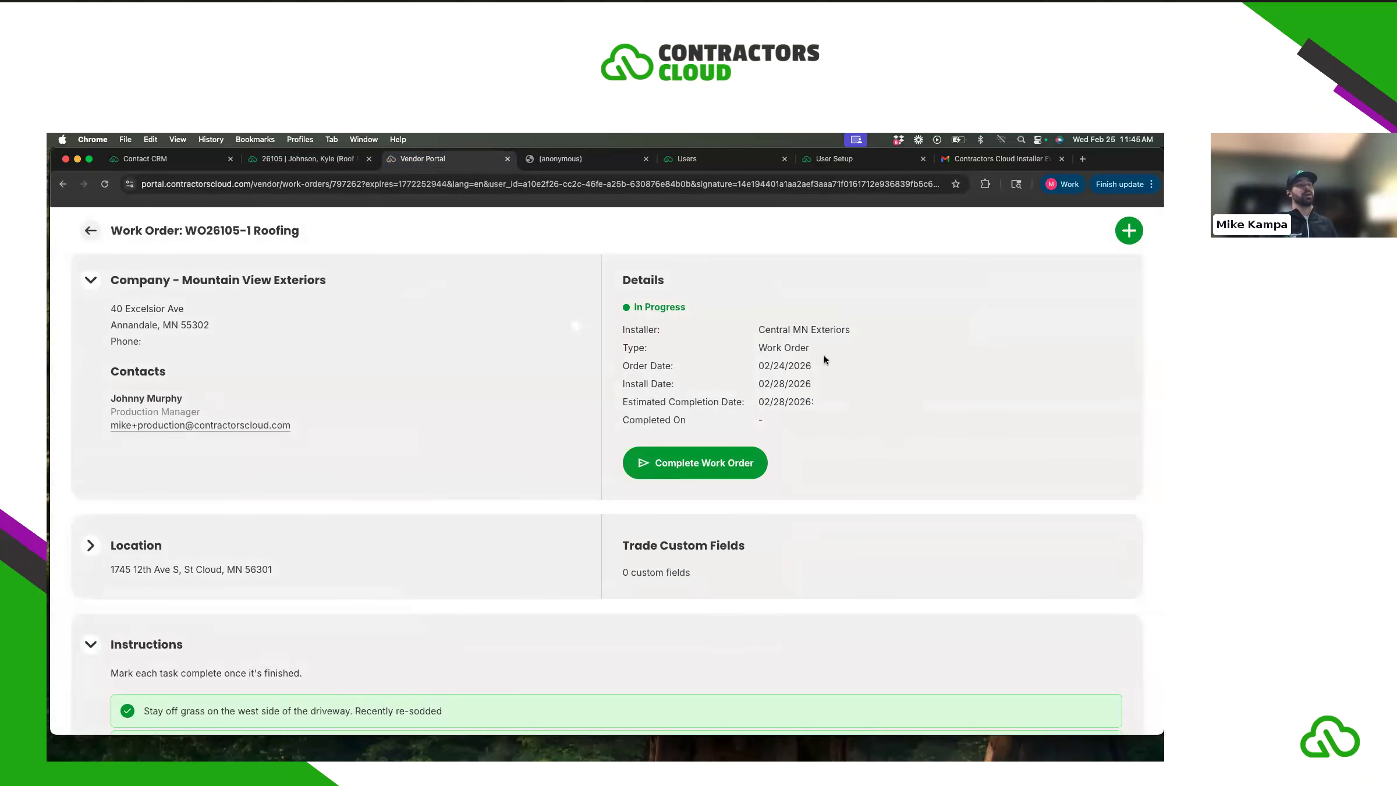
- Upload Central_MN_Exteriors_Invoice_to_Mountainview_Exteriors.pdf to WO26105-1
click(1129, 234)
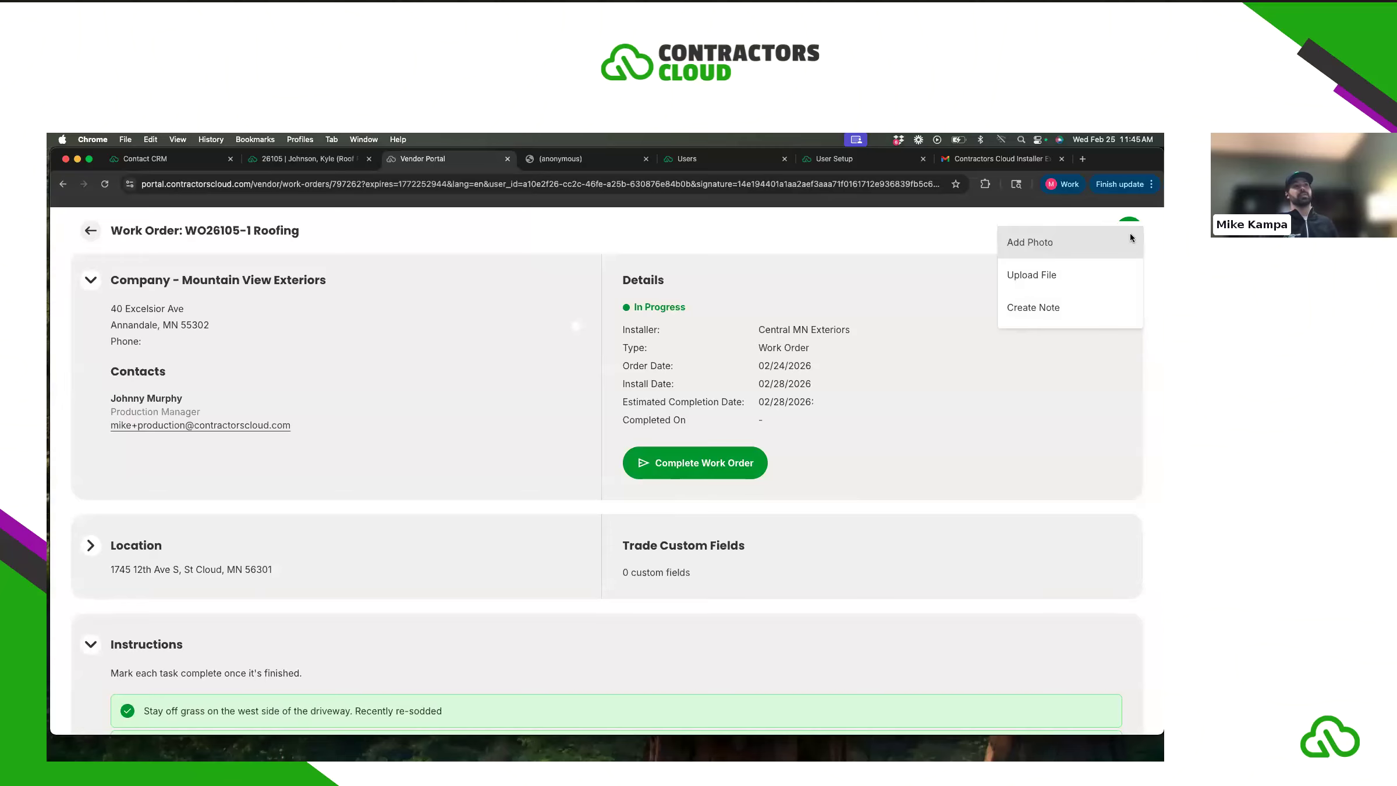
click(1035, 275)
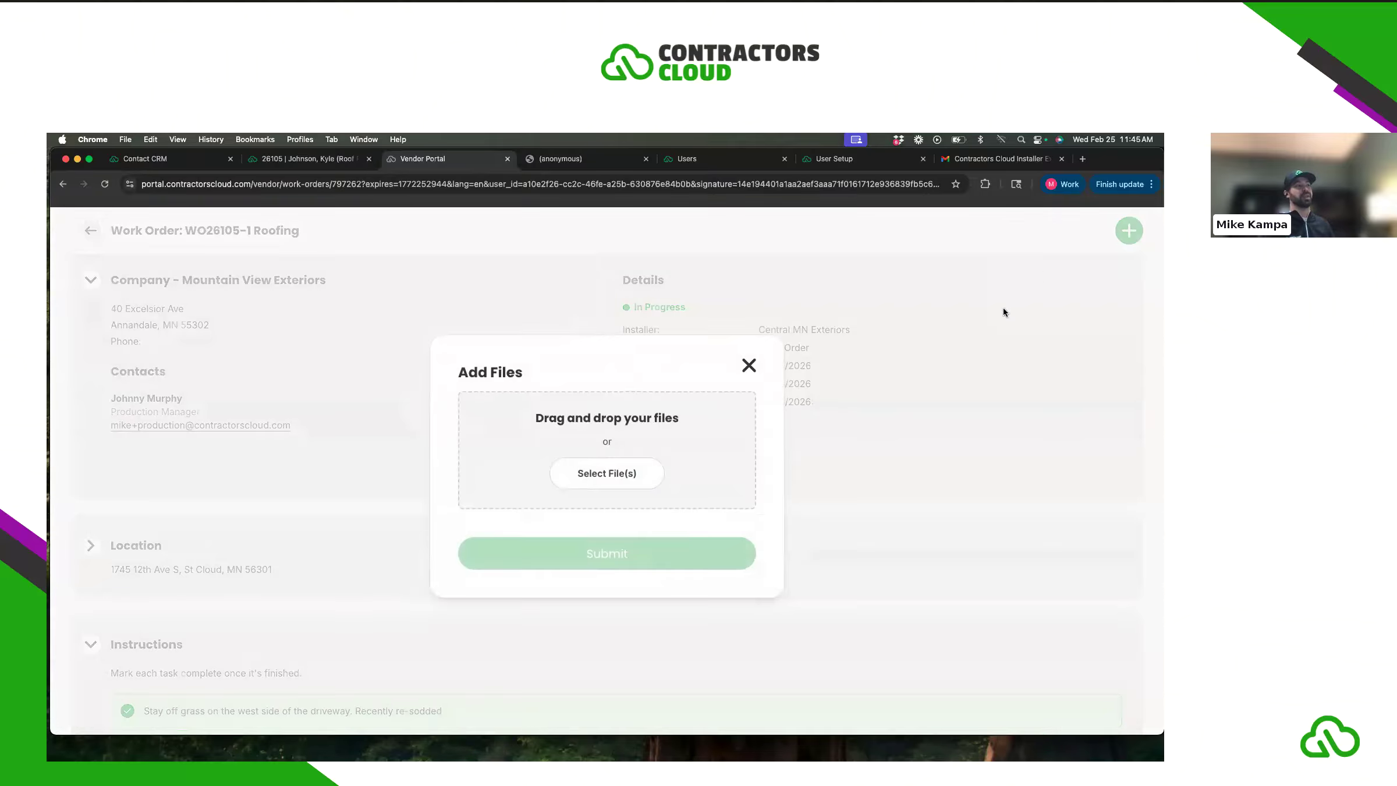
click(615, 476)
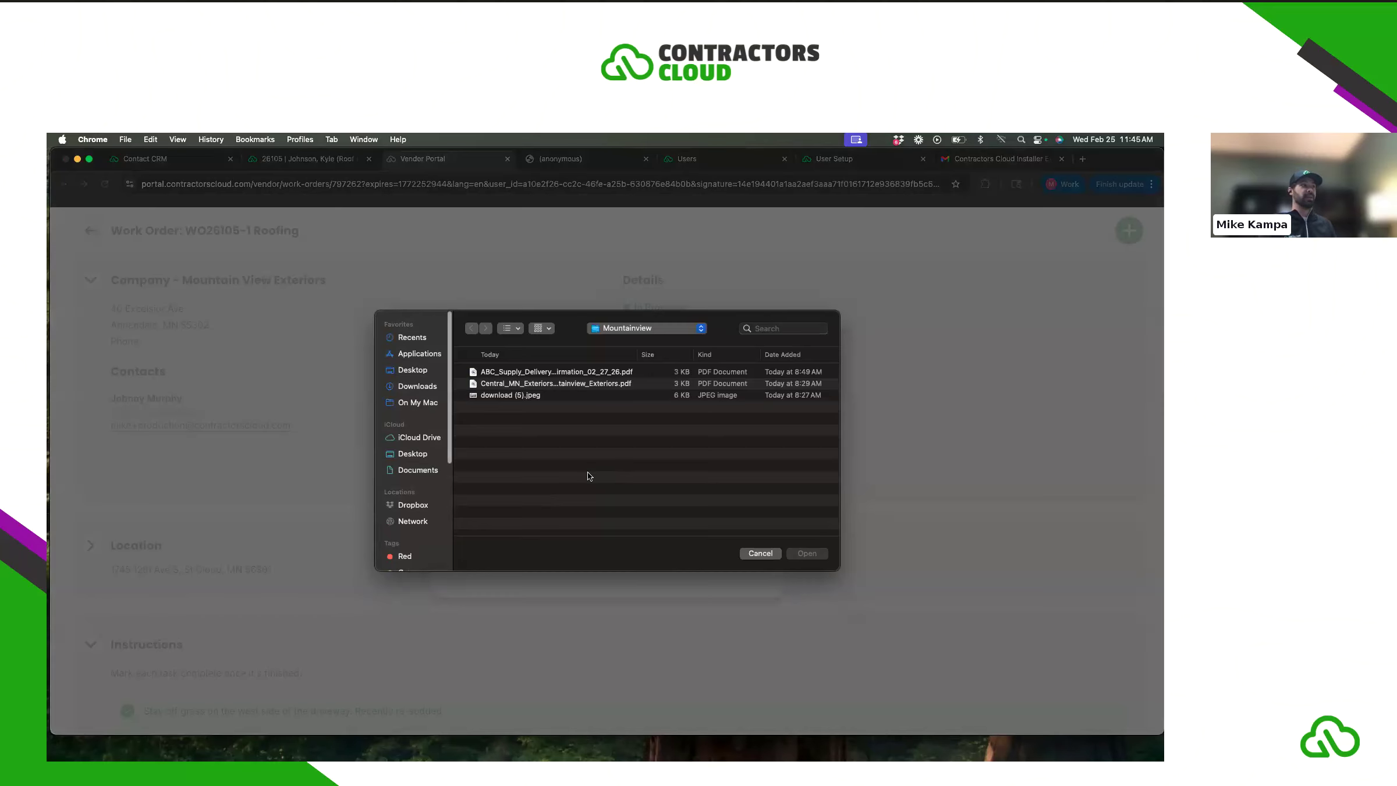
click(539, 382)
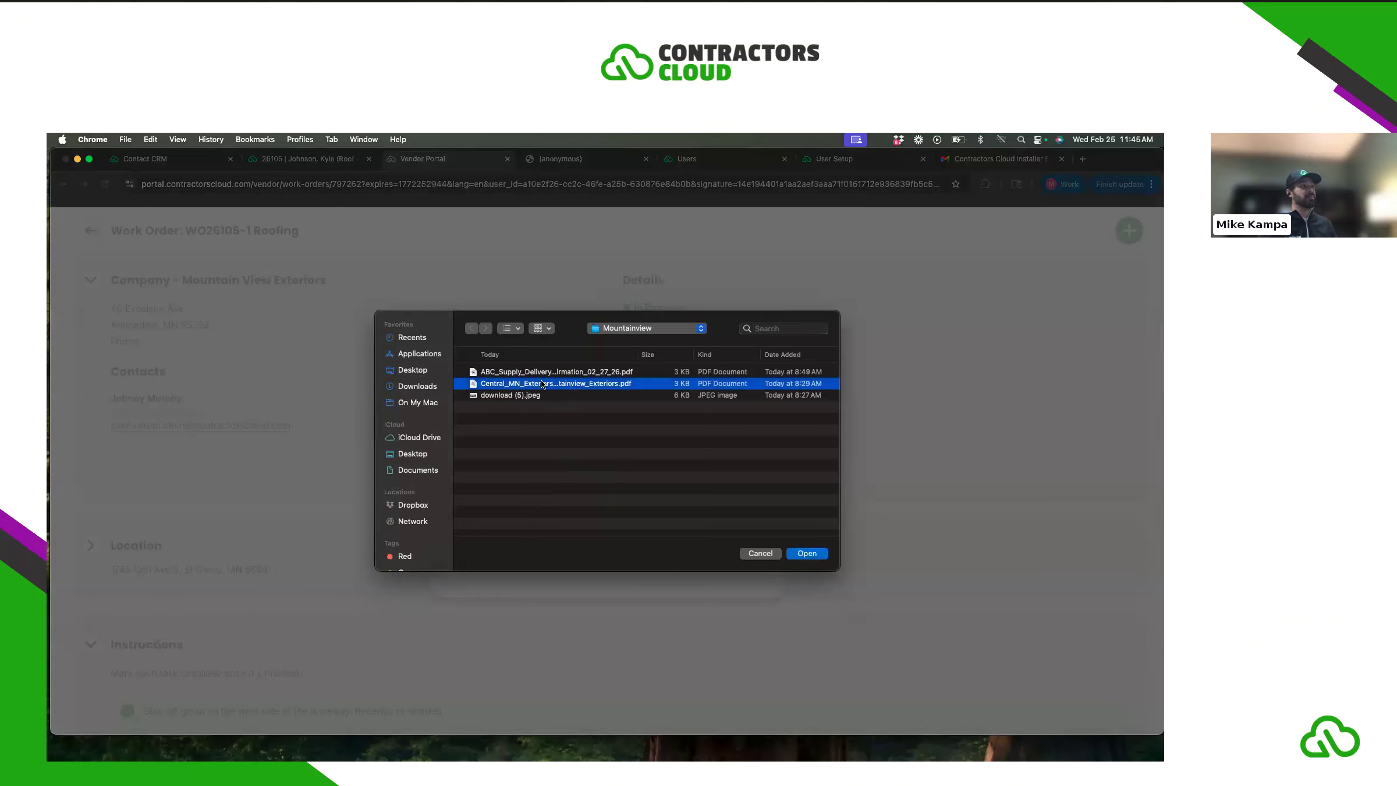
click(807, 552)
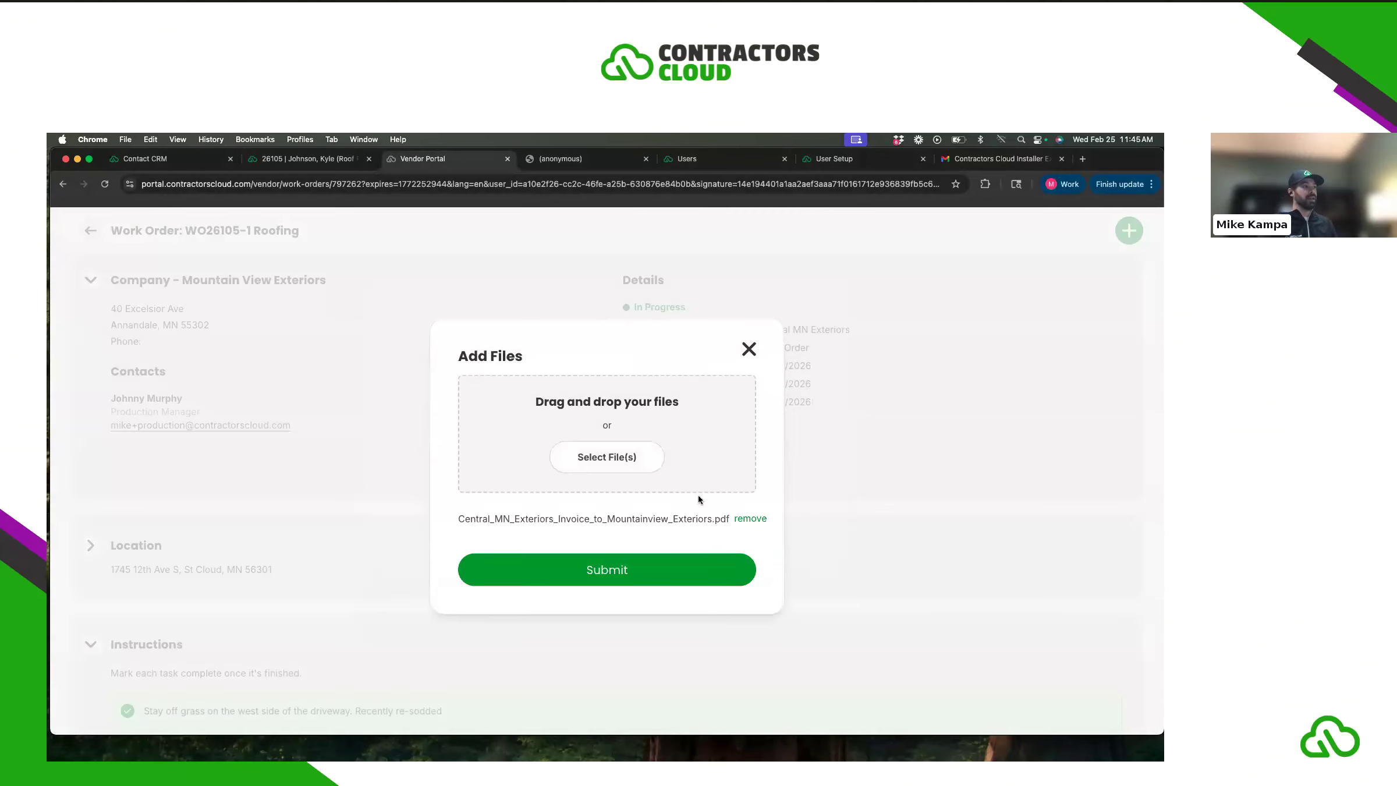
click(656, 573)
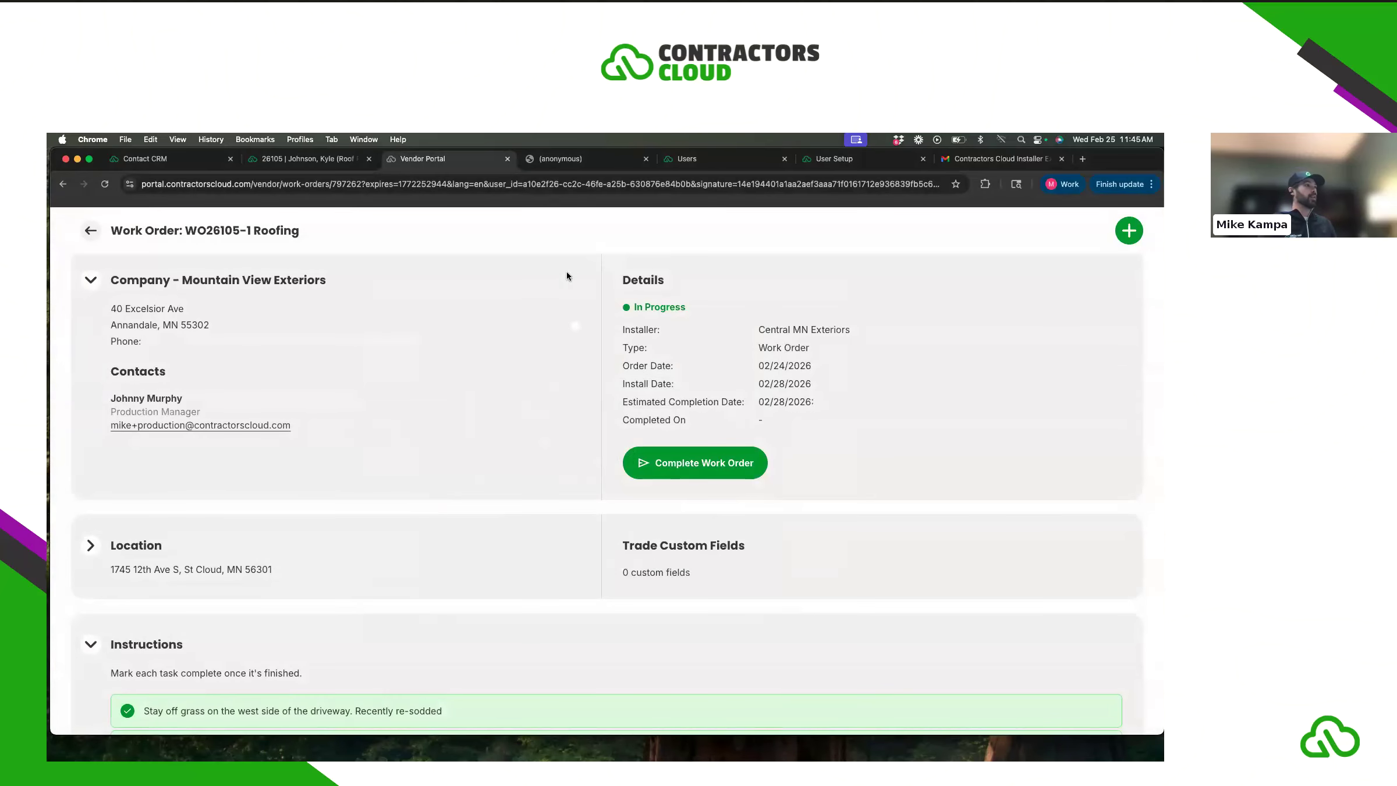
- In the CRM, open project #26105's WO26105-1 order from the Orders list, scroll through it, then close it
click(327, 159)
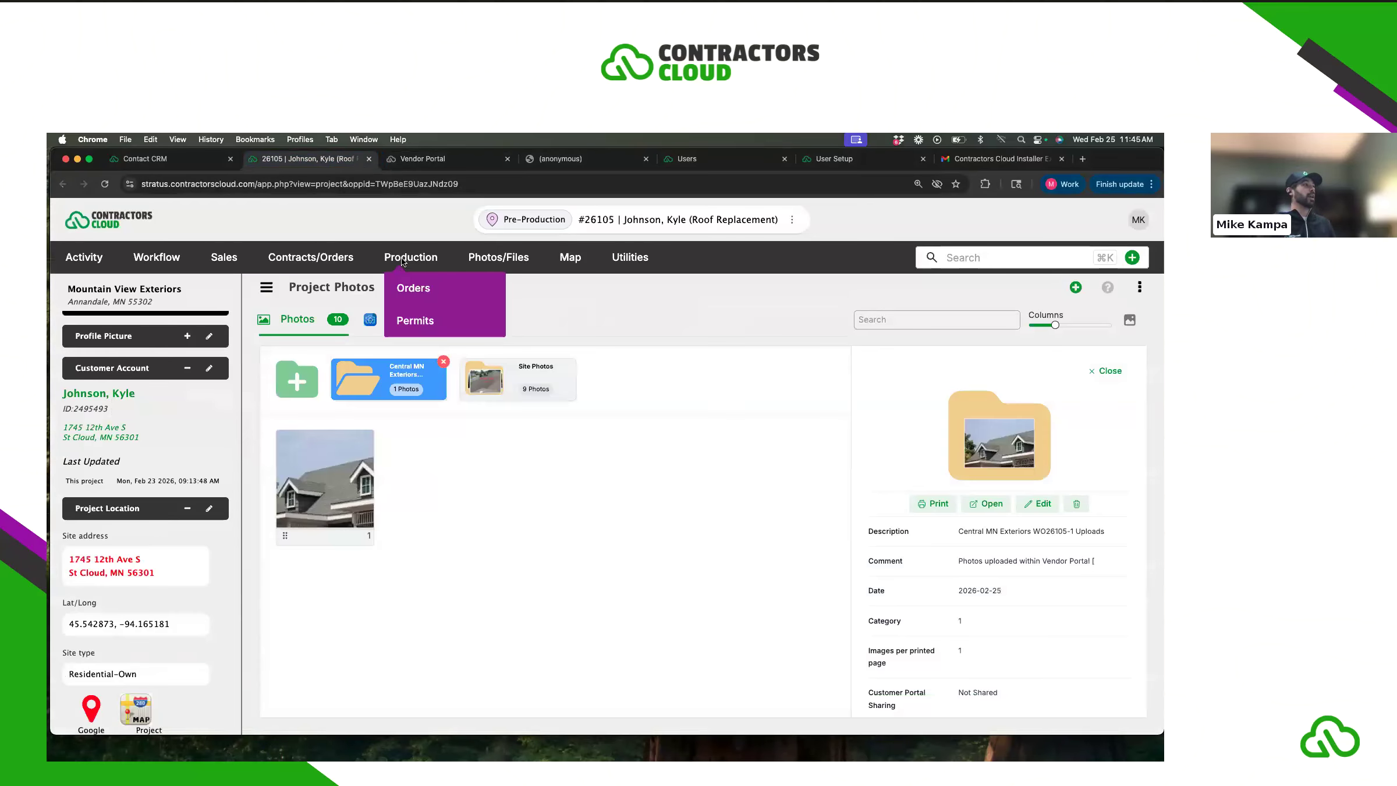
mouse_move(502, 259)
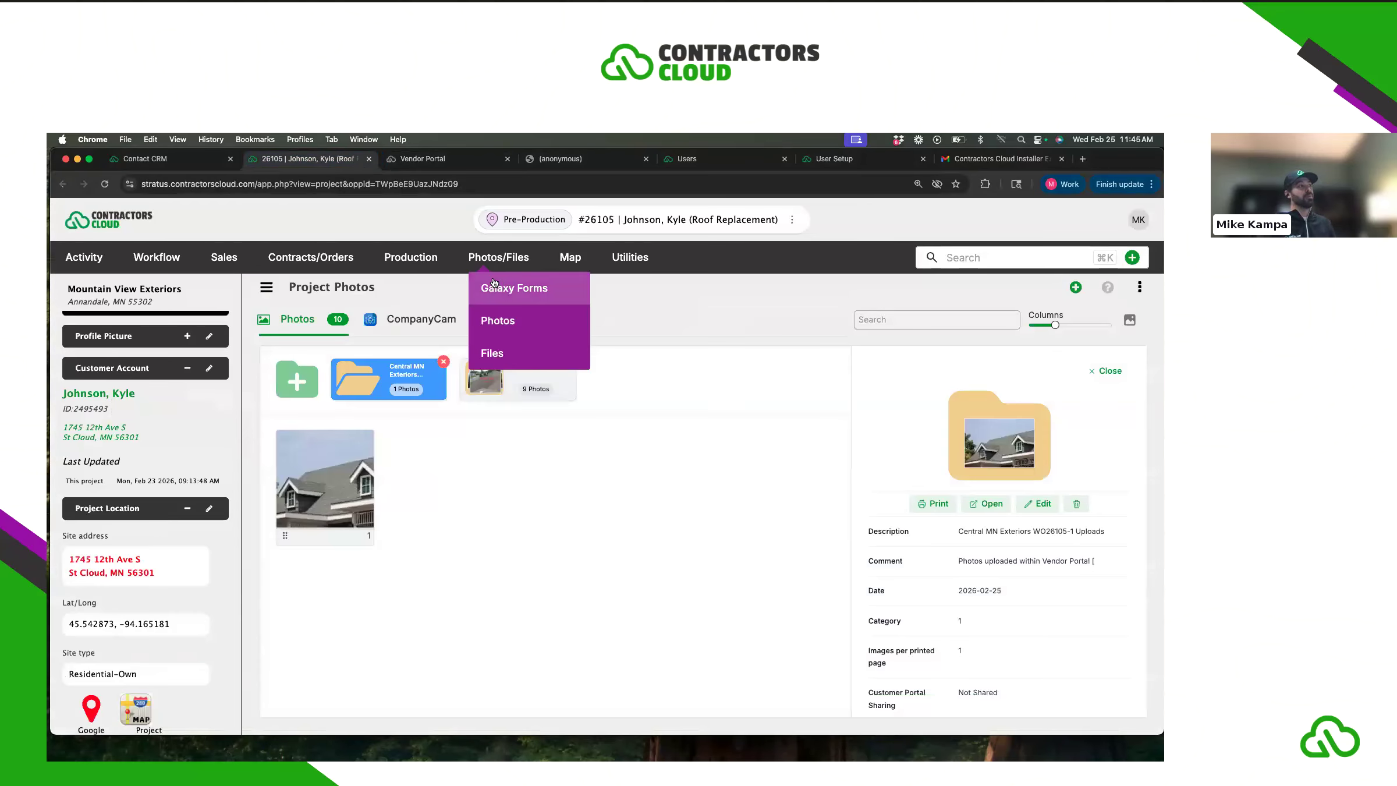
mouse_move(414, 262)
click(418, 288)
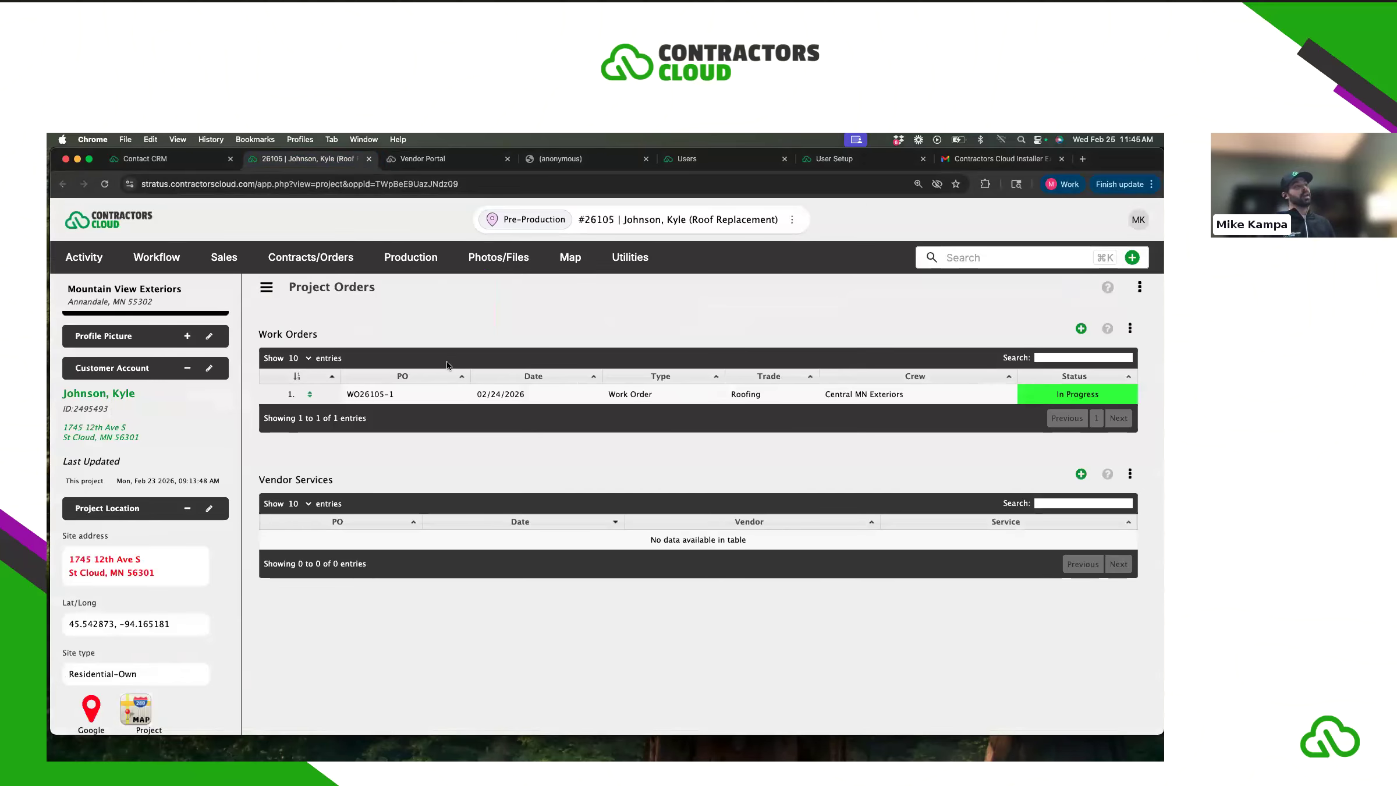
click(492, 396)
scroll(723, 456, down, 5)
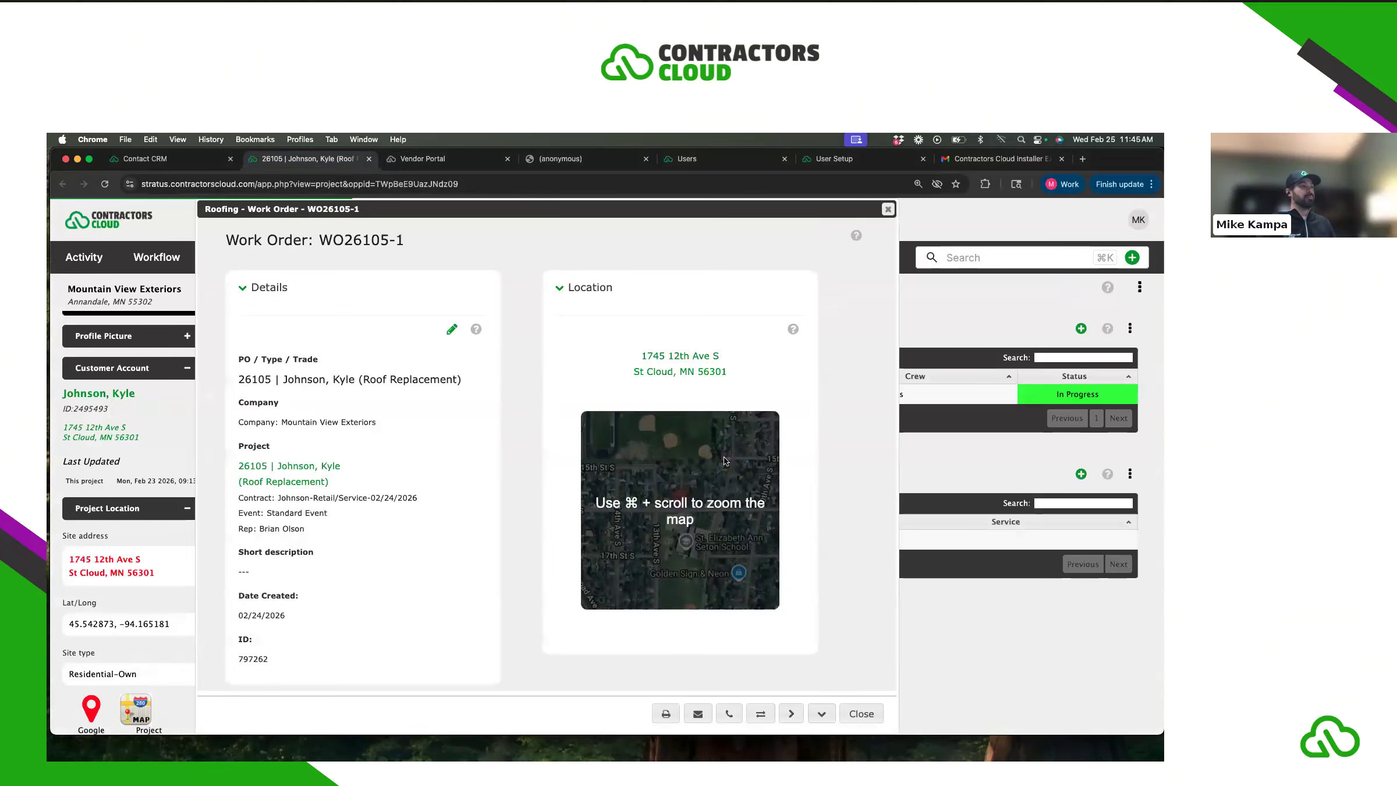
scroll(722, 463, down, 10)
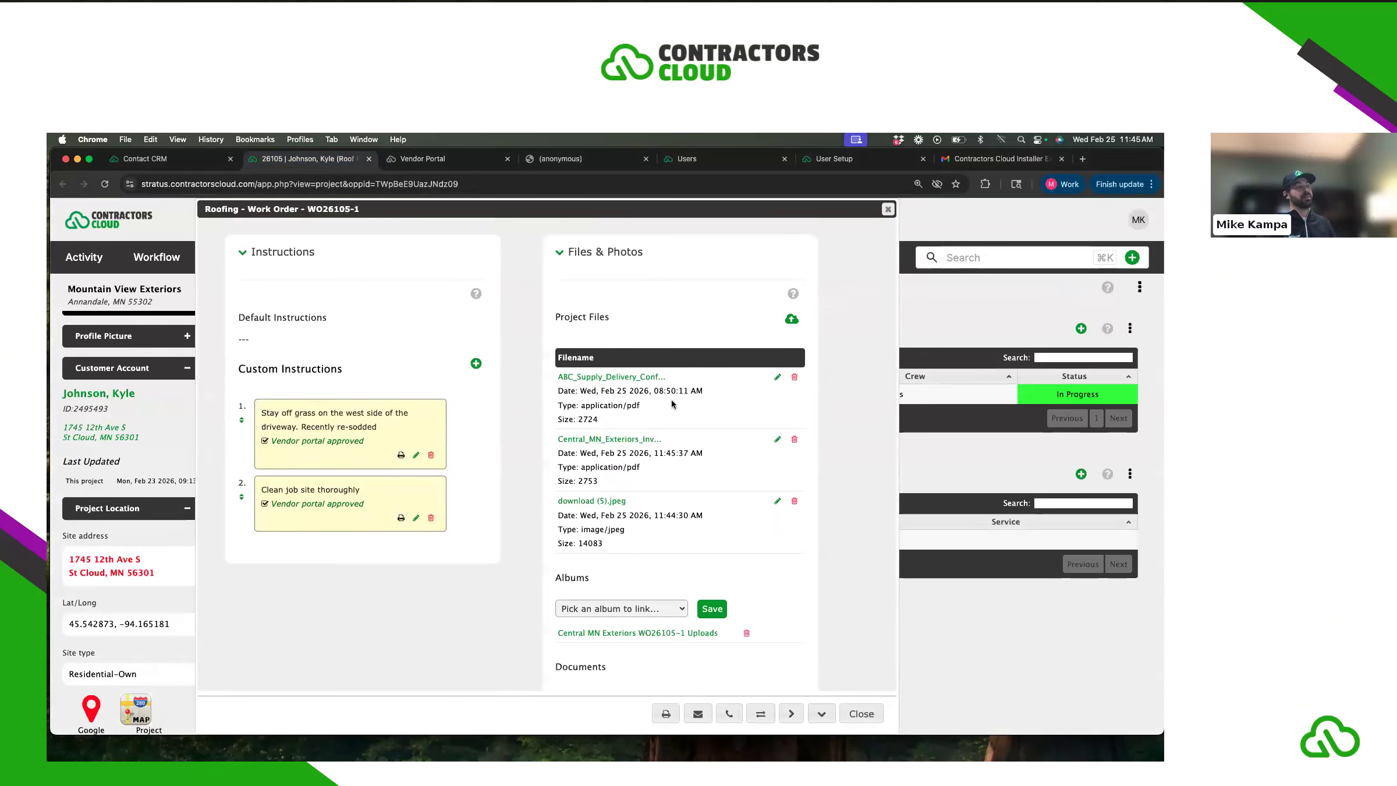
scroll(721, 483, down, 10)
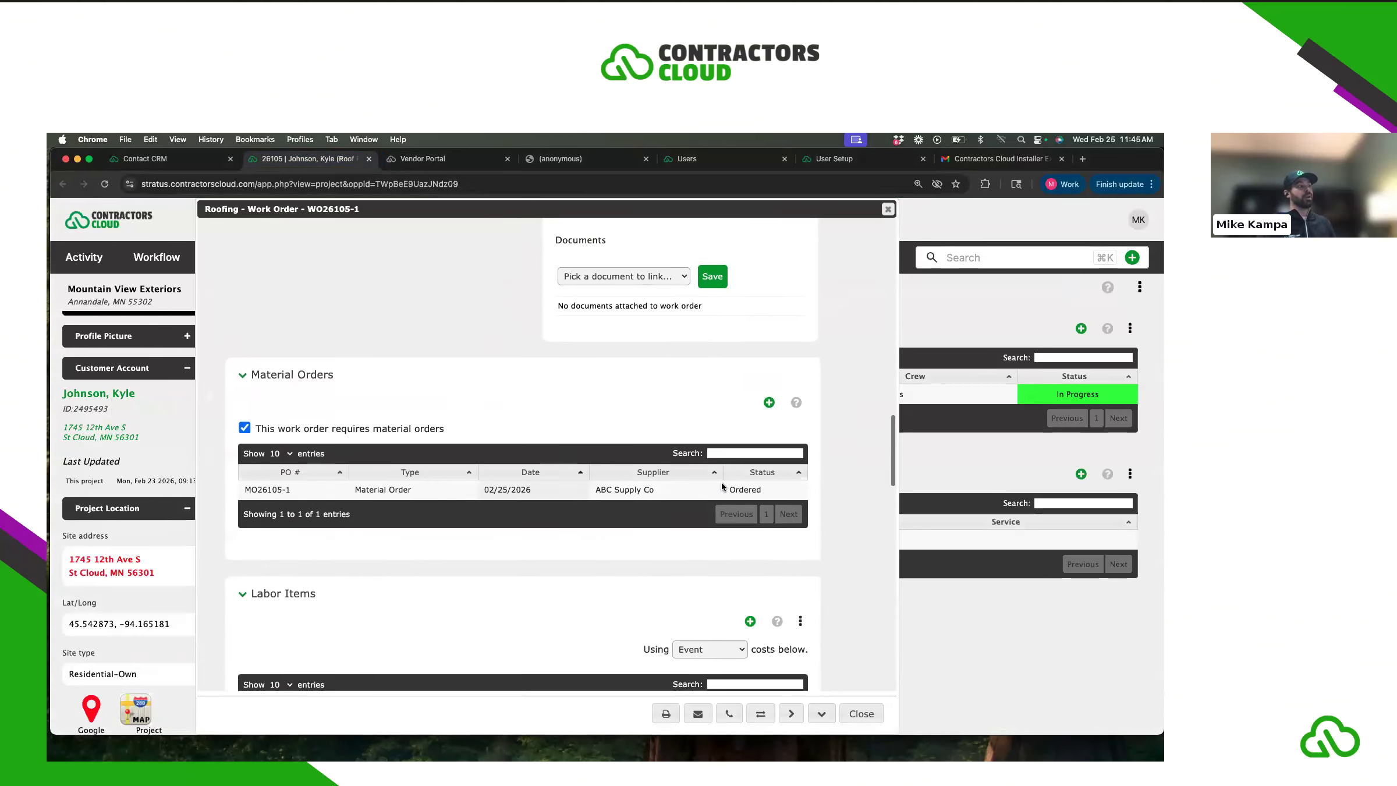
click(887, 209)
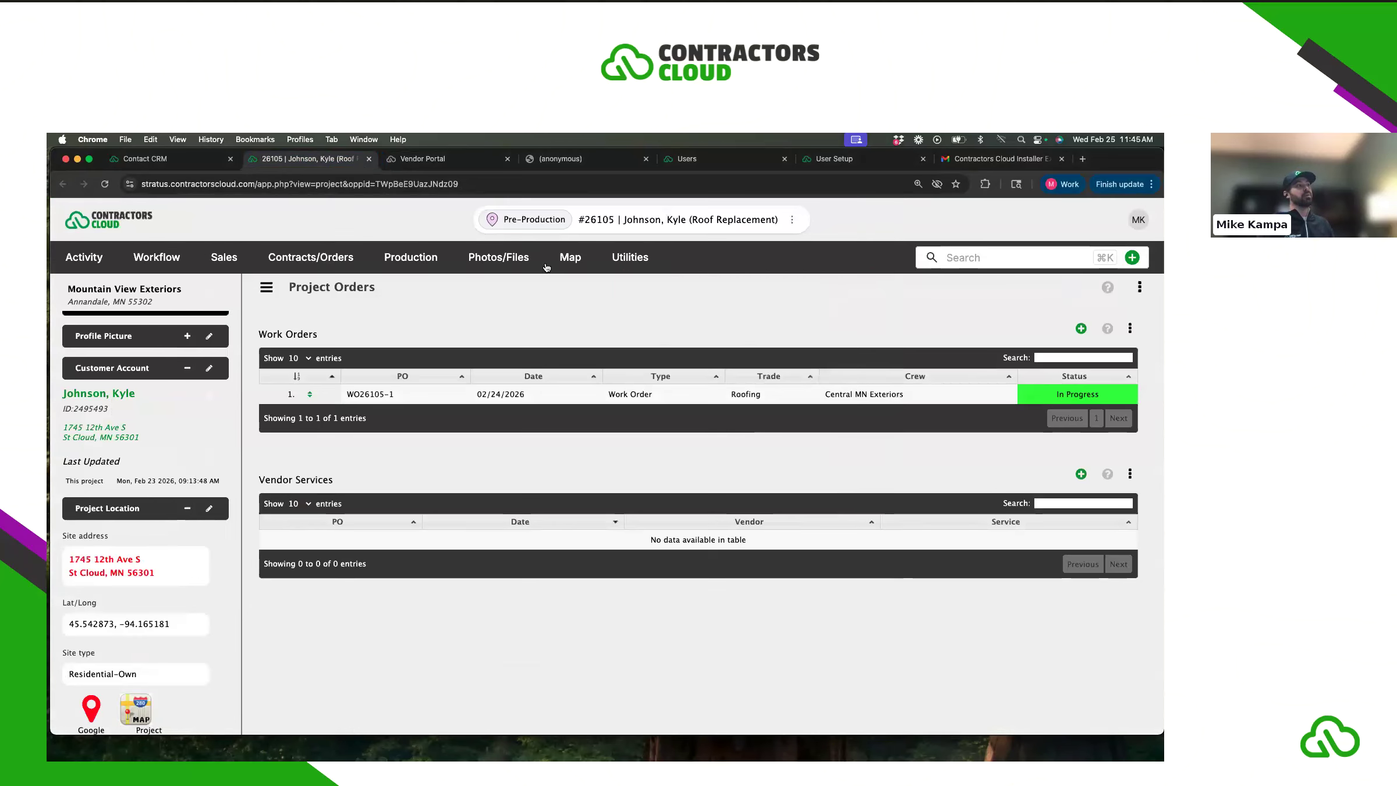
- View the Central MN Exteriors invoice PDF in the Johnson project's files, then return to the vendor portal
mouse_move(498, 257)
click(501, 346)
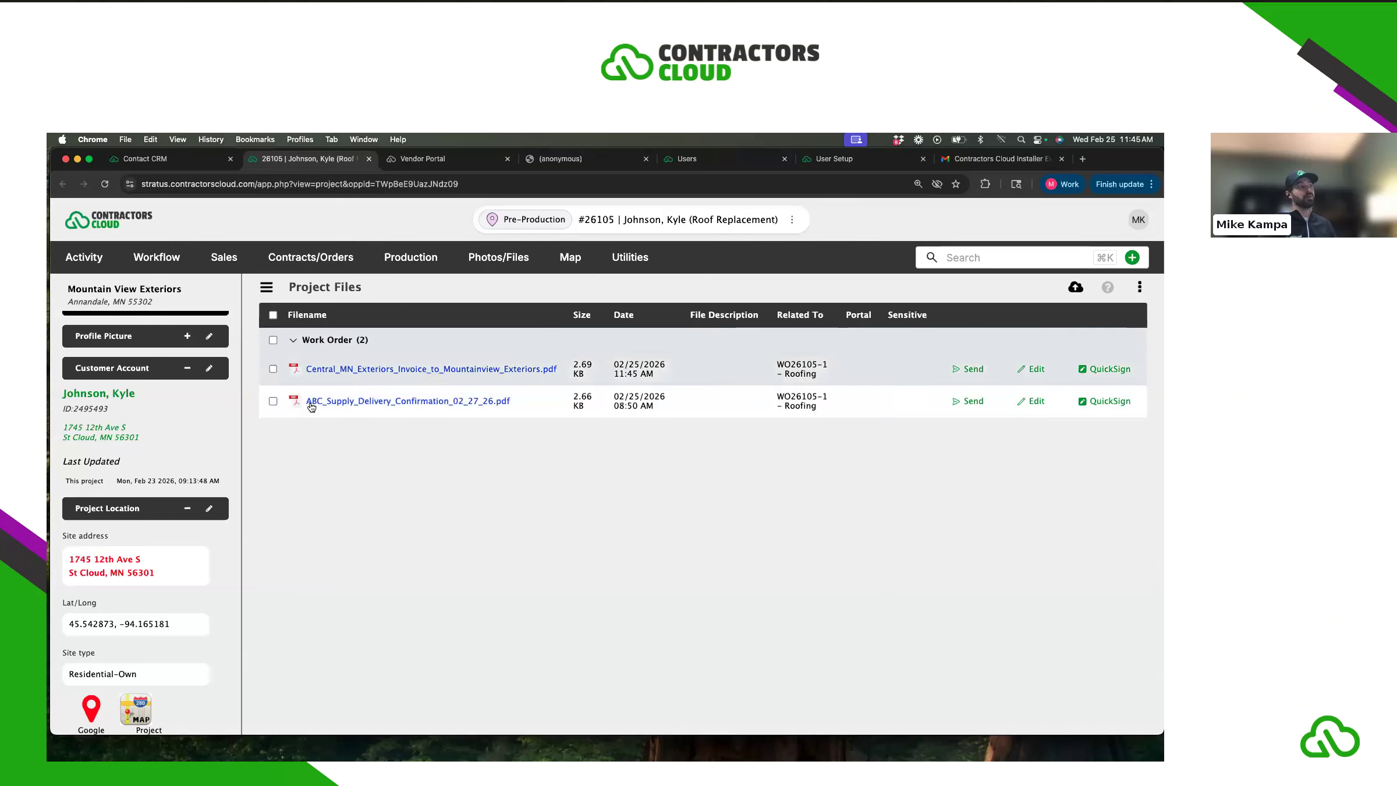
click(385, 370)
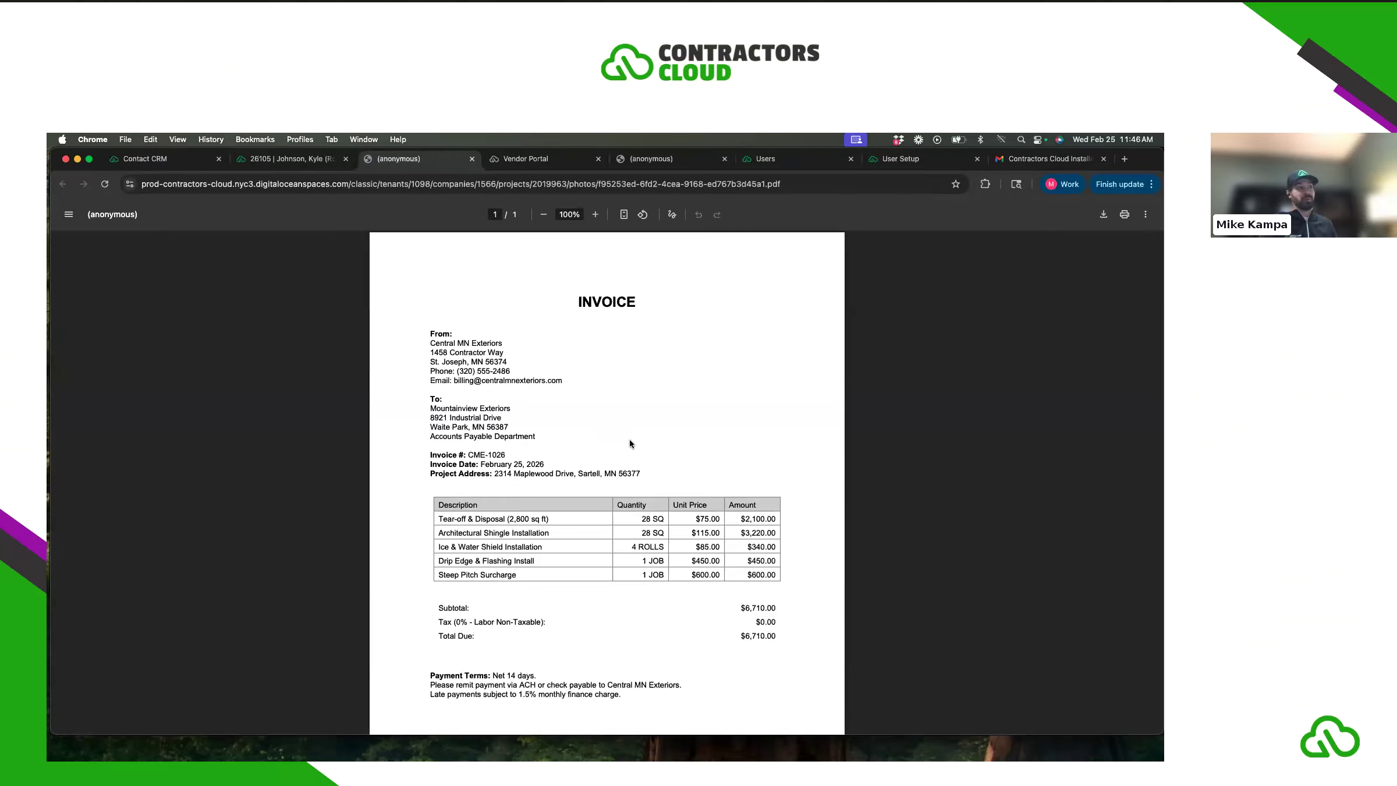
click(279, 159)
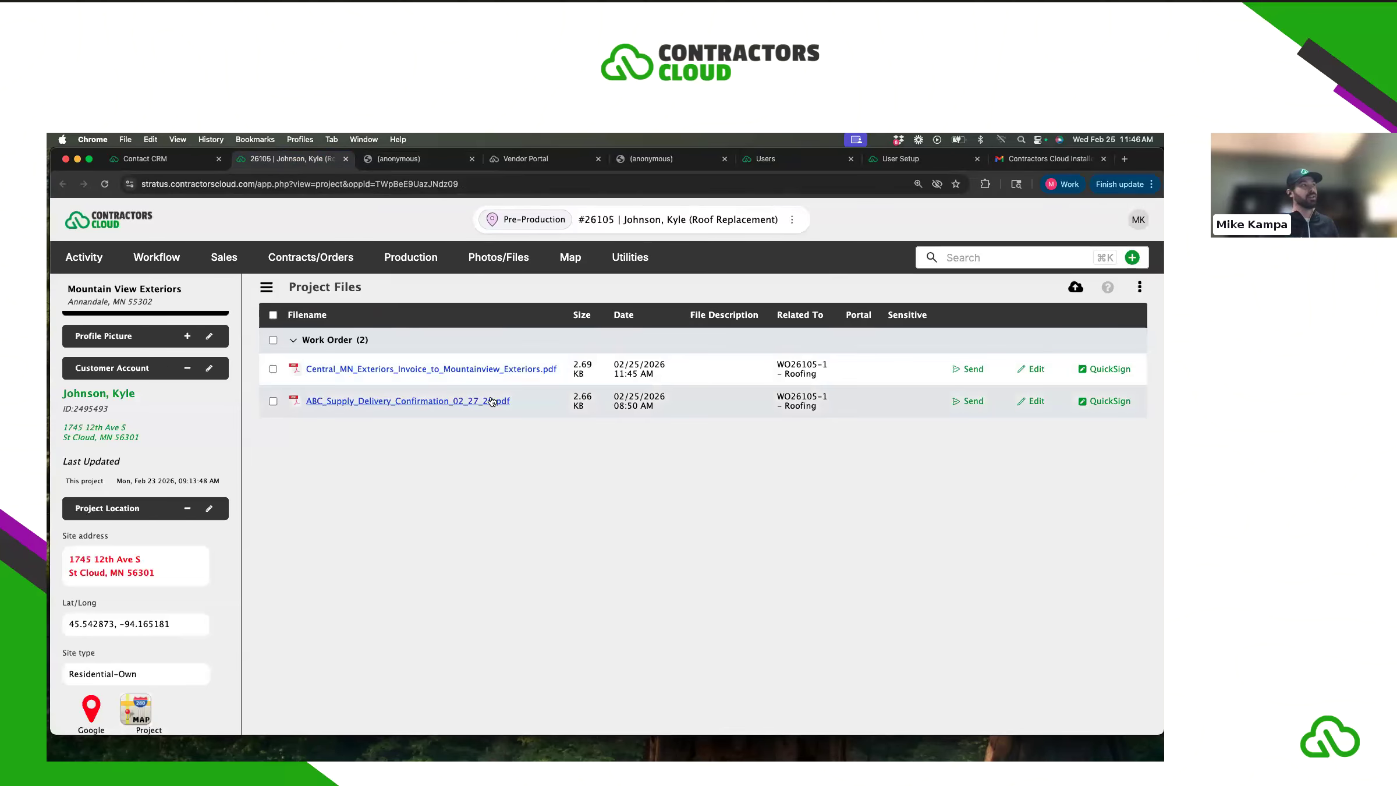
click(571, 158)
- Go back from WO26105-1 to the five open work orders and the February 2026 calendar
scroll(465, 395, down, 3)
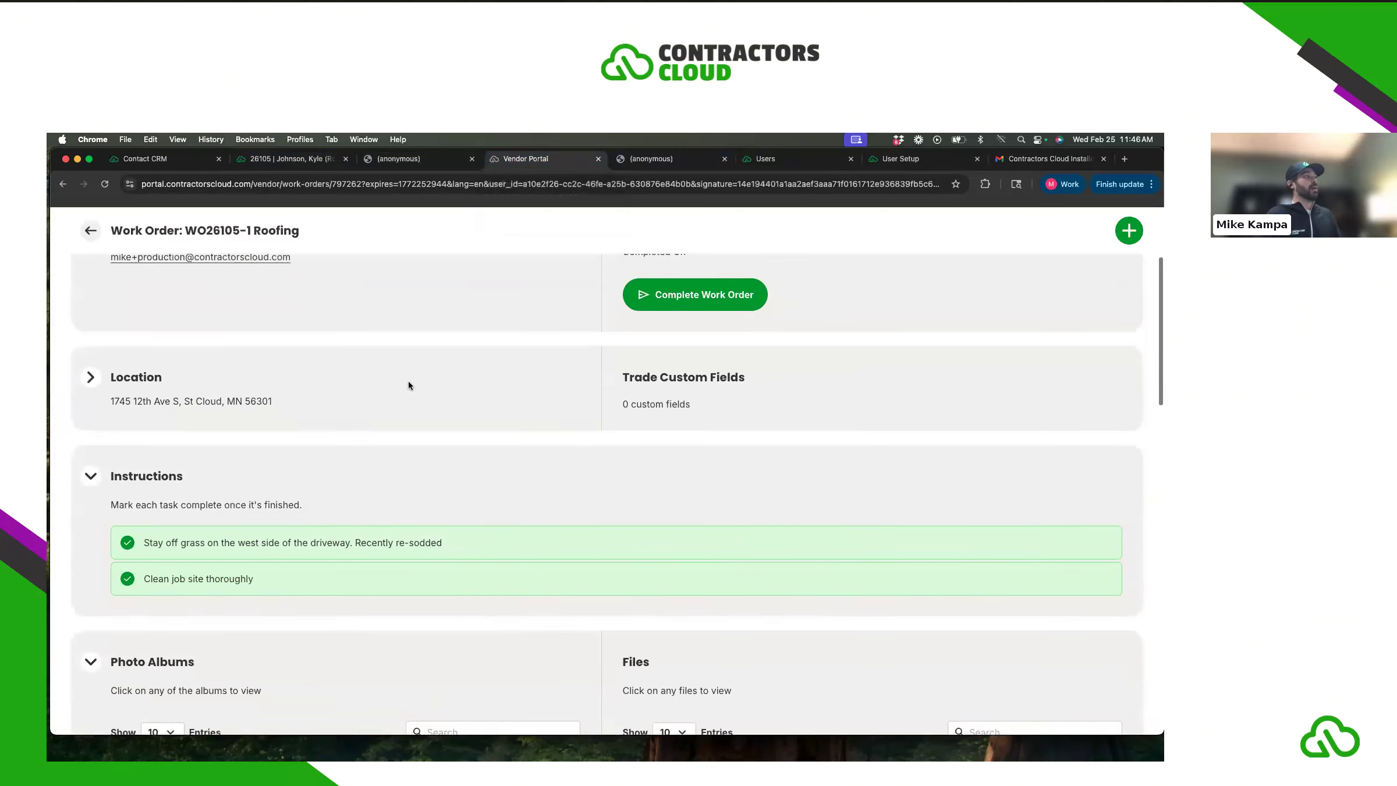
click(89, 231)
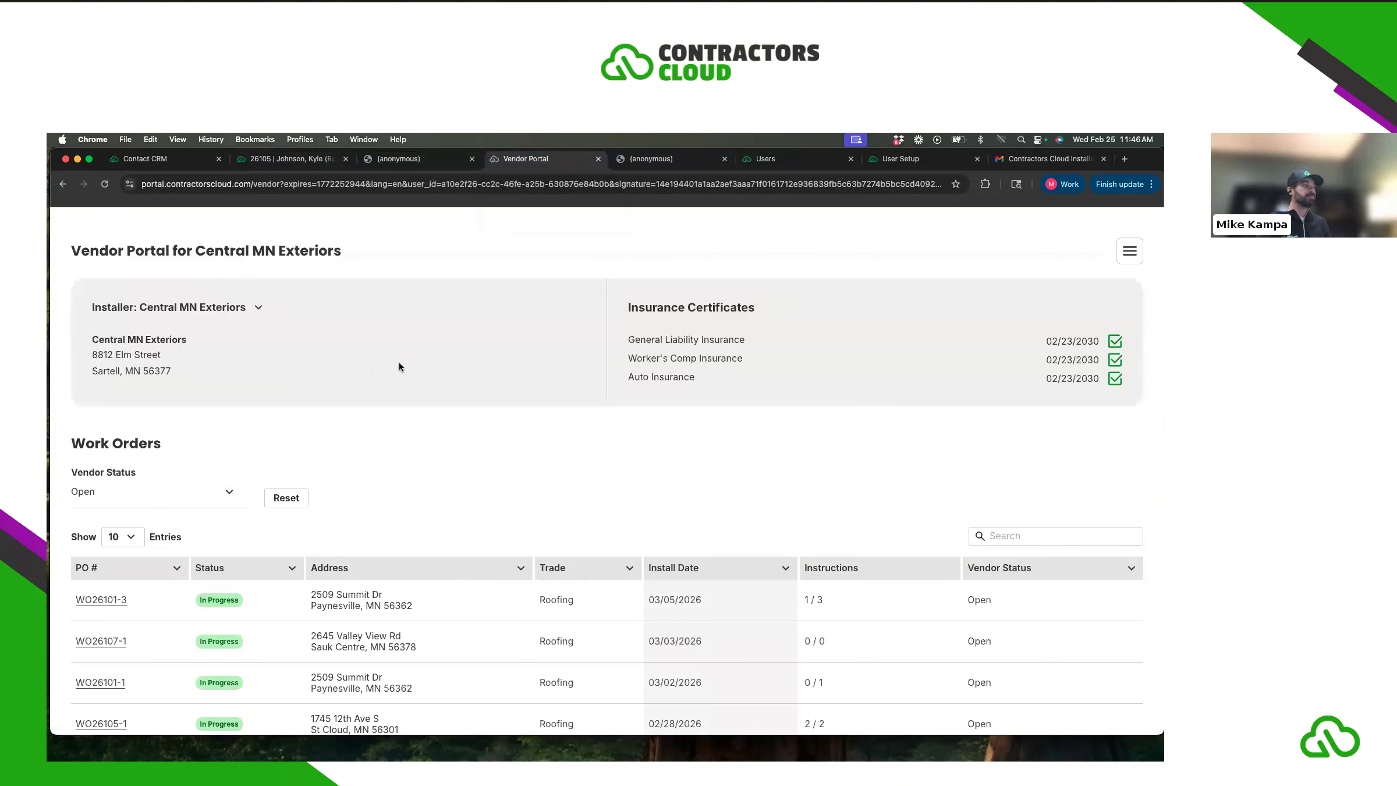
scroll(414, 363, down, 5)
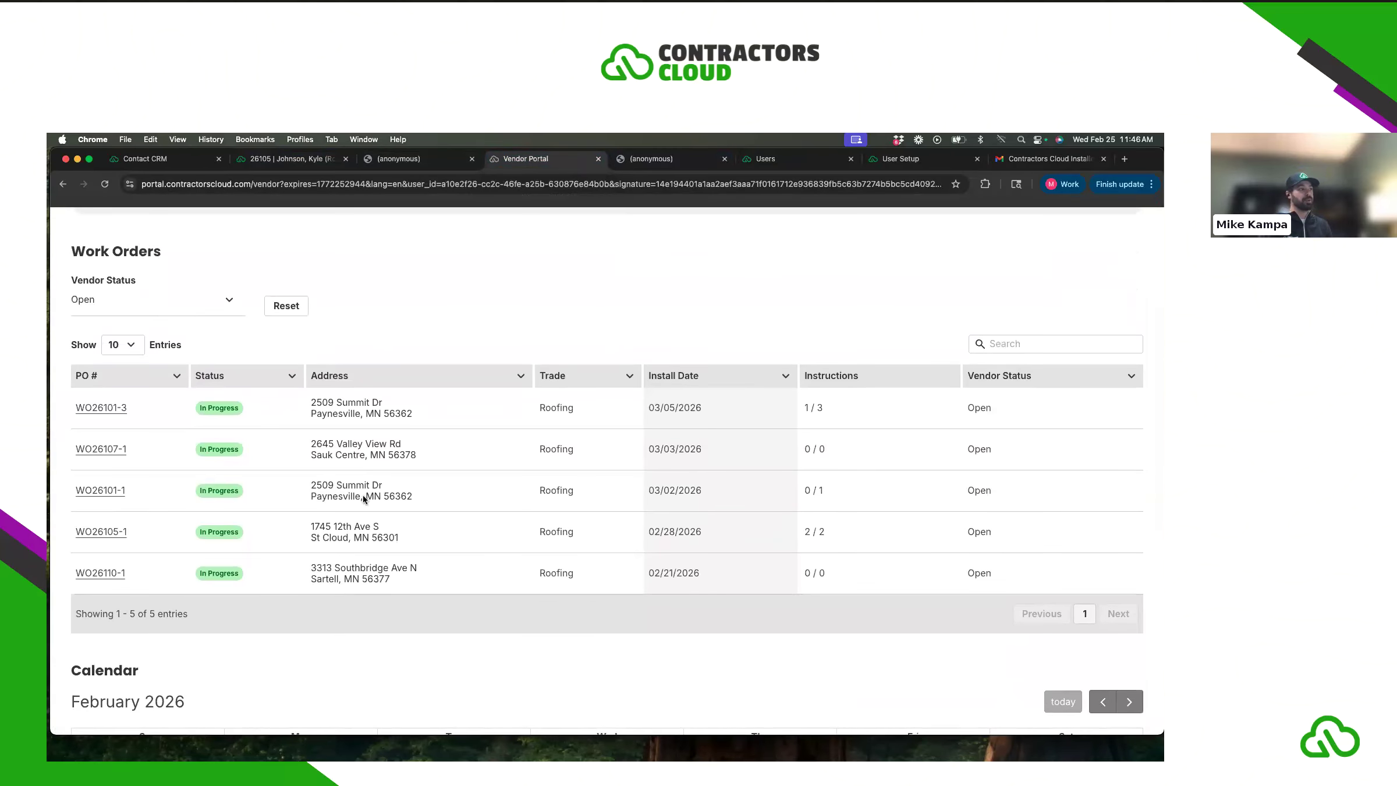
scroll(335, 484, up, 1)
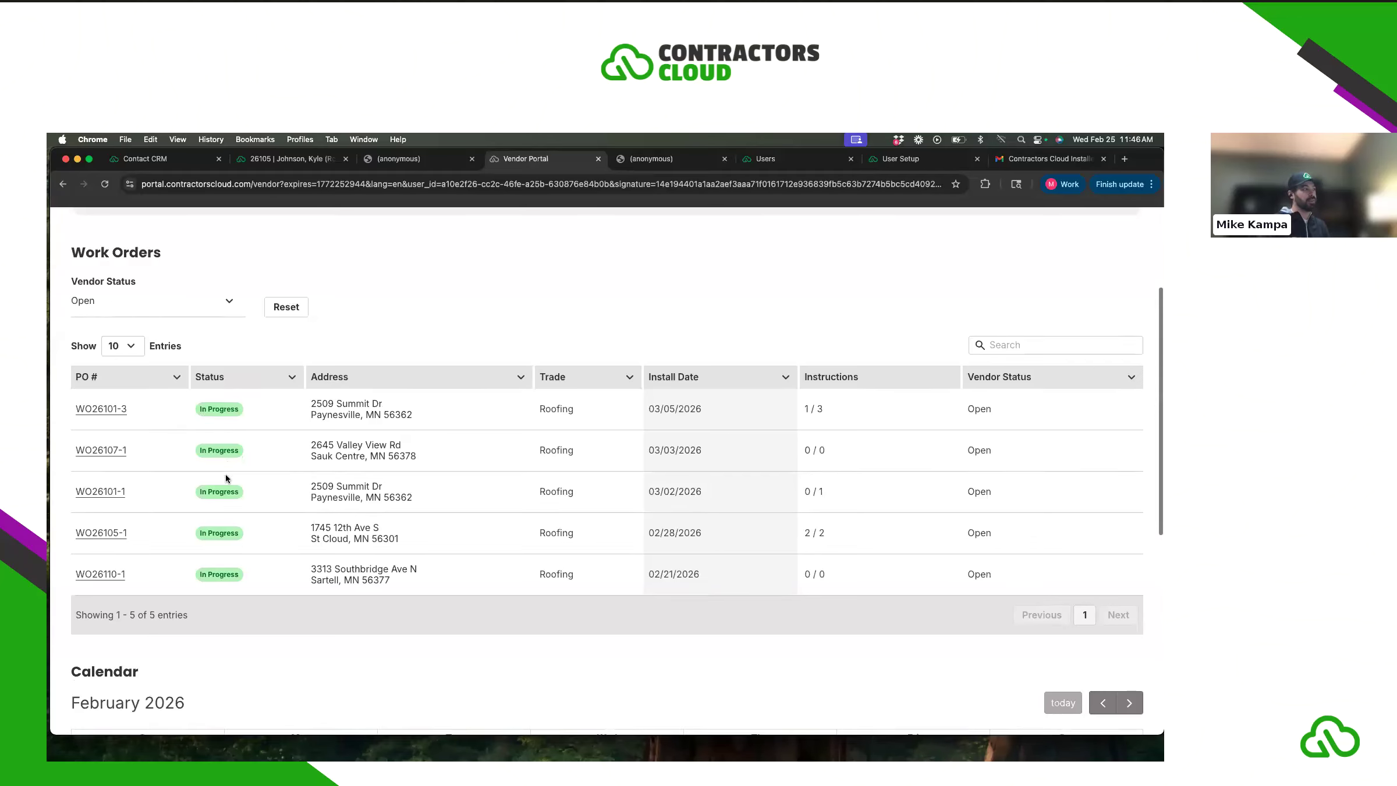
scroll(226, 475, down, 5)
scroll(228, 473, down, 2)
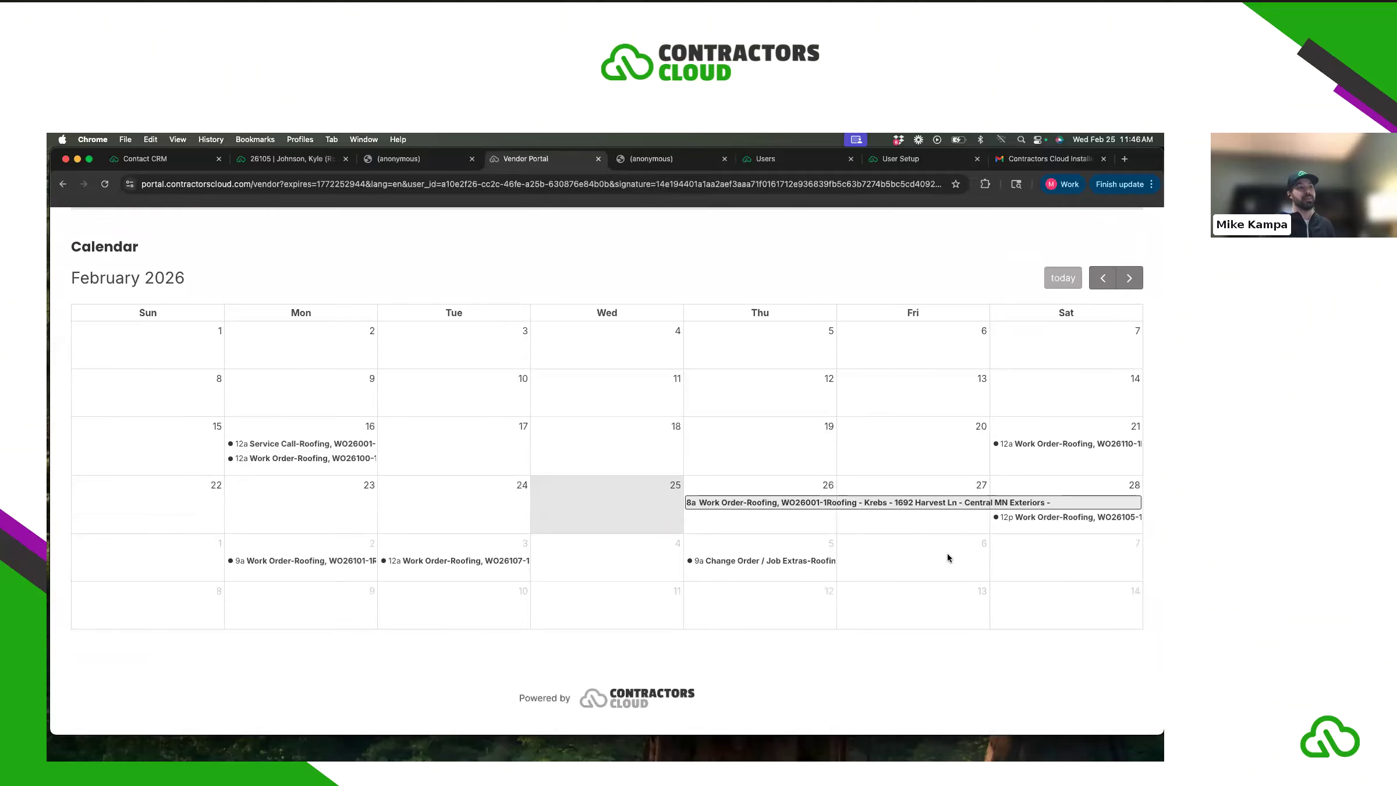
- Open WO26110-1 Roofing from its Feb 21 calendar event and the Work Order popup's link
click(1053, 444)
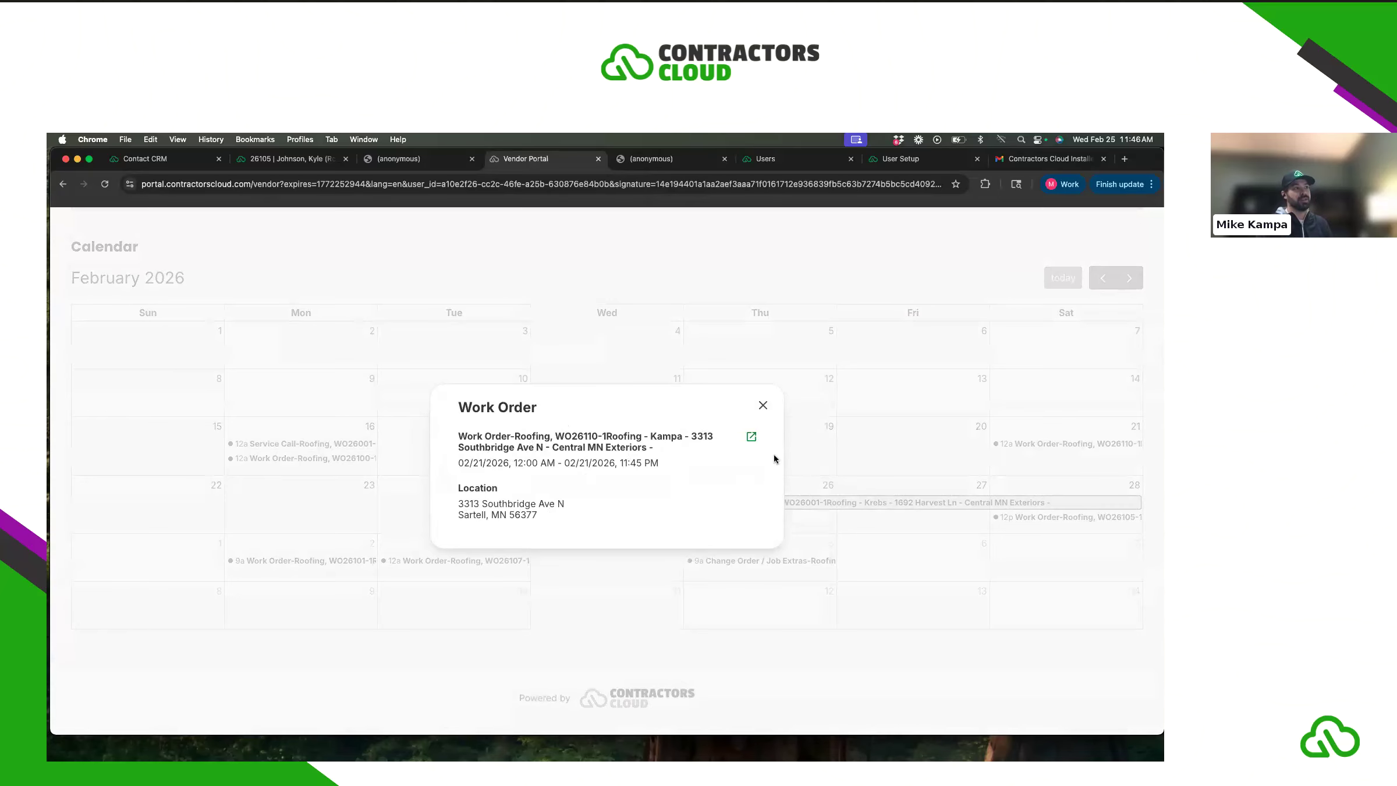
click(751, 437)
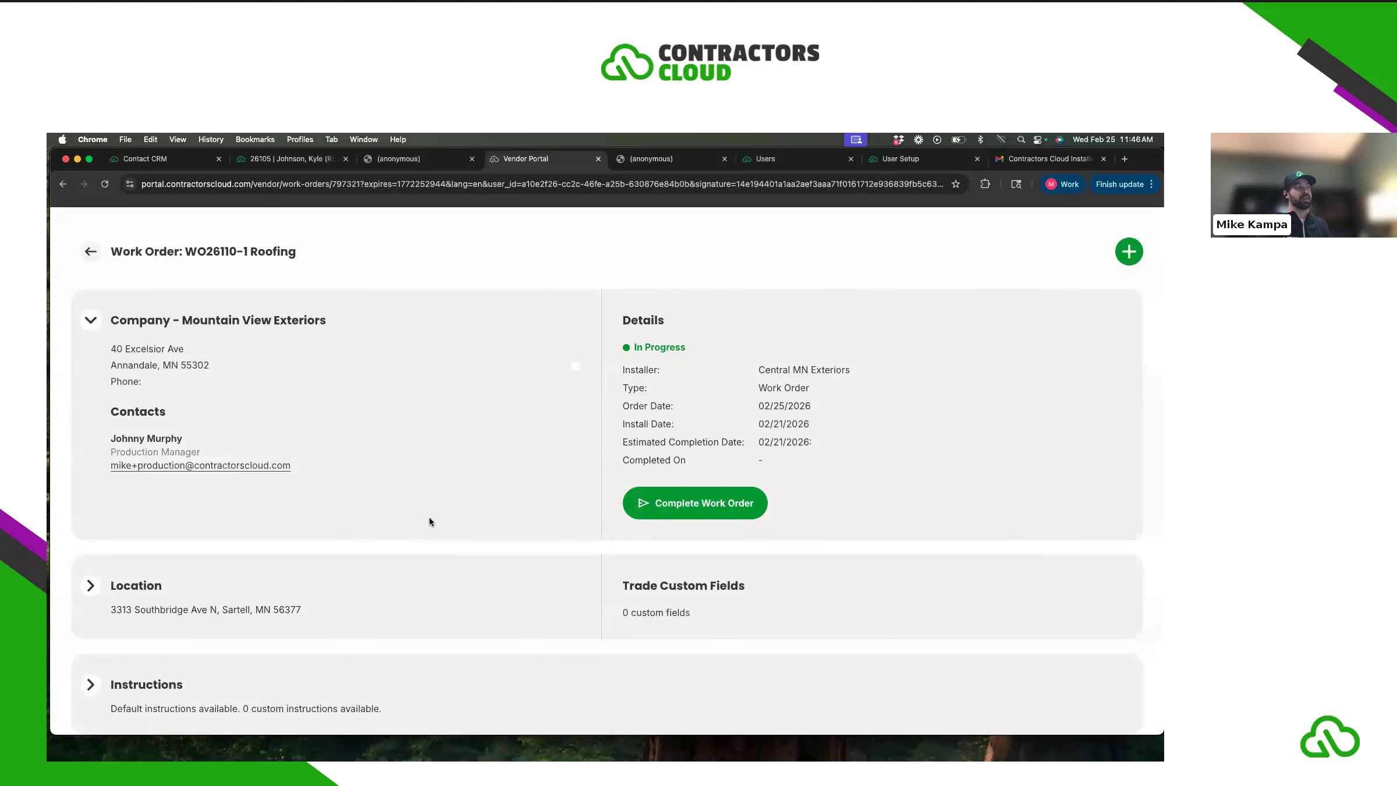
scroll(429, 520, down, 5)
scroll(429, 519, up, 5)
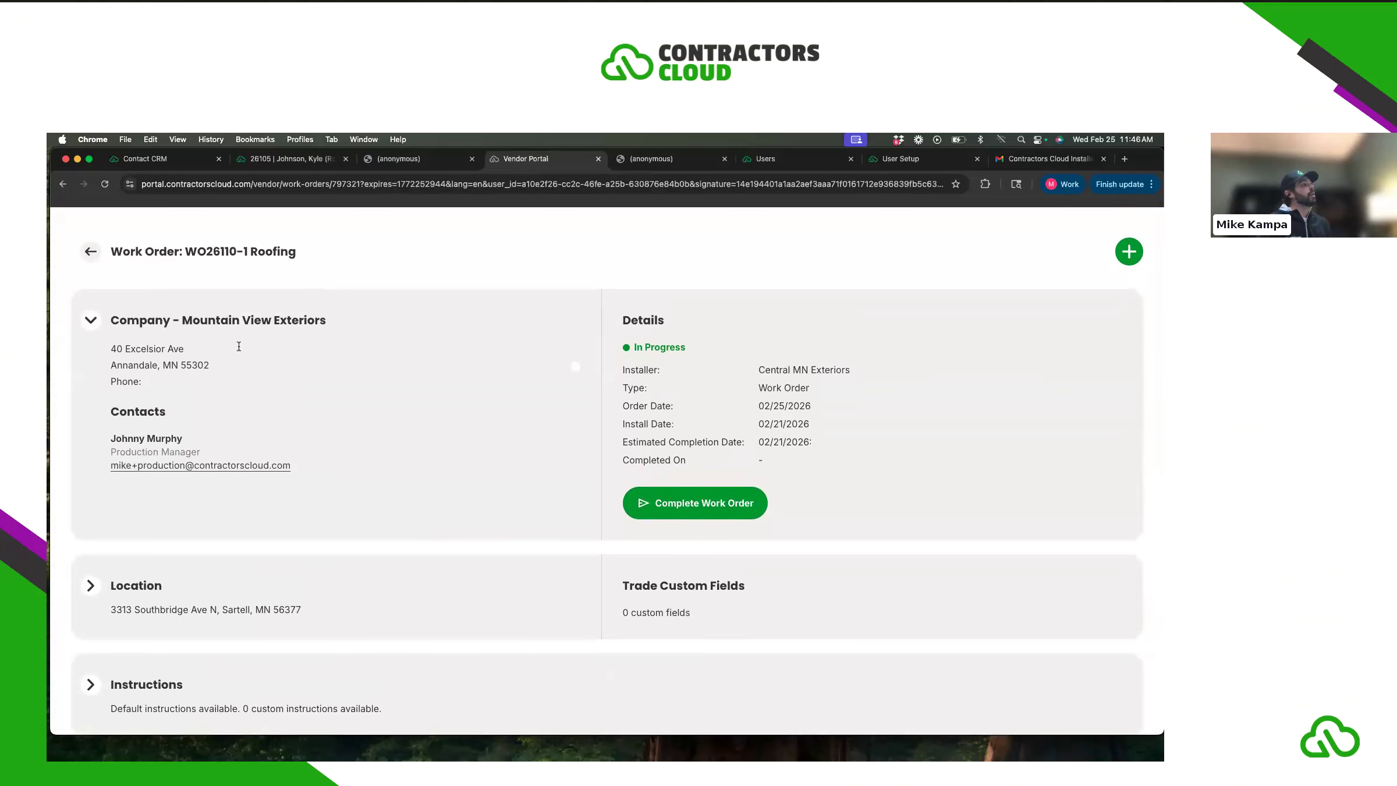
- Go back from WO26110-1 to the Central MN Exteriors Work Orders table of five open orders
click(96, 259)
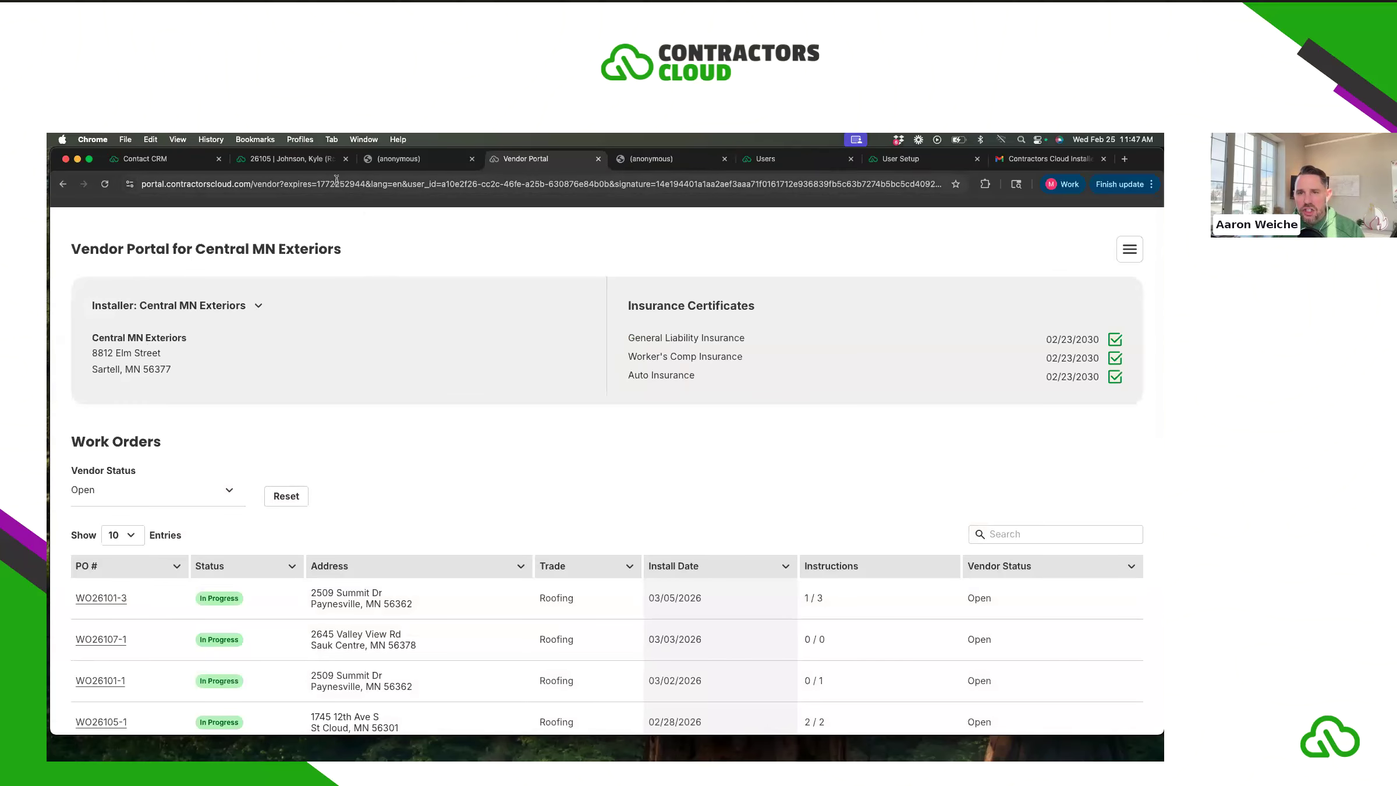
scroll(432, 473, up, 1)
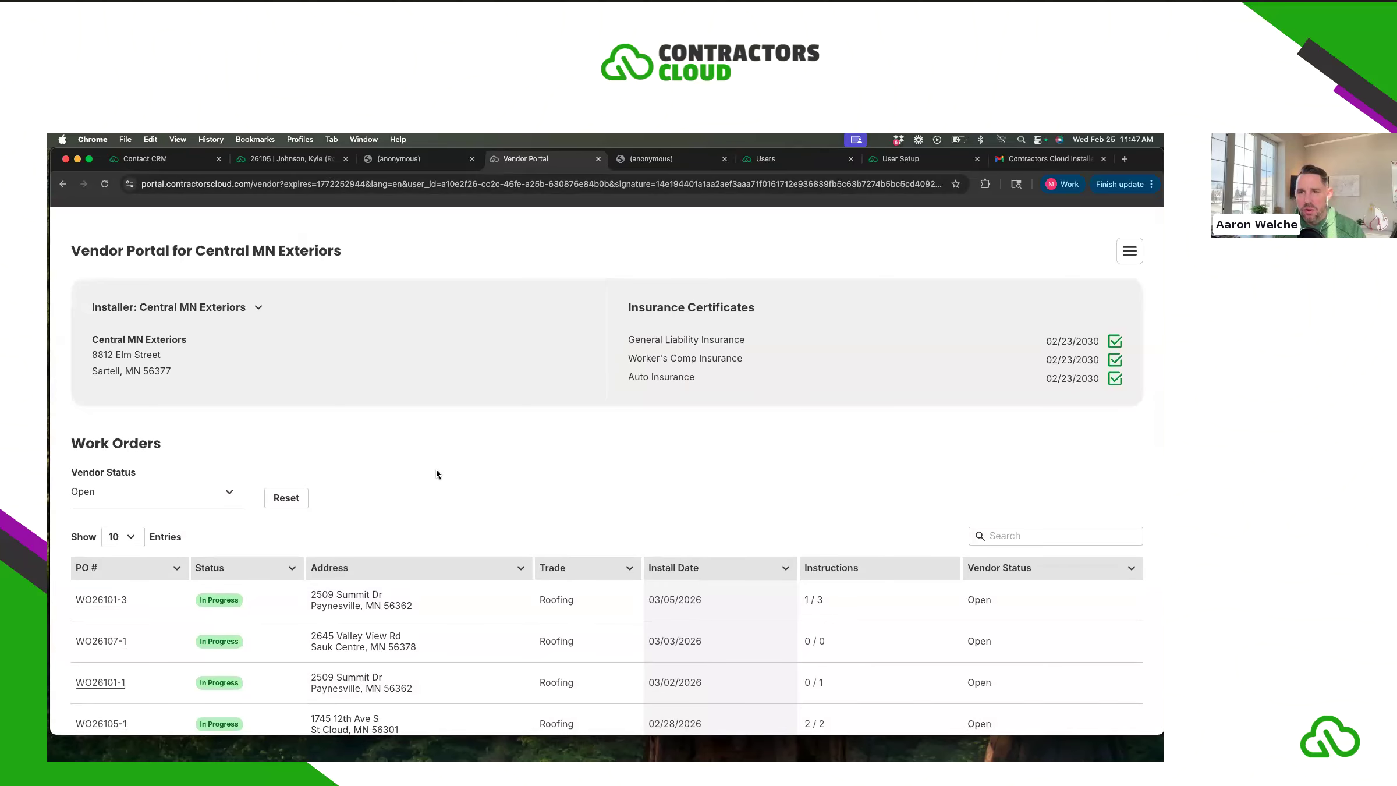
scroll(361, 575, down, 4)
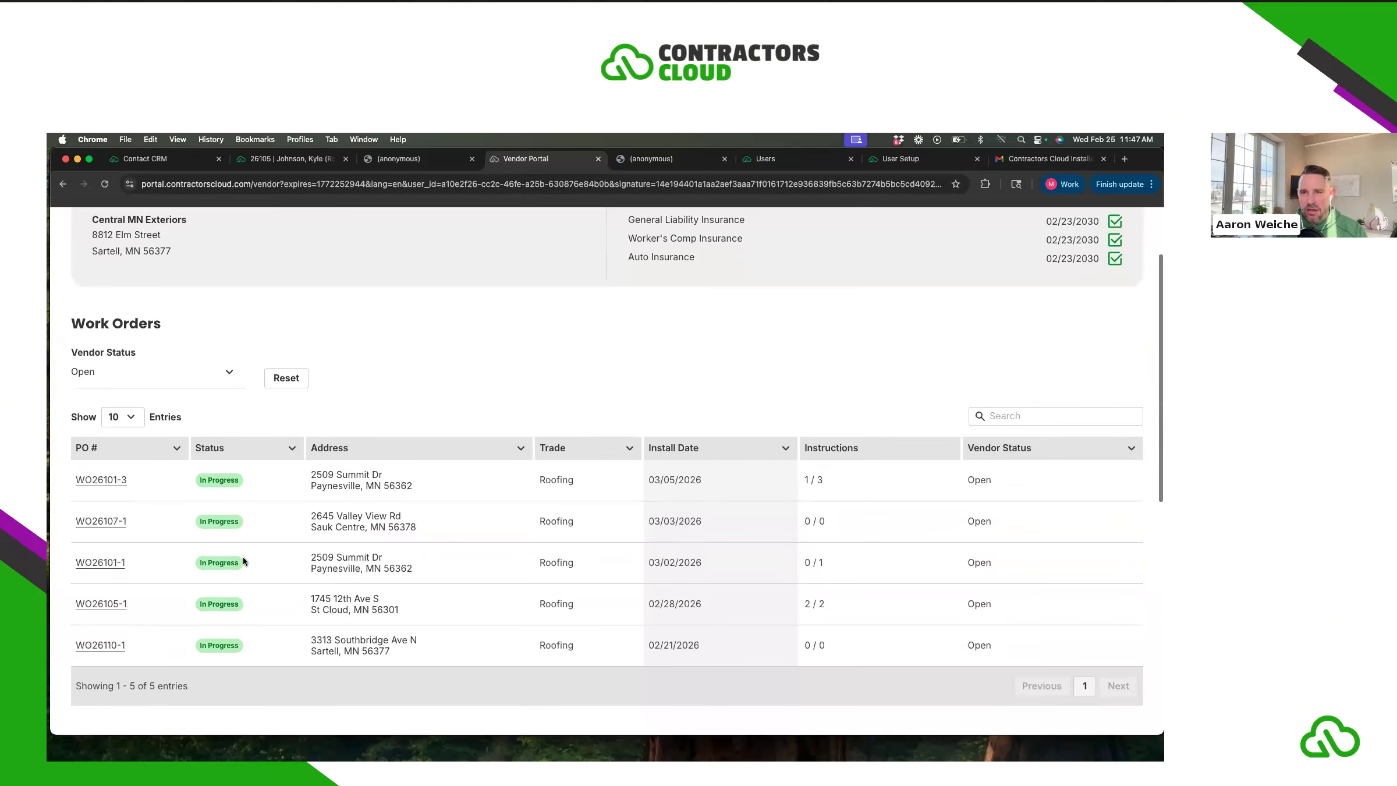
scroll(204, 544, down, 2)
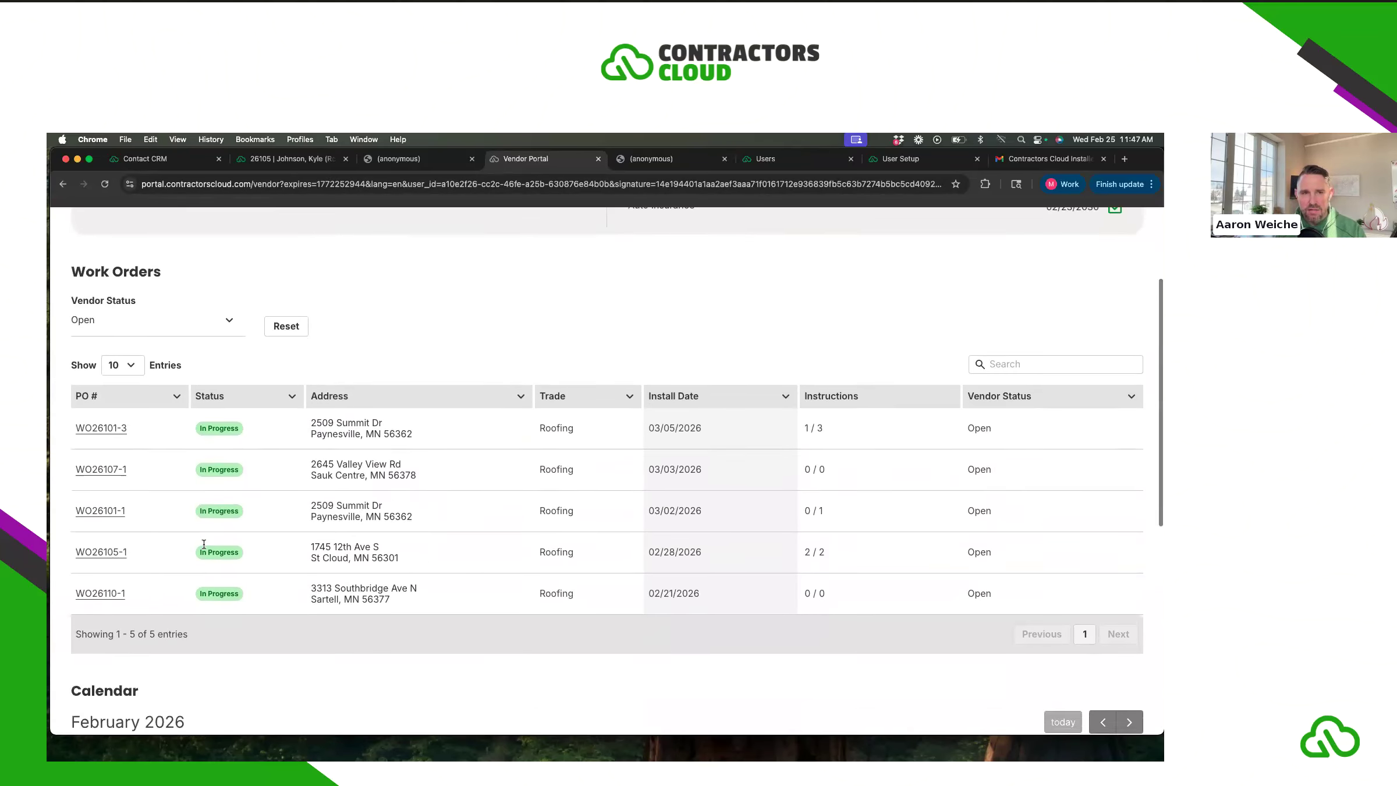
- Open WO26101-3 Roofing from the PO # column, highlighting its title briefly
click(117, 425)
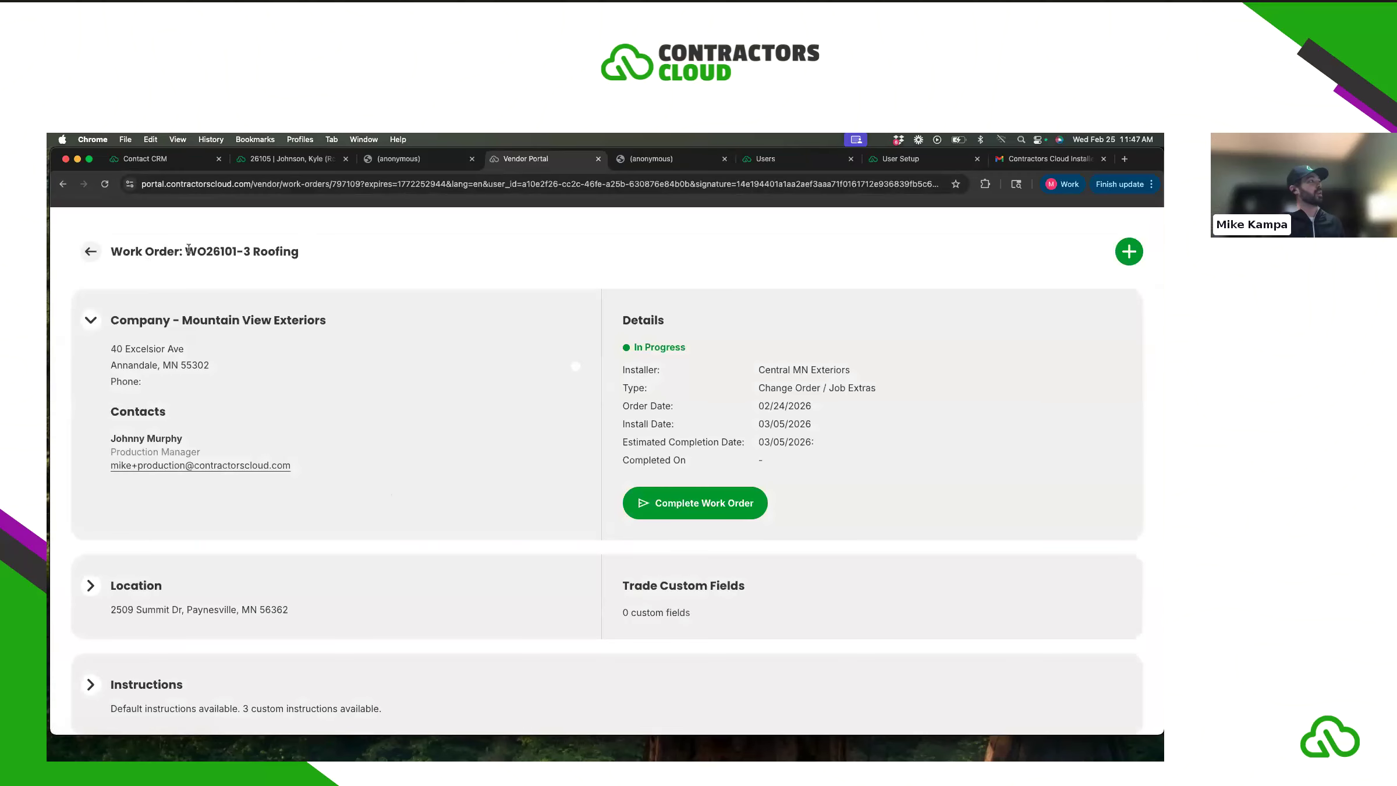
drag(187, 250, 370, 289)
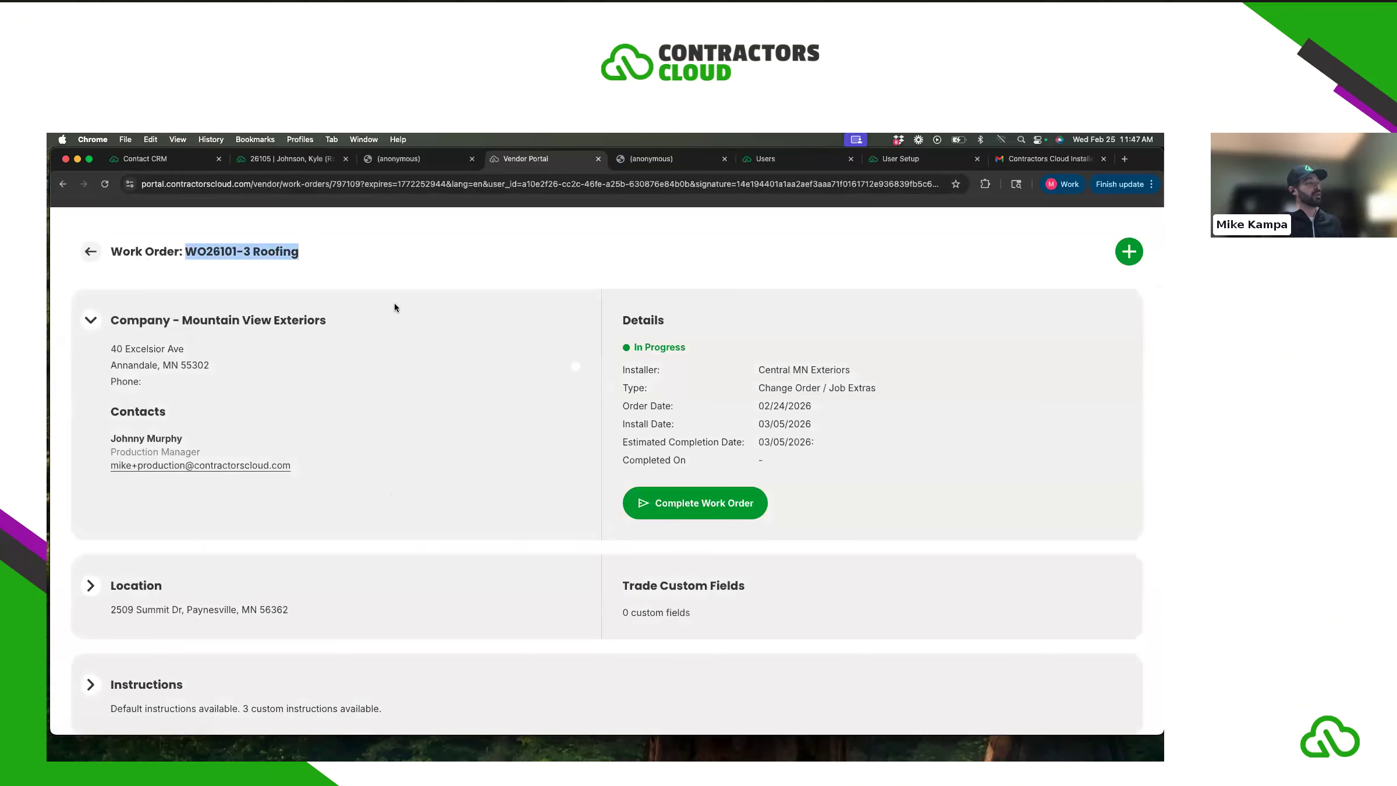
click(446, 378)
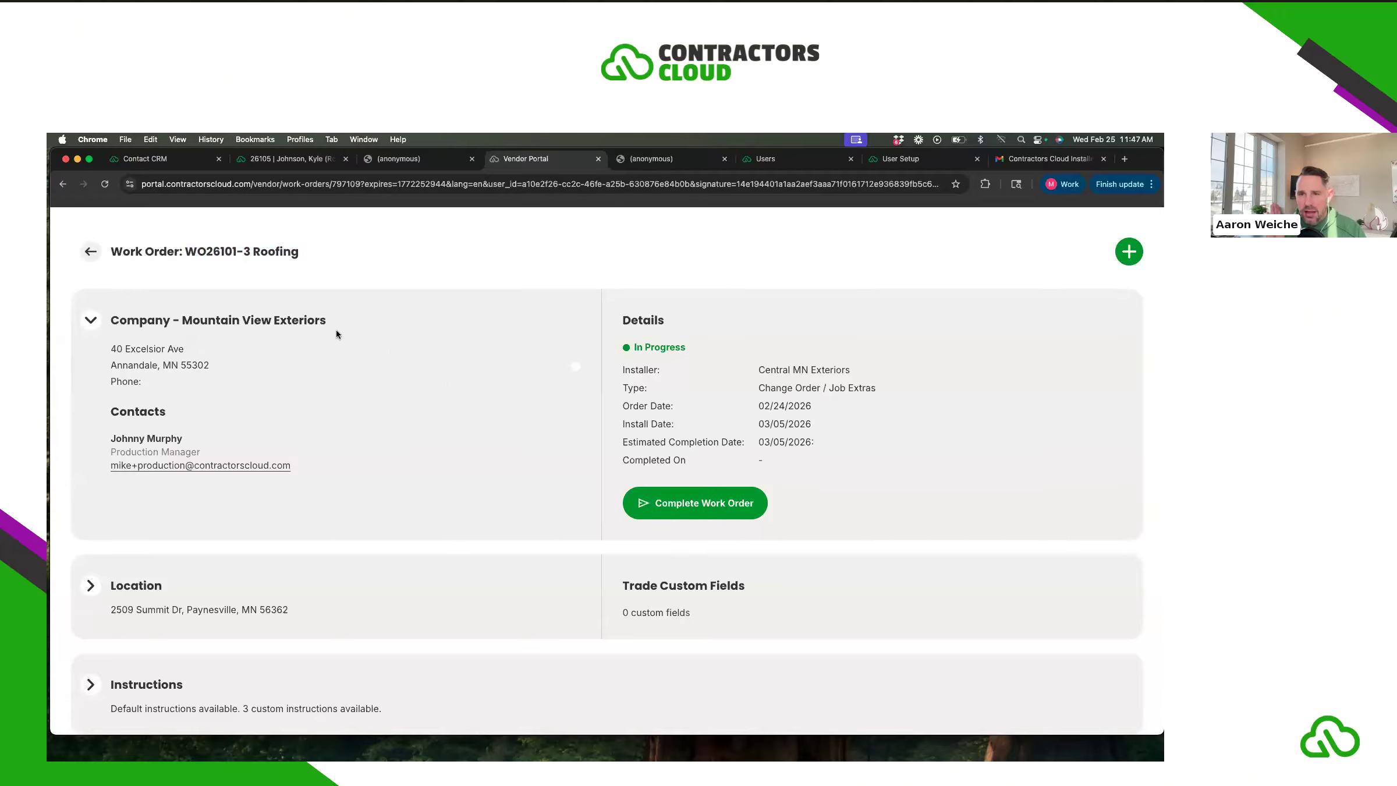
- Leave WO26101-3 and scroll down to the vendor portal's Work Orders table
click(91, 252)
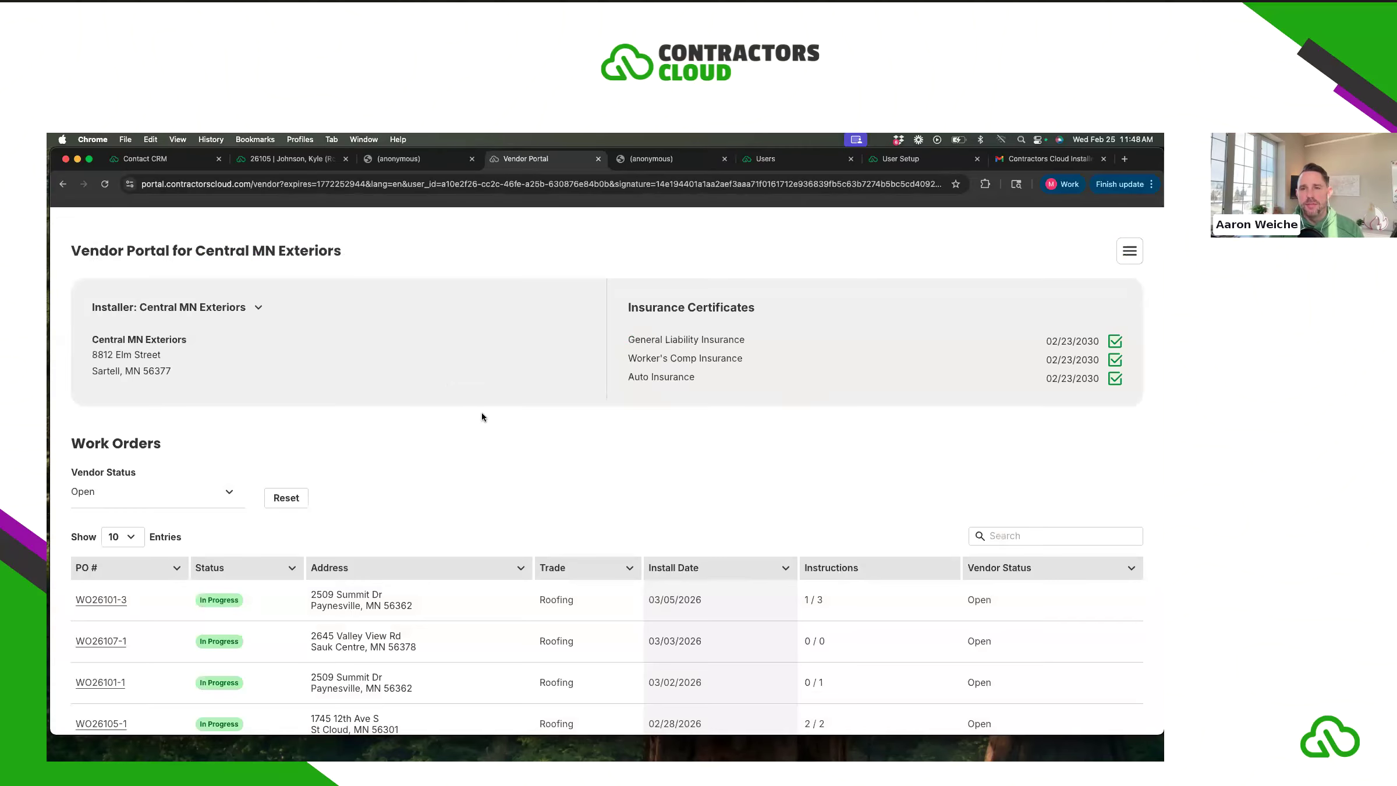
scroll(482, 417, down, 3)
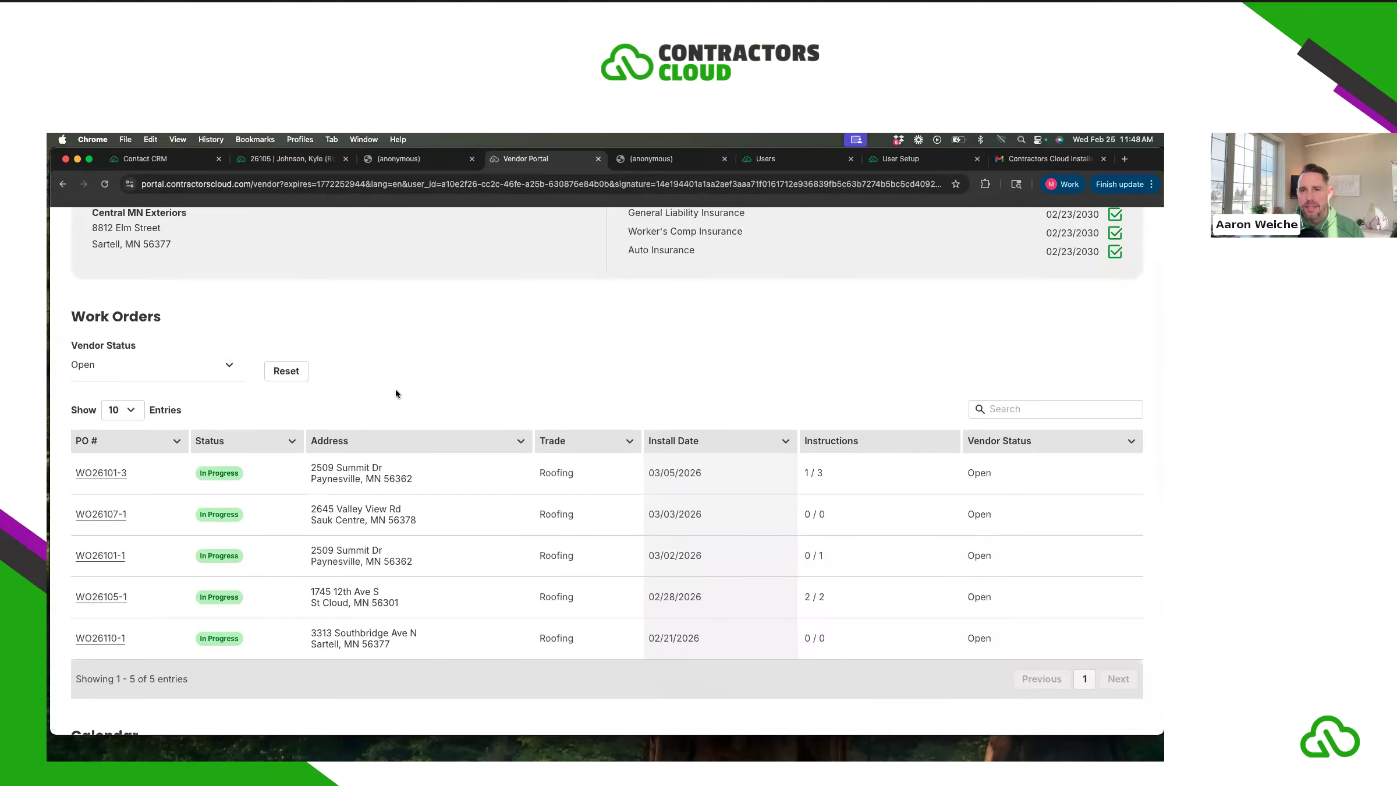
scroll(400, 389, down, 2)
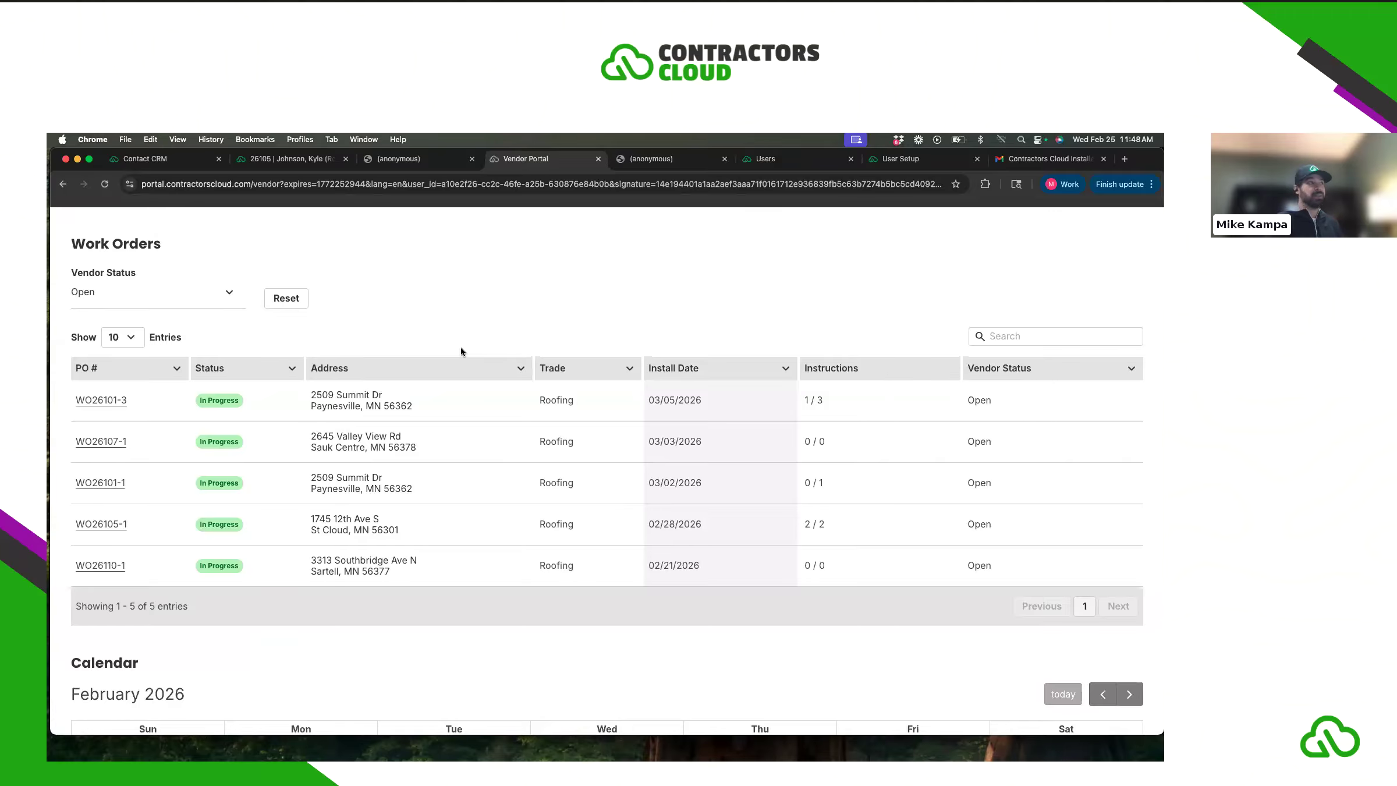
- Go to the Johnson project's Production > Orders list in the CRM
click(302, 164)
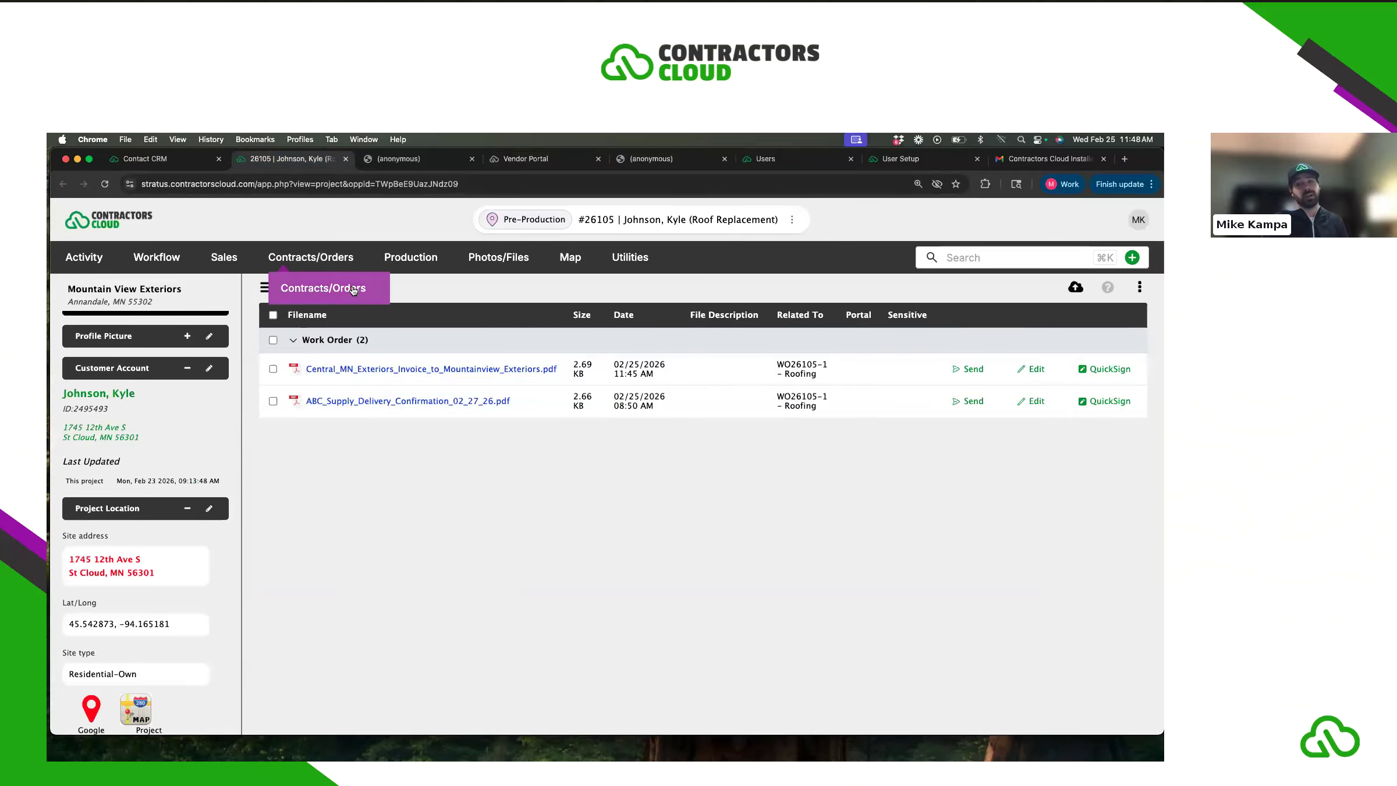
click(348, 286)
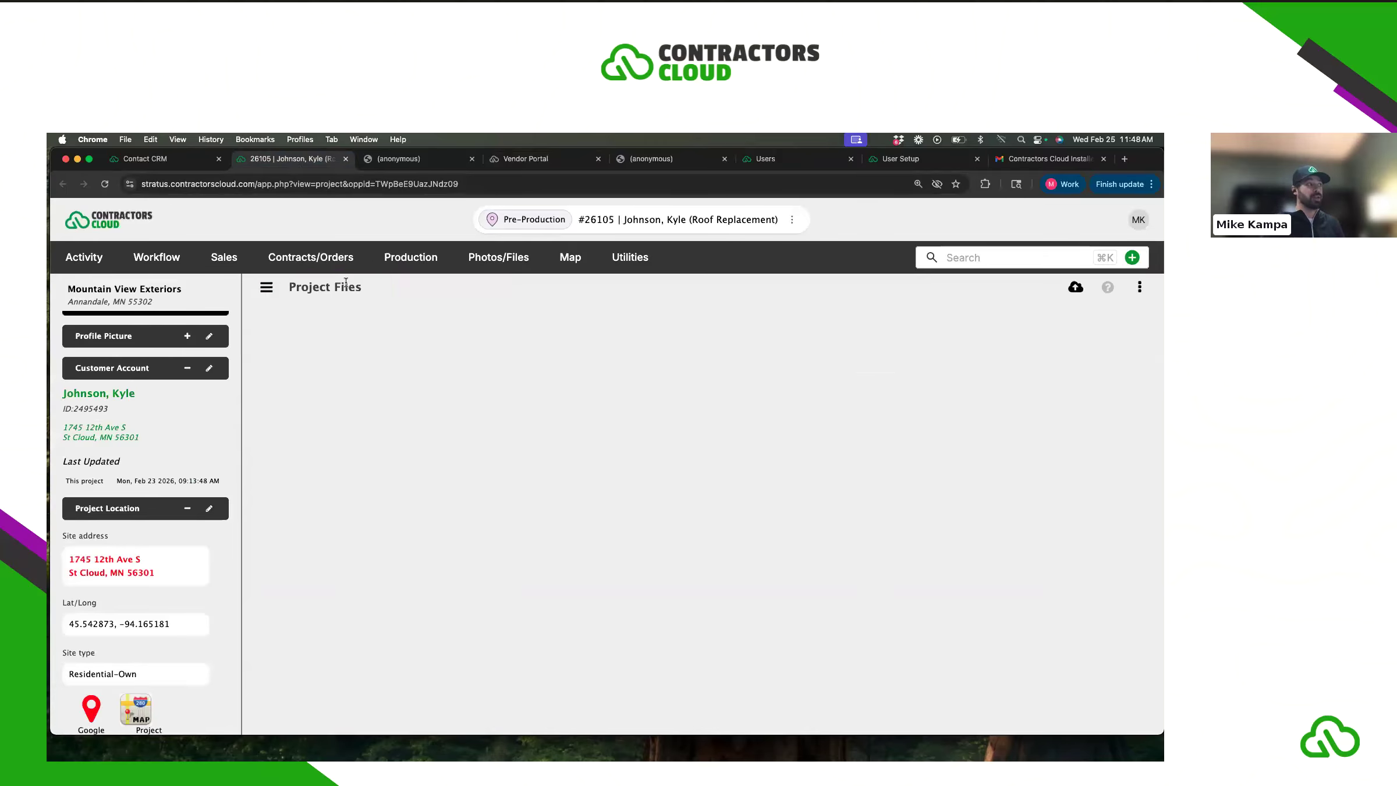
mouse_move(389, 274)
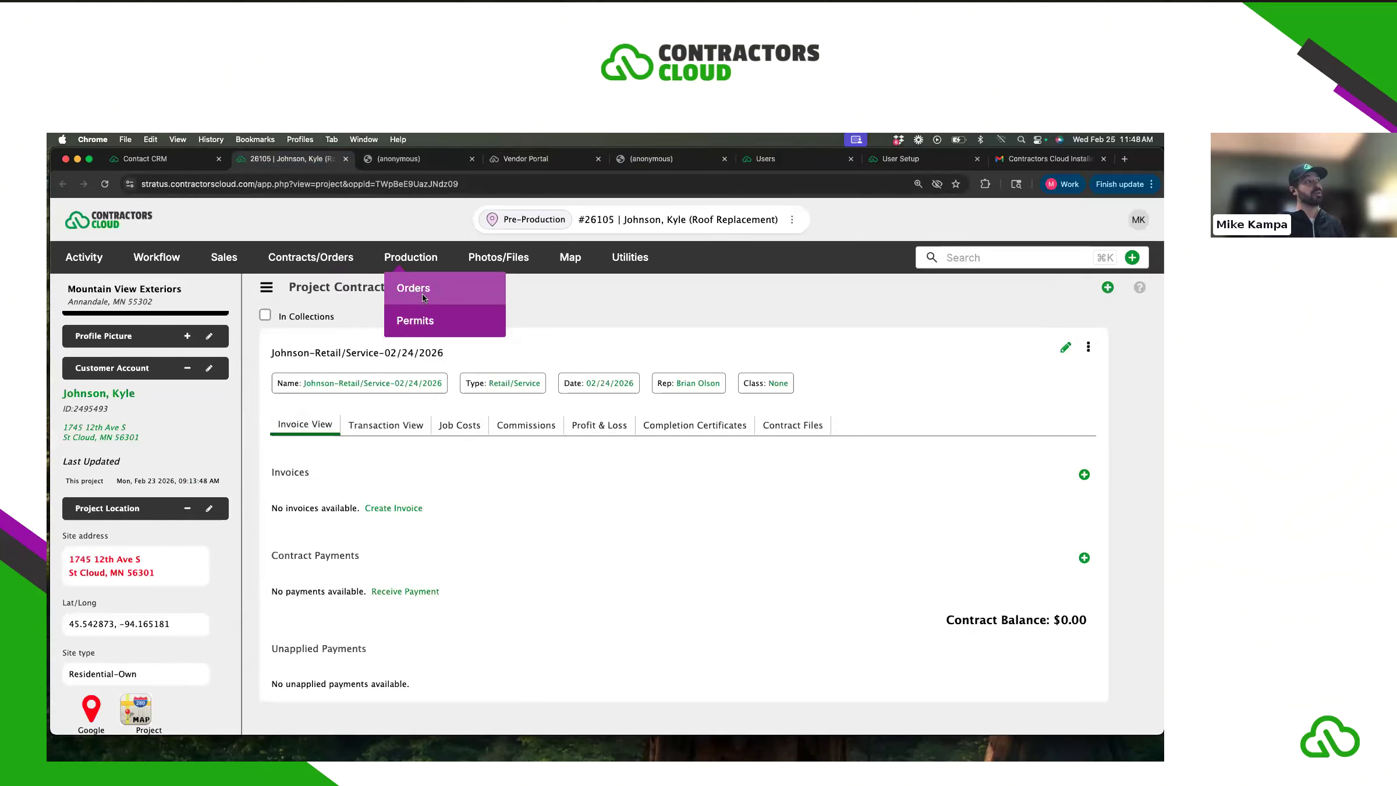
click(423, 295)
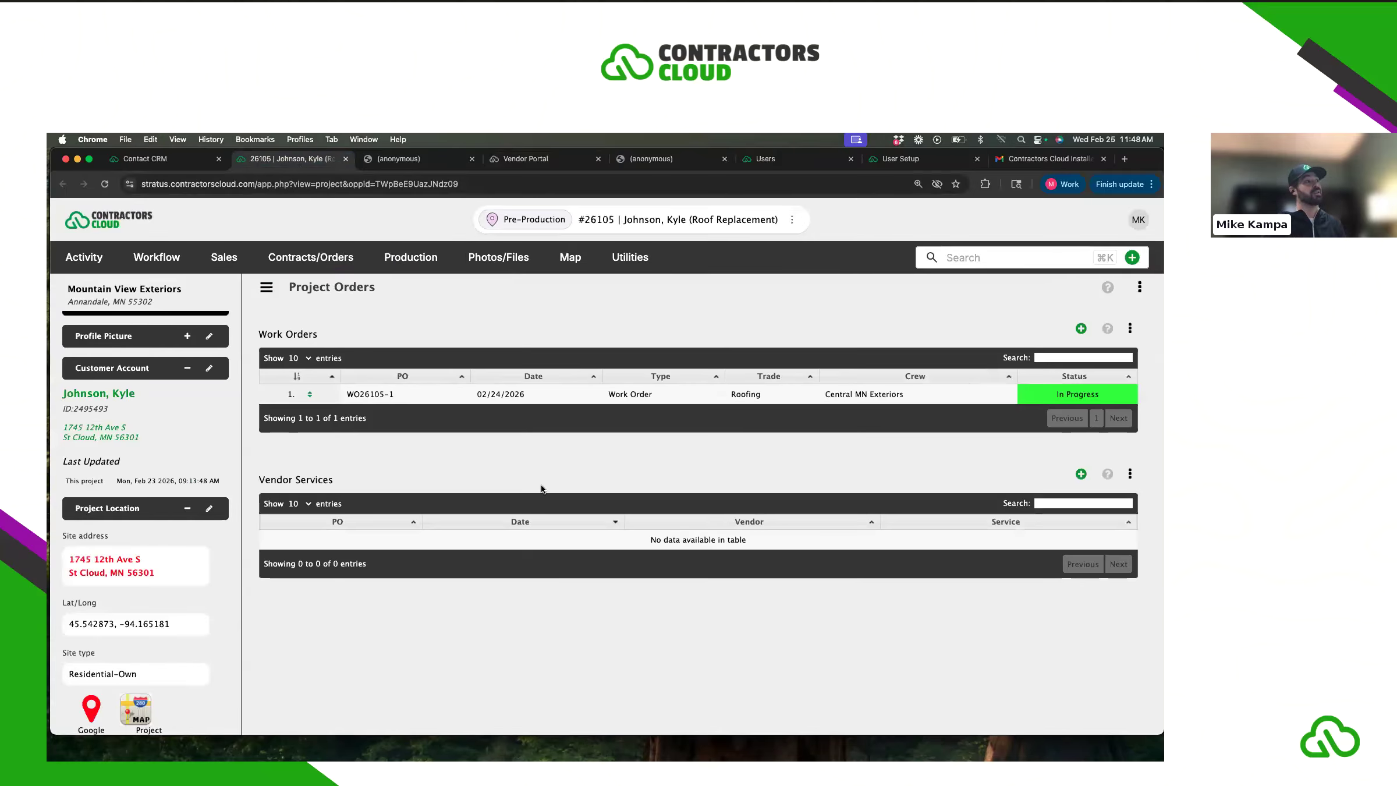
- Review WO26105-1's status, materials, labor, bills and cost summary, then close its details
click(534, 397)
scroll(511, 440, down, 10)
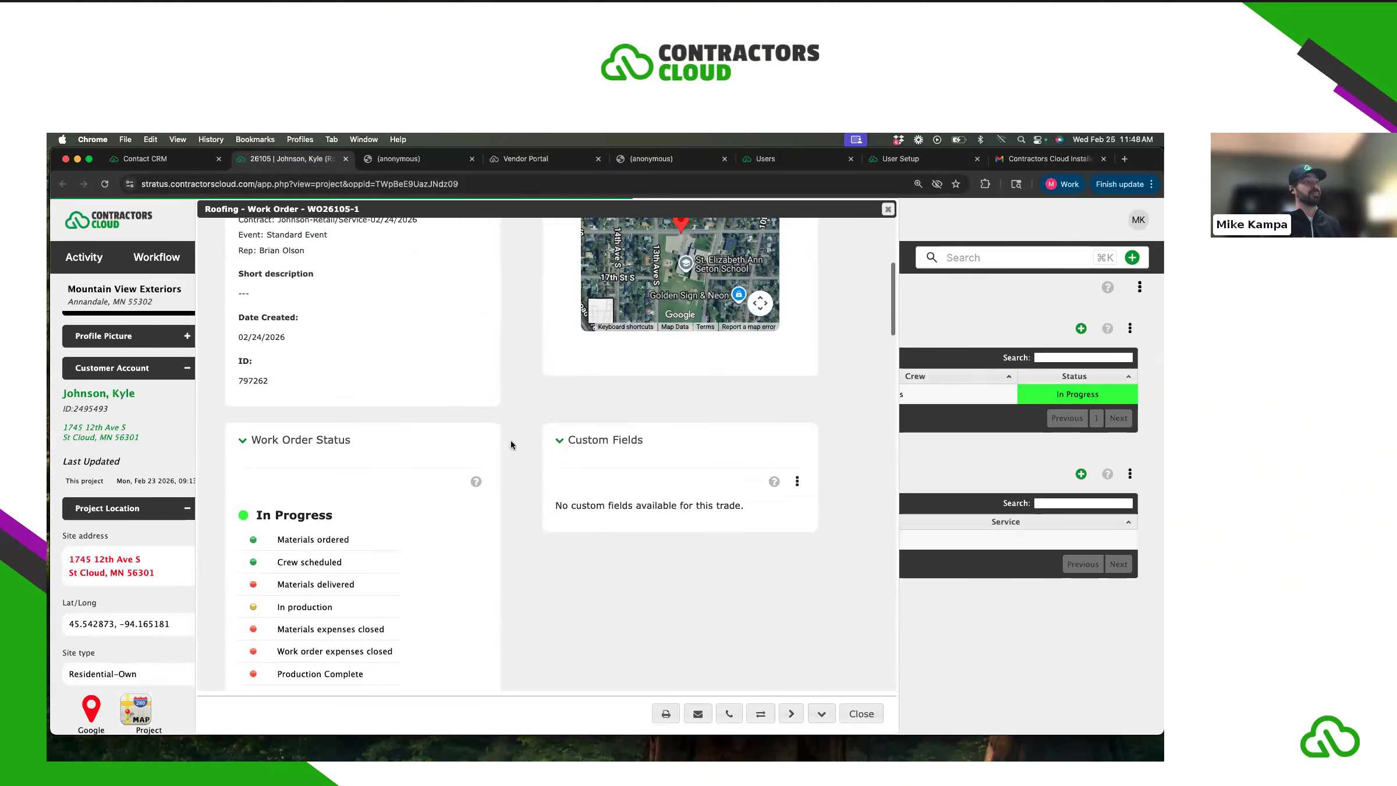
scroll(511, 445, down, 7)
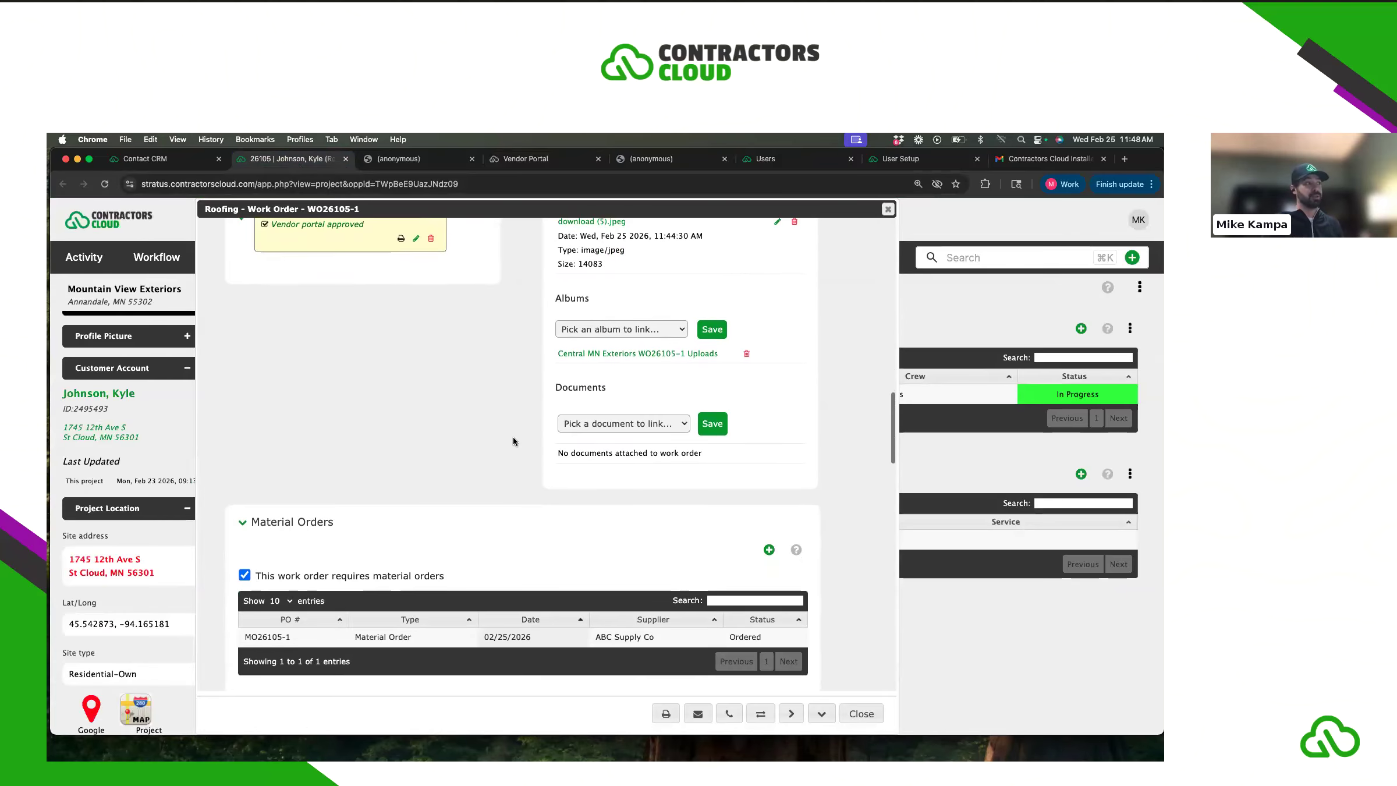
scroll(513, 438, down, 2)
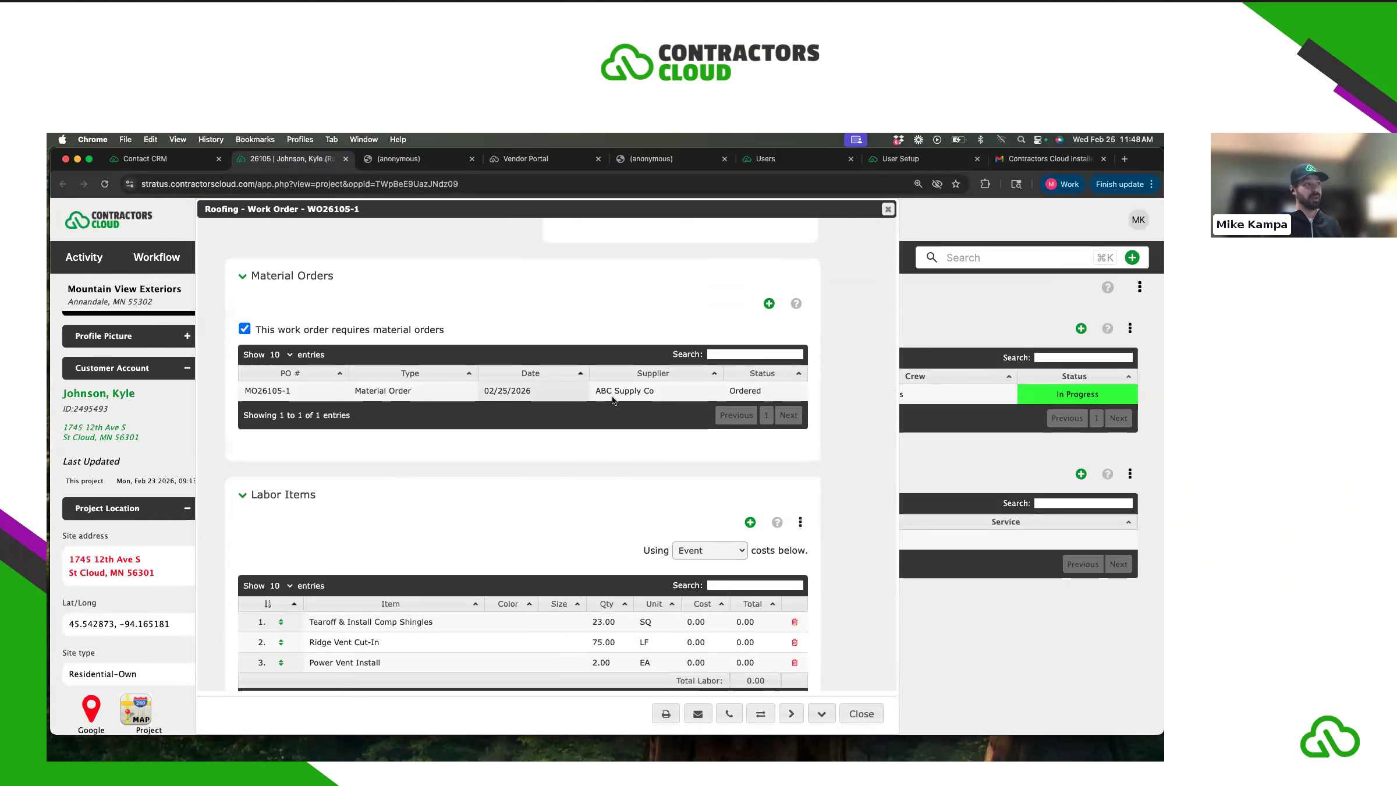
scroll(608, 402, down, 5)
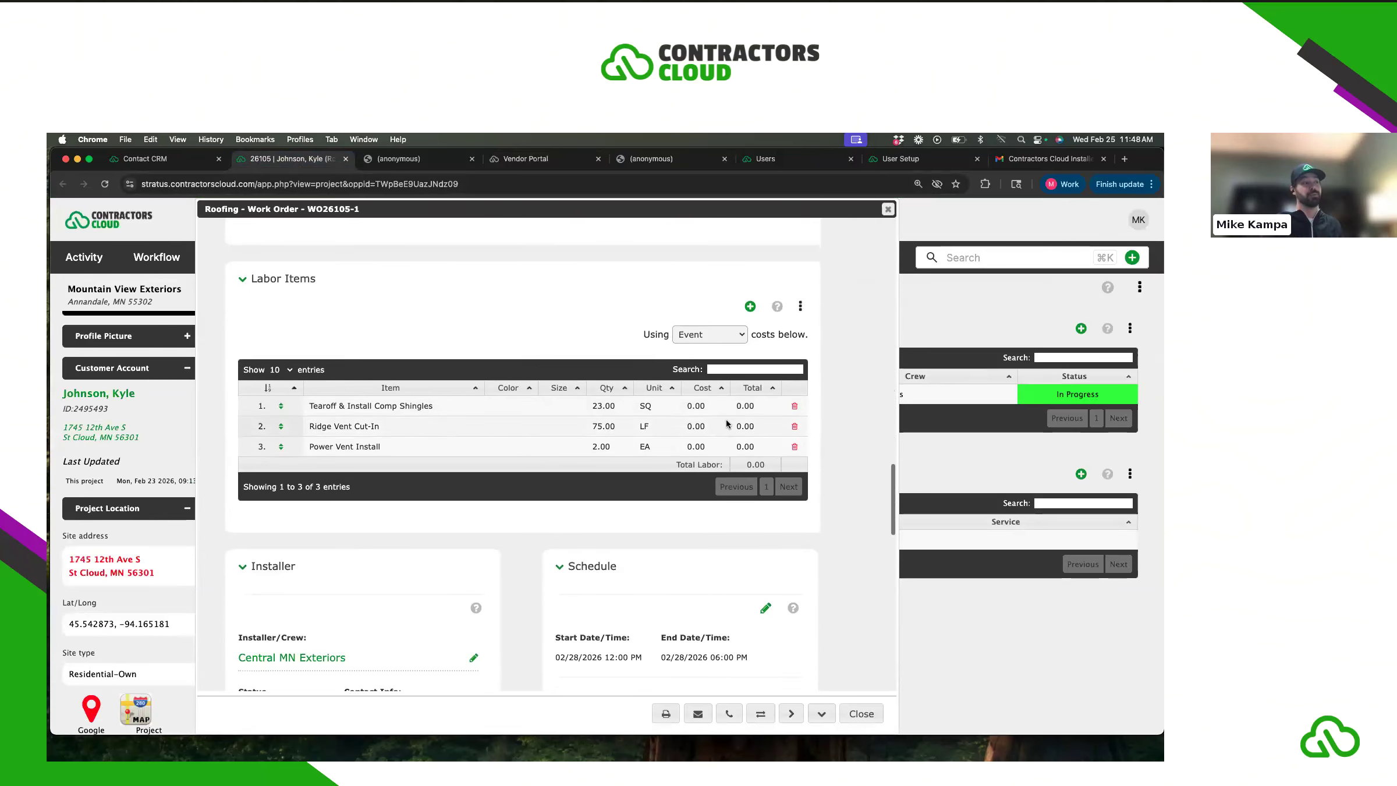
scroll(700, 440, down, 10)
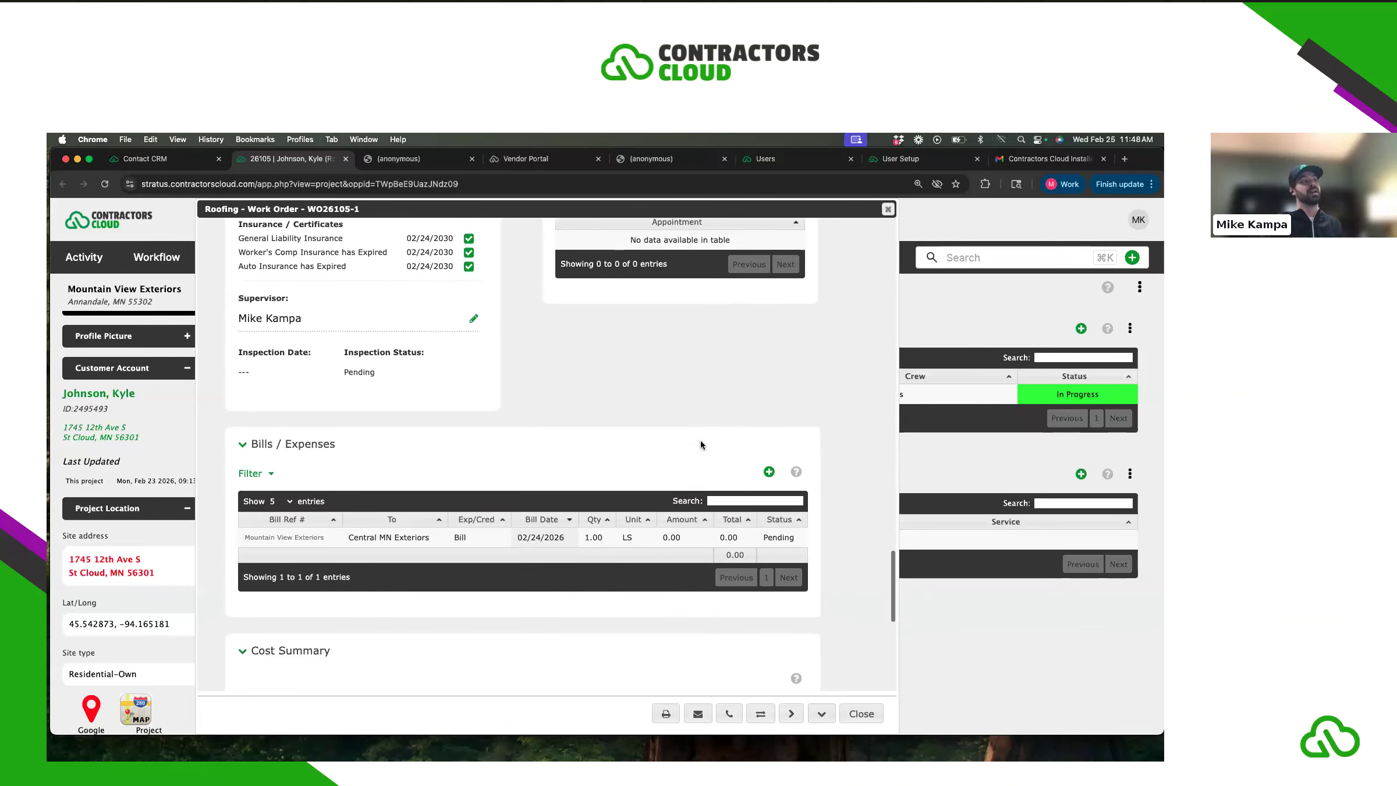
scroll(494, 448, down, 1)
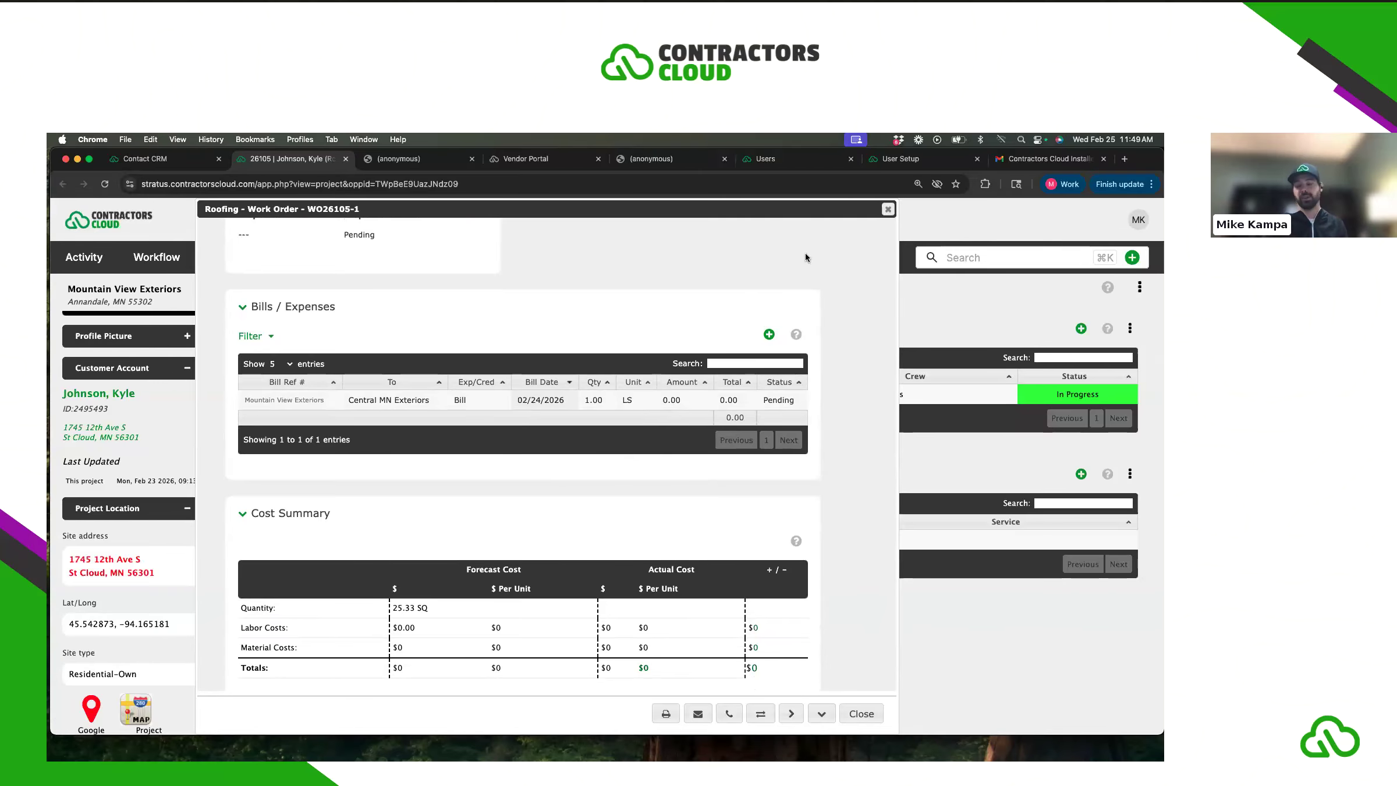
click(887, 211)
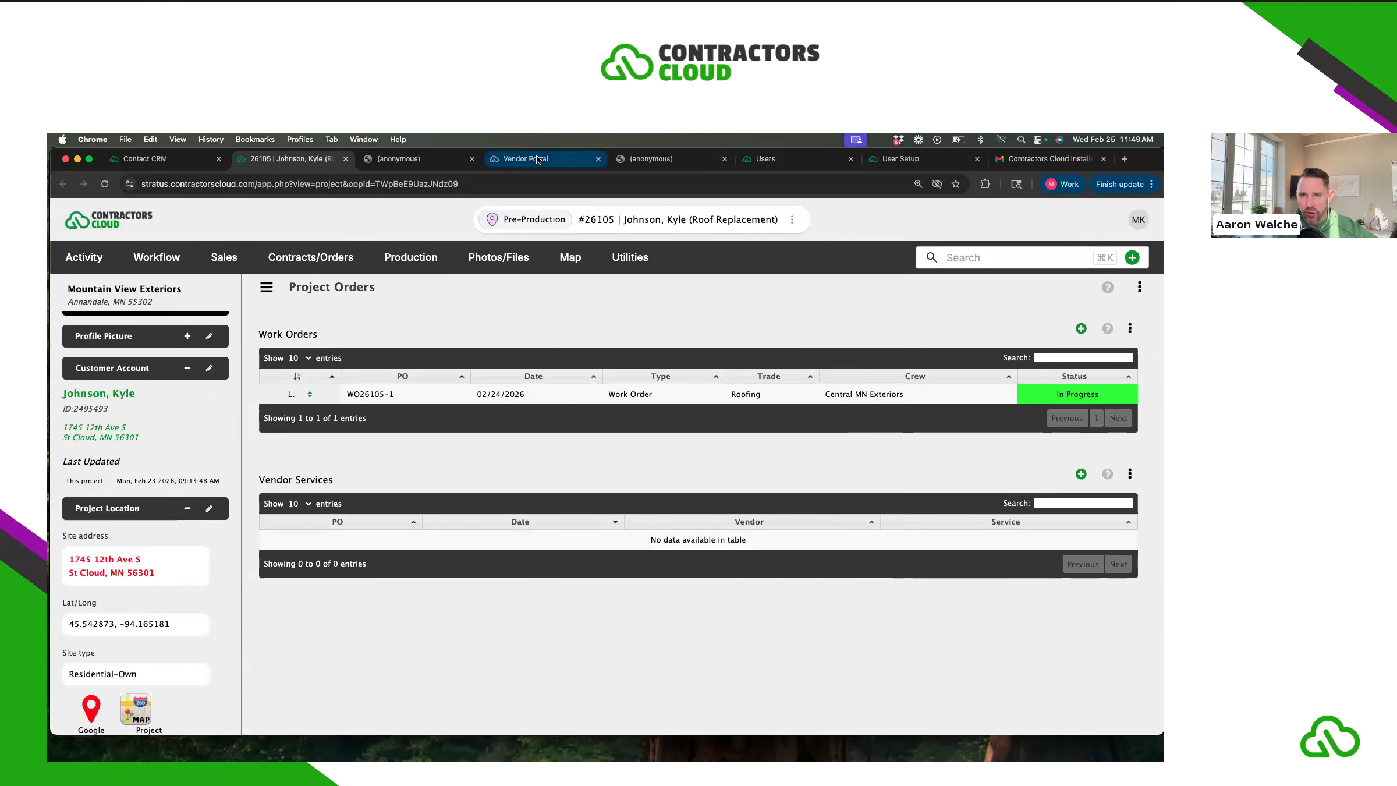
- Reopen WO26105-1 to check its 2/2 approved instructions and uploaded PDFs and photo
click(408, 286)
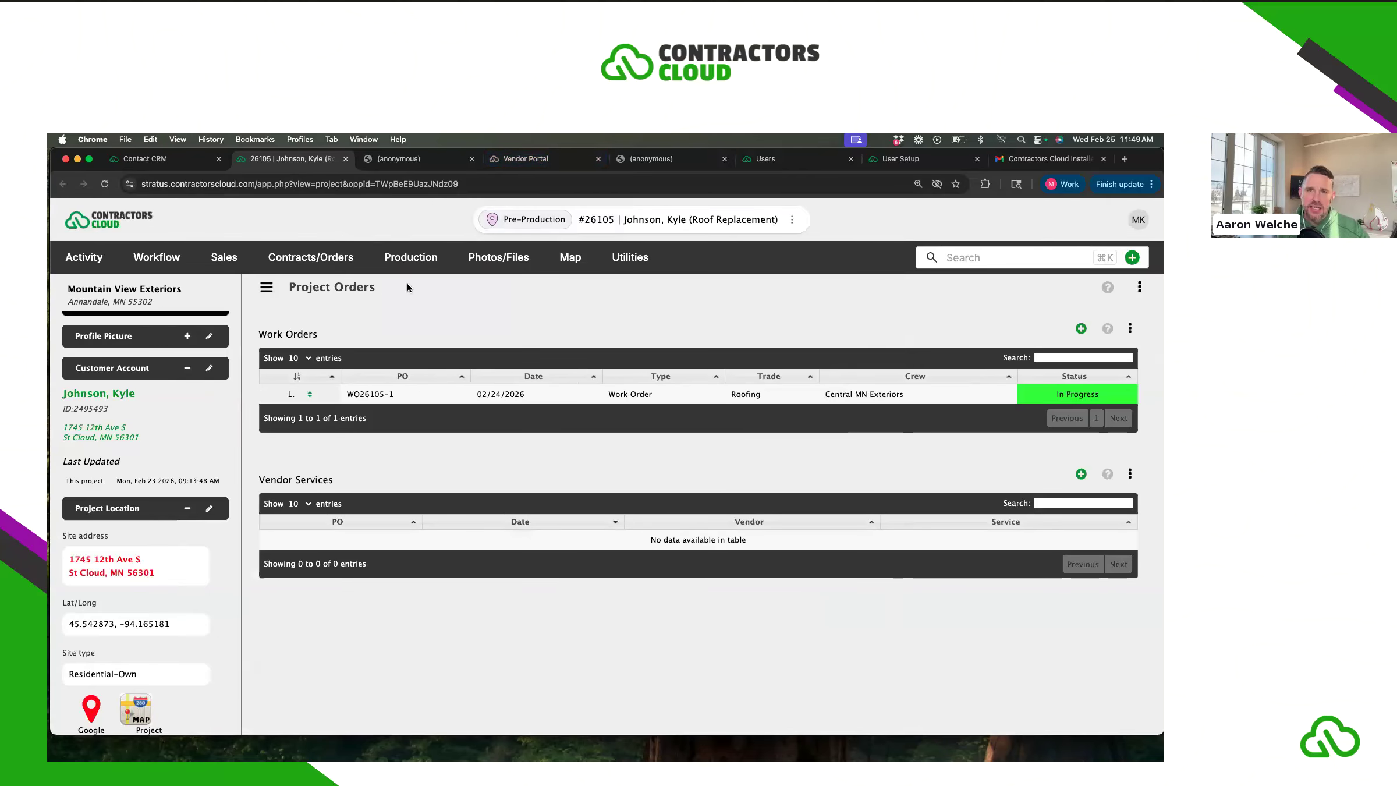
click(502, 393)
scroll(515, 417, down, 15)
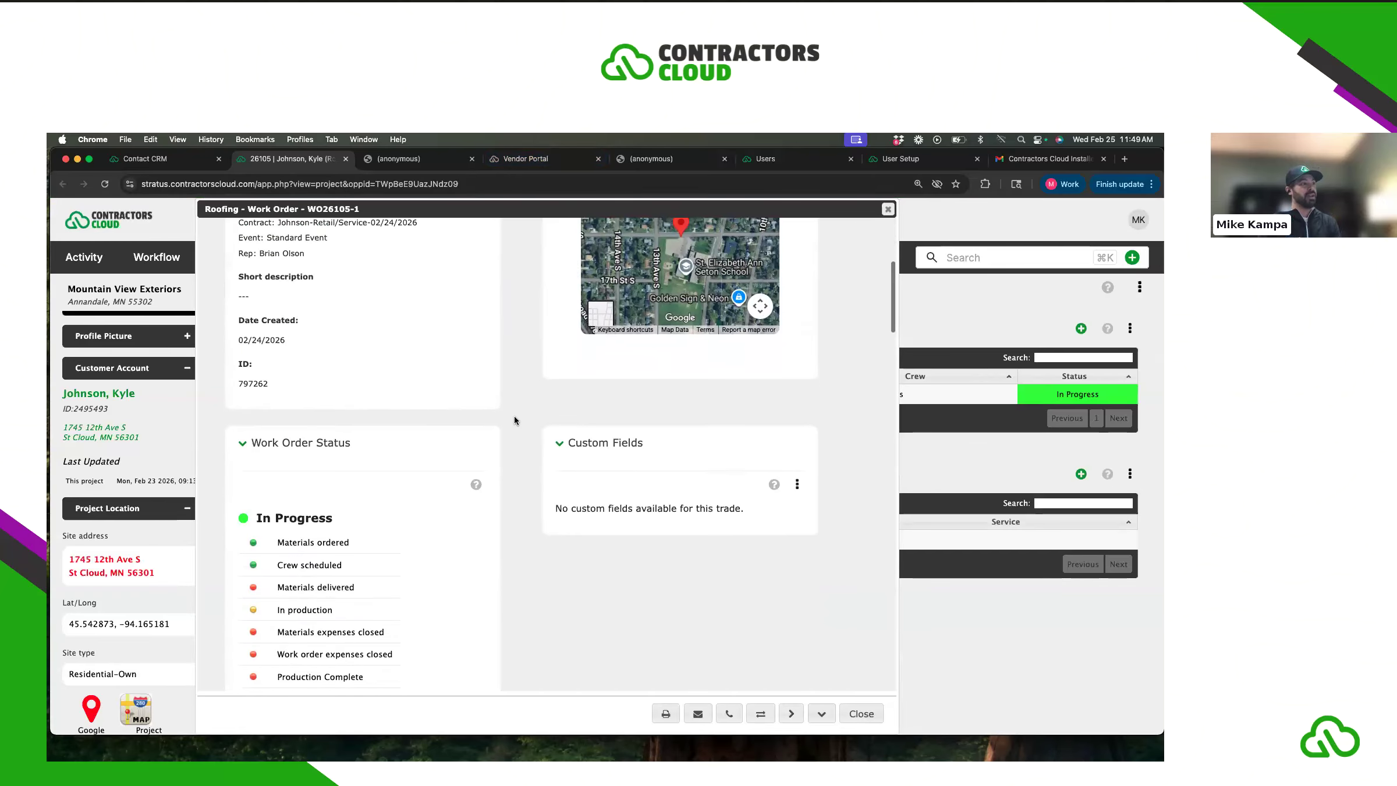
scroll(516, 415, down, 3)
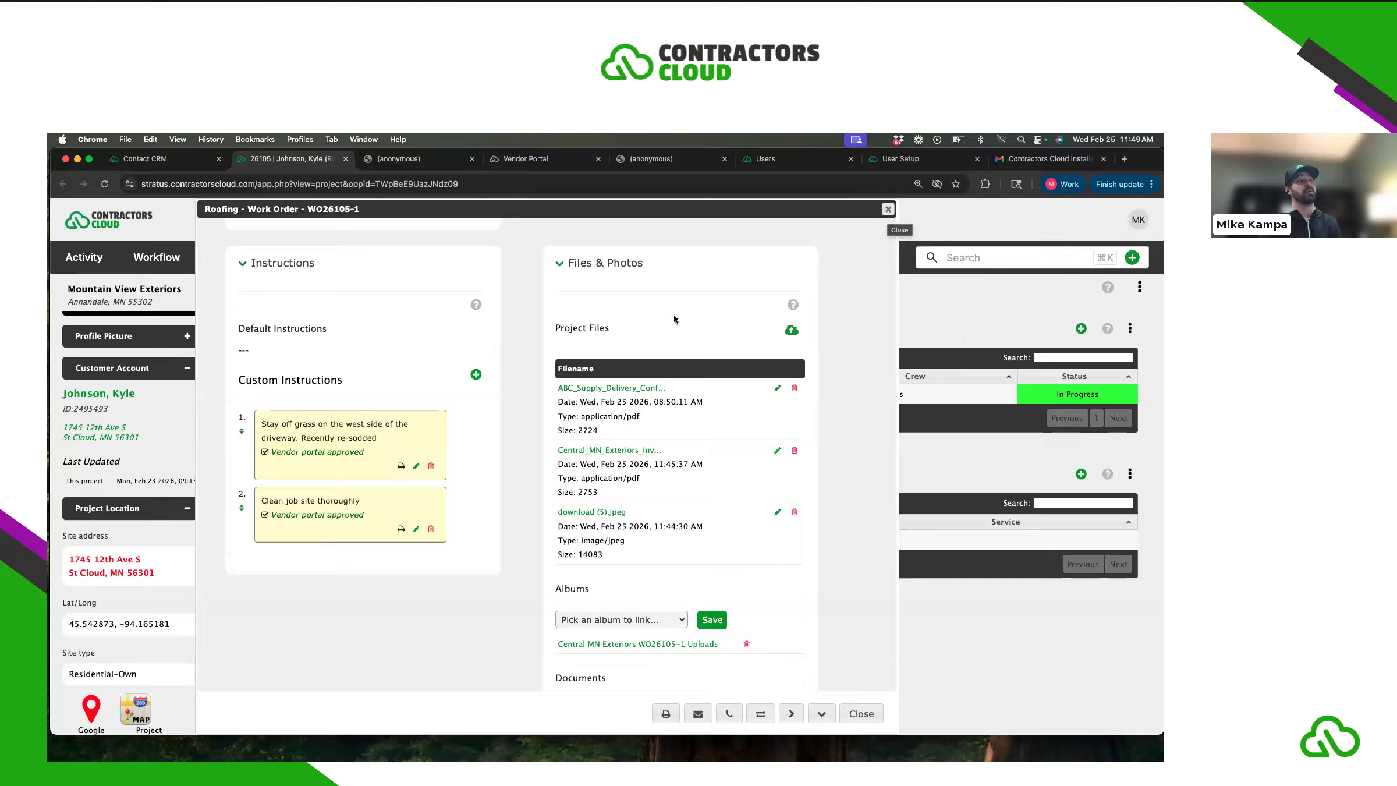
drag(552, 333, 610, 333)
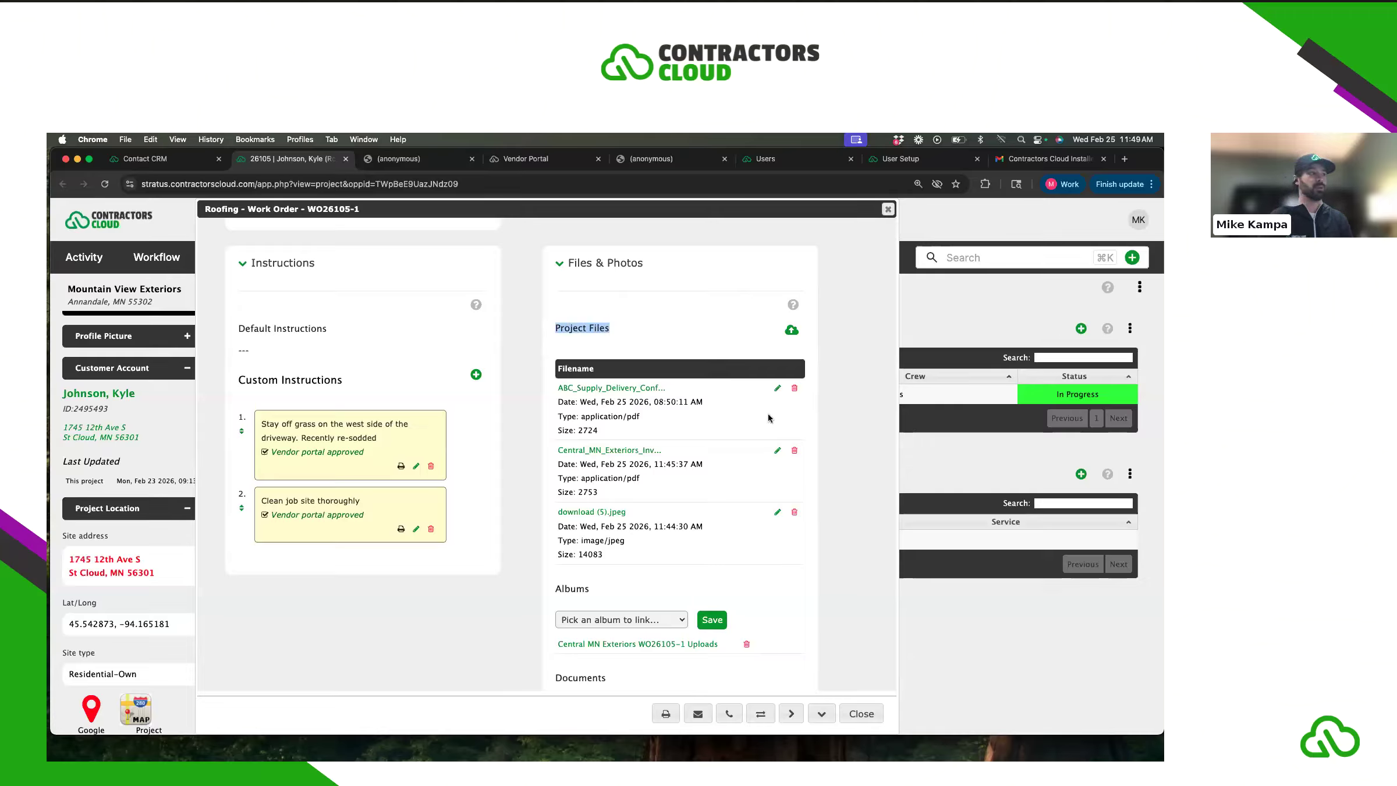
click(807, 427)
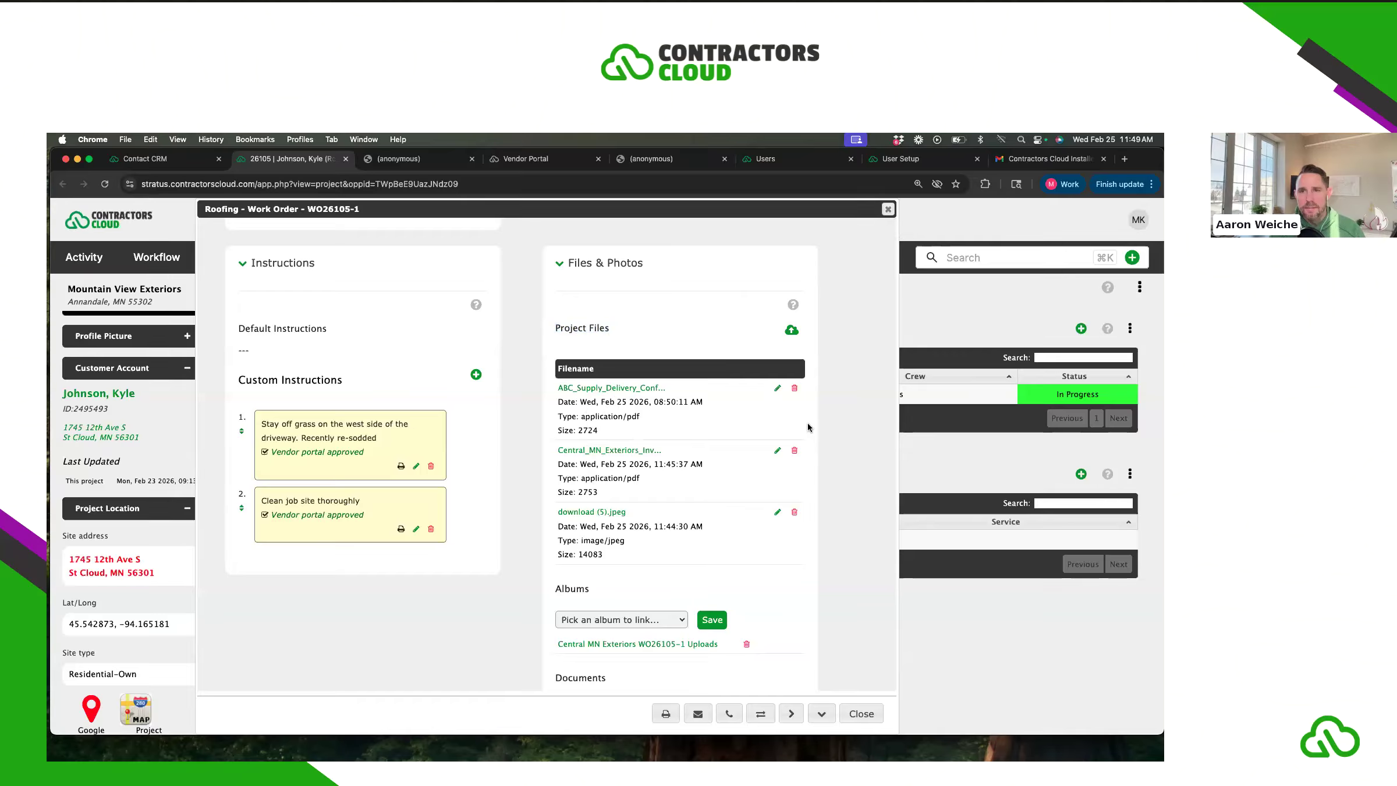
scroll(807, 427, up, 3)
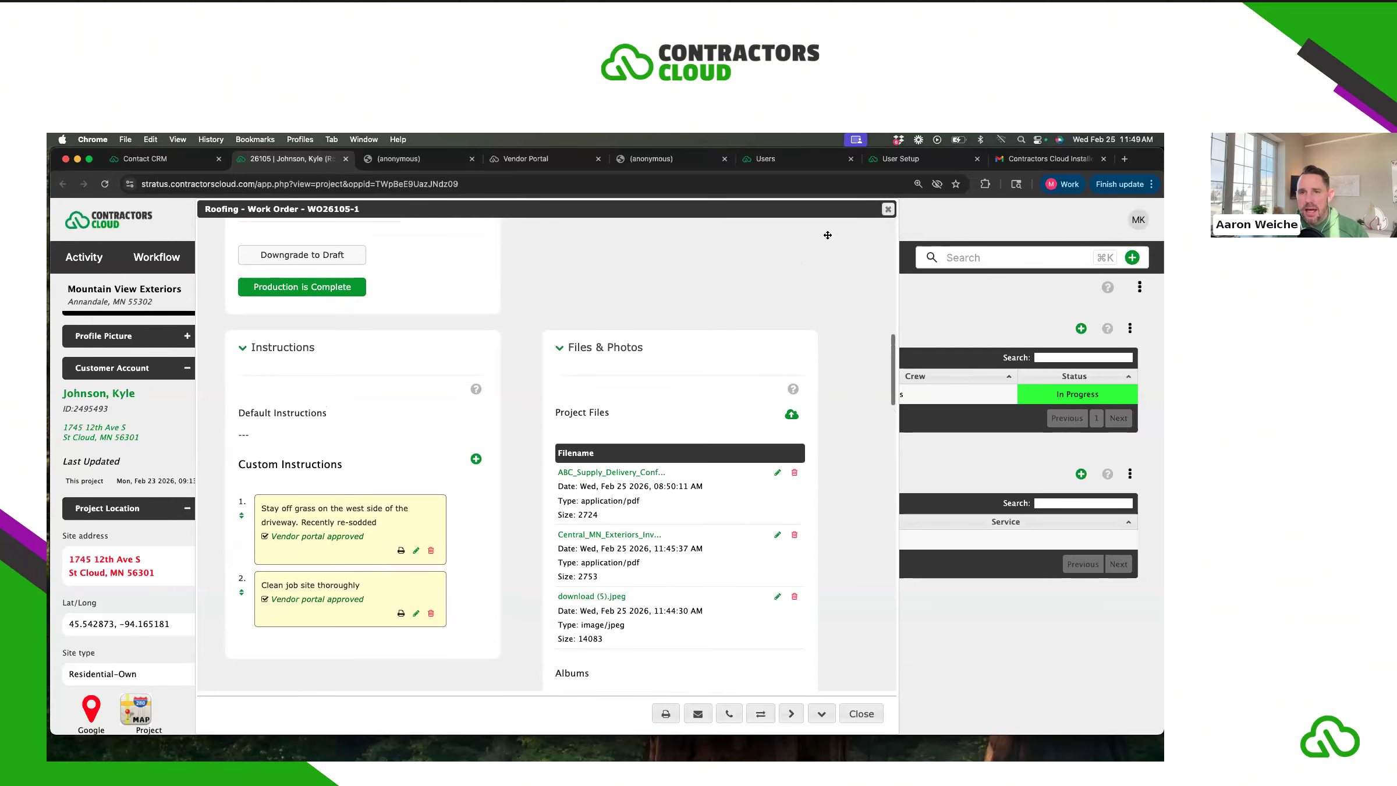
click(888, 210)
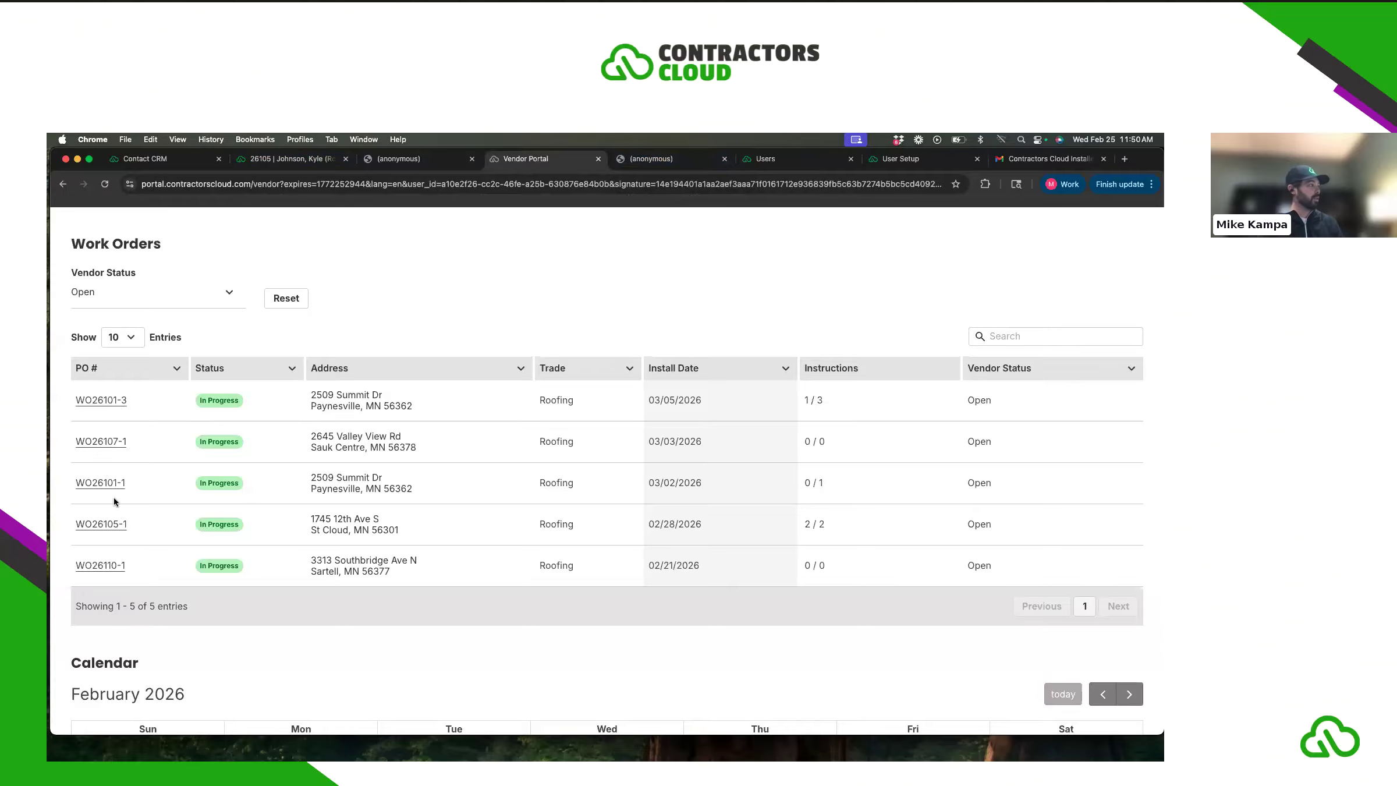
- Open WO26105-1 in the vendor portal and expand its two instructions and three labor items
click(109, 525)
scroll(294, 500, down, 4)
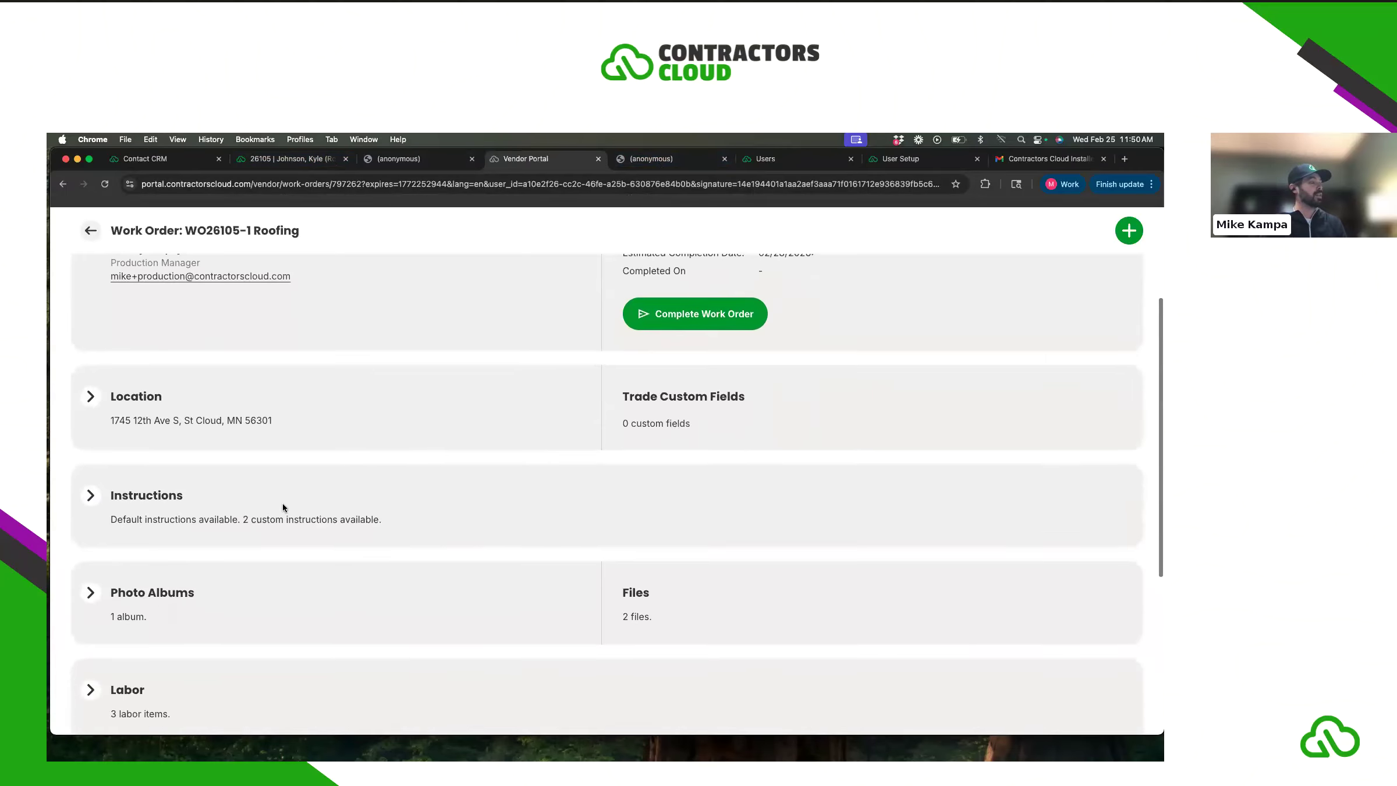
click(91, 453)
scroll(239, 494, down, 3)
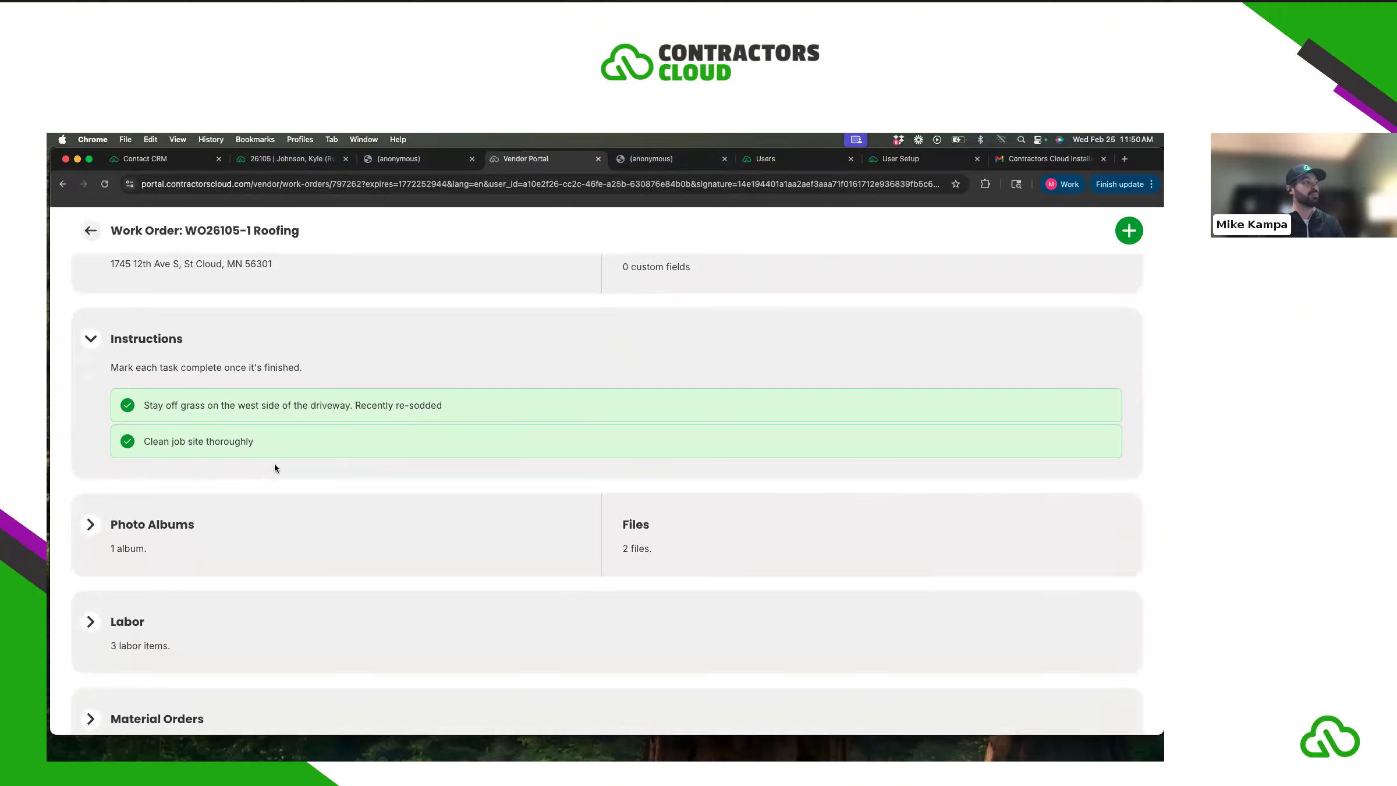
scroll(286, 470, down, 3)
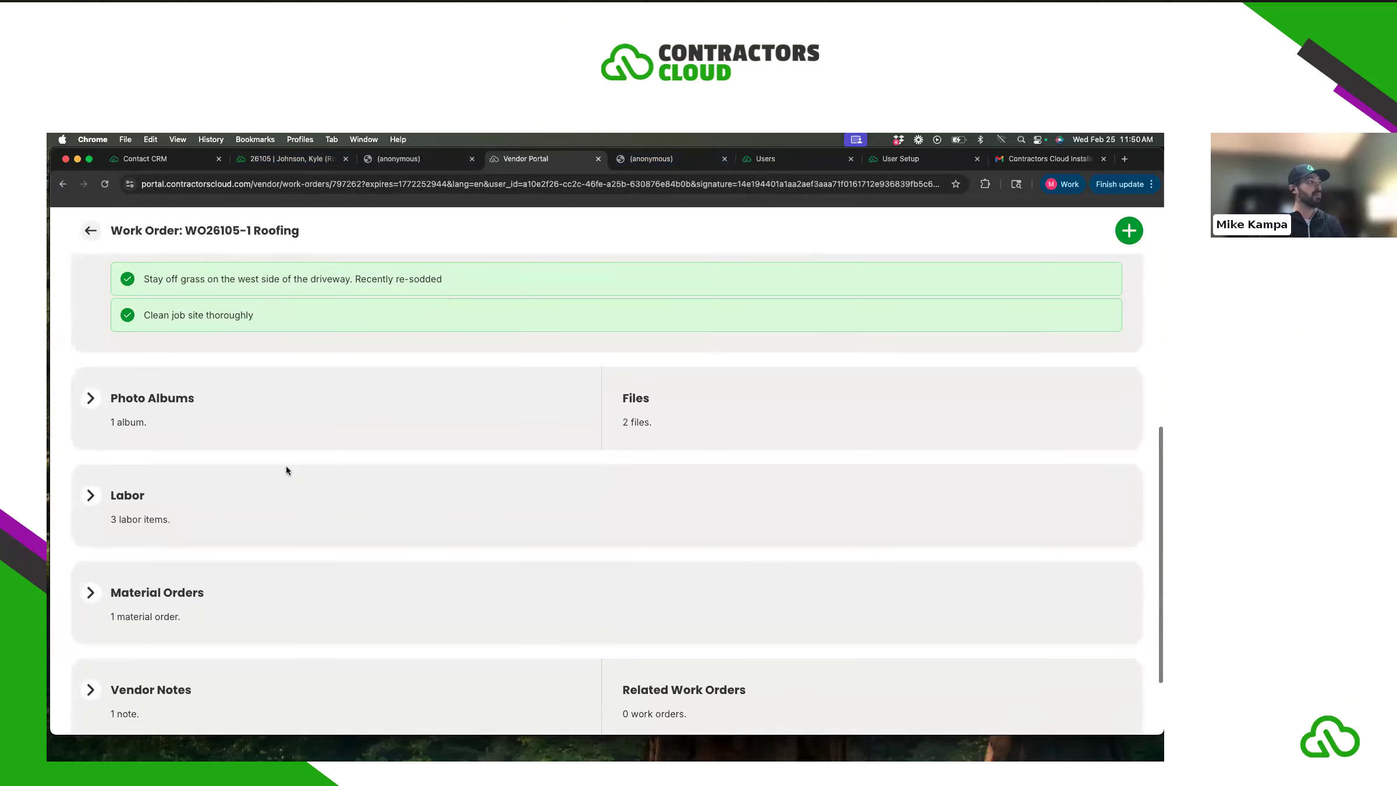
scroll(288, 469, down, 2)
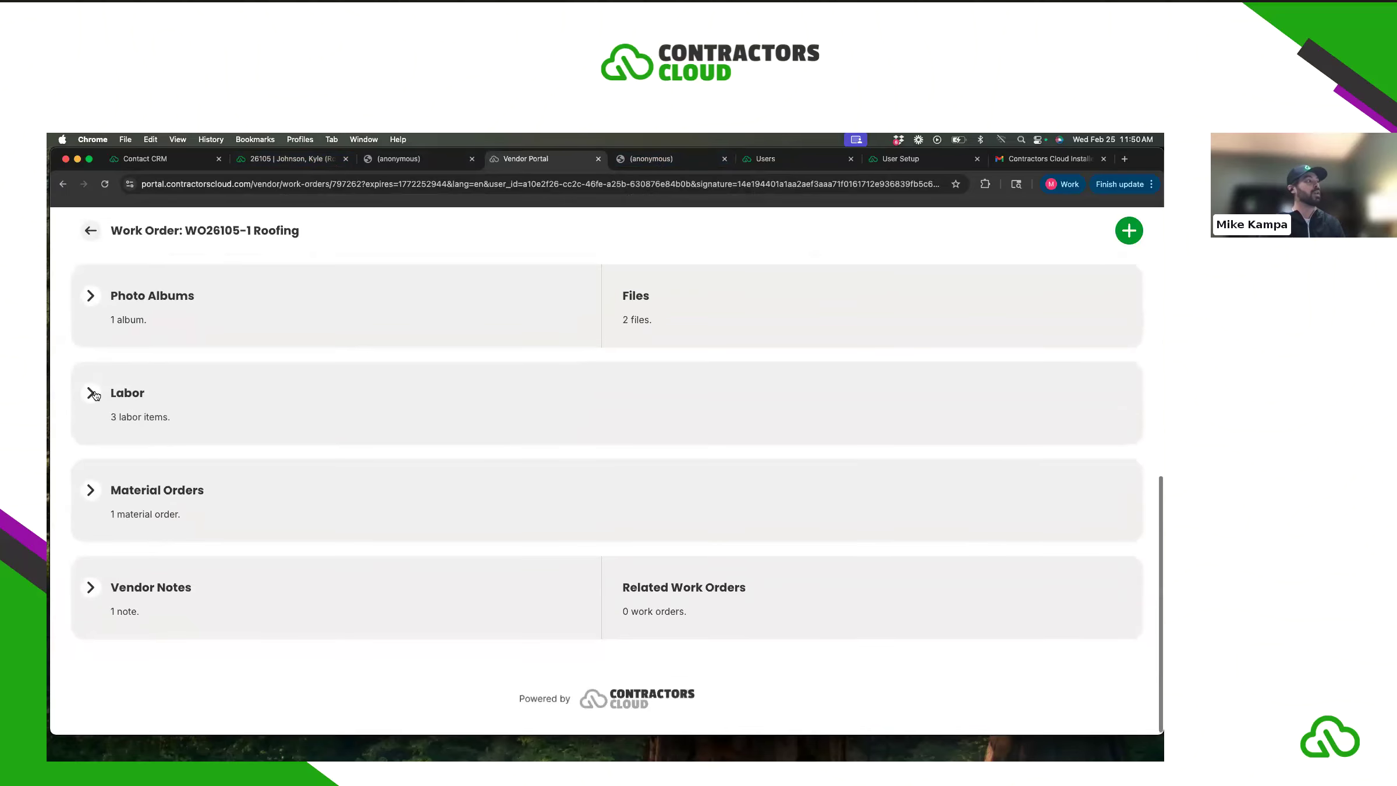
click(92, 401)
scroll(407, 512, down, 2)
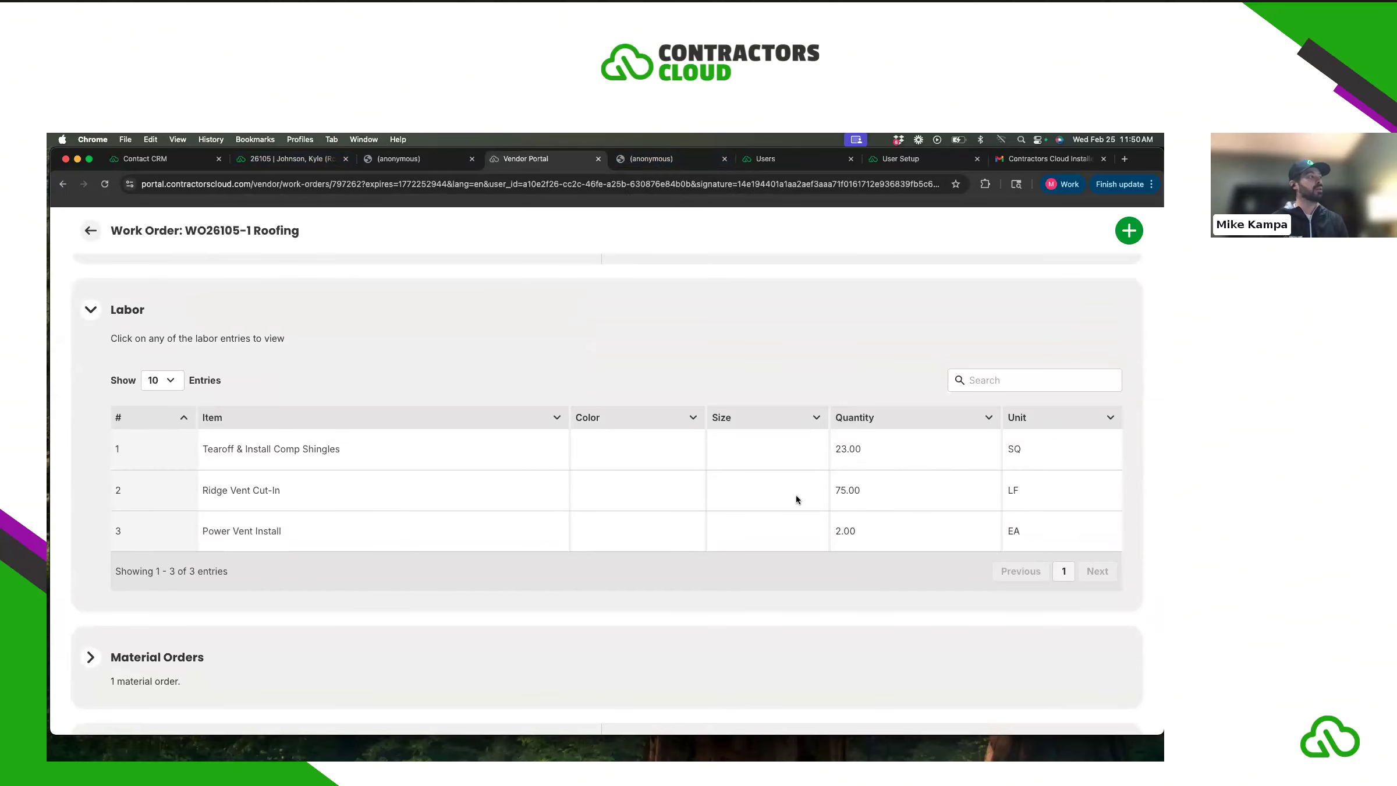
scroll(722, 529, down, 1)
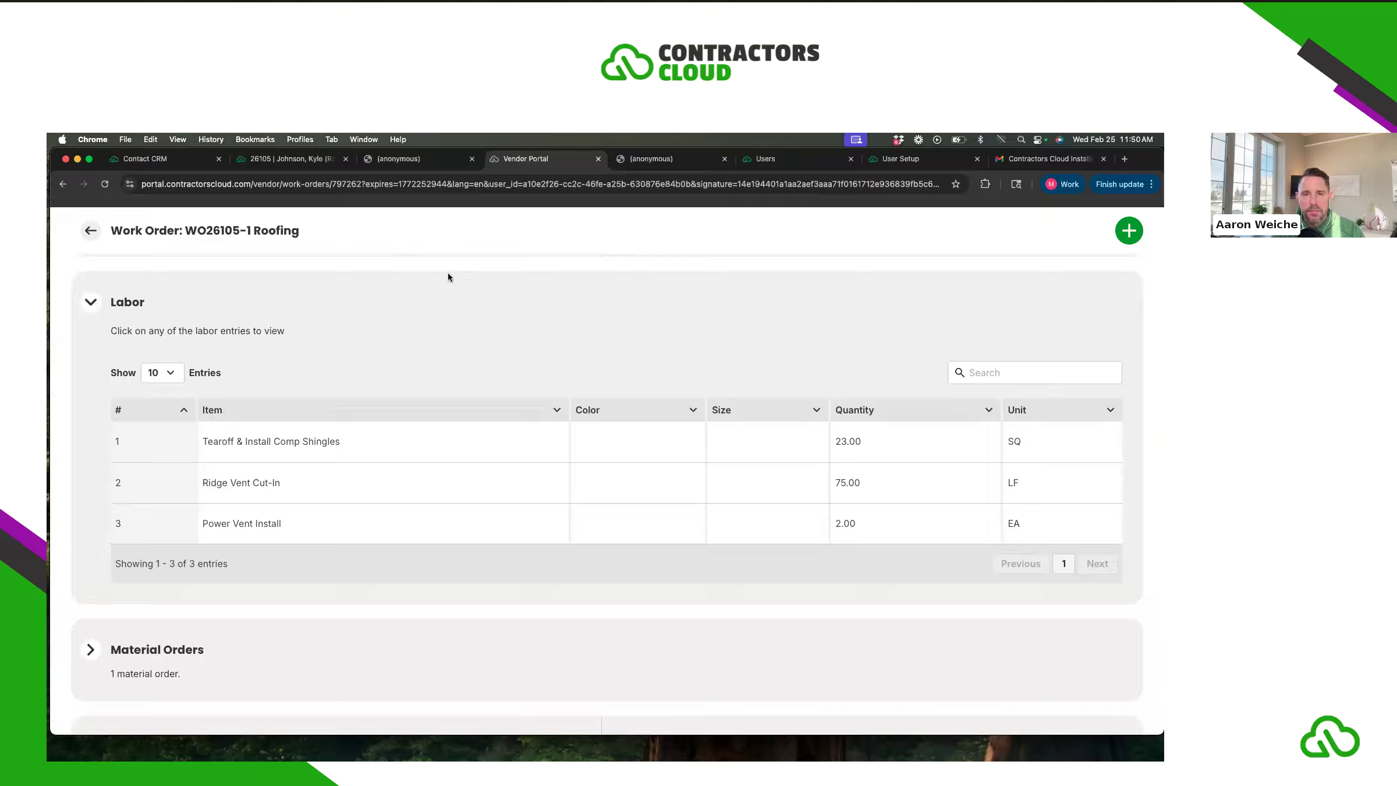
- Move from the project's orders to the contact CRM and choose Dashboards > Whiteboard
click(310, 163)
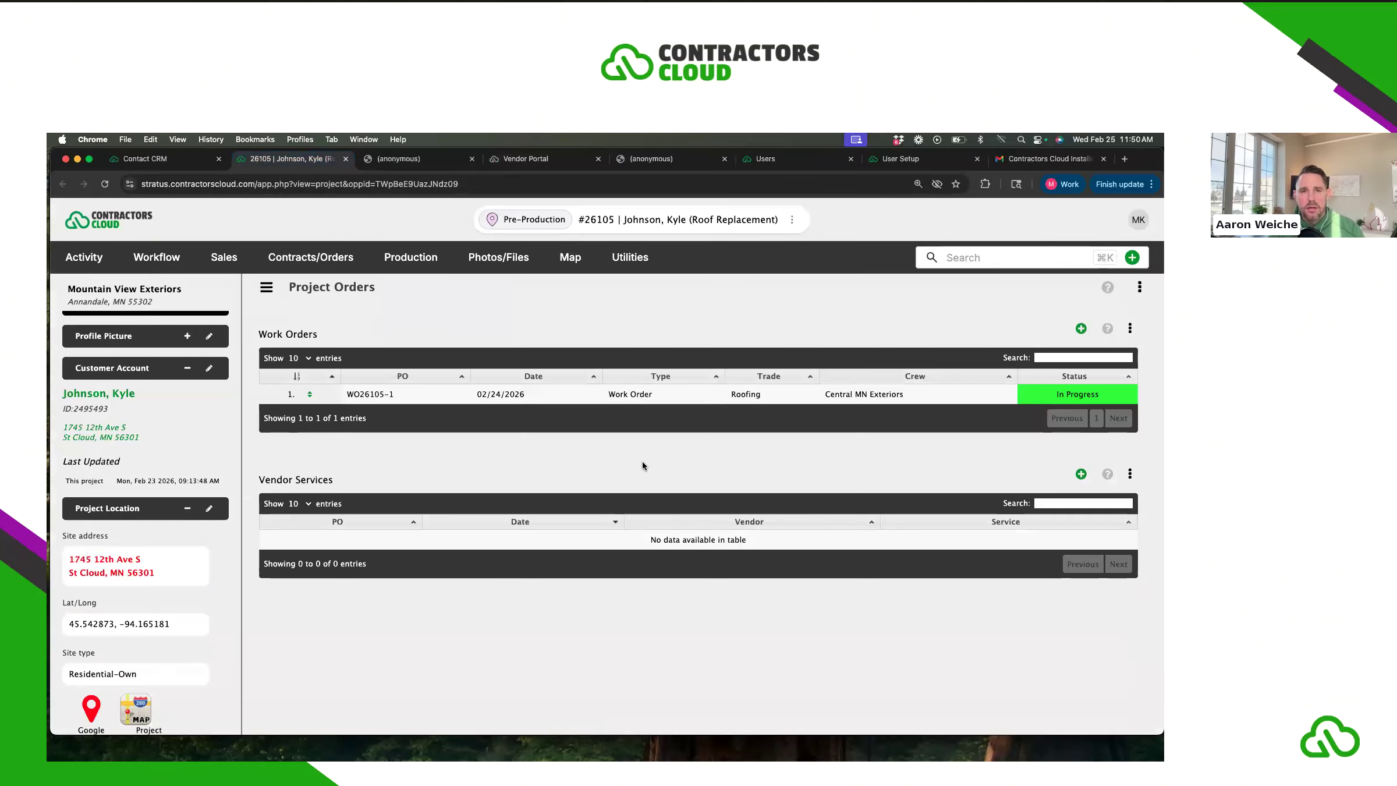
click(135, 165)
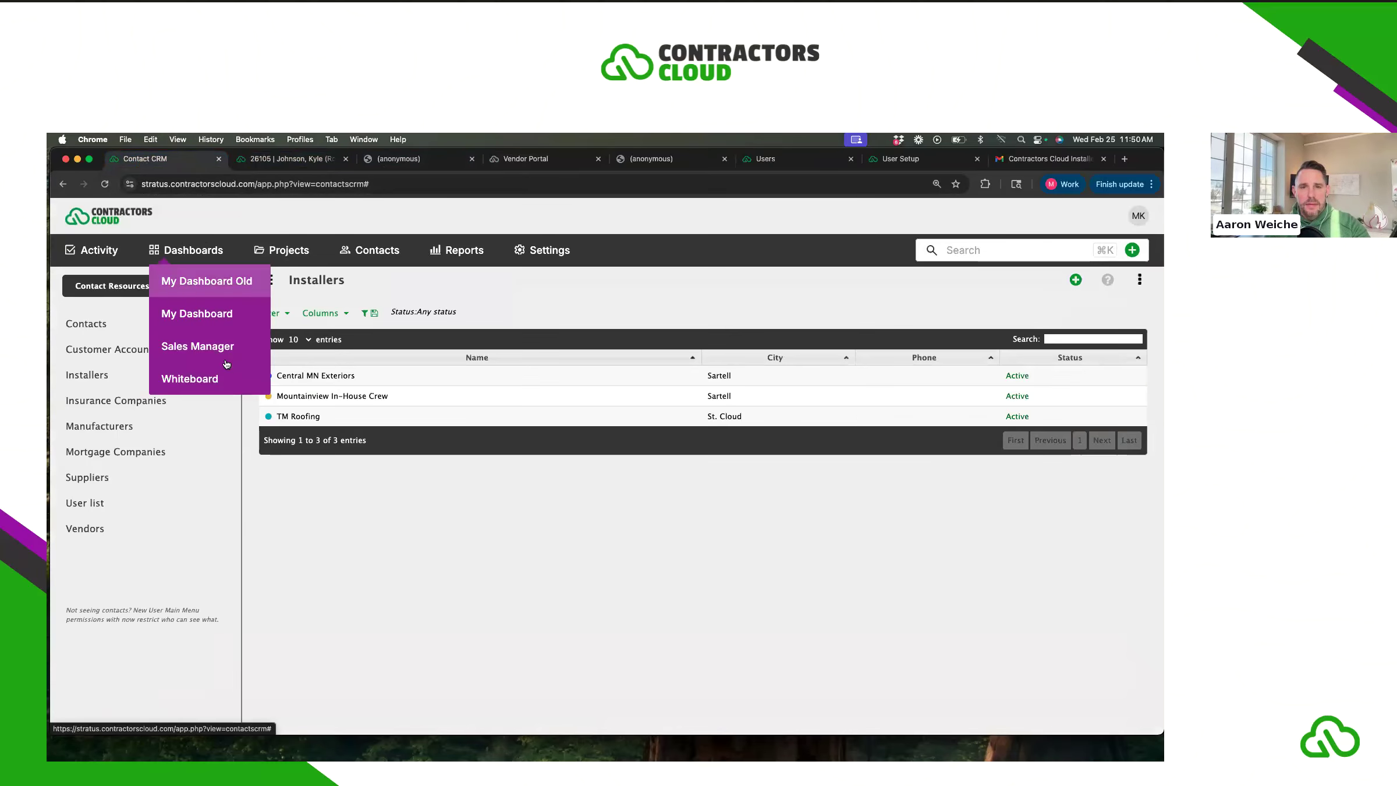
click(219, 379)
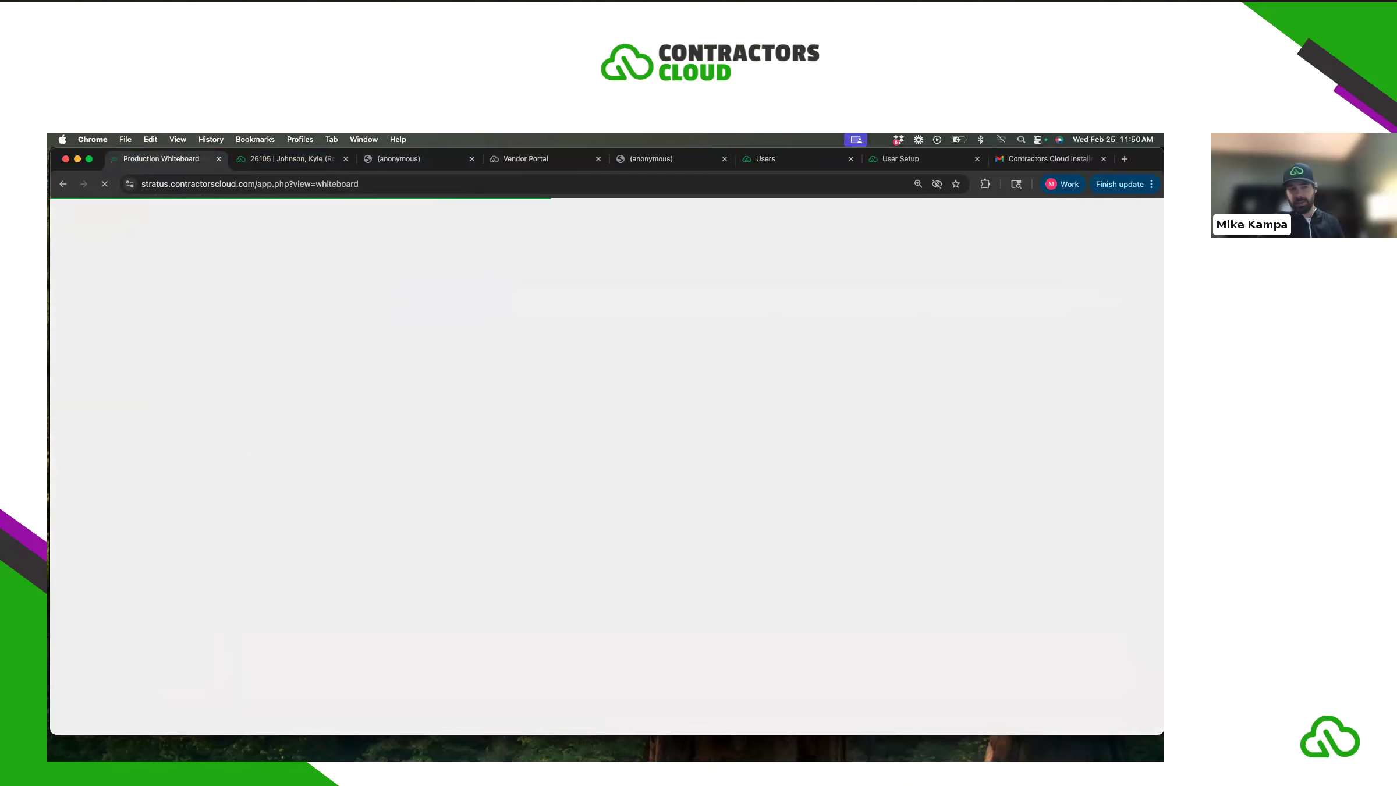